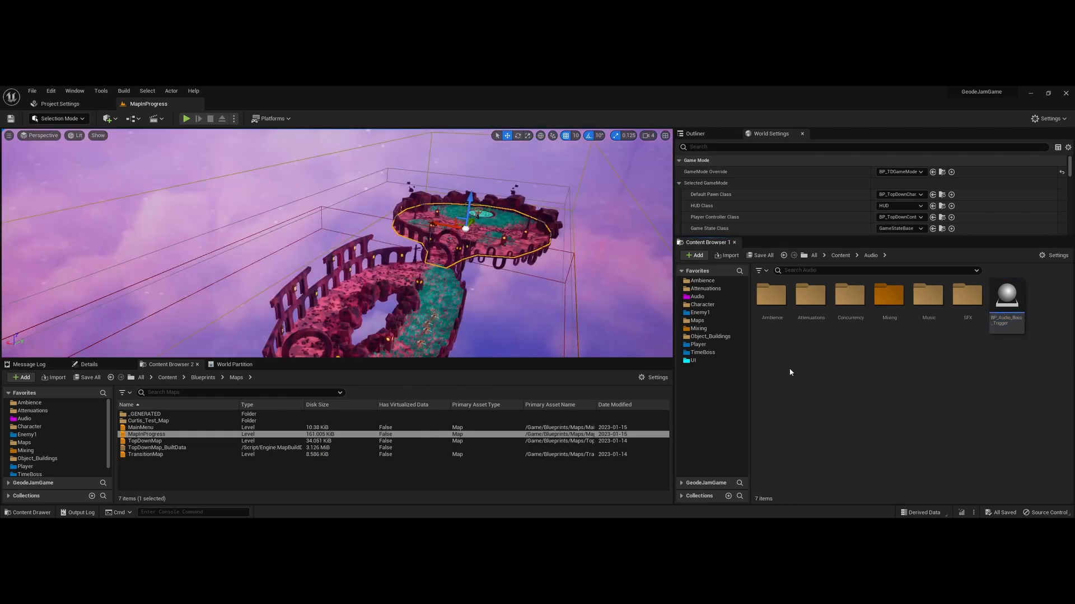
Open the Audio Ambience folder and look over the sparkle blueprints, MS_Amb_Sparkle and the three transition MetaSounds.
double_click(772, 295)
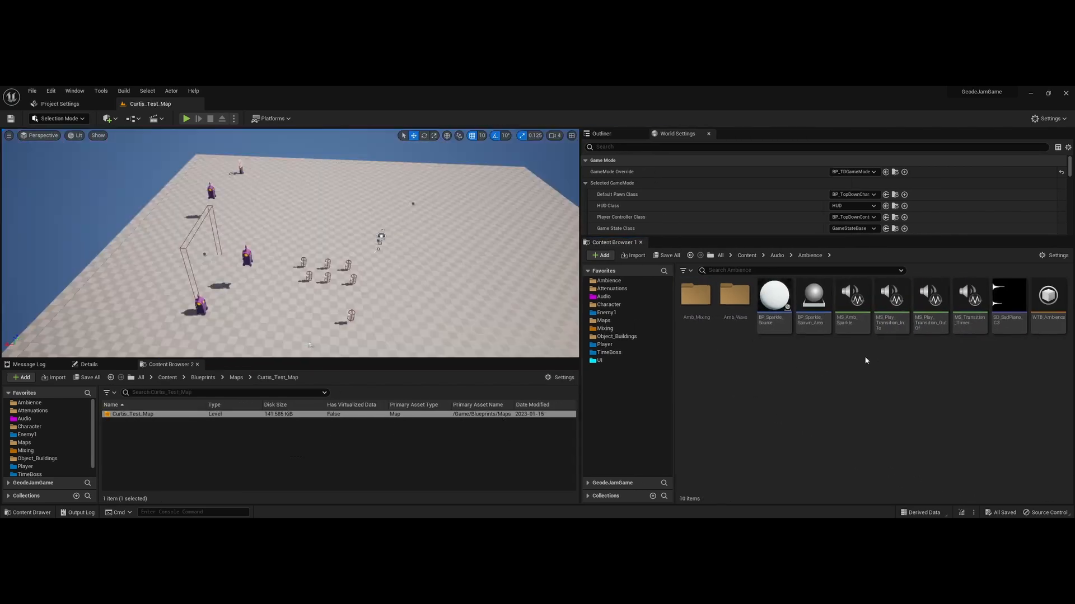
left_click(774, 302)
left_click(819, 334)
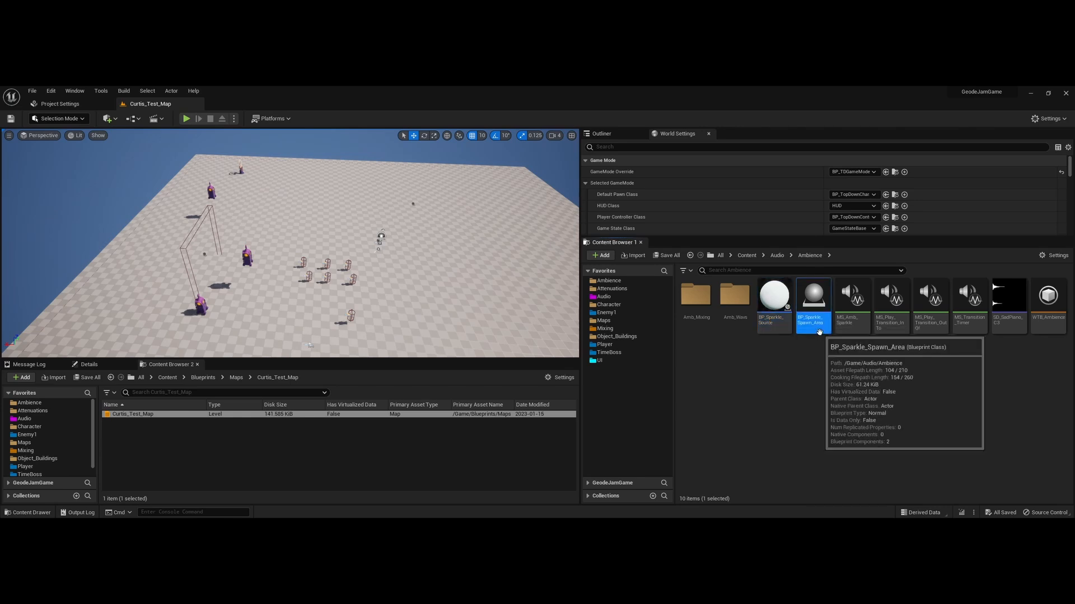
left_click(851, 314)
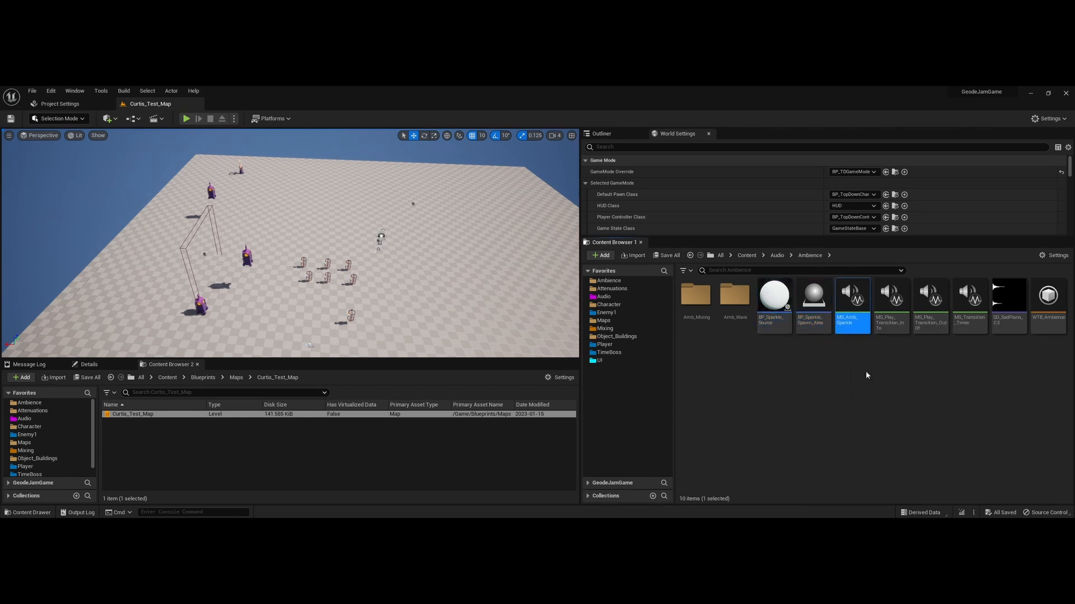
left_click(969, 313)
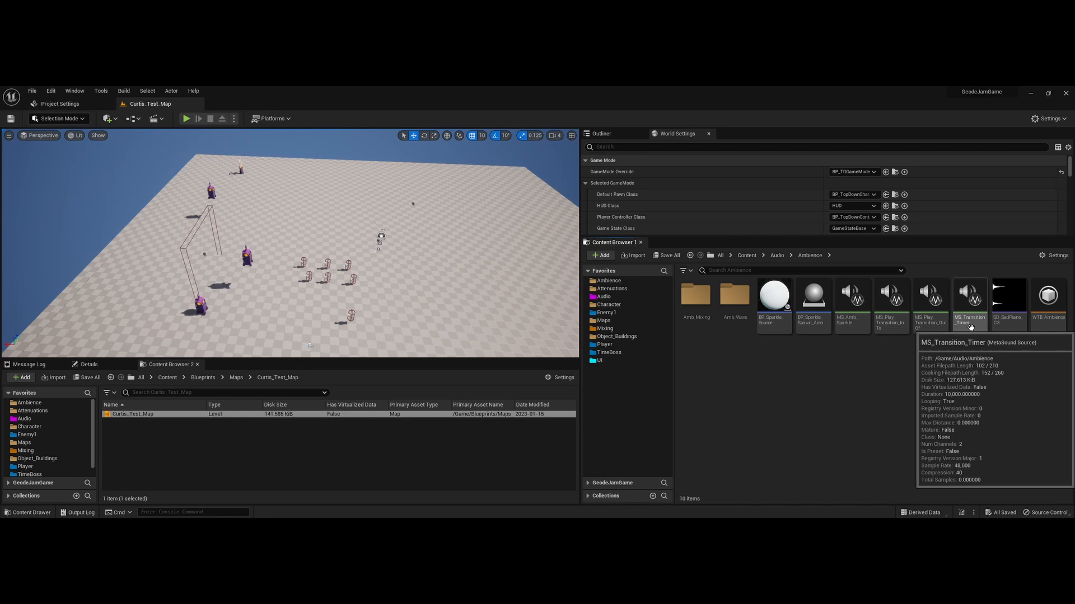
left_click(891, 314, "shift")
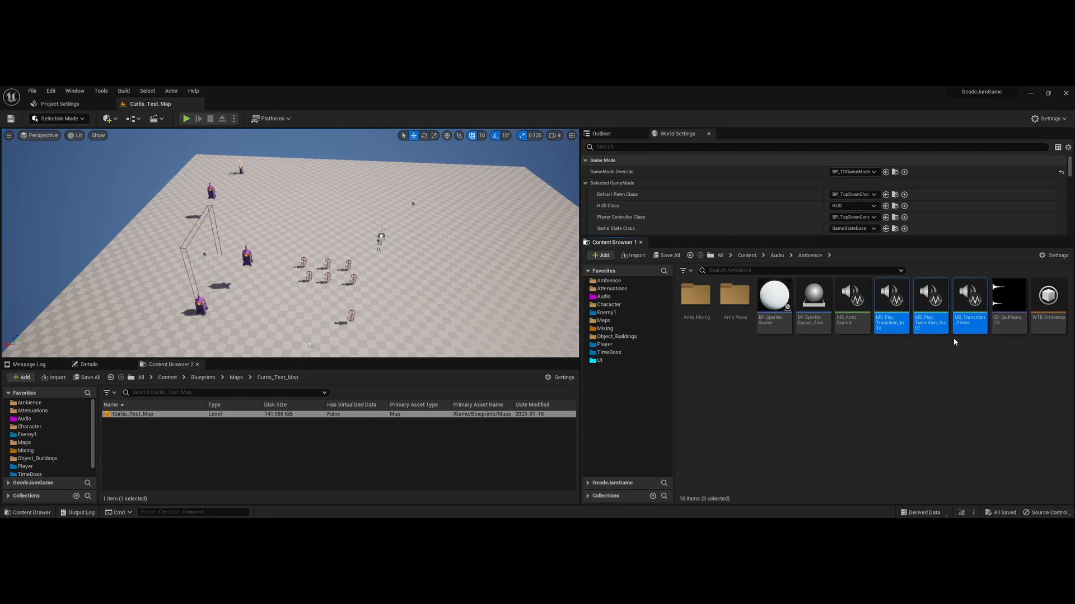
left_click(889, 383)
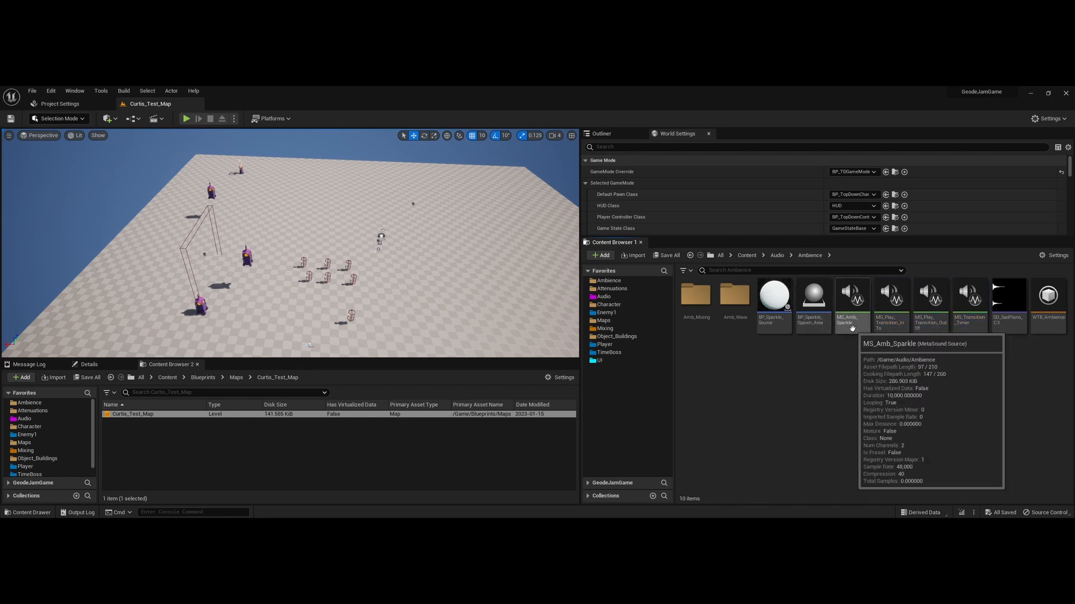
Preview the MS_Amb_Sparkle sound in the content browser, stop it and select the asset.
left_click(857, 296)
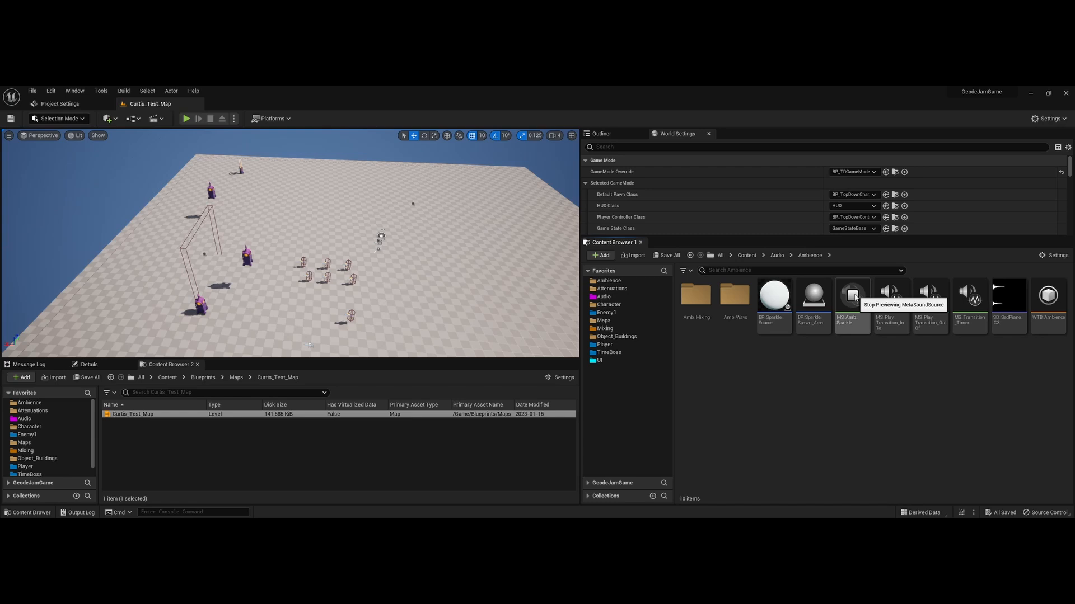
left_click(853, 296)
left_click(844, 324)
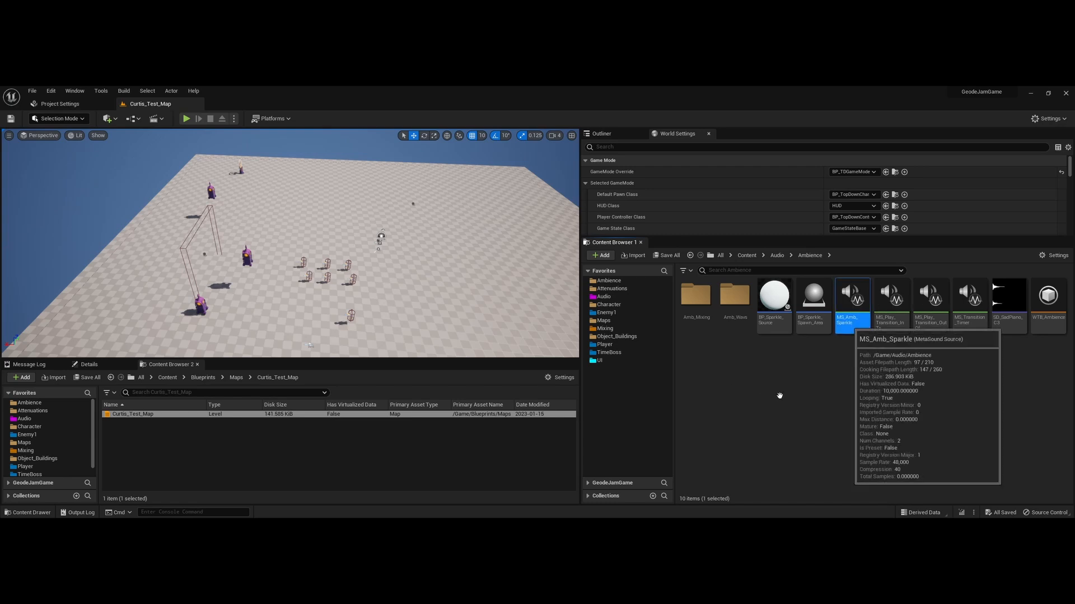
Open the MS_Amb_Sparkle MetaSound and shrink the Output Log to enlarge the node graph.
double_click(851, 305)
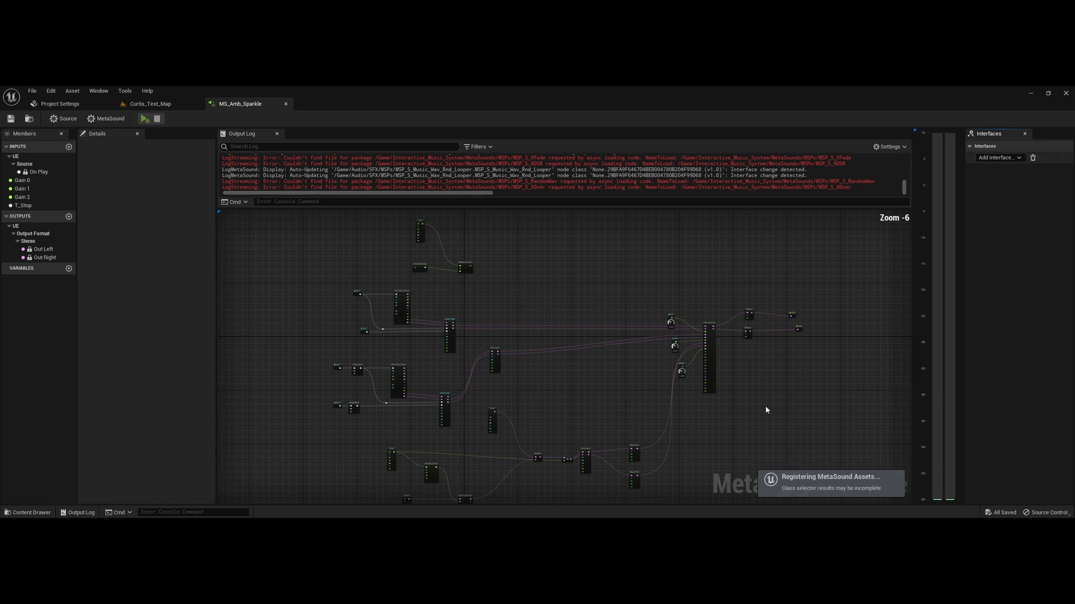
scroll(599, 296, "up", 4)
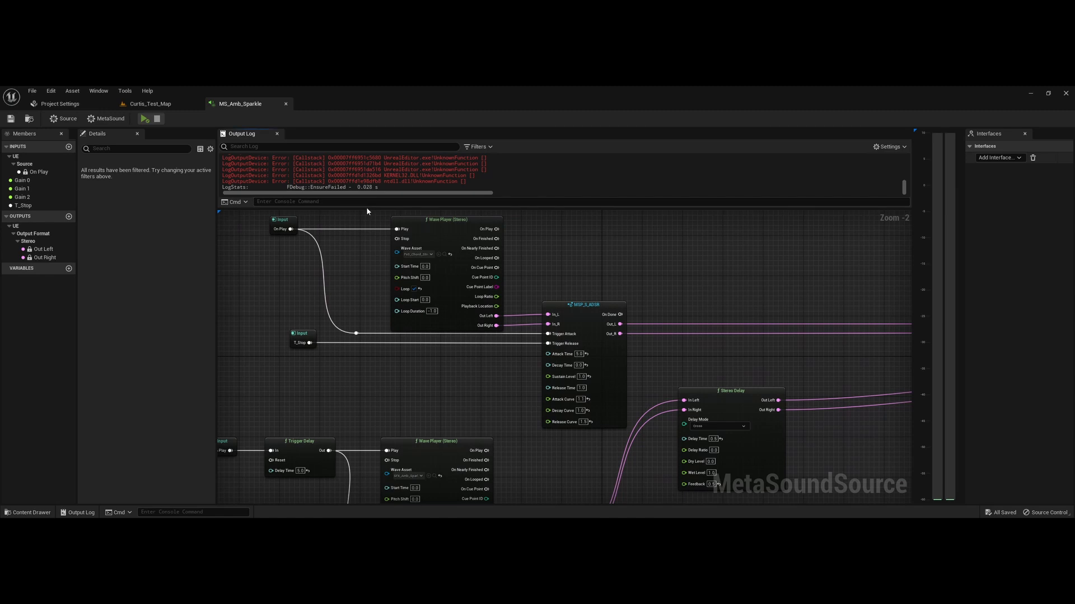
left_click_drag(366, 210, 366, 164)
right_click_drag(304, 264, 357, 316)
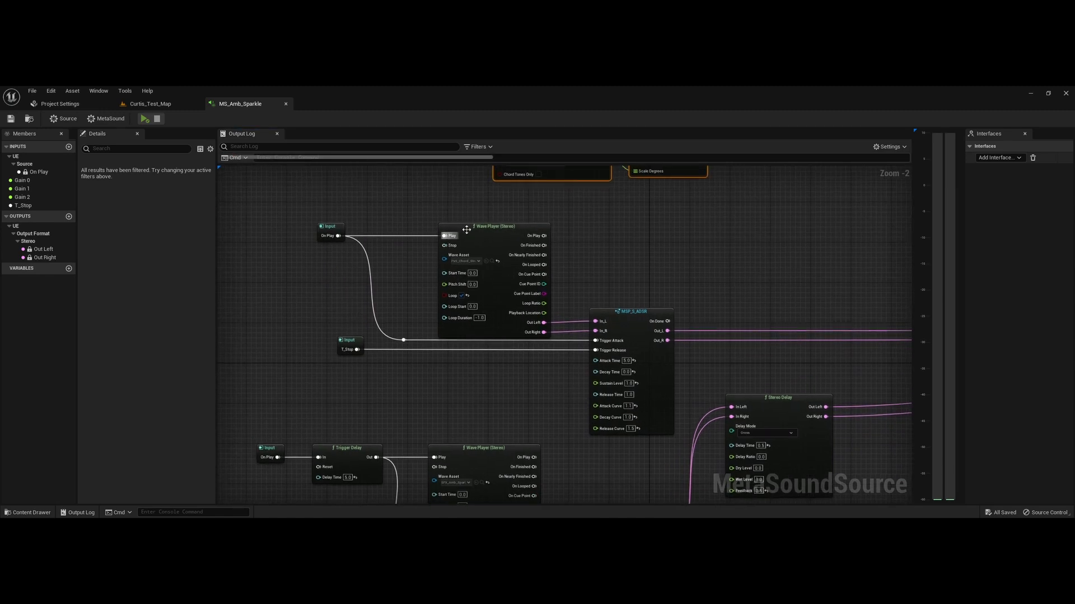
Examine the looping Wave Player of the chord layer and its connections to the MSP_S_ADSR node.
scroll(468, 263, "up", 2)
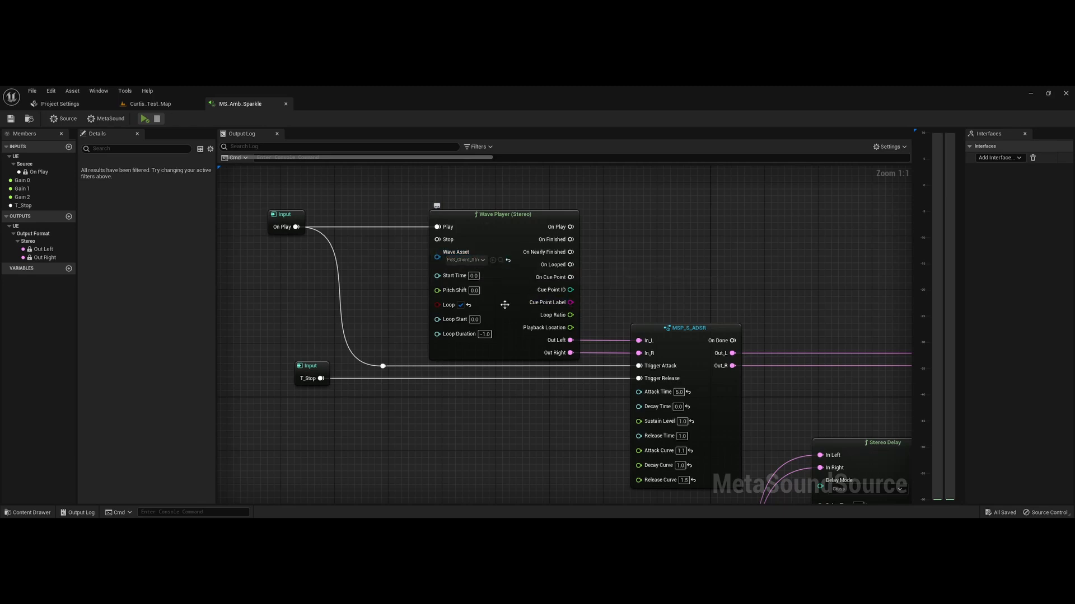
left_click(502, 354)
scroll(519, 436, "down", 2)
right_click_drag(519, 436, 461, 373)
scroll(461, 372, "up", 1)
right_click_drag(536, 355, 602, 345)
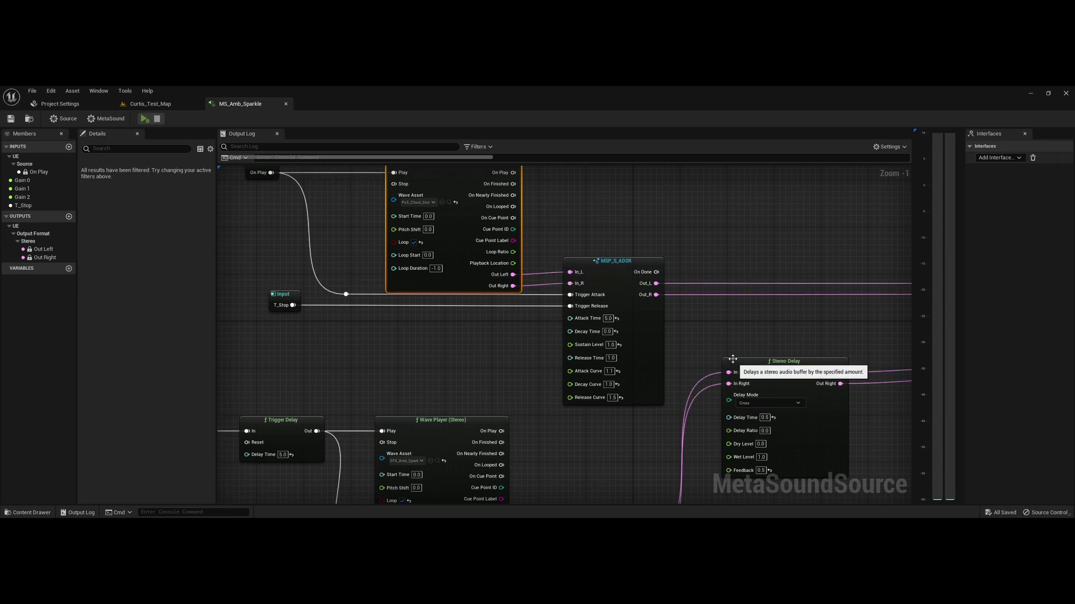
Open the MSP_S_ADSR patch, examine its left and right channel envelope sections, and close the patch.
left_click(608, 273)
double_click(609, 274)
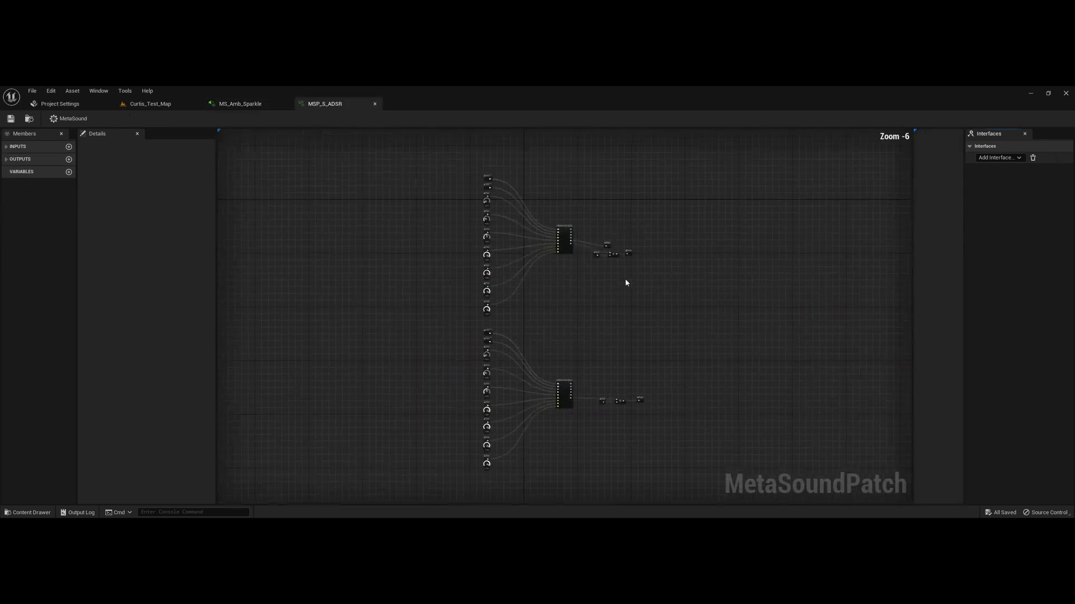
scroll(667, 360, "up", 3)
right_click_drag(667, 360, 603, 401)
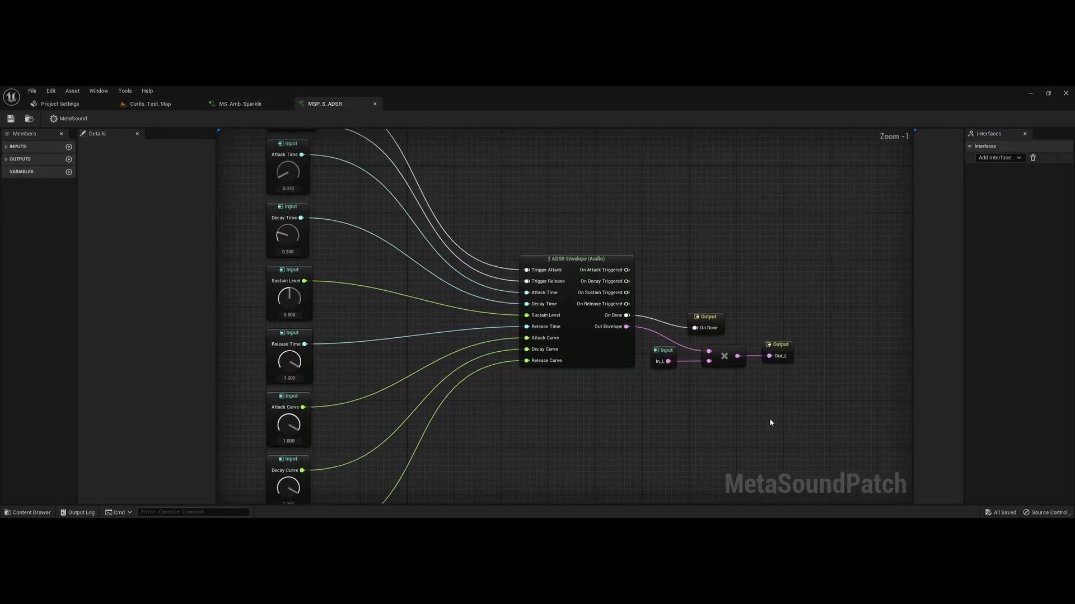
left_click_drag(818, 391, 476, 197)
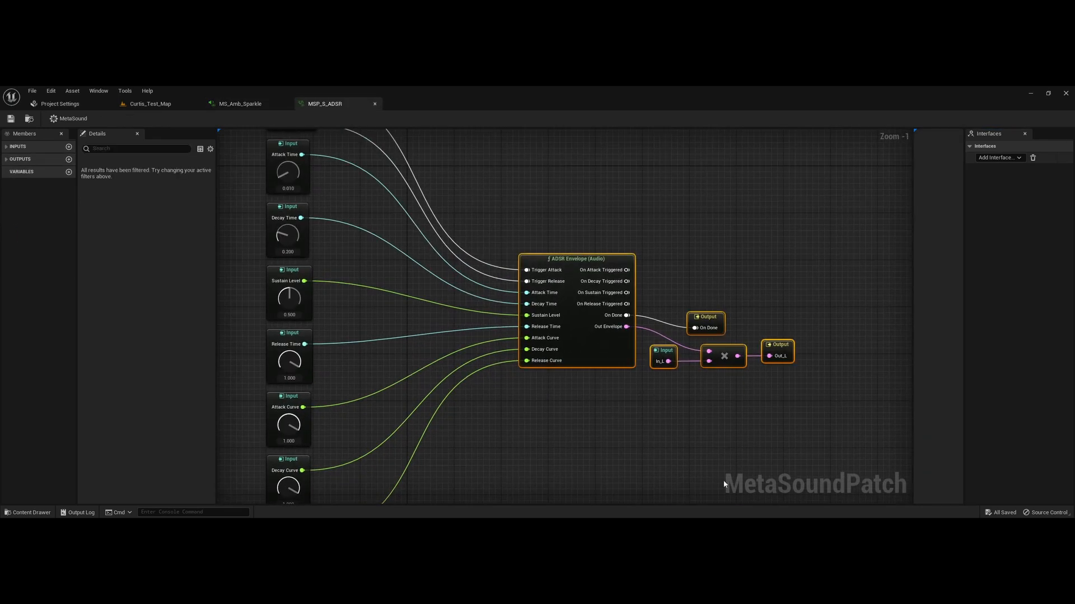
right_click_drag(723, 484, 663, 129)
right_click_drag(622, 330, 607, 217)
left_click_drag(461, 182, 904, 372)
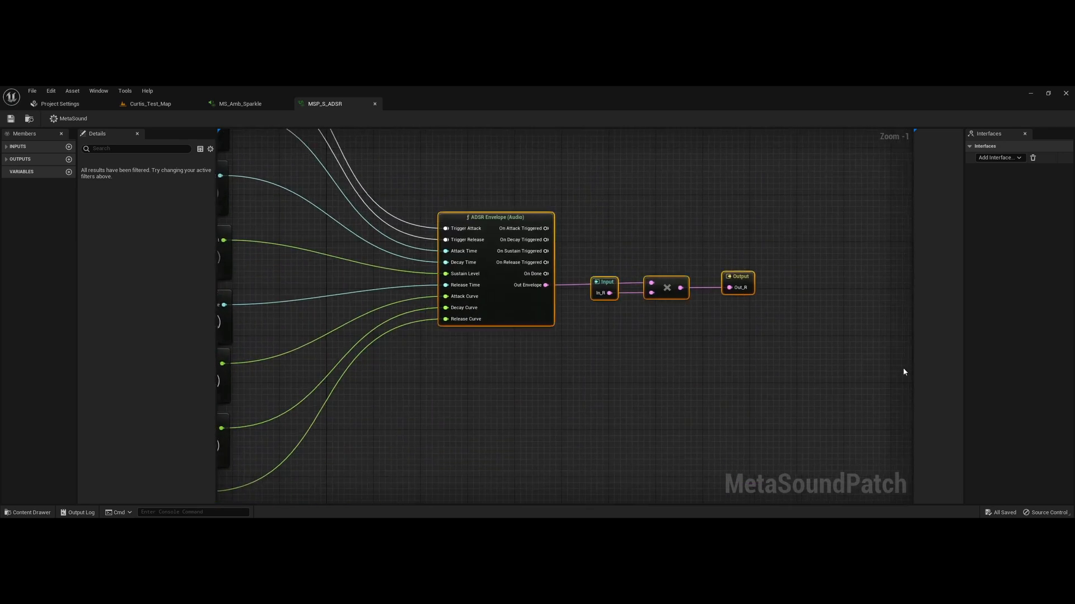
left_click(374, 104)
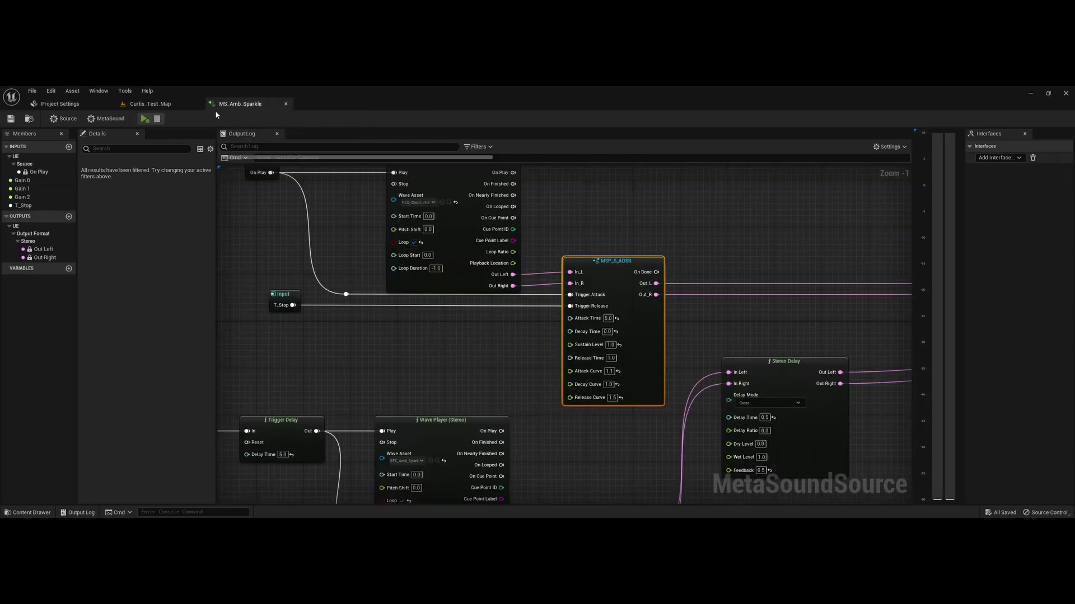
Locate the sparkle Wave Player's SFX_Amb_Sparkle asset, preview the sound wave and return to the MS_Amb_Sparkle graph.
right_click_drag(466, 371, 360, 347)
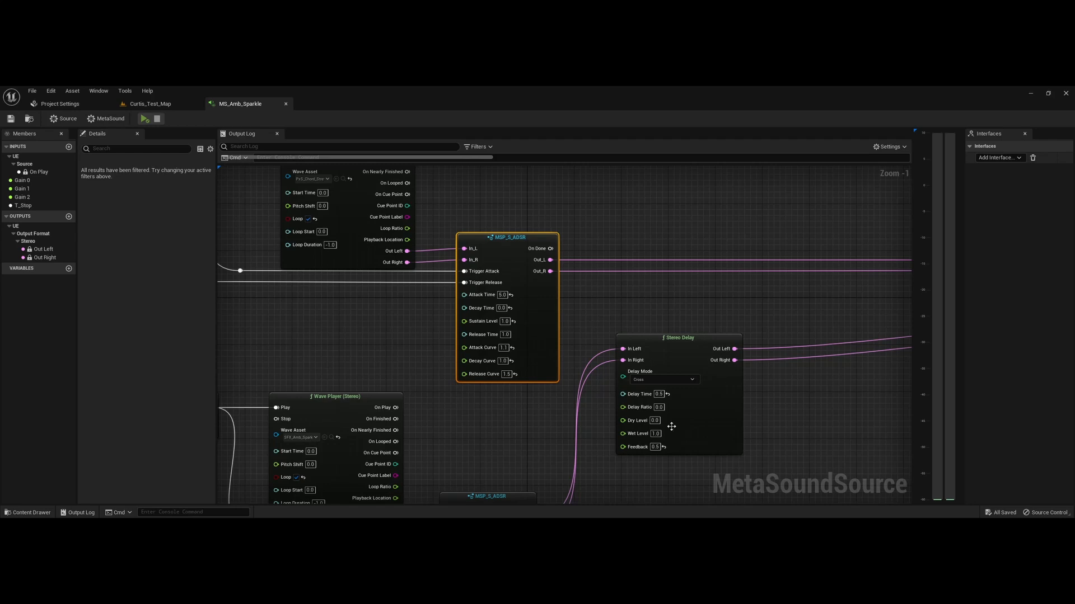
right_click_drag(521, 465, 774, 302)
right_click_drag(466, 315, 421, 322)
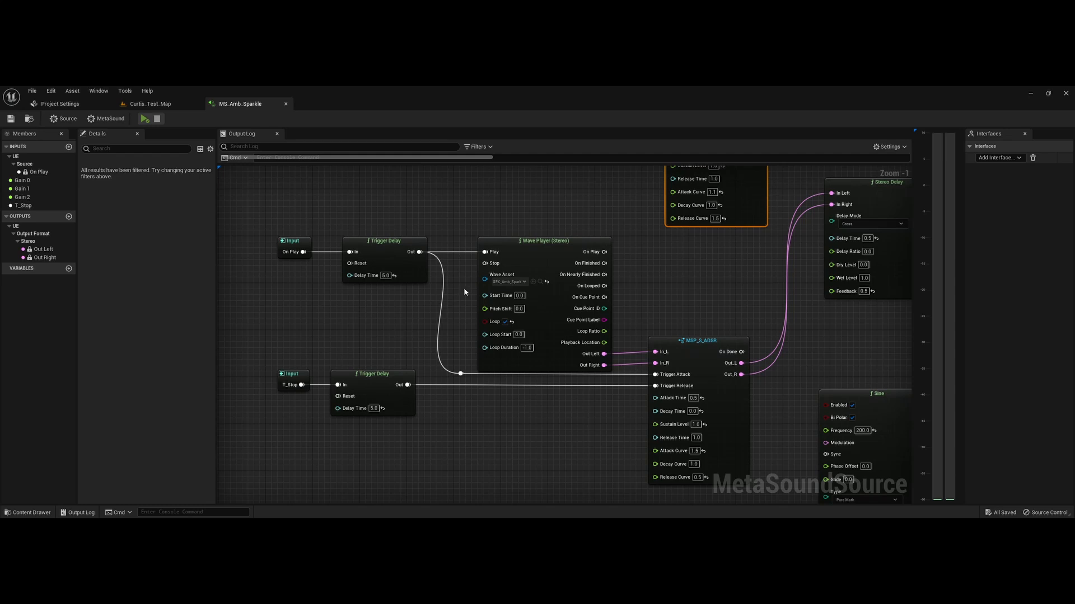
left_click(540, 282)
left_click(777, 301)
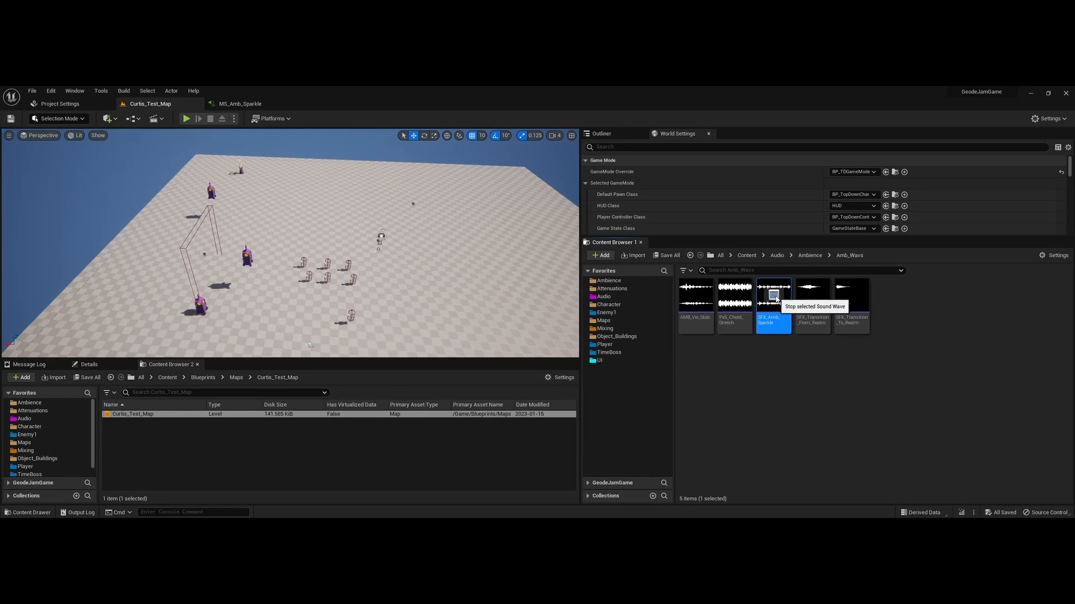
left_click(246, 103)
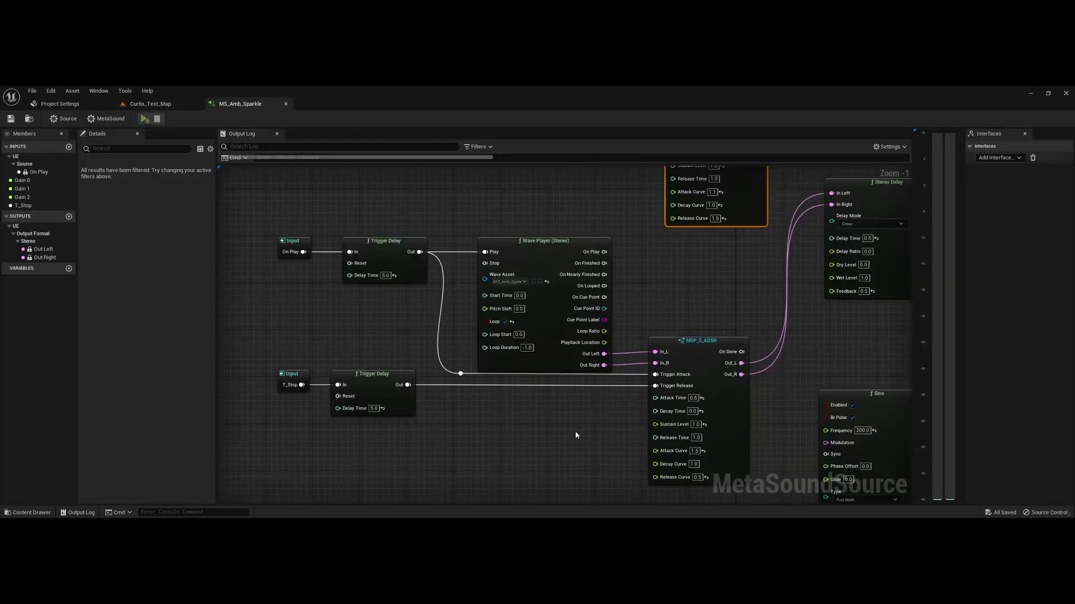
Examine the sparkle layer's two Trigger Delay nodes and the MSP_S_ADSR node fed by its Wave Player.
right_click_drag(576, 435, 609, 427)
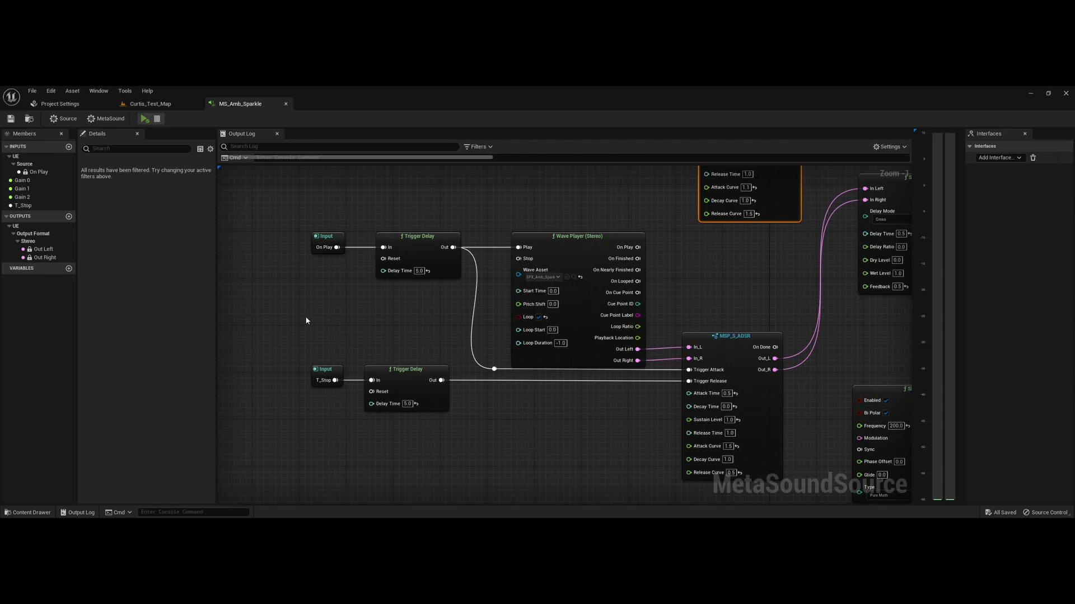
mouse_move(592, 446)
right_mouse_down()
mouse_move(481, 433)
mouse_move(587, 449)
right_mouse_up()
scroll(480, 433, "down", 2)
scroll(376, 305, "up", 3)
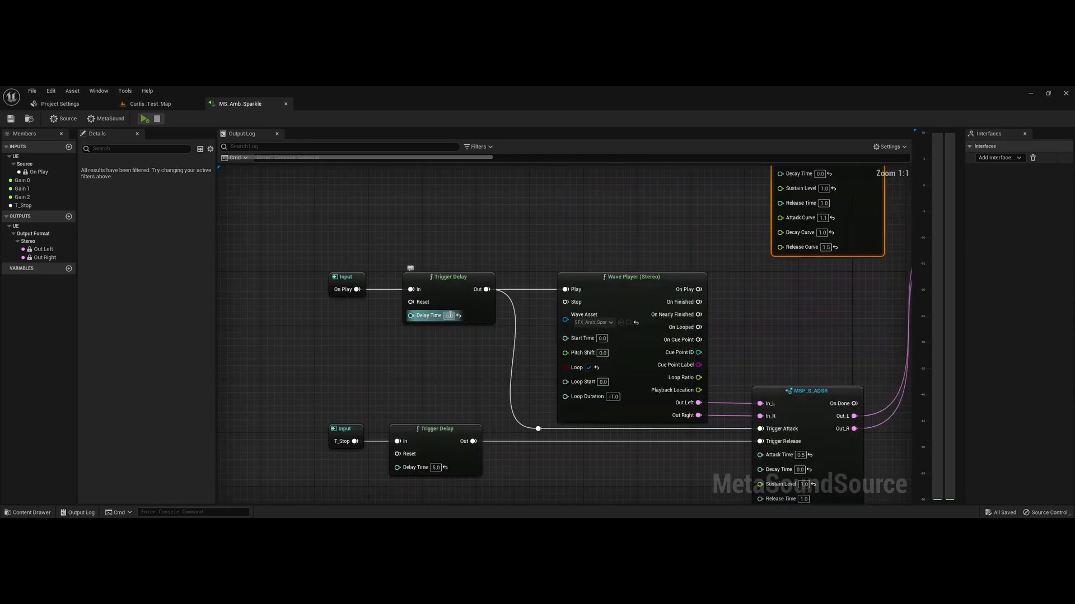
left_click(449, 316)
right_click_drag(598, 476, 452, 378)
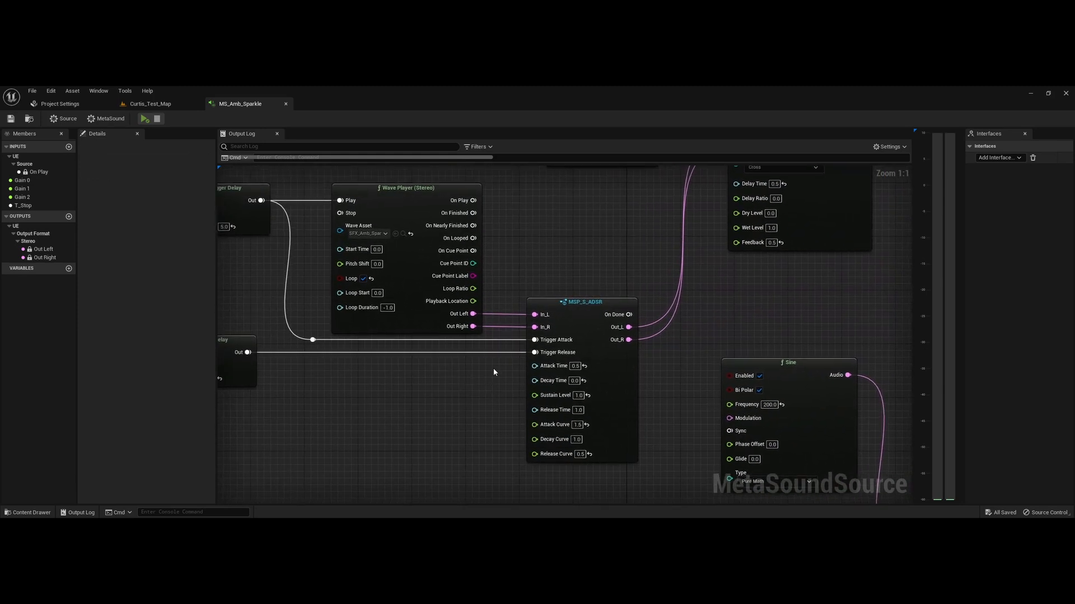
left_click_drag(525, 254, 647, 427)
Follow the sparkle layer's outputs to the Stereo Delay node and select it to examine its settings.
right_click_drag(387, 418, 242, 452)
right_click_drag(614, 363, 552, 503)
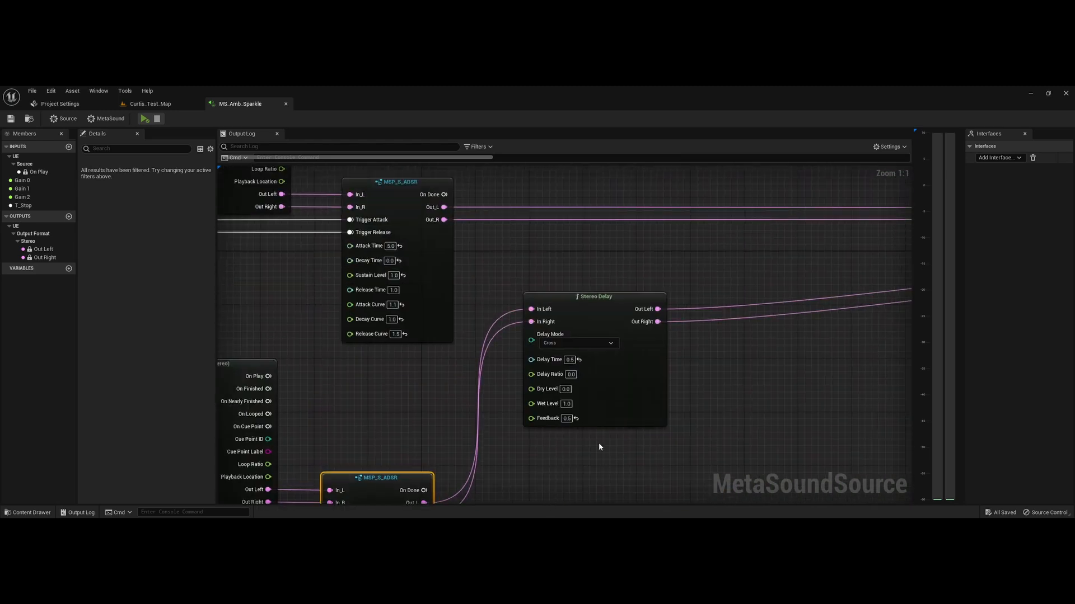
left_click_drag(749, 454, 517, 274)
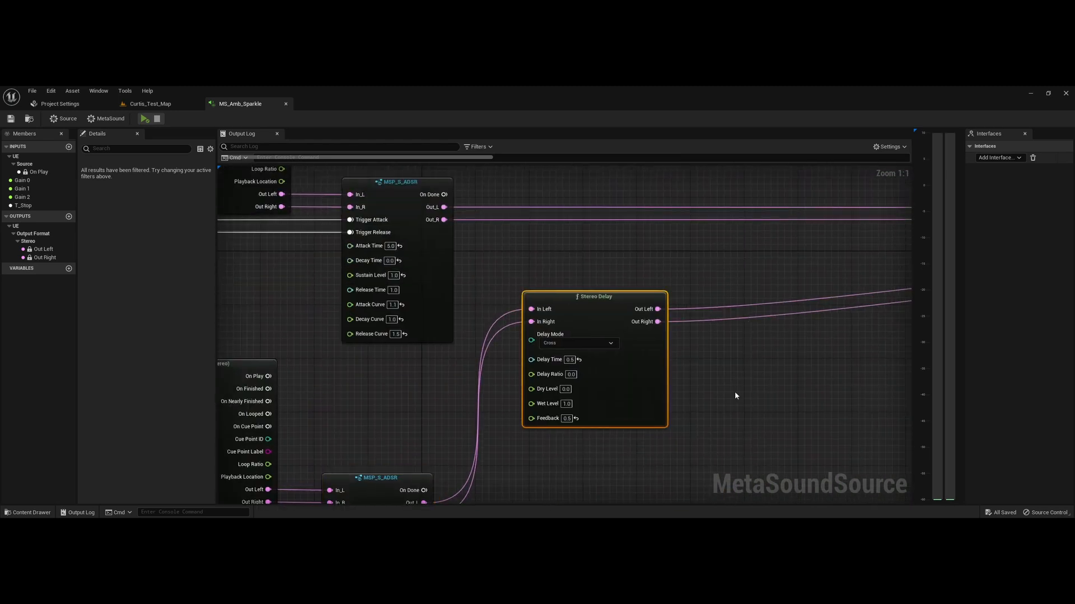
Move the Sine node of the synthesized layer slightly down, closer to the RingMod node.
right_click_drag(764, 438, 701, 168)
right_click_drag(363, 396, 581, 336)
scroll(581, 336, "down", 2)
right_click_drag(468, 386, 346, 322)
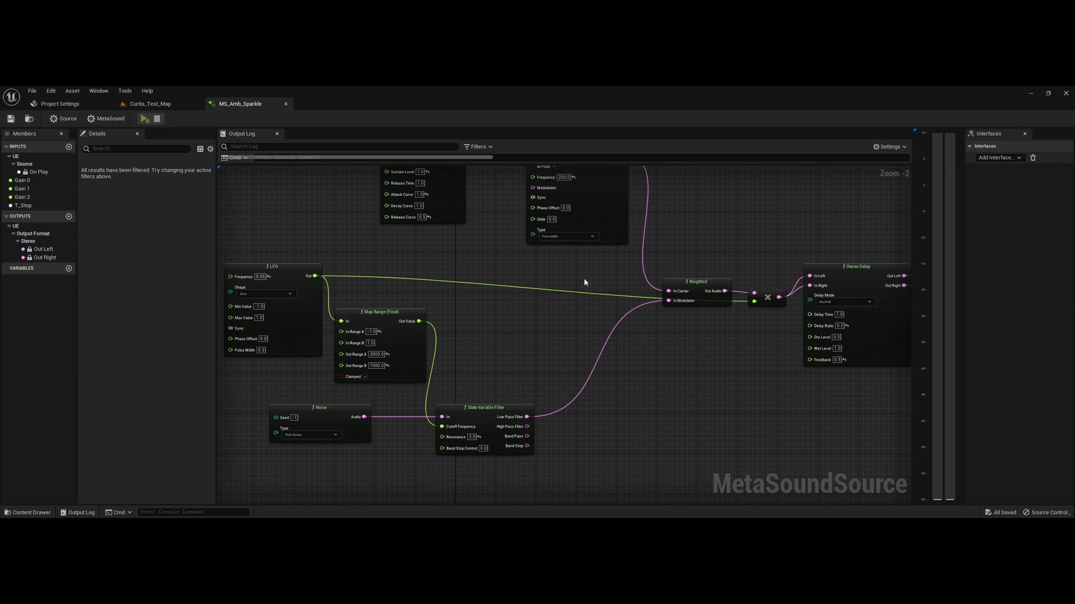
right_click_drag(607, 262, 622, 327)
left_click_drag(618, 271, 602, 306)
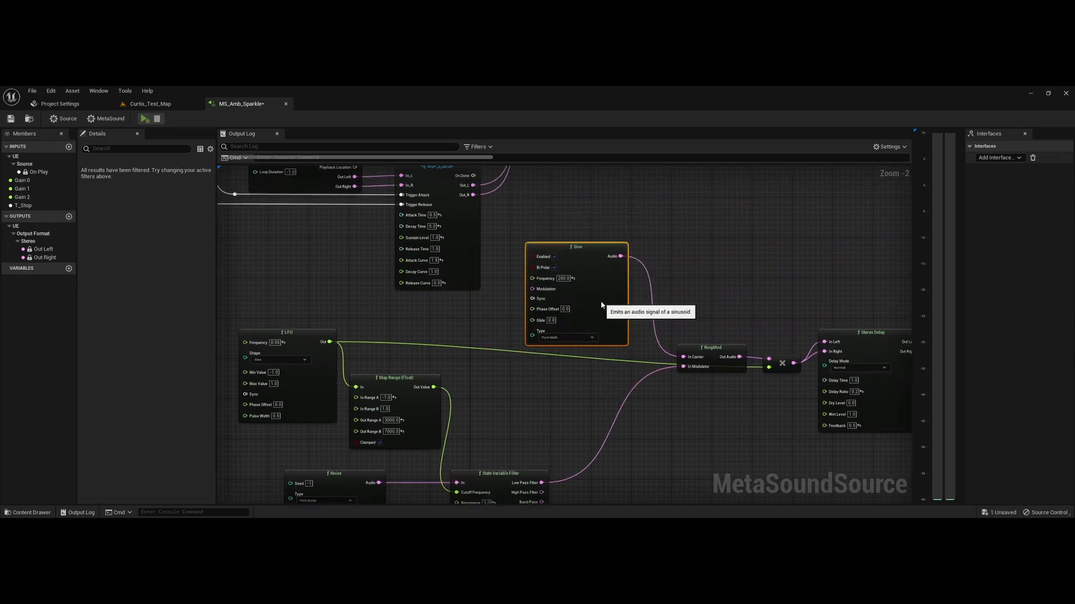
Examine the synthesized layer from the LFO and State Variable Filter through RingMod, Stereo Delay and Biquad Filters to the Stereo Mixer.
right_click_drag(515, 414, 538, 400)
right_click_drag(581, 369, 554, 306)
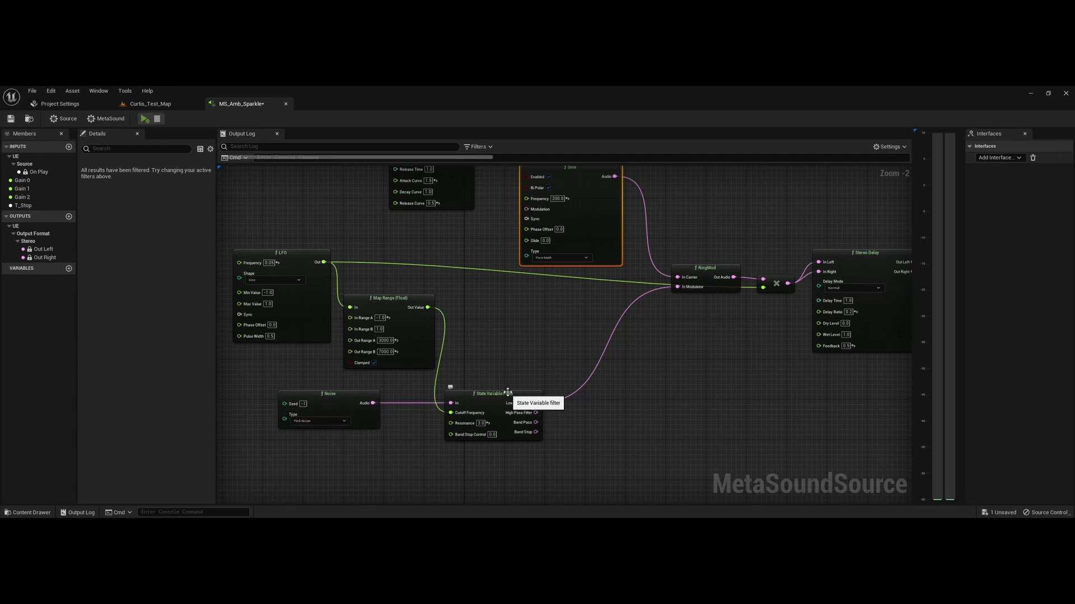
right_click_drag(674, 312, 342, 355)
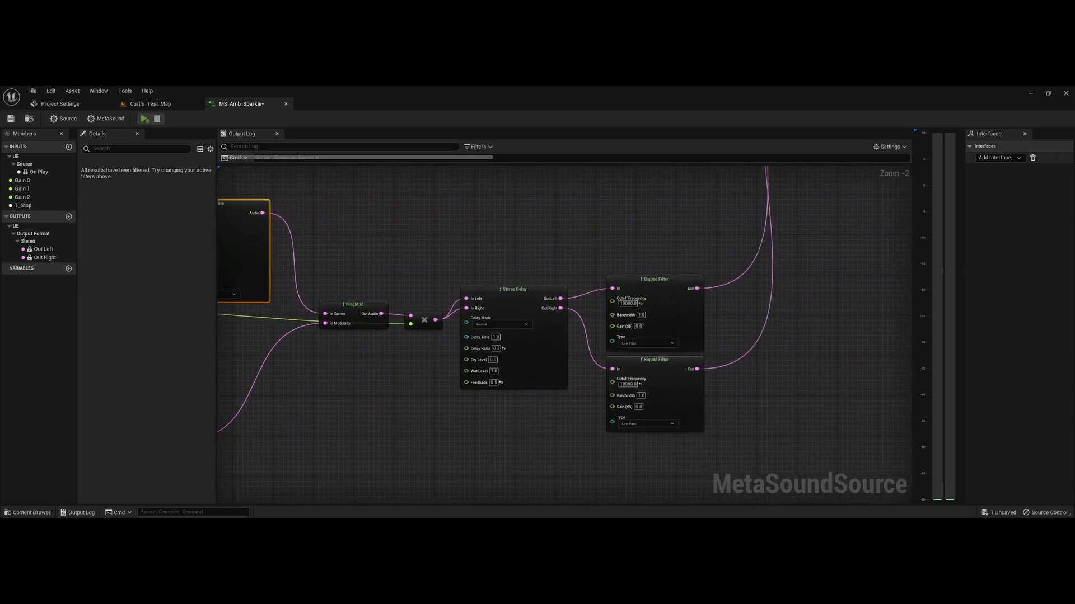
right_click_drag(722, 184, 639, 443)
right_click_drag(578, 419, 419, 404)
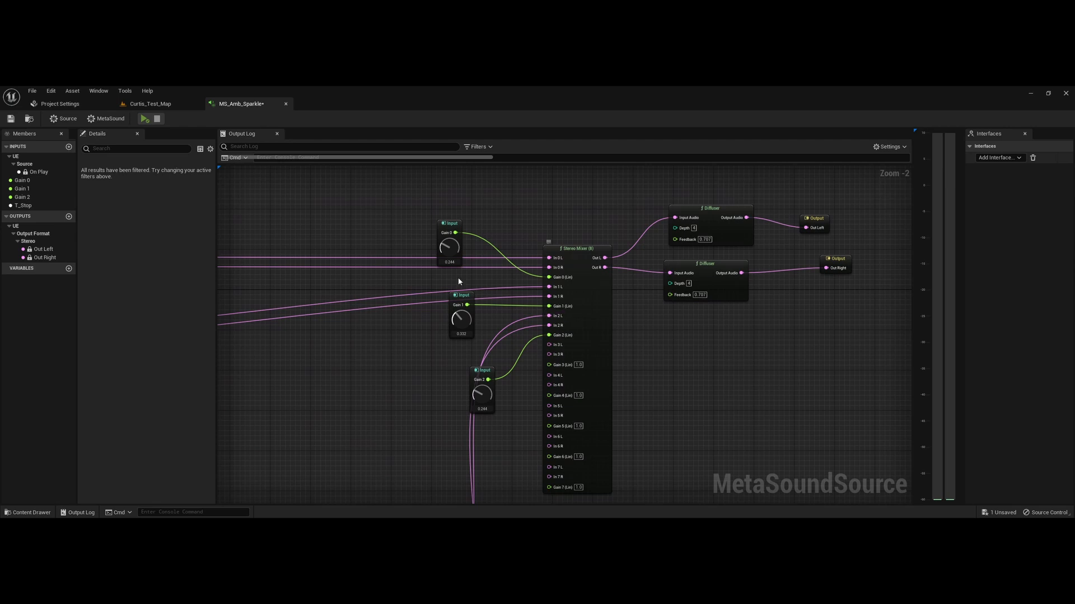
Play the MetaSound and set the Gain 0 and Gain 1 mixer inputs to 0 to hear the synthesized layer alone.
left_click(375, 344)
key("space")
right_click_drag(332, 364, 442, 366)
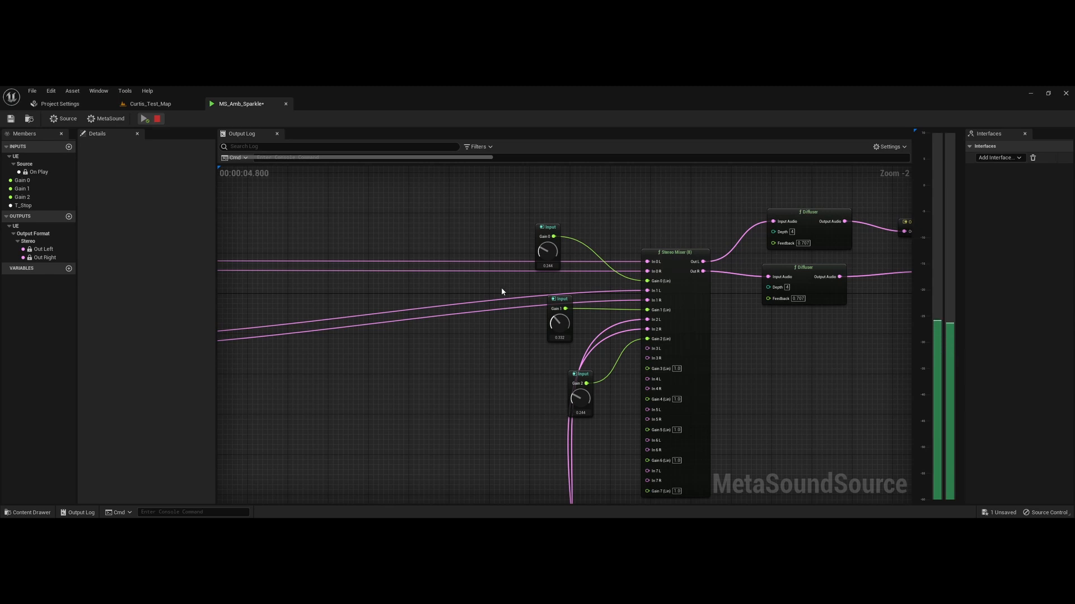
left_click_drag(545, 243, 549, 433)
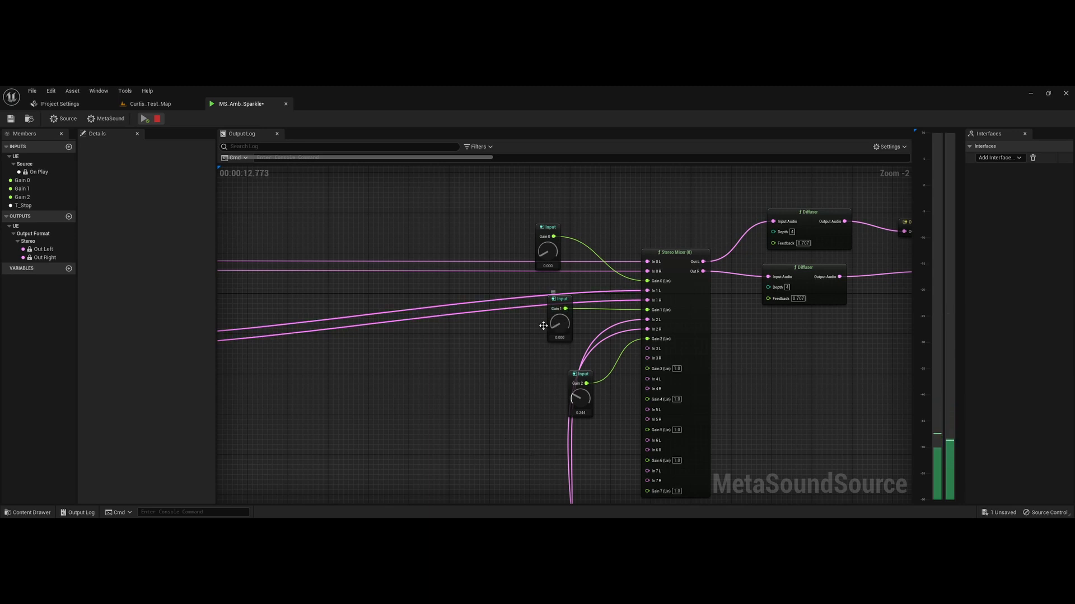
right_click_drag(374, 479, 499, 167)
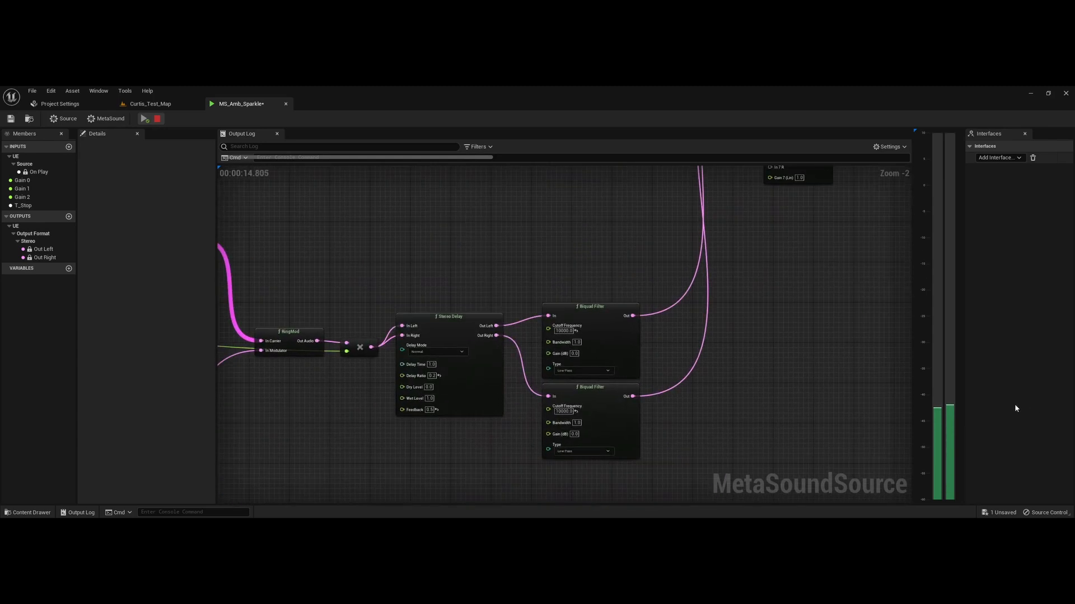
Raise the Stereo Mixer's Gain 1 input to 0.300 and Gain 0 input to 0.092 to hear all layers together.
right_click_drag(397, 418, 254, 418)
scroll(426, 347, "down", 2)
right_click_drag(730, 172, 661, 374)
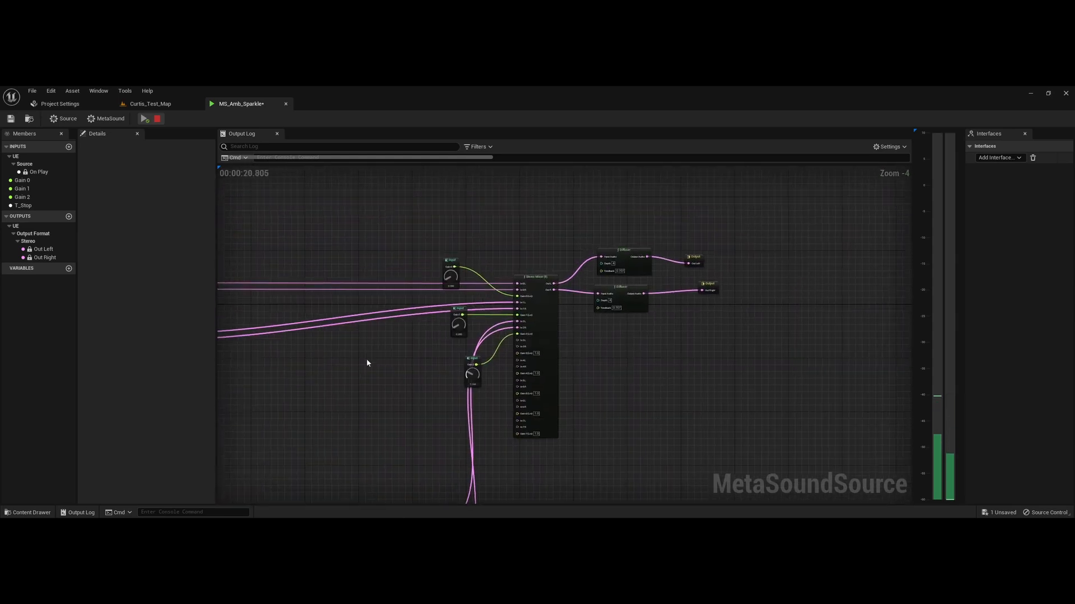
scroll(421, 342, "up", 4)
left_click_drag(508, 314, 496, 245)
left_click_drag(478, 194, 458, 208)
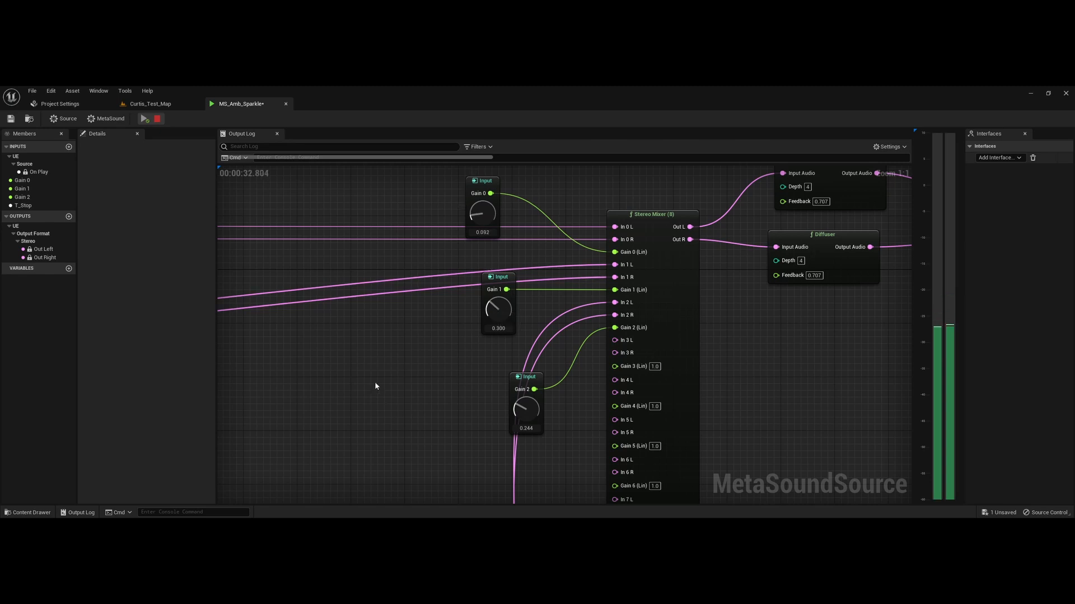
Examine the two Diffuser nodes between the Stereo Mixer and the outputs, and stop the MetaSound playback.
right_click_drag(368, 367, 443, 384)
scroll(443, 384, "down", 2)
right_click_drag(764, 390, 602, 377)
left_click_drag(562, 228, 588, 392)
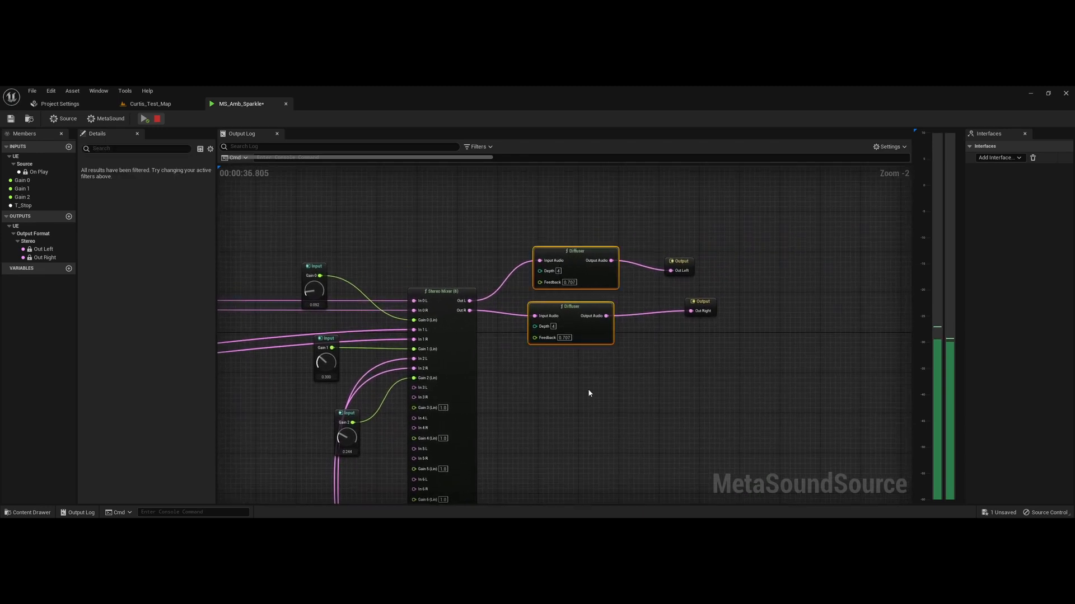
key("space")
left_click(451, 247)
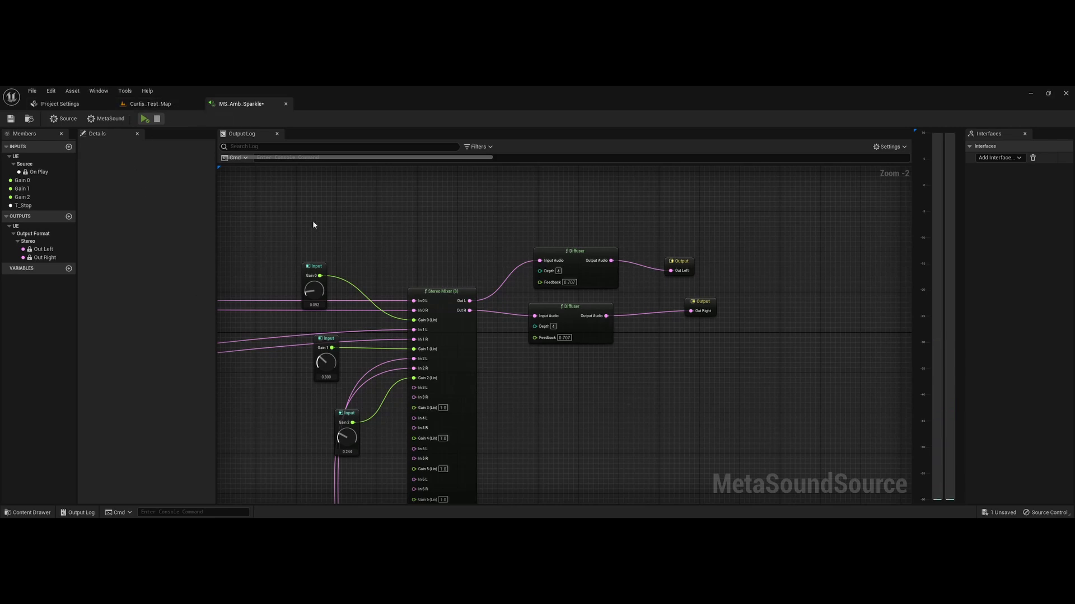
Return to the test map and open the BP_Sparkle_Source blueprint from the Ambience folder.
left_click(150, 104)
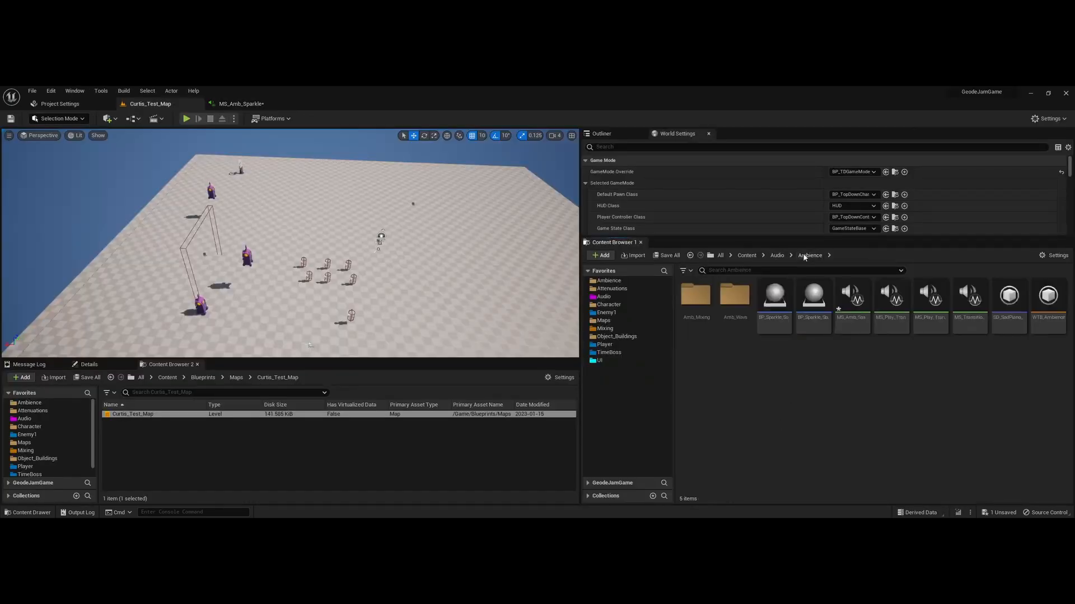
left_click(775, 320)
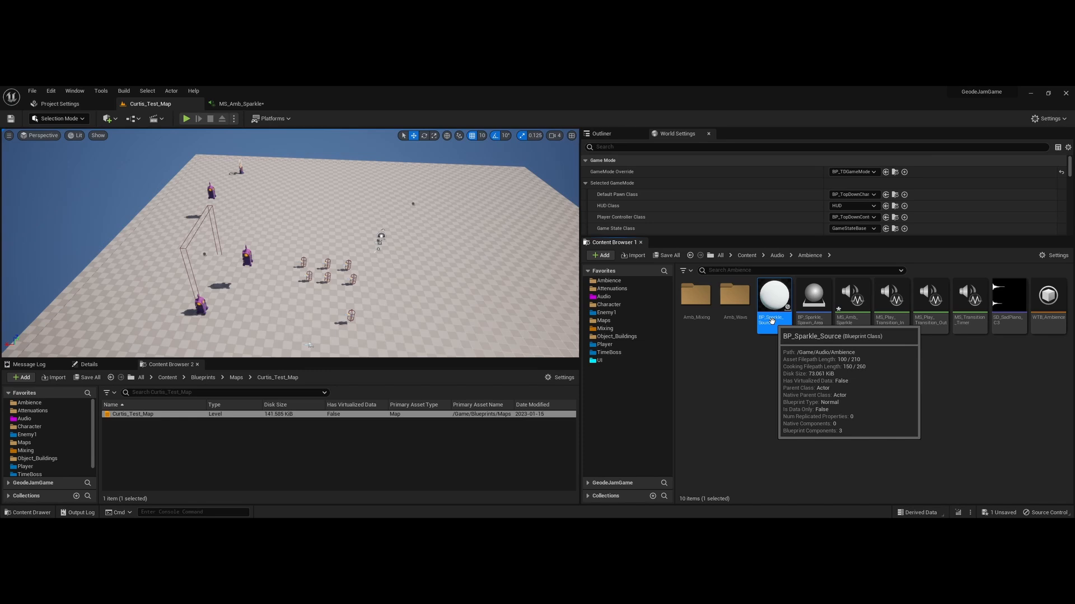
double_click(772, 322)
scroll(333, 300, "down", 7)
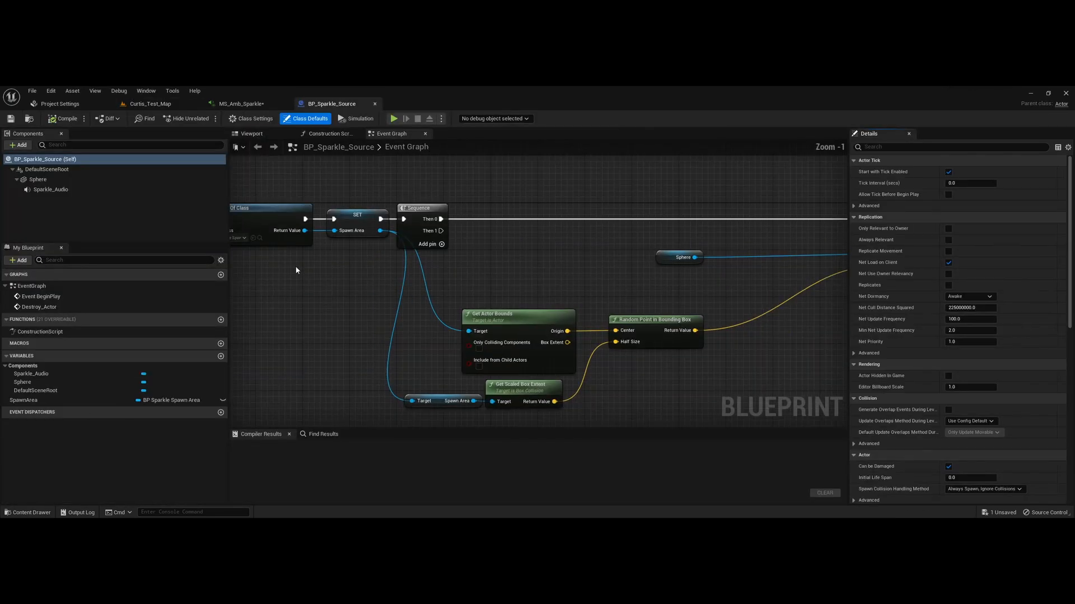
scroll(306, 287, "up", 5)
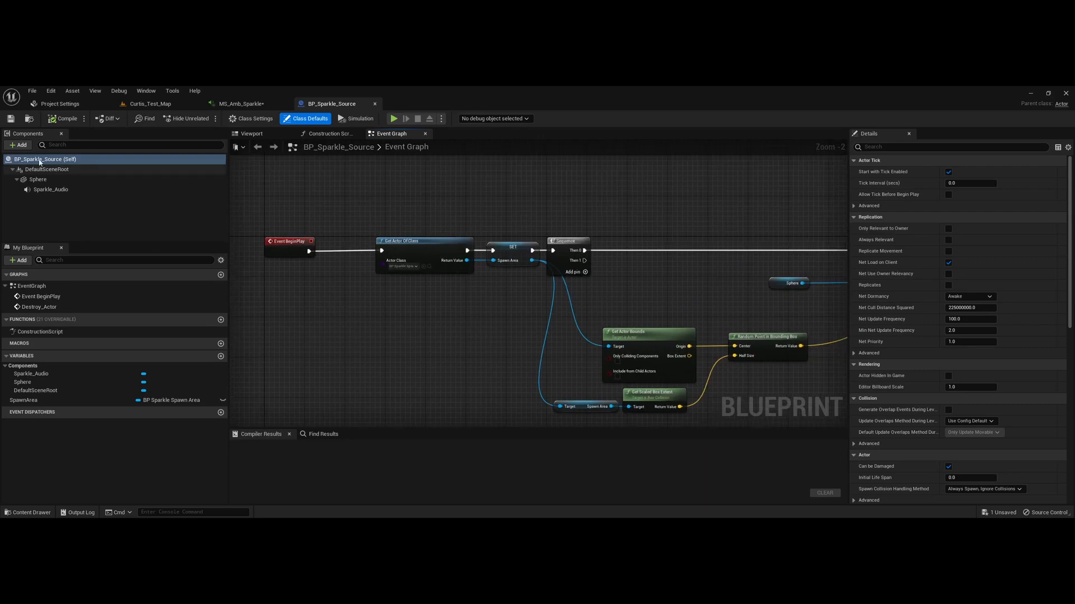
Examine the BeginPlay chain from setting Spawn Area through Random Point in Bounding Box to Move Component To.
right_click_drag(469, 296, 399, 301)
left_click_drag(368, 300, 442, 254)
right_click_drag(438, 337, 255, 302)
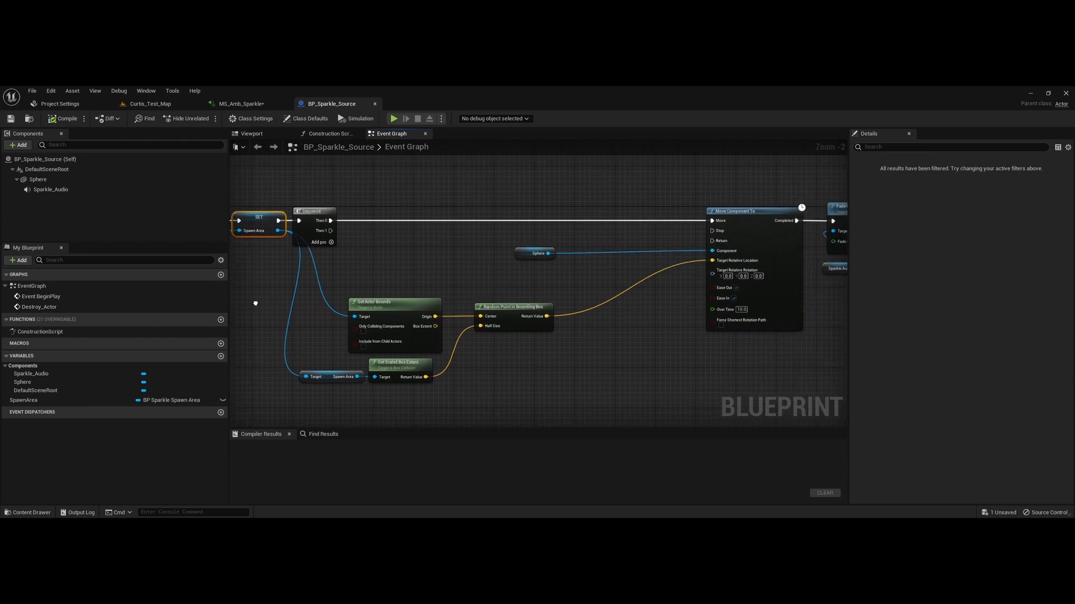
right_click_drag(649, 358, 489, 378)
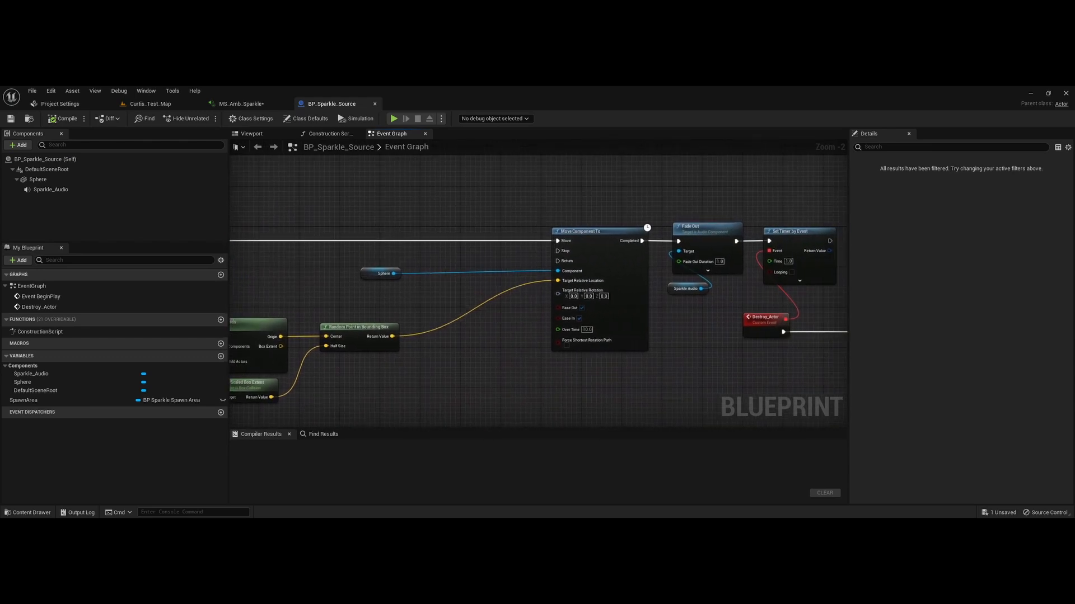
right_click_drag(435, 304, 346, 297)
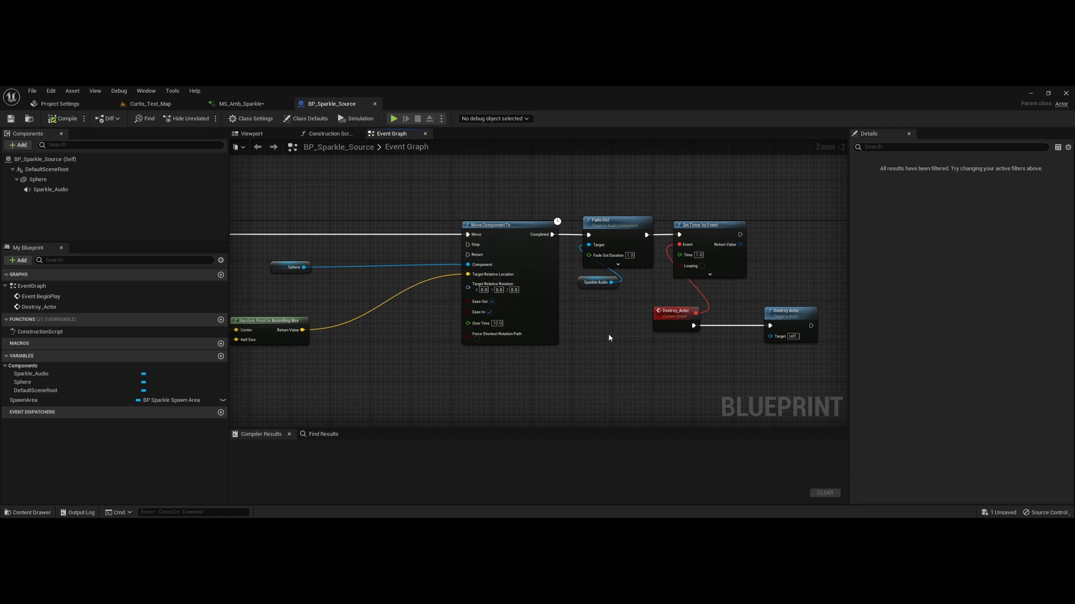
Examine the Fade Out, Set Timer by Event and Destroy_Actor nodes together with the Sparkle_Audio component.
left_click_drag(586, 174, 627, 323)
right_click_drag(671, 350, 638, 340)
left_click_drag(794, 335, 619, 312)
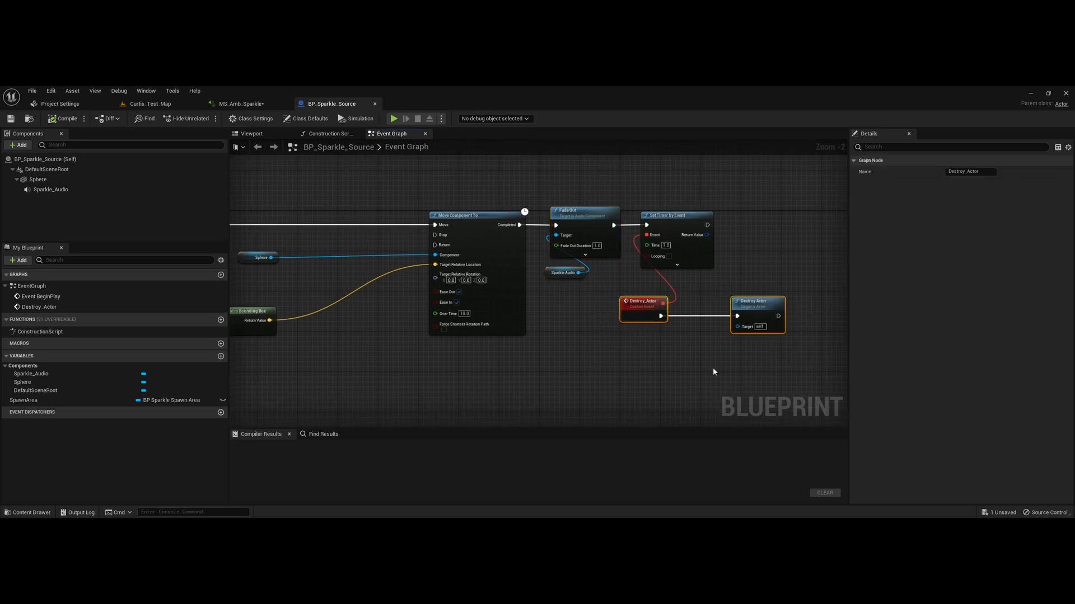
left_click(804, 369)
left_click_drag(605, 283, 598, 239)
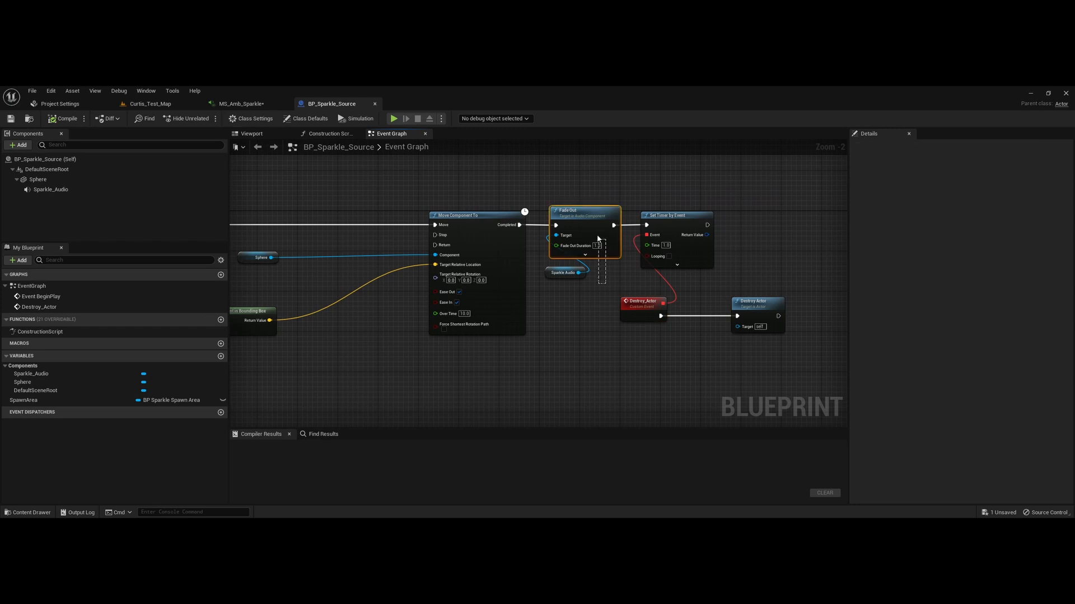
left_click(582, 297)
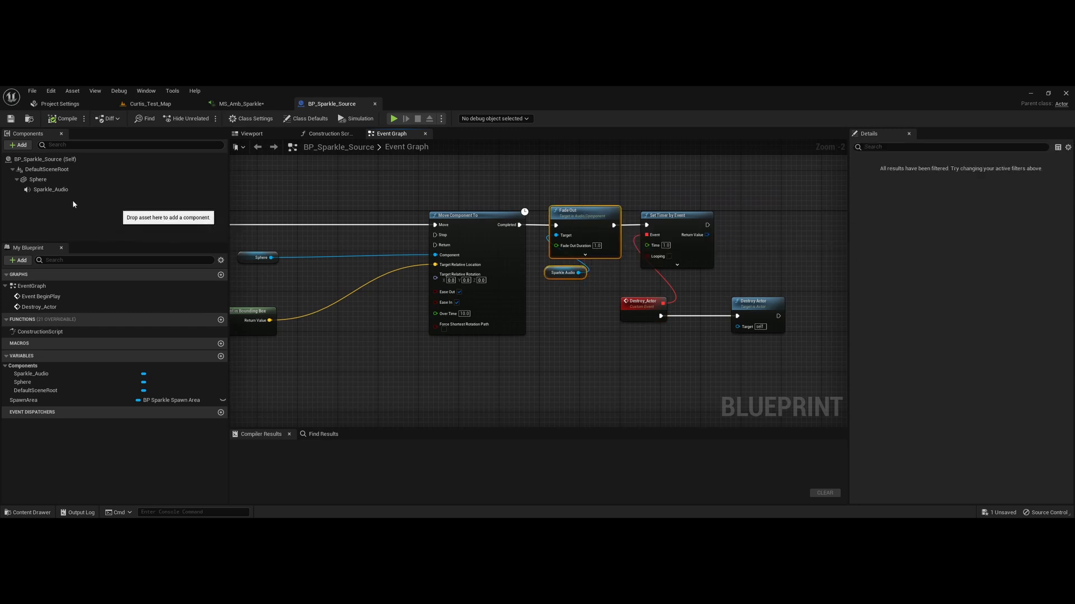
left_click(61, 191)
left_click(27, 193)
Review the fade-out and Destroy Actor nodes again, and go back to the Random Point in Bounding Box node.
left_click_drag(631, 212, 820, 367)
left_click(754, 308)
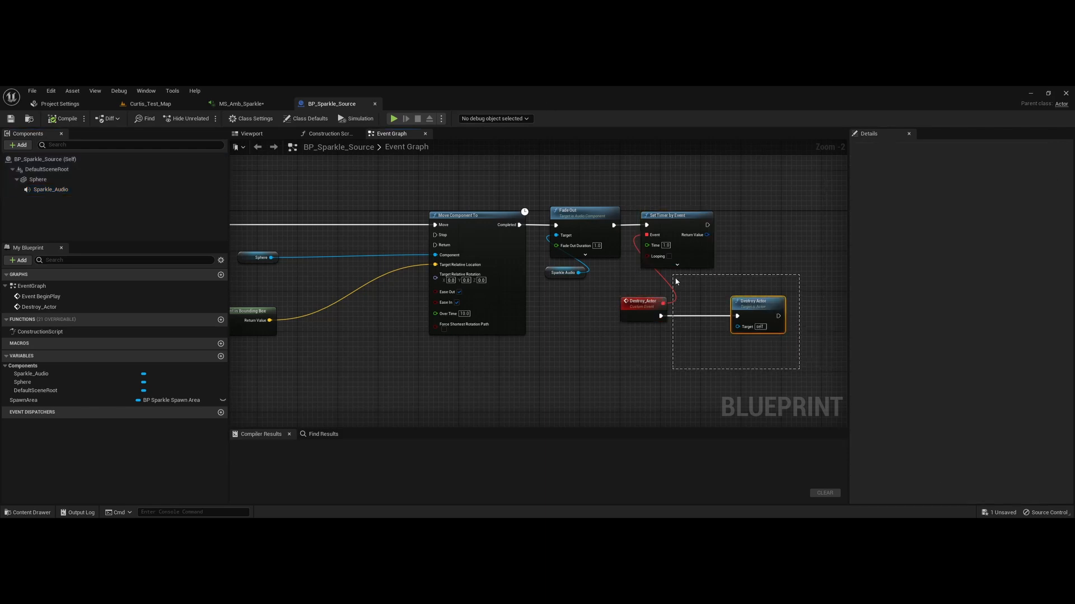
left_click_drag(675, 281, 750, 311)
left_click_drag(583, 315, 580, 204)
right_click_drag(461, 364, 741, 333)
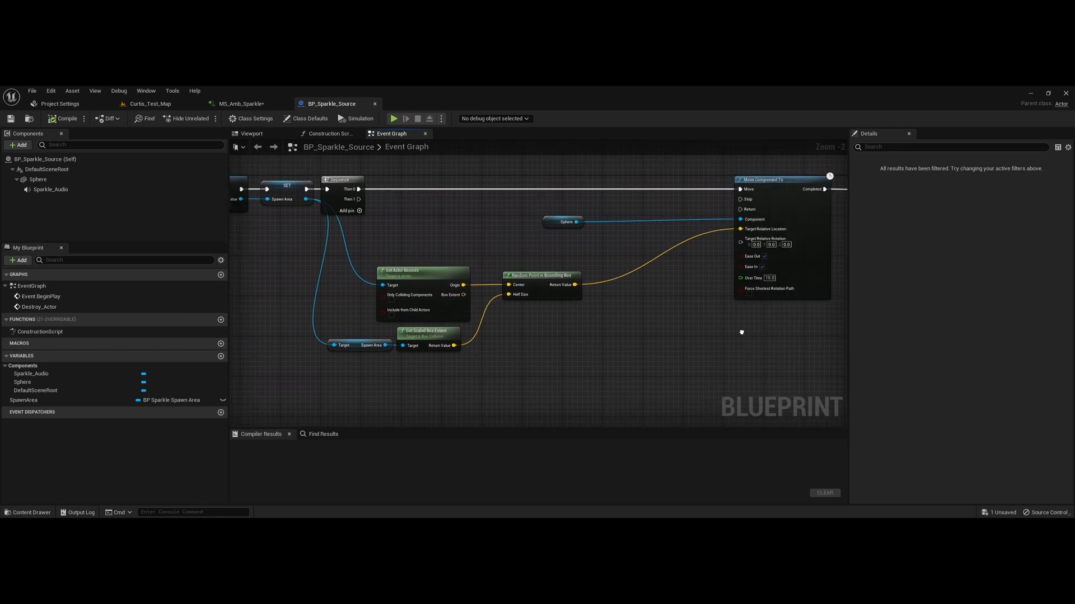
left_click_drag(507, 327, 613, 255)
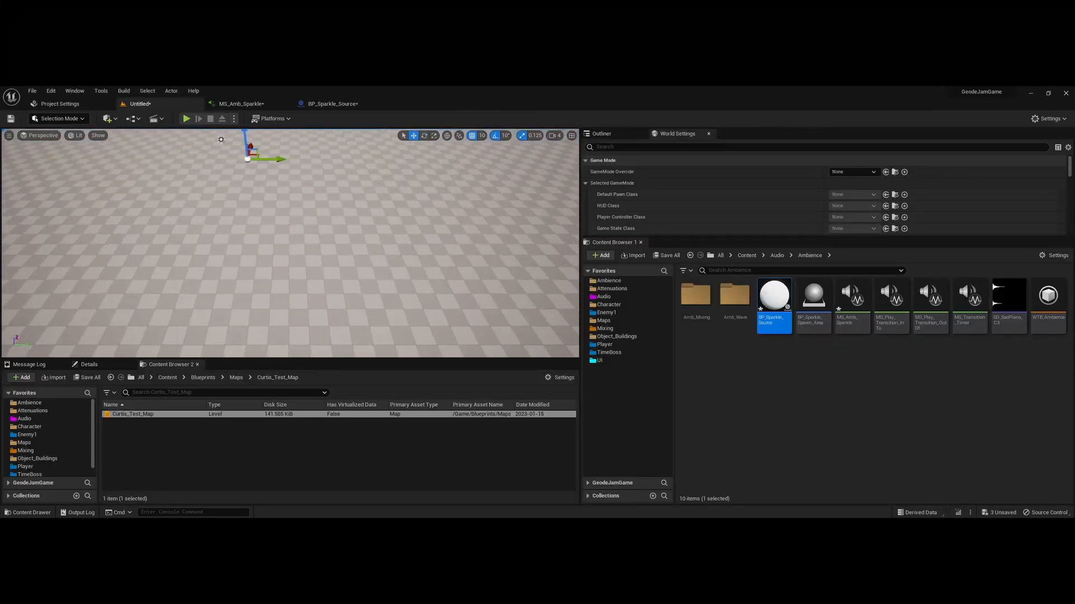
Play the Untitled level, run the character around the moving sparkle sphere to hear its spatialized audio, and stop the play session.
key("w")
mouse_move(290, 243)
right_mouse_down()
mouse_move(287, 284)
mouse_move(284, 232)
right_mouse_up()
key("w")
left_click(187, 119)
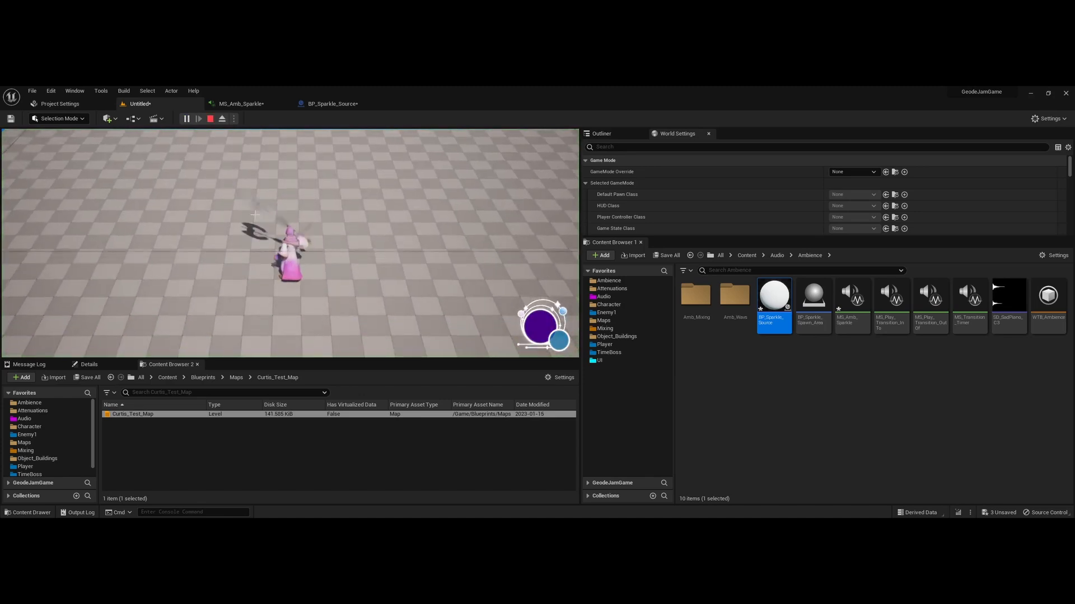
key("w")
key("d")
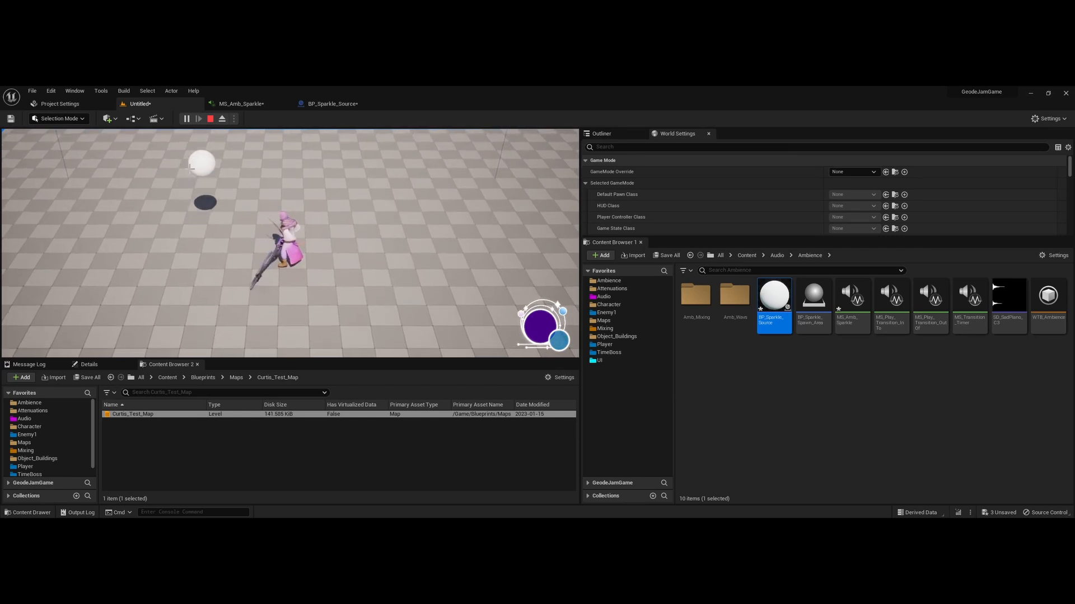
key("a")
key("w")
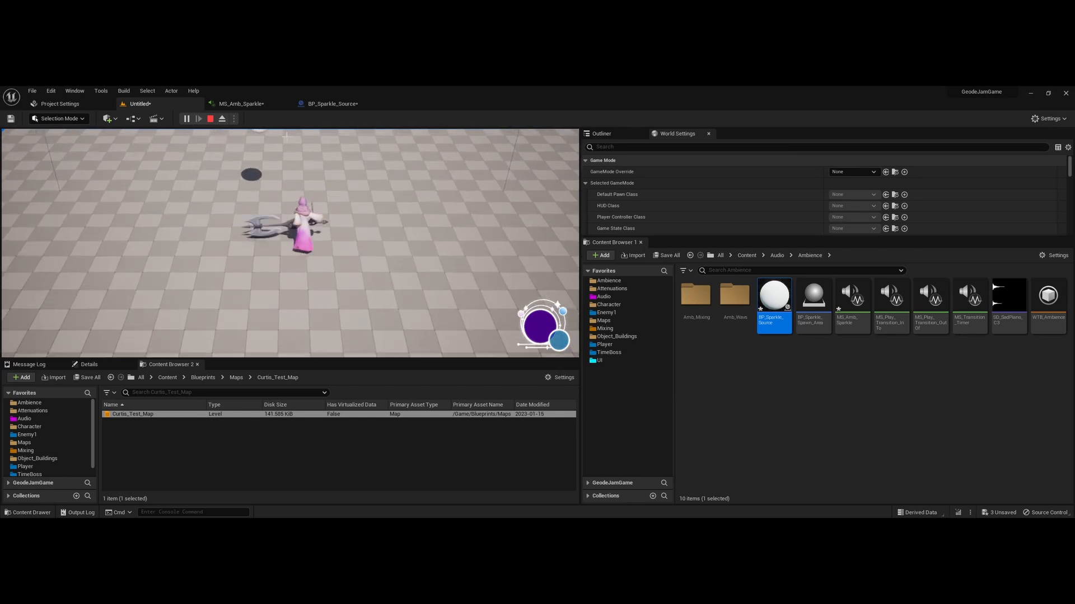
key("d")
key("s")
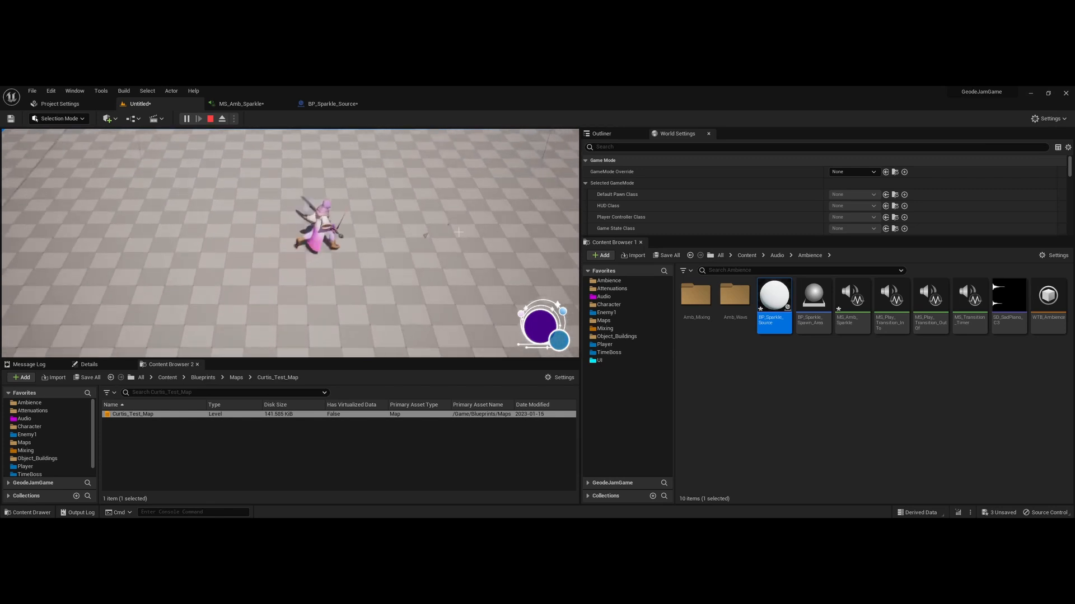
key("a")
key("s")
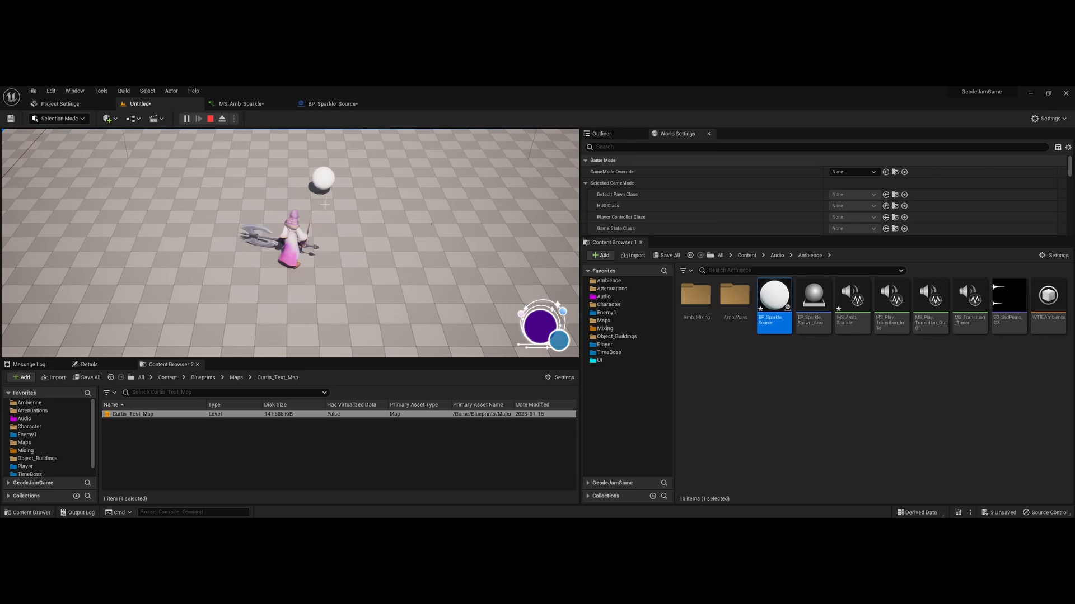
key("Escape")
Open the BP_Sparkle_Spawn_Area blueprint and examine its Set Timer by Event node and Looper event.
left_click(816, 315)
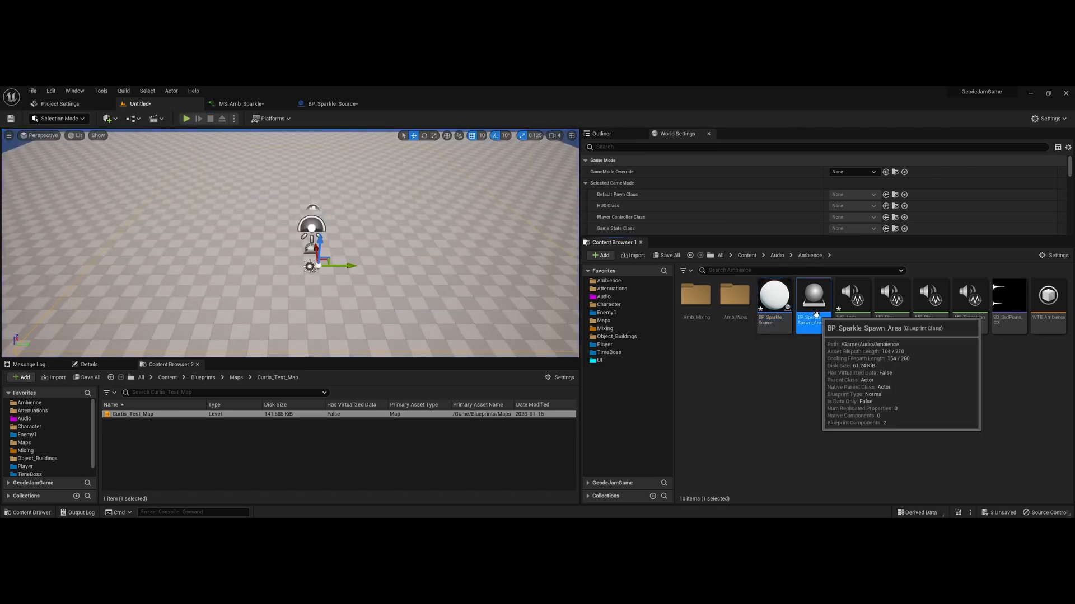
double_click(816, 315)
scroll(418, 360, "down", 1)
right_click_drag(455, 388, 478, 359)
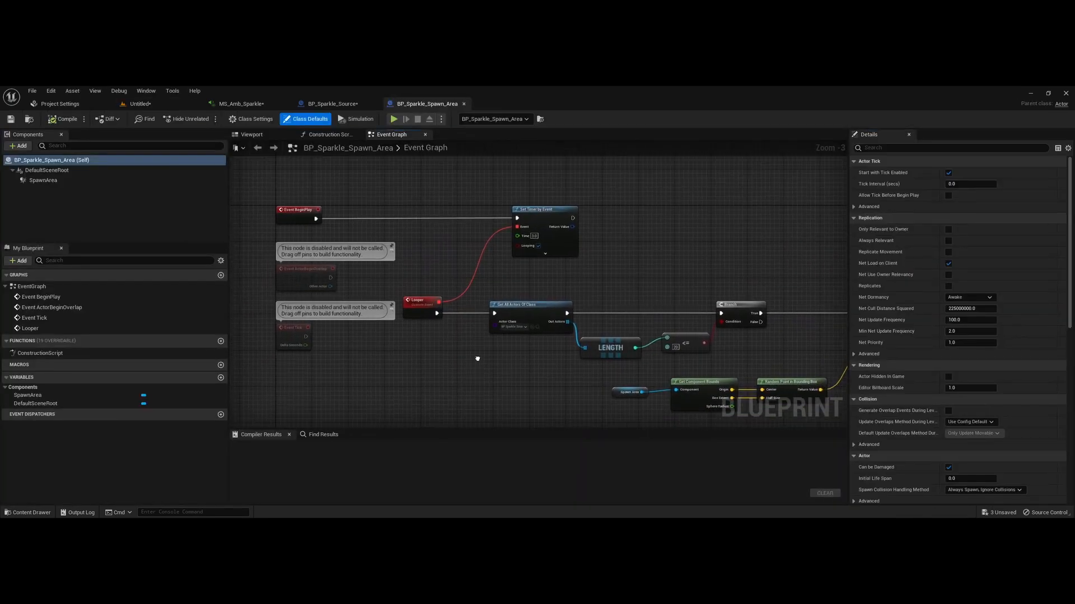
left_click_drag(482, 270, 620, 184)
left_click(421, 305)
Examine how Get All Actors Of Class and the Length comparison limit the number of sparkle sources.
right_click_drag(452, 364, 342, 366)
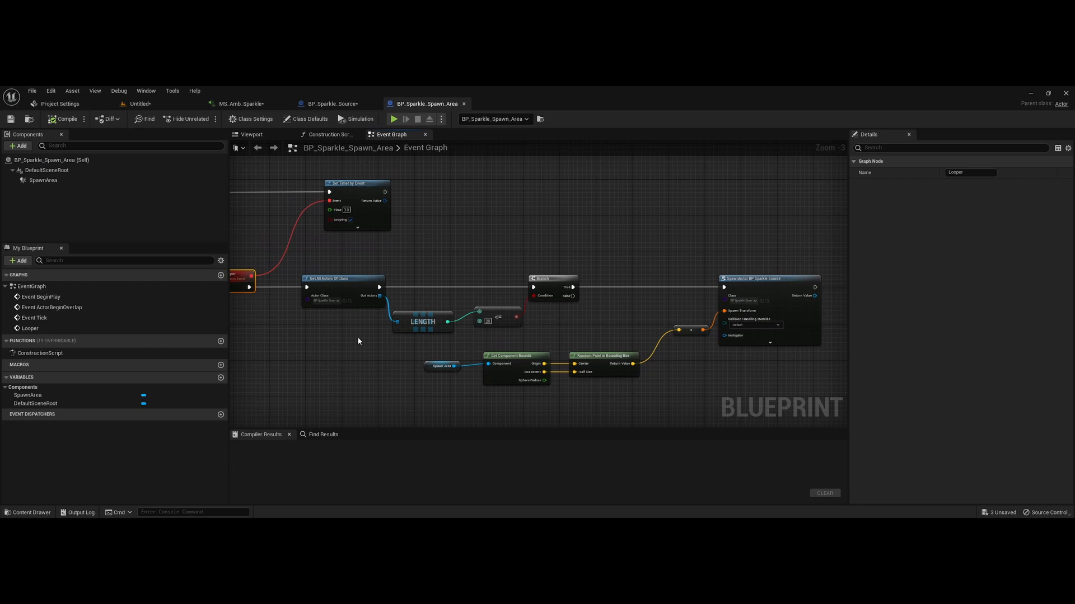
scroll(342, 330, "up", 2)
left_click(336, 293)
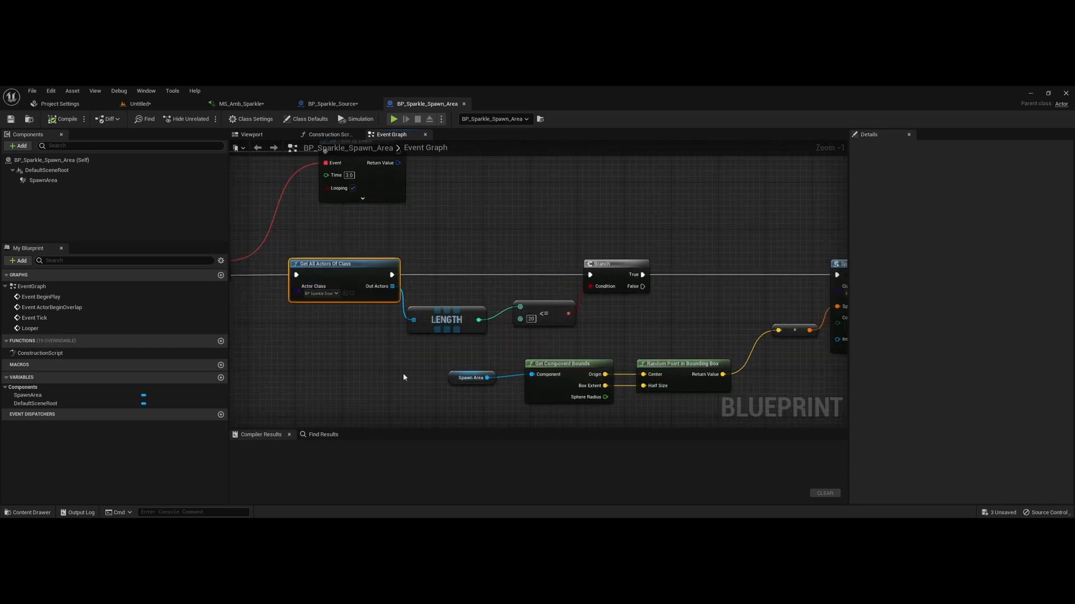
right_click_drag(510, 351, 448, 344)
left_click_drag(447, 343, 497, 296)
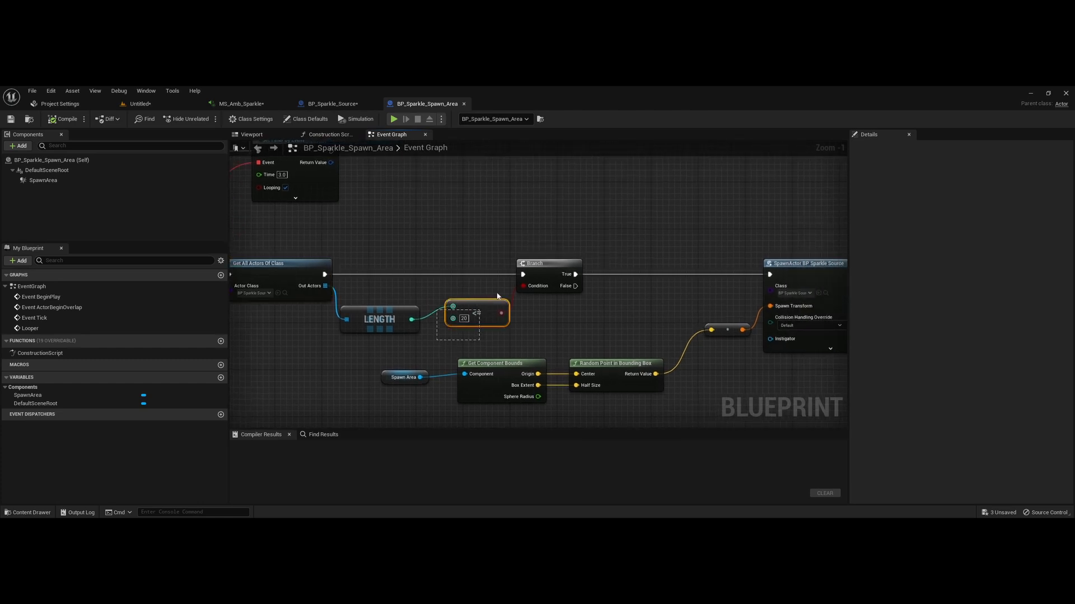
Examine the SpawnActor BP Sparkle Source node with its random spawn transform and the Branch that feeds it.
right_click_drag(570, 331, 313, 312)
left_click_drag(463, 364, 699, 188)
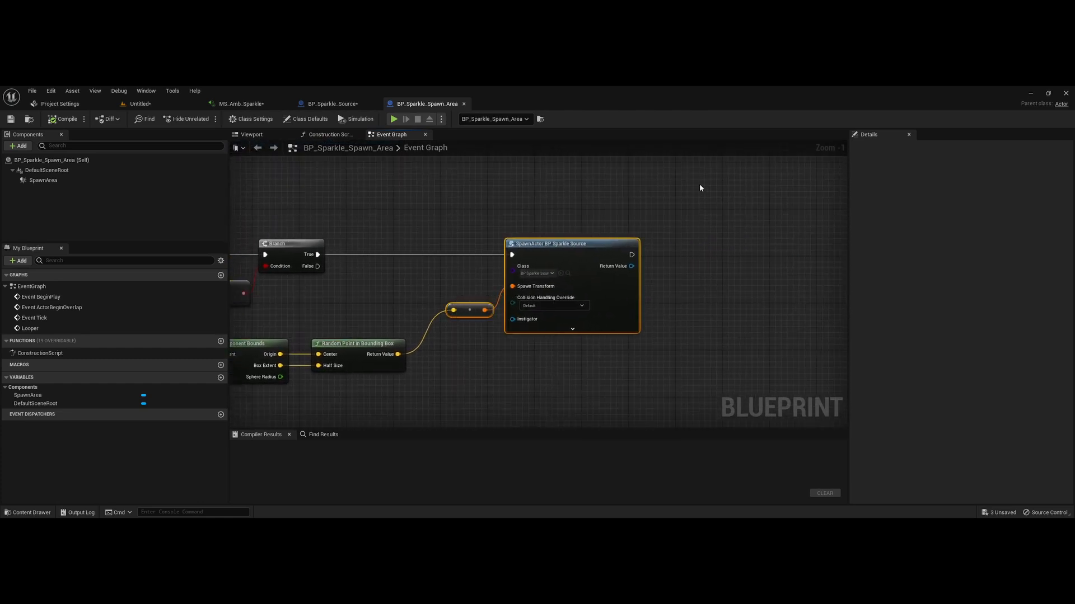
left_click(479, 395)
right_click_drag(351, 417, 505, 380)
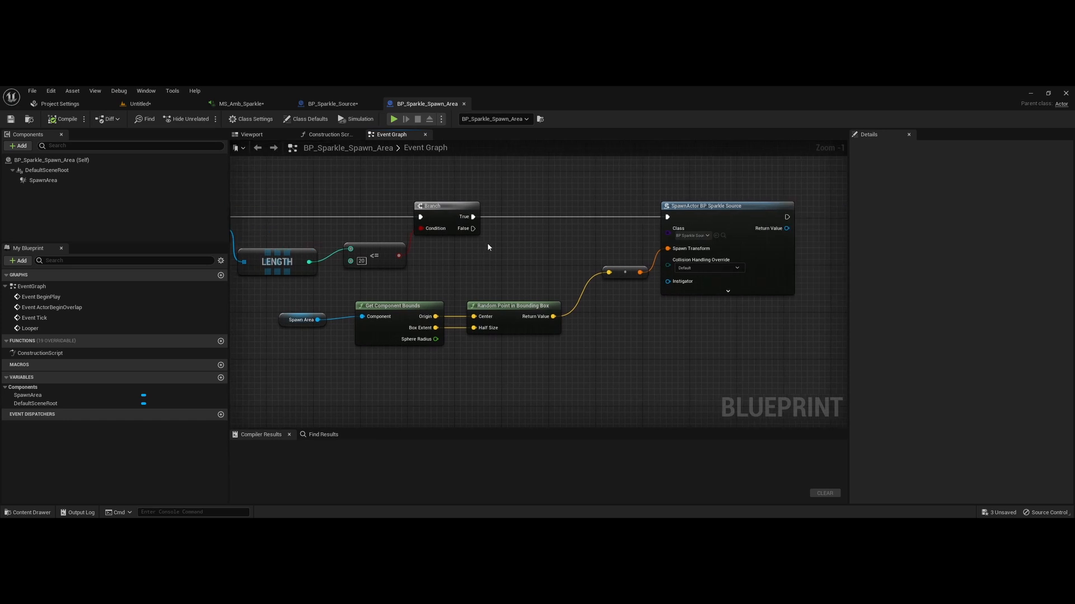
left_click_drag(512, 257, 473, 231)
right_click_drag(295, 386, 470, 382)
right_click_drag(443, 196, 446, 374)
right_click_drag(592, 386, 347, 176)
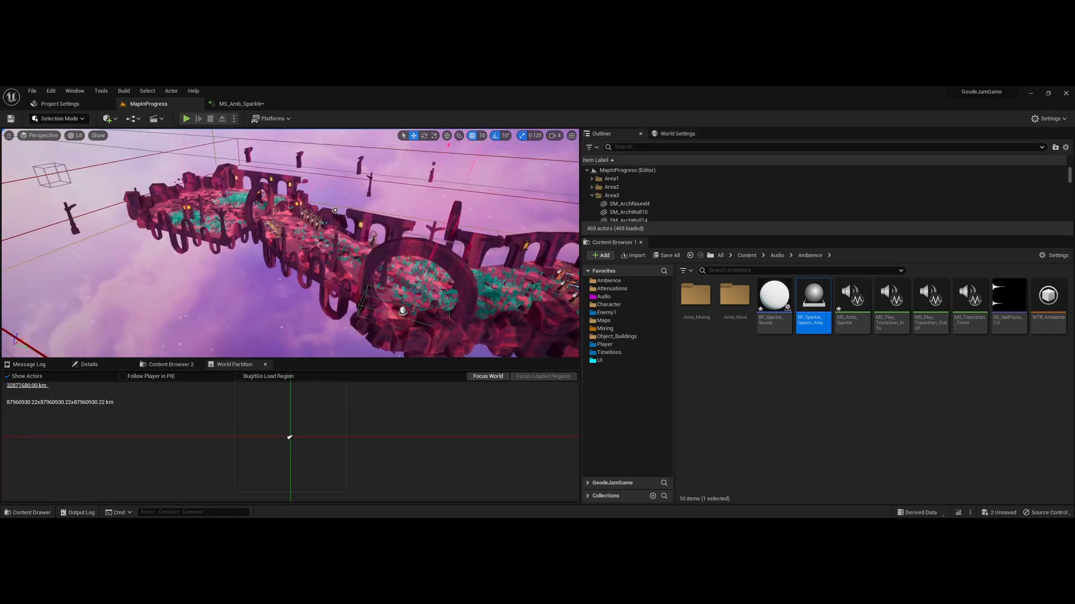
Play MapInProgress from a chosen spot on the terrain, run the character around with the time-stop effect to hear the ambience, and end the session.
right_click(188, 211)
left_click(213, 398)
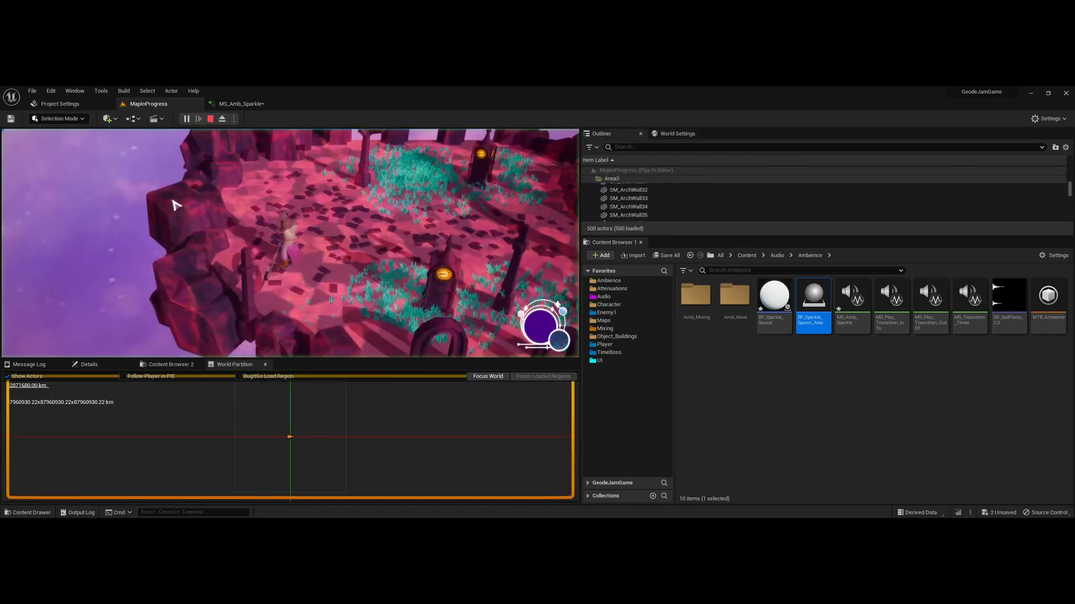
key("d")
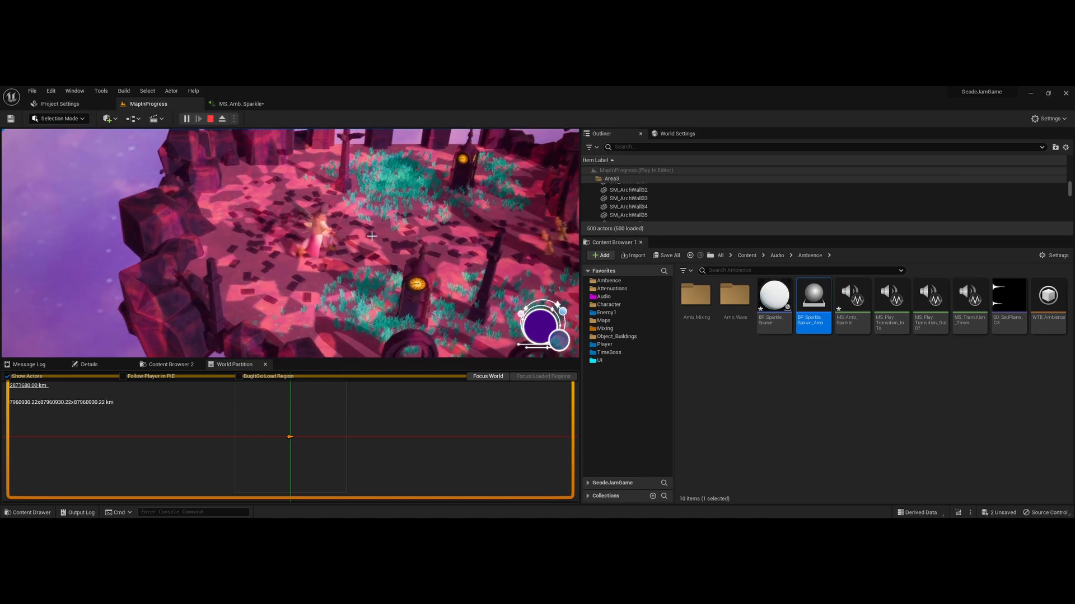
key("space")
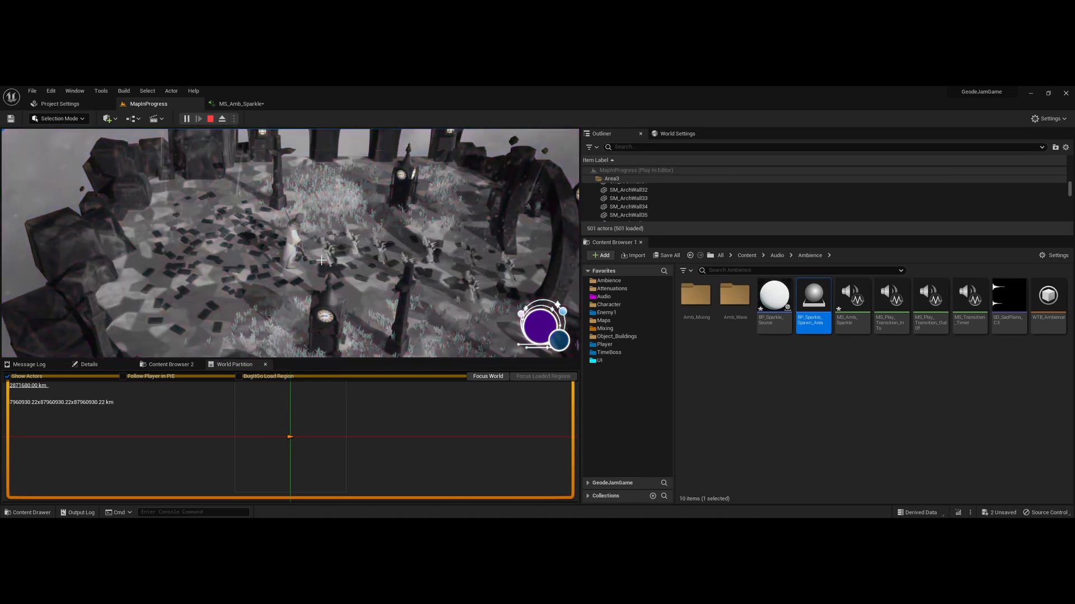
key("a")
key("a")
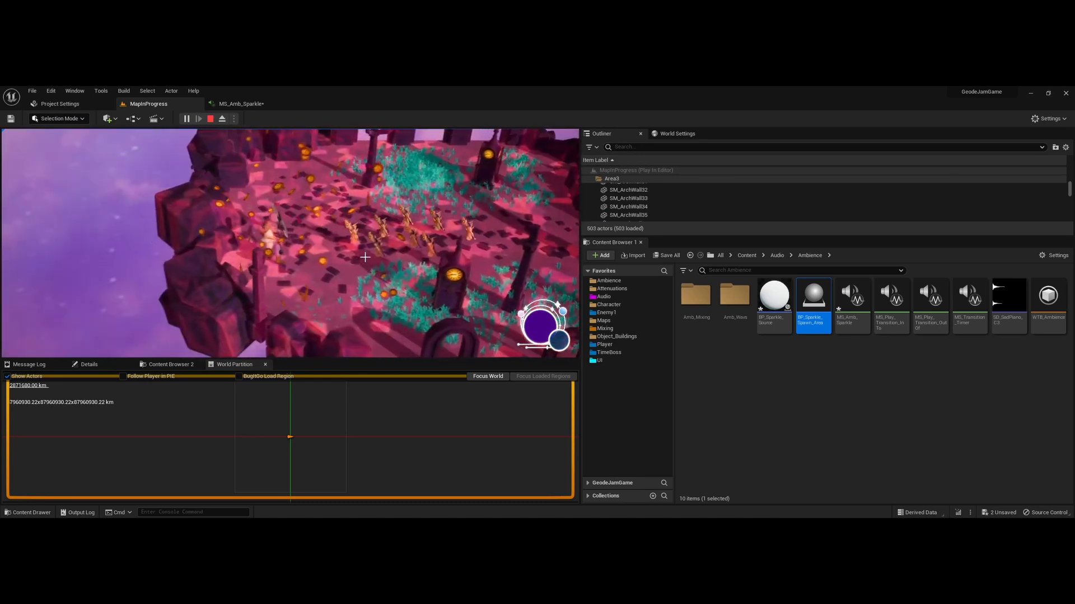
key("w")
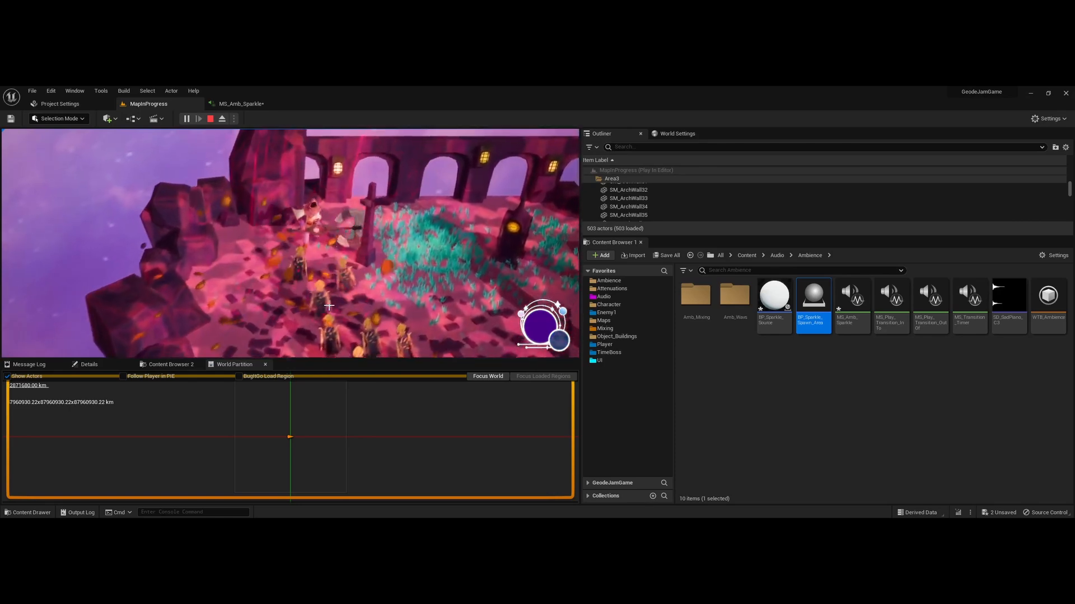
key("Escape")
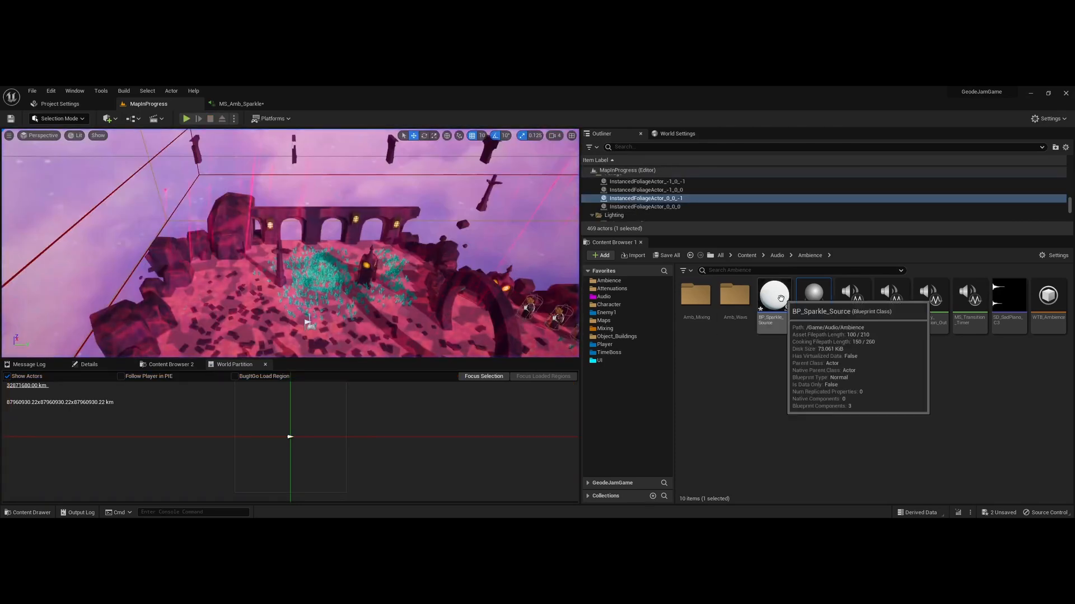
Open the MS_Play_Transition_InTo MetaSound from the Ambience folder and examine its stereo Wave Player graph.
left_click(896, 326)
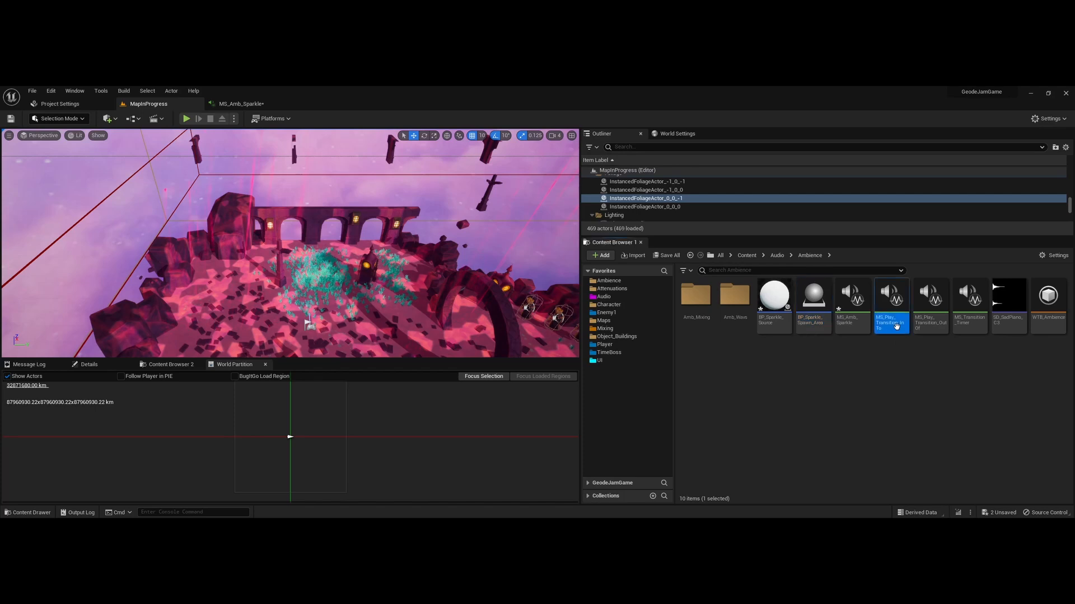
left_click(931, 305)
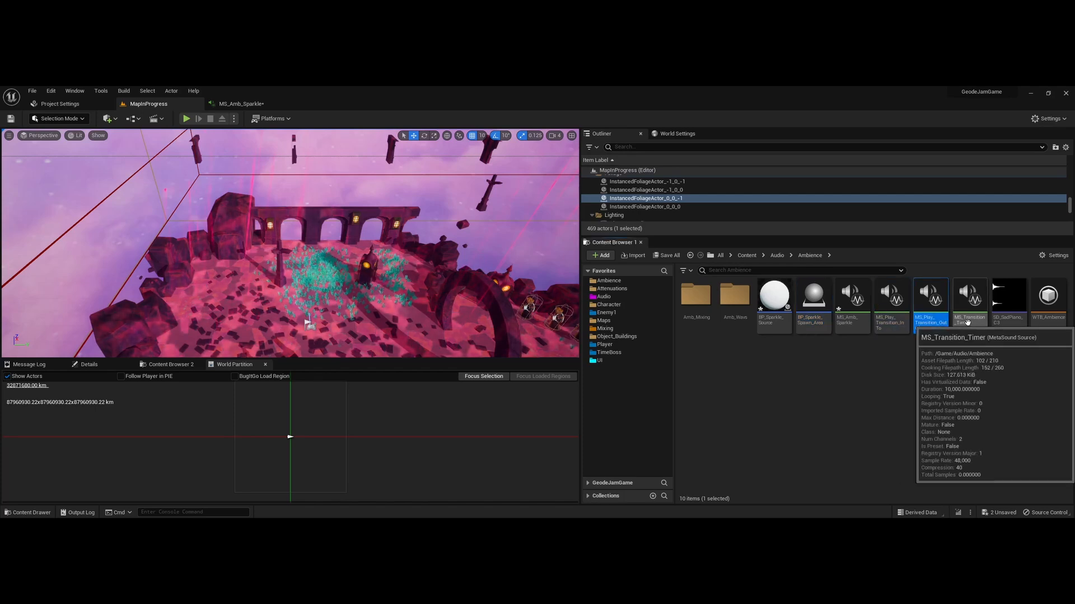
left_click(969, 305)
left_click(898, 324)
double_click(898, 325)
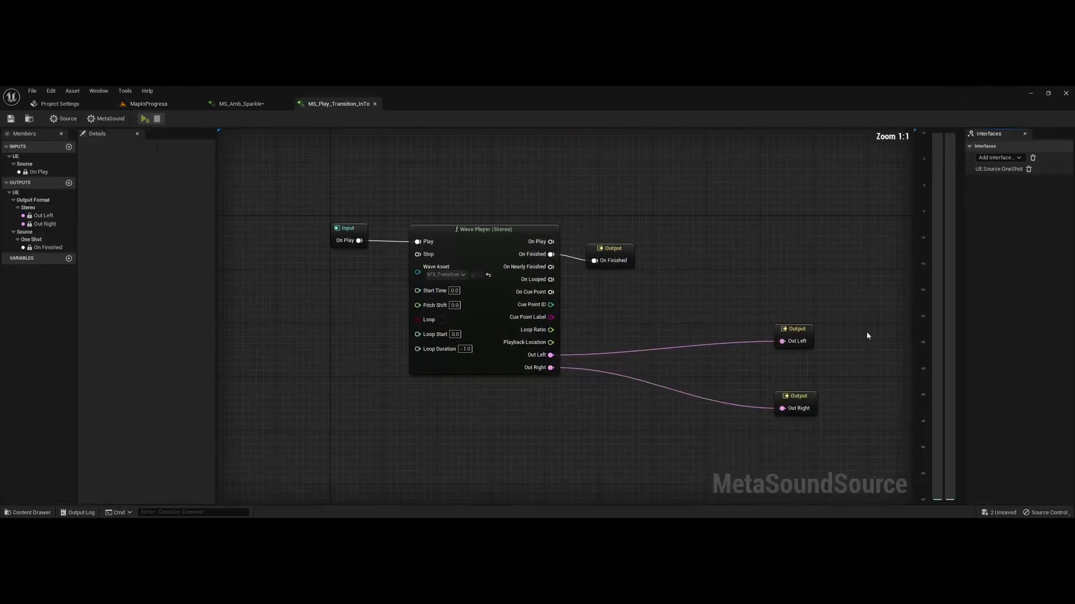
left_click_drag(305, 164, 845, 498)
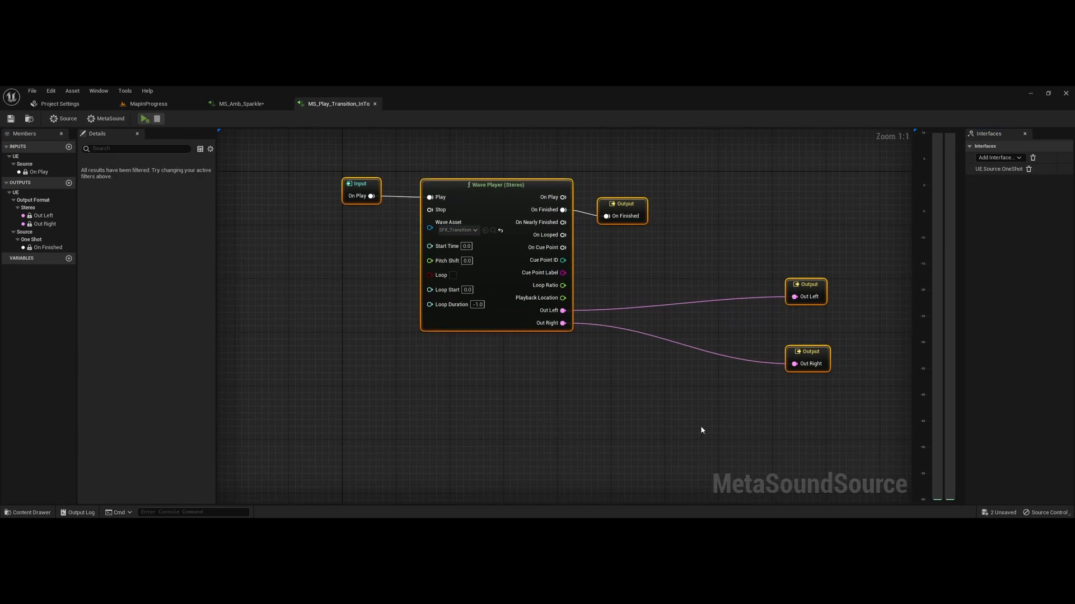
left_click(606, 397)
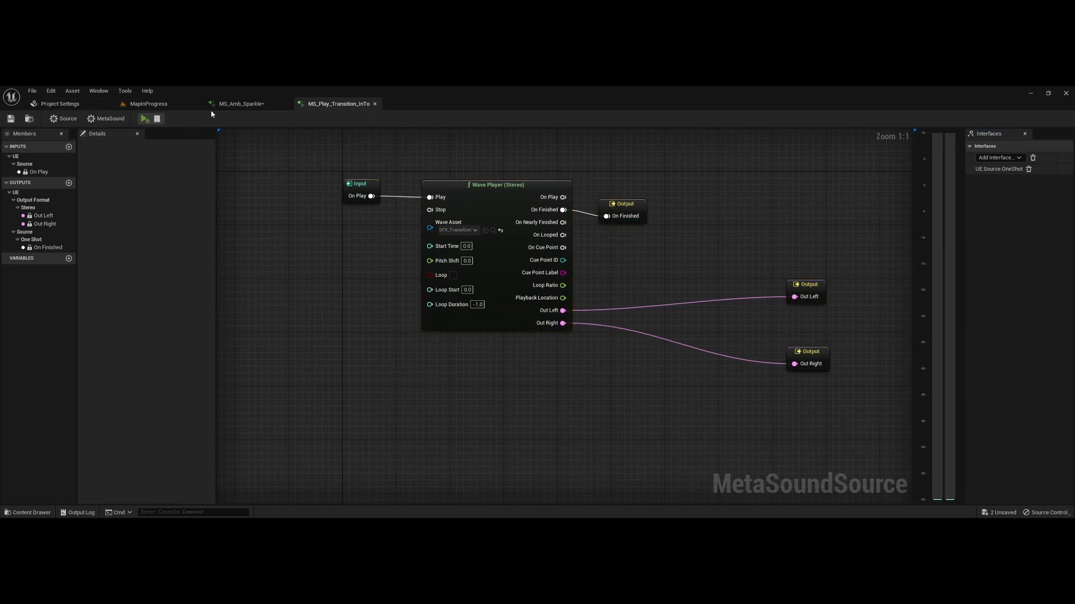
Open the MS_Play_Transition_OutOf MetaSound and examine its Stereo Delay with the BPM To Seconds node feeding Delay Time.
left_click(147, 104)
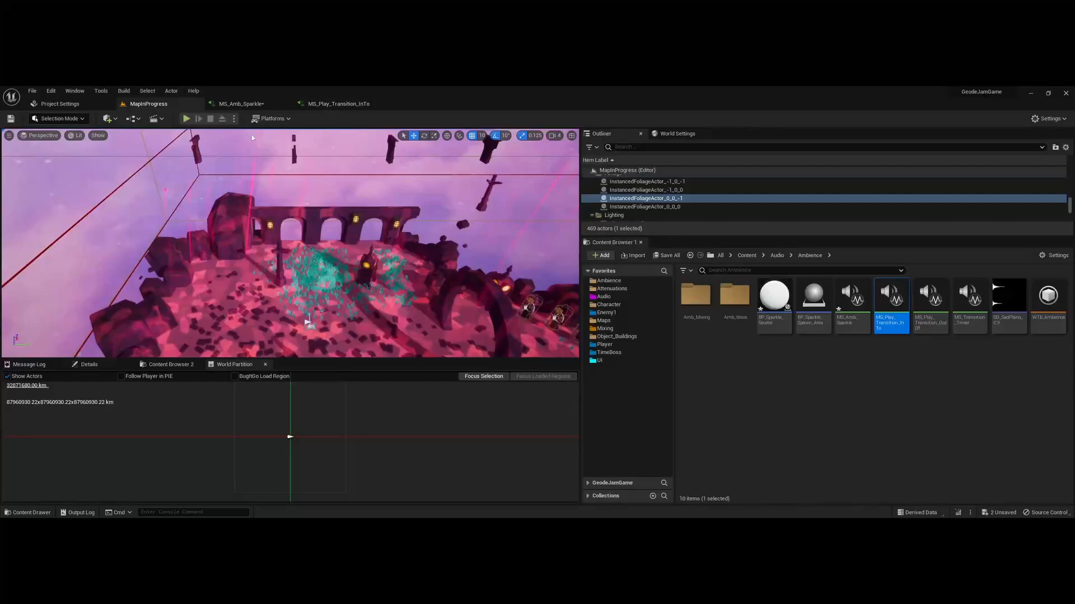
double_click(929, 322)
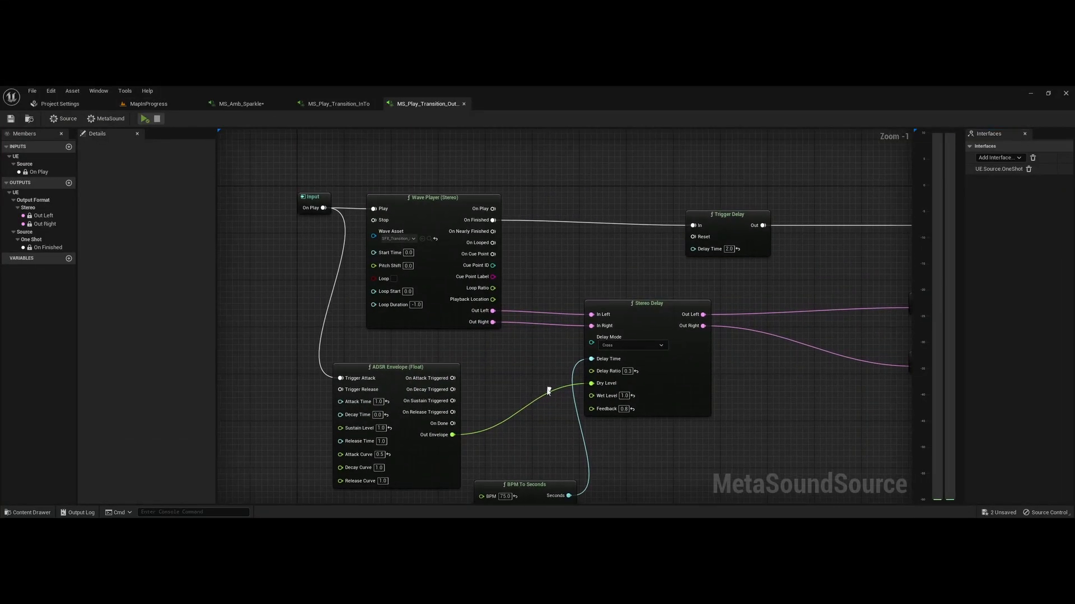
scroll(389, 298, "up", 1)
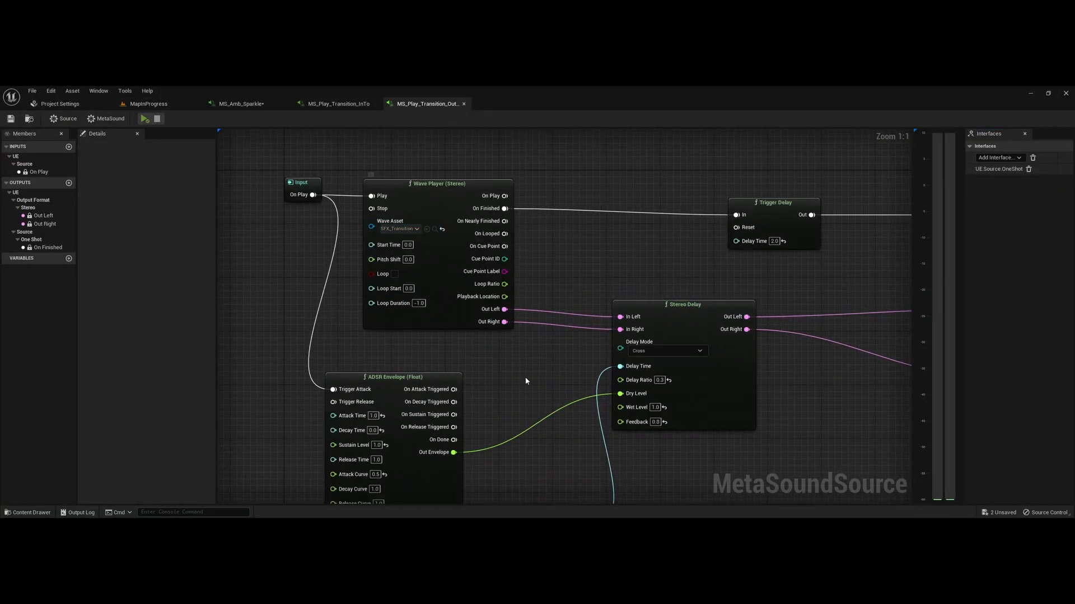
right_click_drag(526, 381, 448, 243)
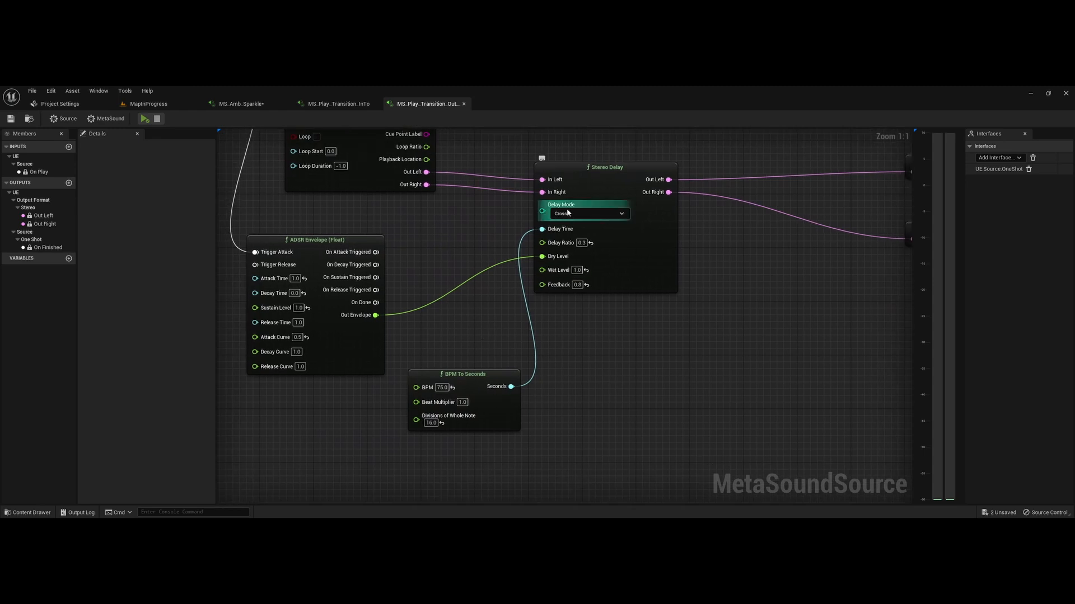
left_click_drag(415, 329, 499, 476)
left_click_drag(392, 454, 480, 416)
Examine how the ADSR Envelope drives the Dry Level of the Stereo Delay fed by the Wave Player.
right_click_drag(719, 329, 776, 344)
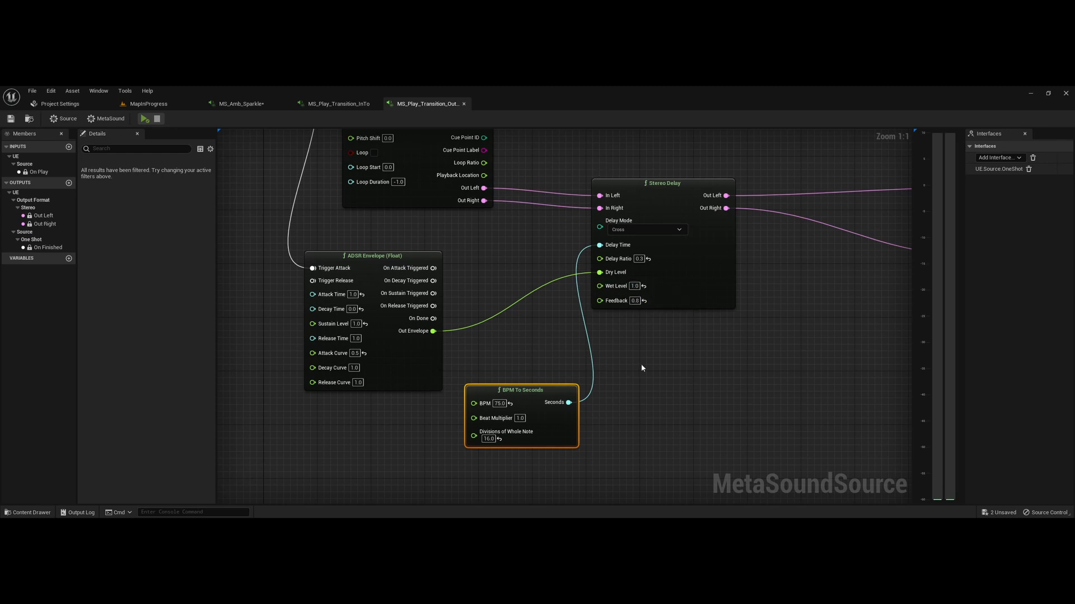
right_click_drag(639, 336, 539, 350)
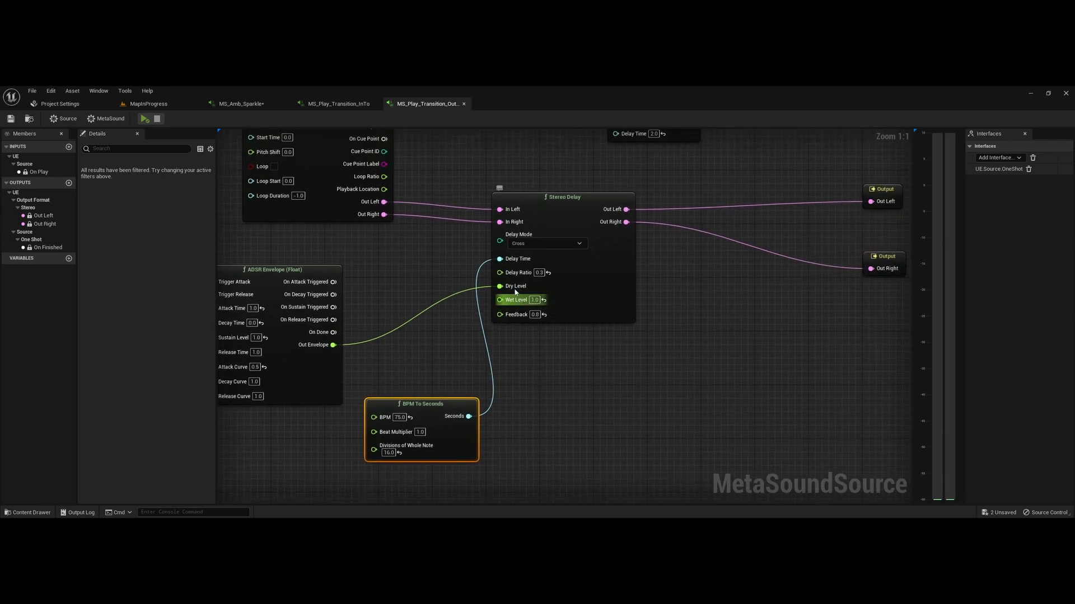
right_click_drag(347, 279, 486, 371)
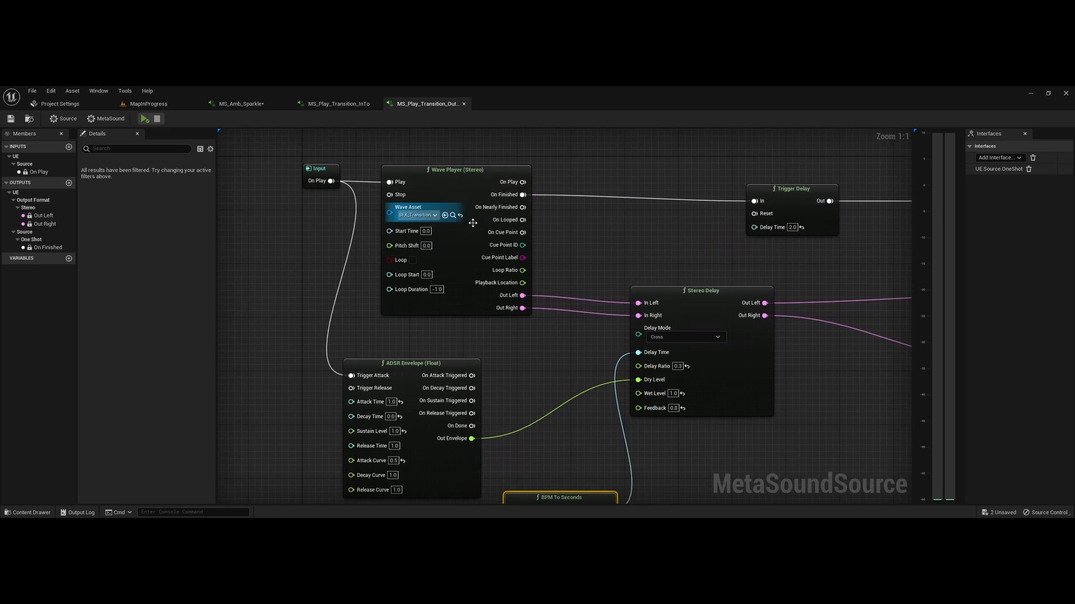
right_click_drag(593, 368, 556, 338)
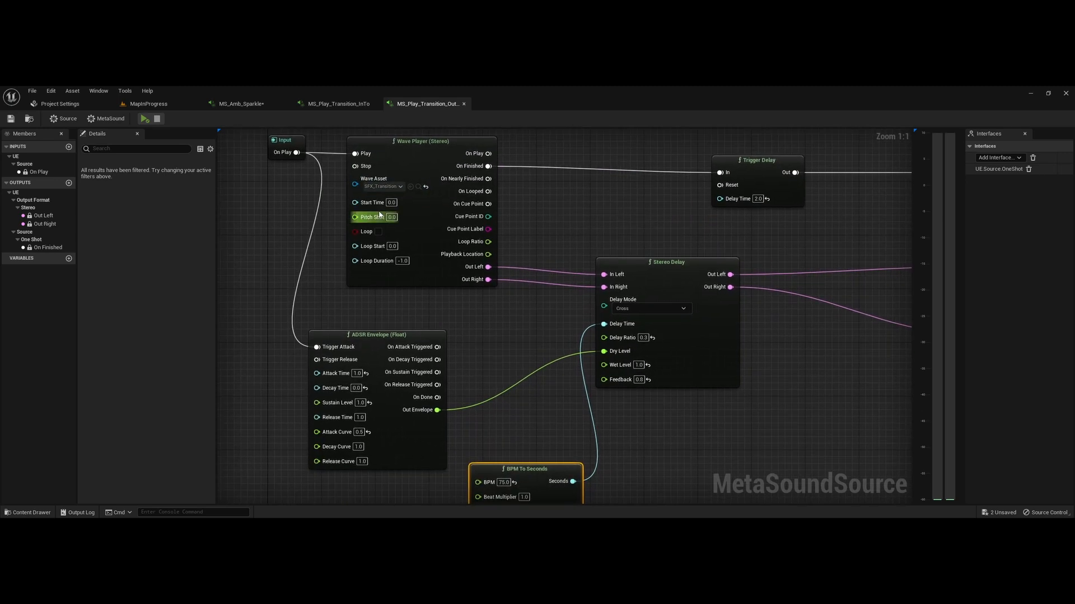
right_click_drag(754, 262, 792, 281)
Preview the MS_Play_Transition_OutOf sound and examine the Trigger Delay ahead of its On Finished output.
key("space")
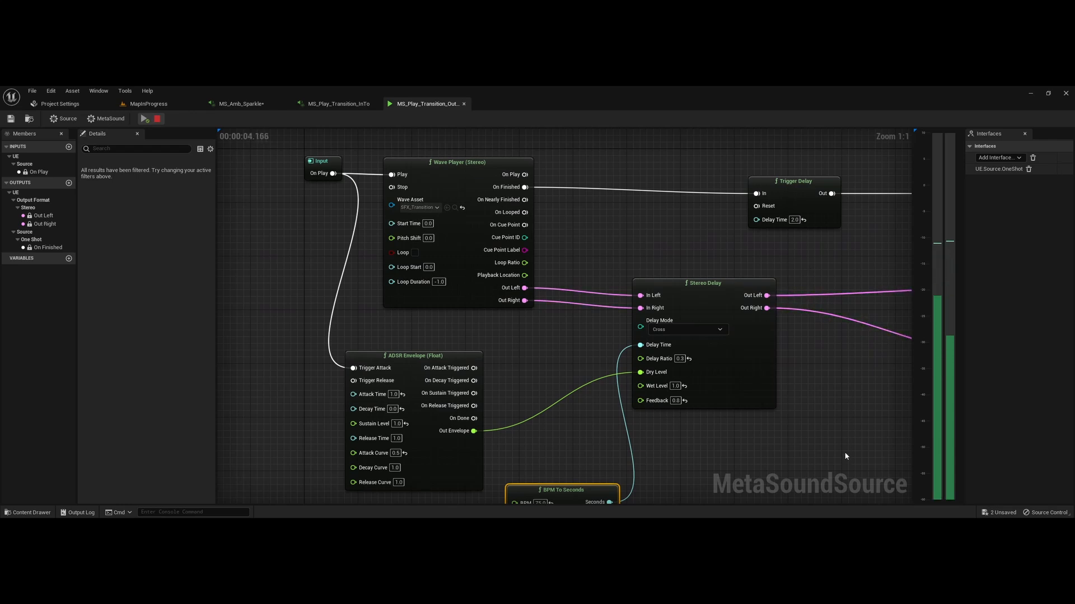
right_click_drag(846, 456, 755, 409)
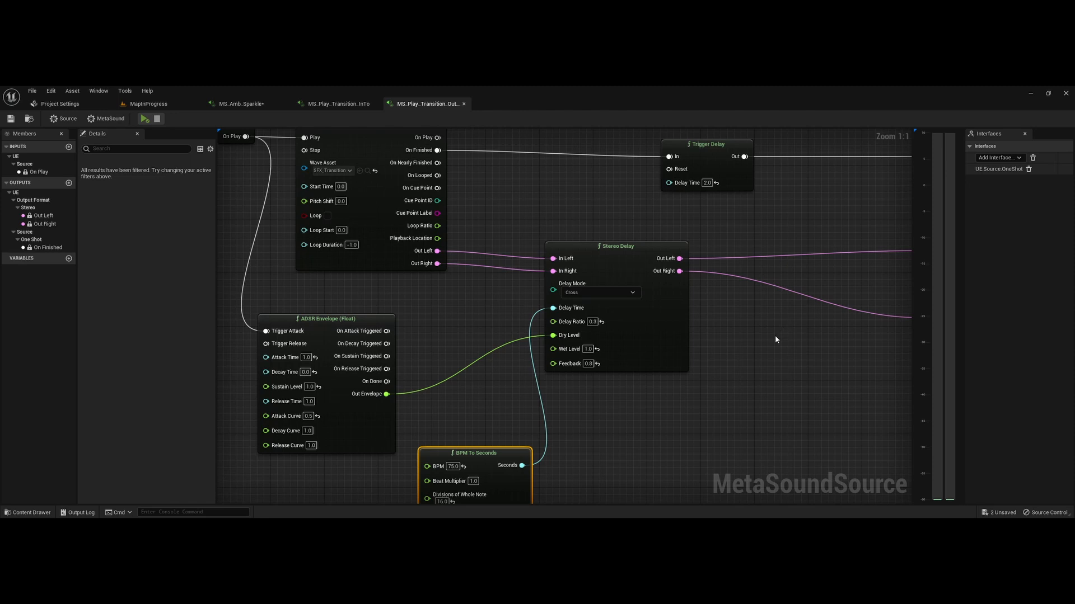
right_click_drag(775, 339, 813, 382)
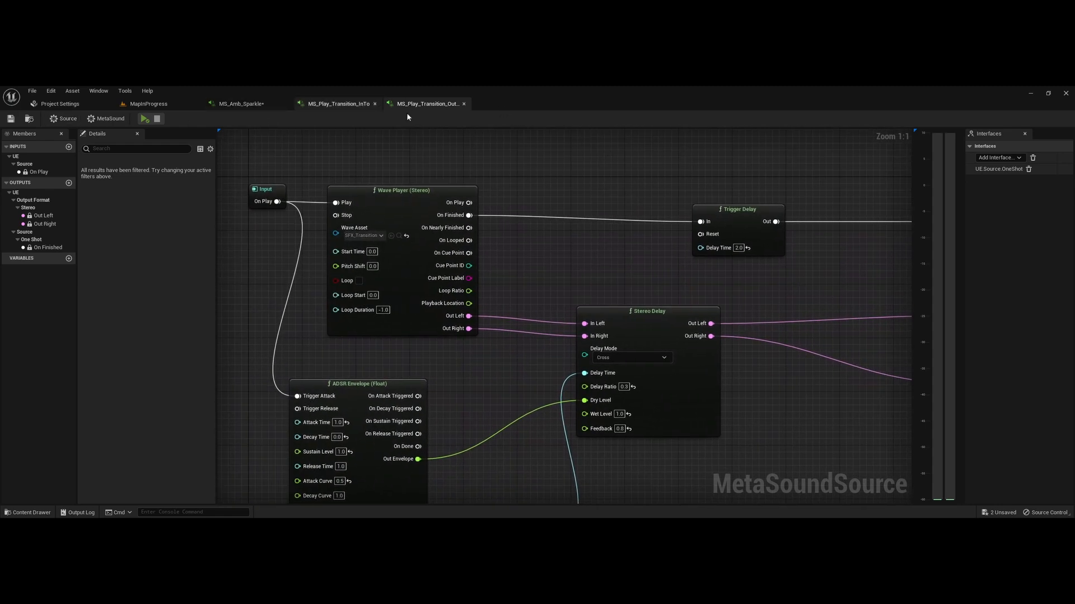
right_click_drag(782, 294, 656, 280)
left_click_drag(484, 253, 938, 207)
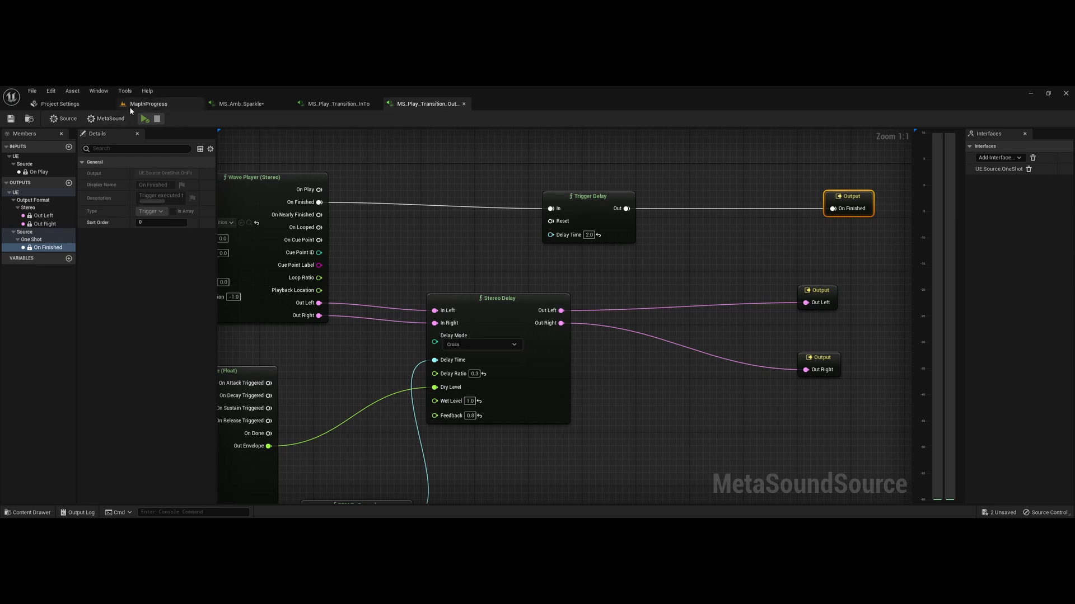
Open the MS_Transition_Timer MetaSound and examine its wav length comment and the BPM To Seconds node feeding the Wave Player's Loop Duration.
left_click(146, 104)
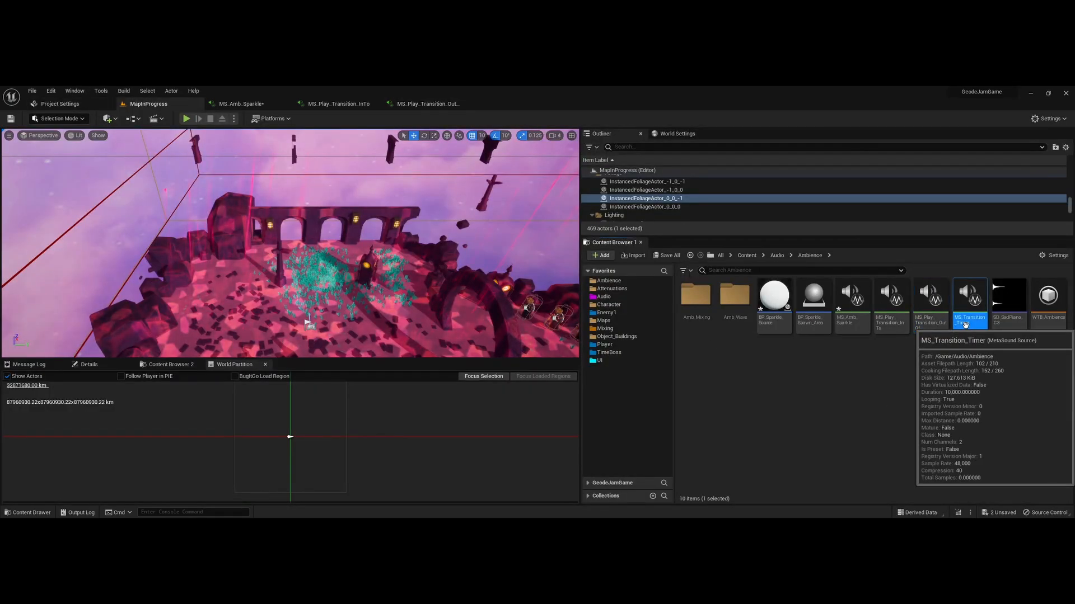
double_click(970, 299)
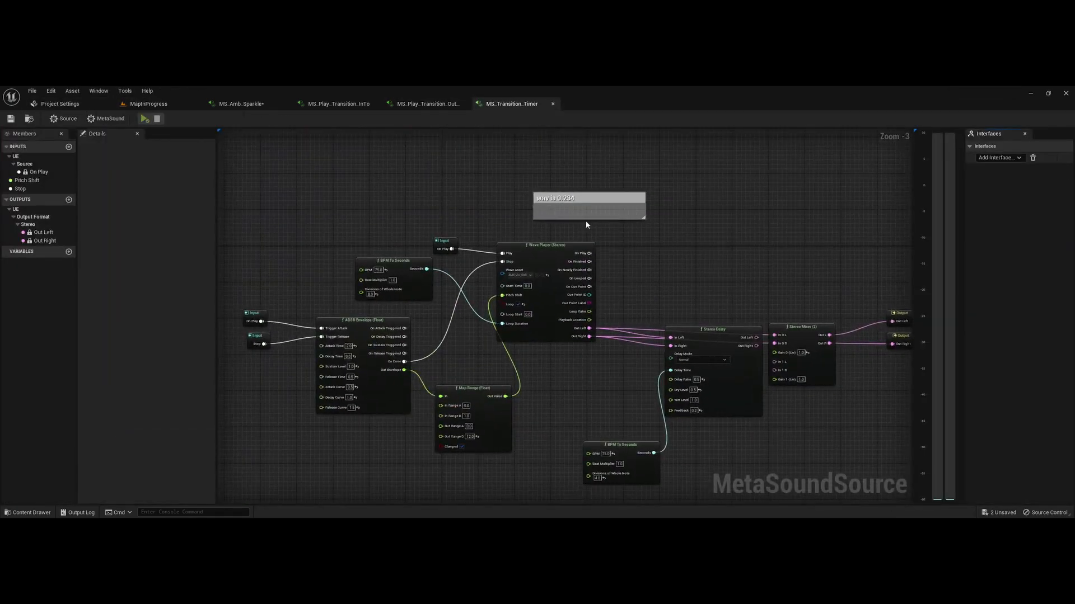
left_click_drag(501, 168, 722, 238)
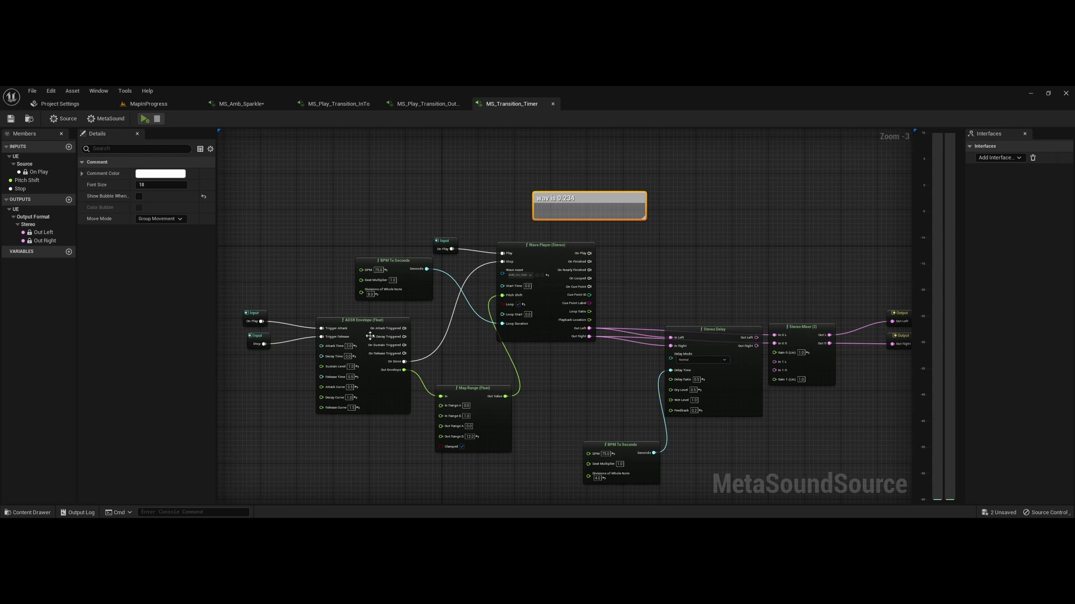
right_click_drag(370, 336, 561, 338)
left_click_drag(533, 301, 627, 284)
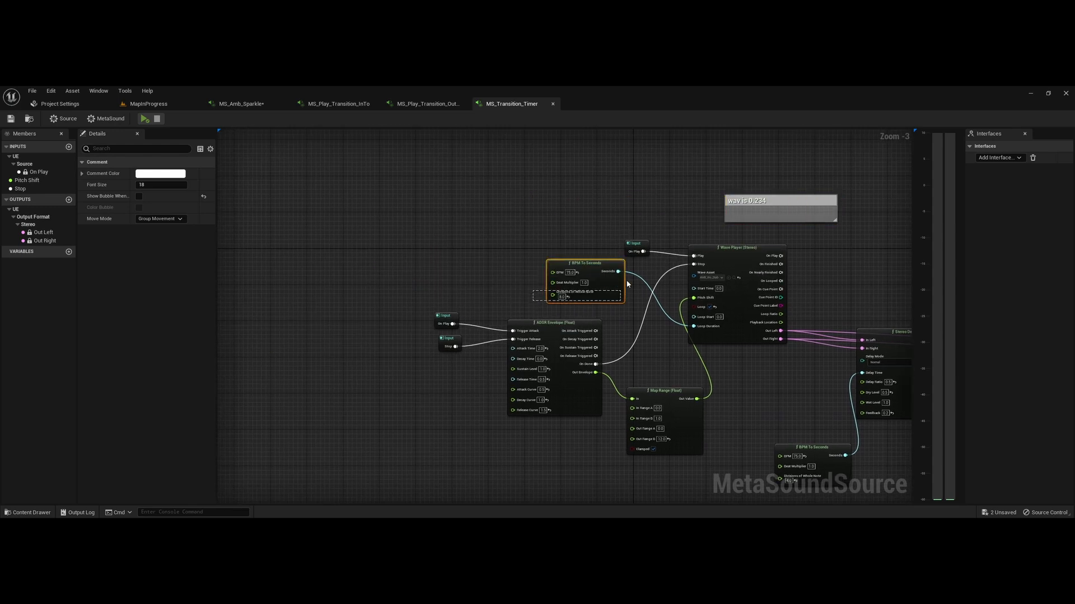
left_click_drag(595, 241, 610, 276)
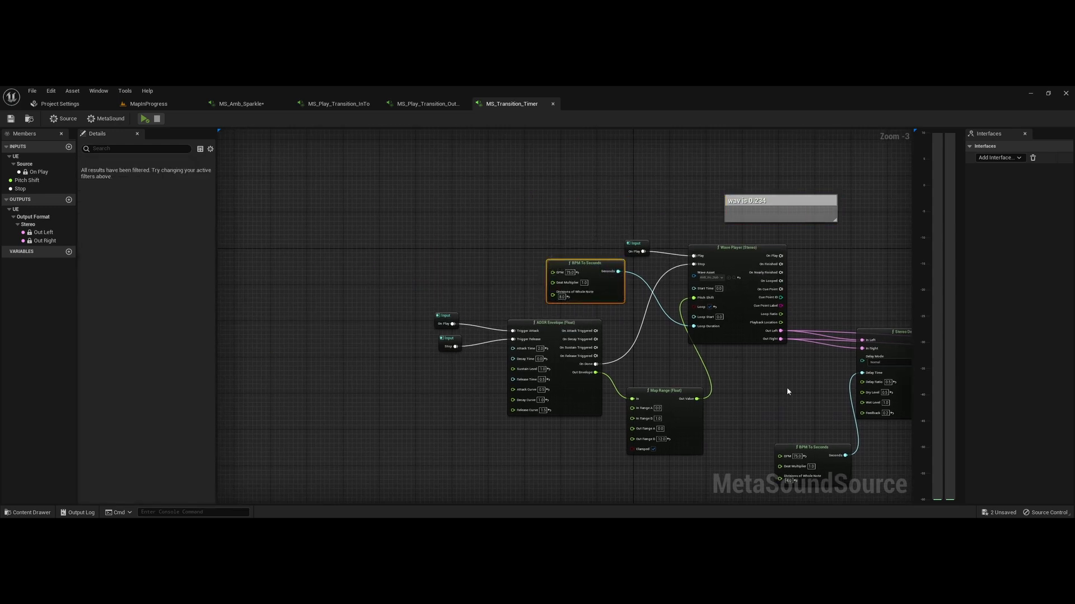
right_click_drag(787, 392, 655, 375)
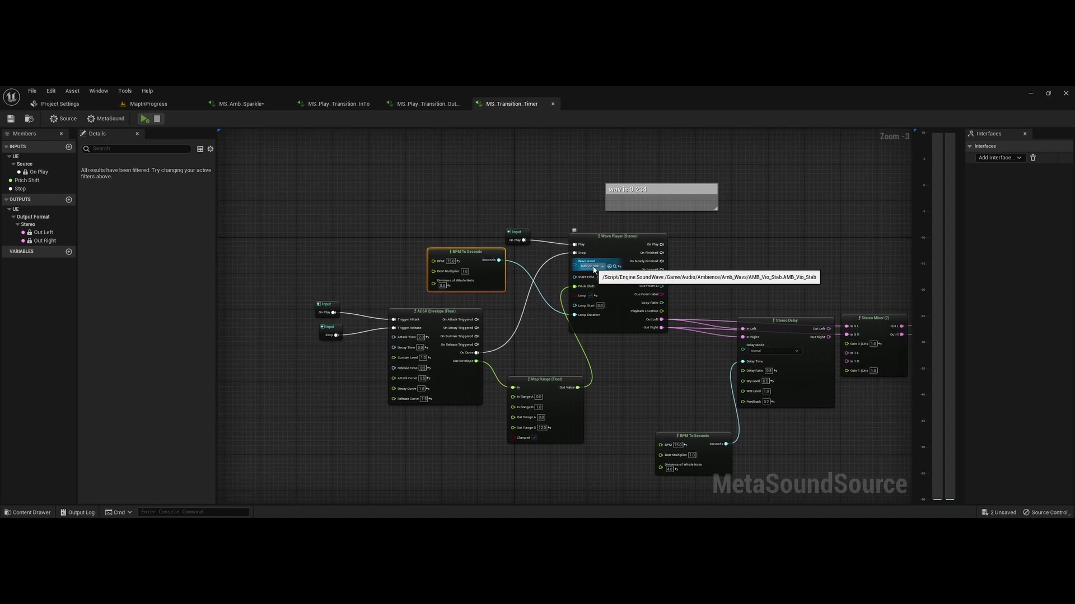
Preview the MS_Transition_Timer sound and look along its graph toward the delay and mixer nodes.
left_click(551, 295)
key("space")
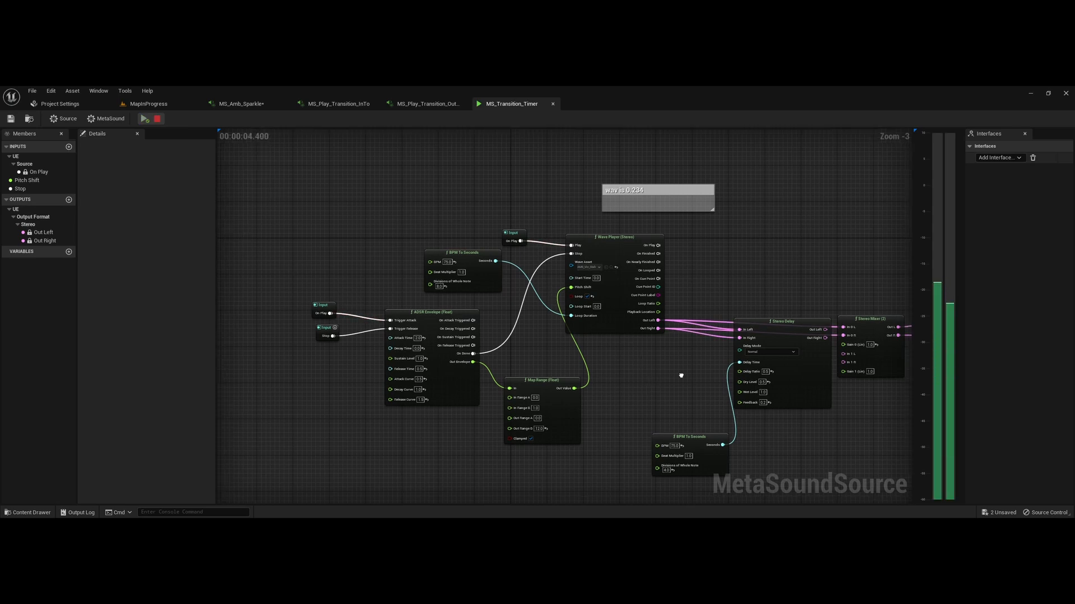
right_click_drag(679, 374, 539, 366)
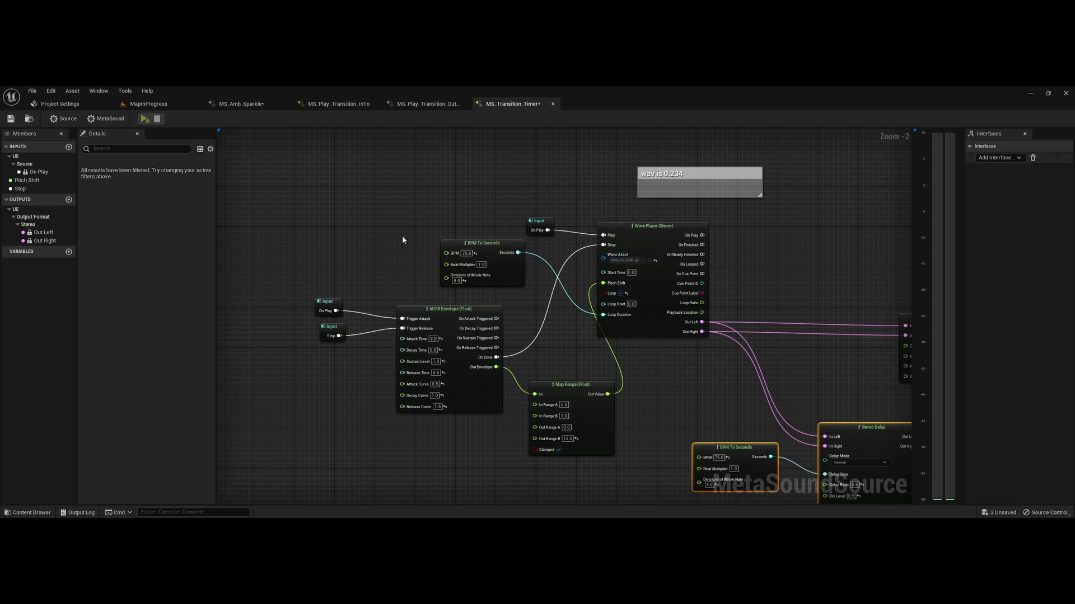
Examine the ADSR Envelope pitch control, preview the timer sound, fire its Stop trigger, and look over the Stereo Mixer and Stereo Delay.
scroll(424, 432, "up", 2)
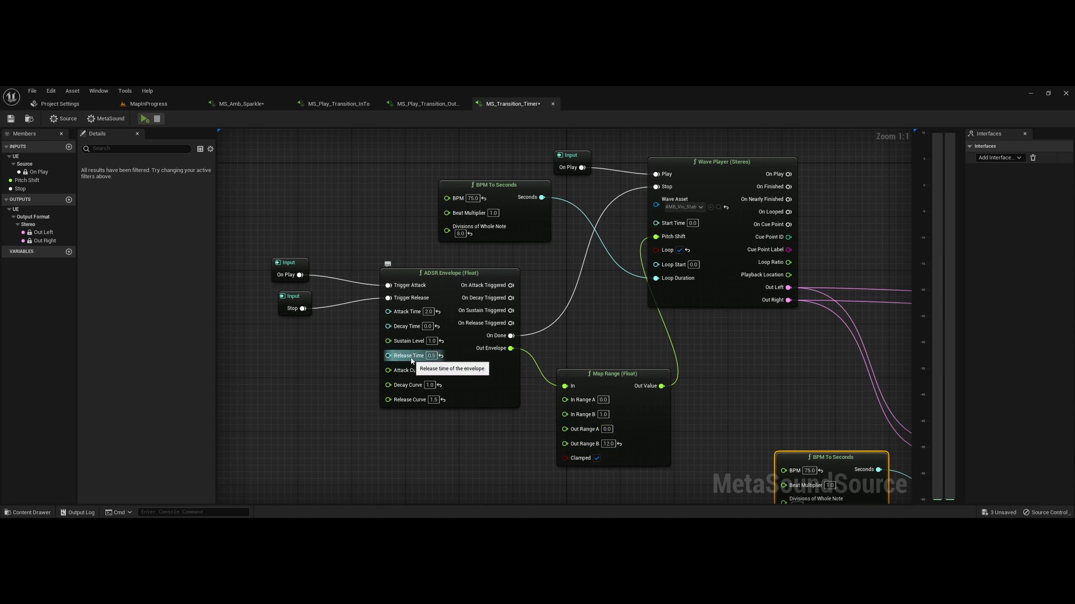
left_click(306, 352)
key("space")
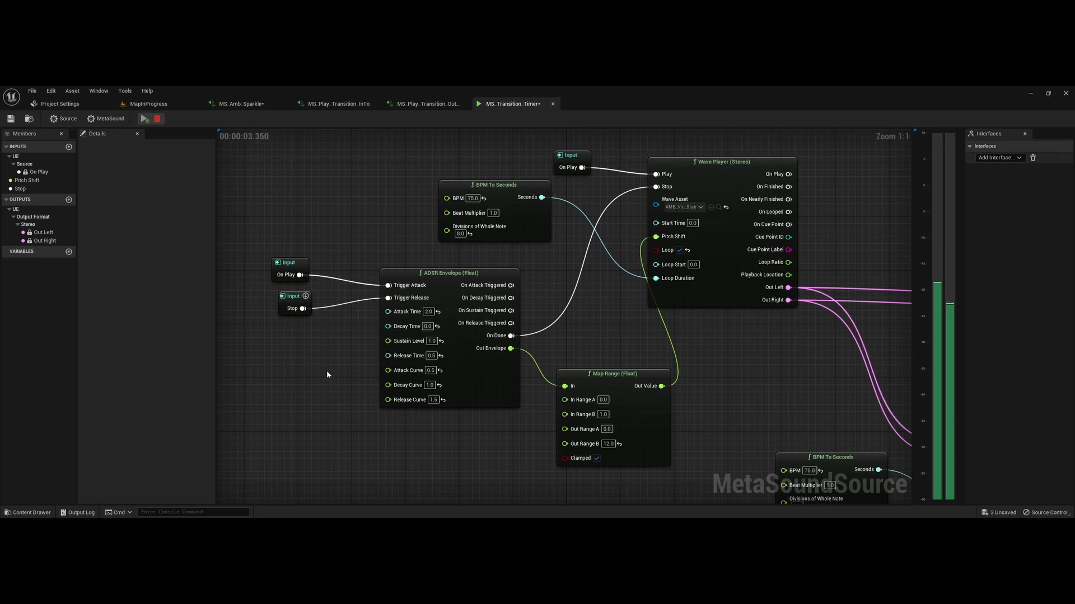
left_click(307, 297)
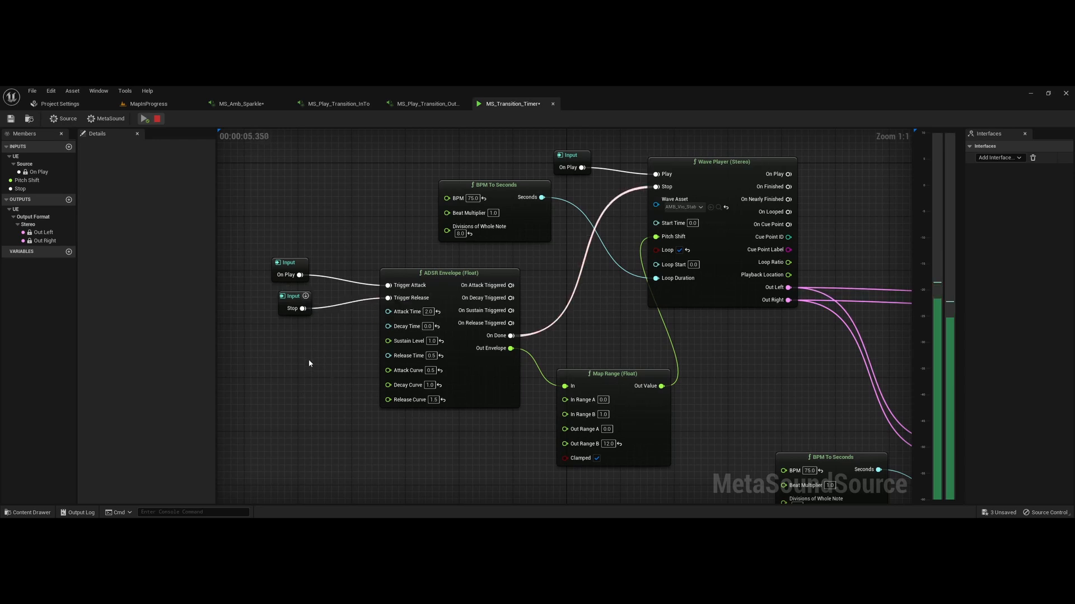
right_click_drag(809, 405, 353, 367)
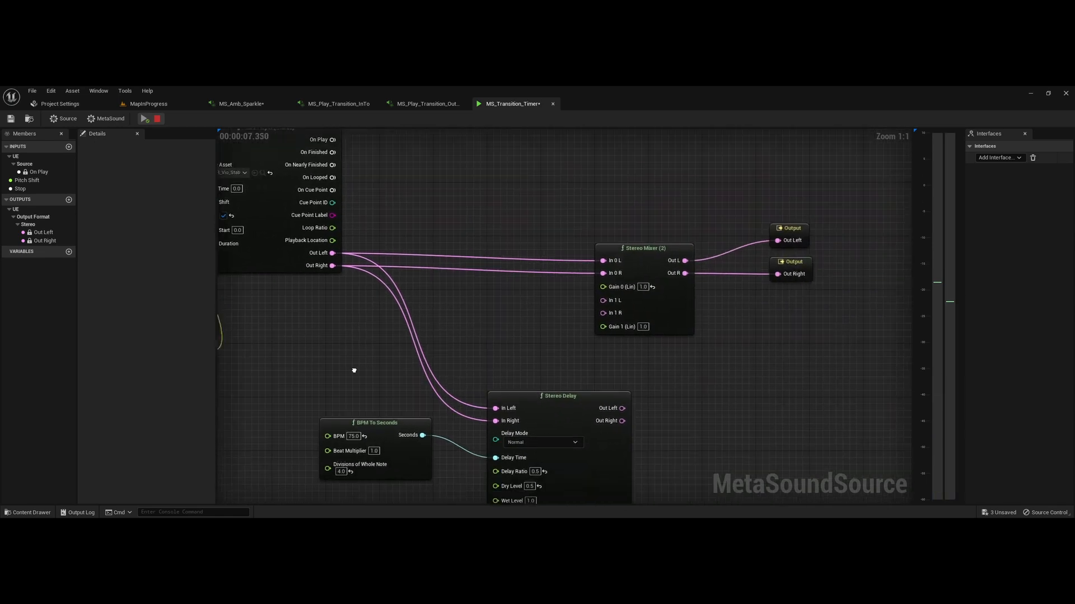
Look back over the timer graph's BPM To Seconds, ADSR Envelope, Map Range and Wave Player connections.
scroll(485, 299, "down", 1)
right_click_drag(382, 201, 691, 243)
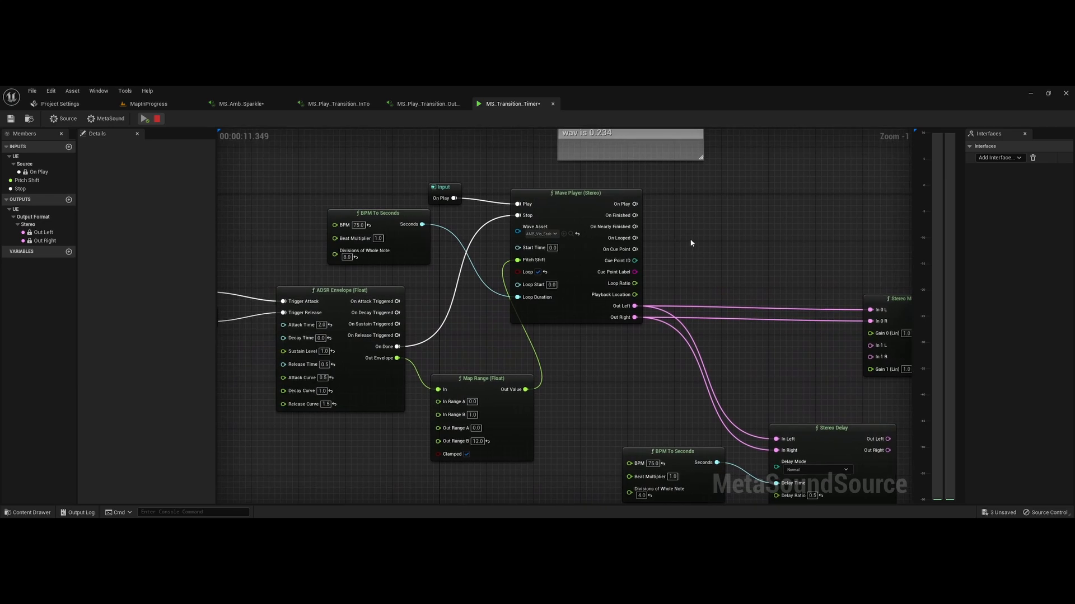
right_click_drag(641, 420, 546, 366)
right_click_drag(463, 263, 569, 279)
right_click_drag(477, 319, 605, 329)
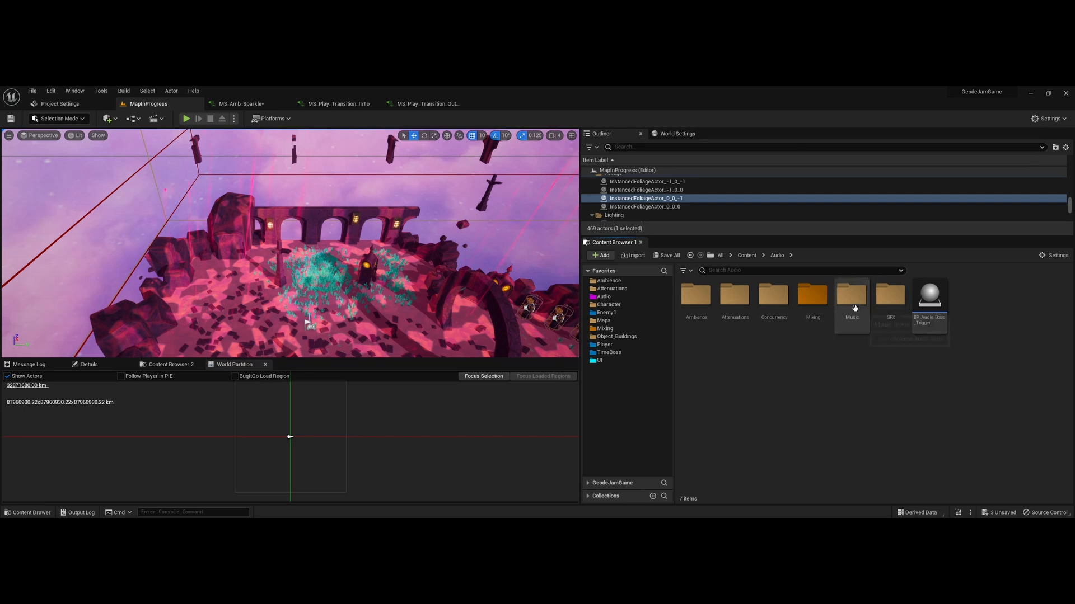
Browse the MetaSound patches in the SFX > MSPs folder, and return to the SFX folder.
double_click(890, 301)
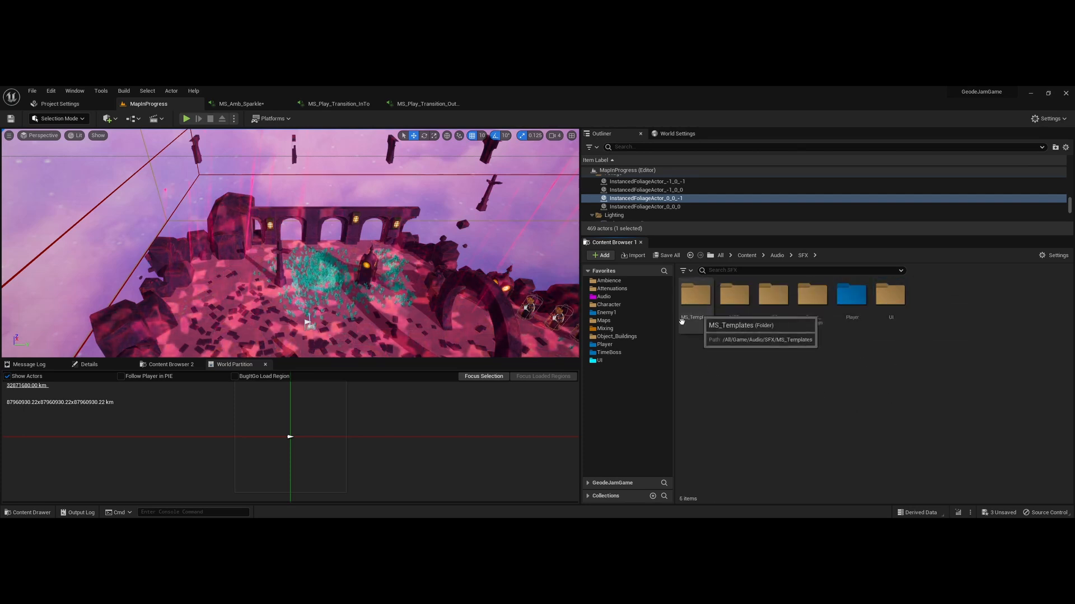
double_click(745, 291)
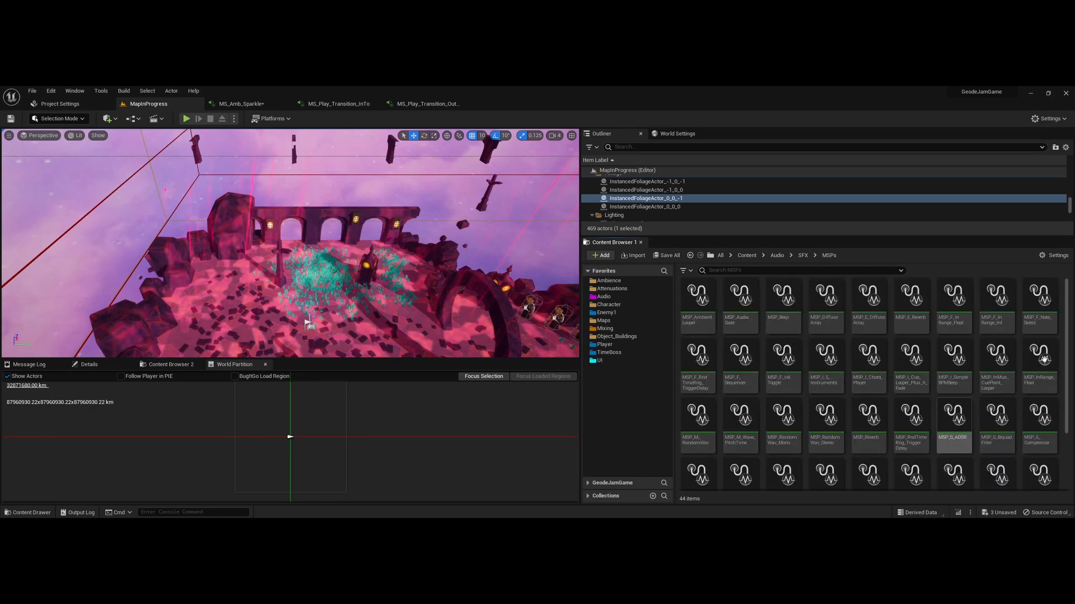
scroll(951, 436, "down", 3)
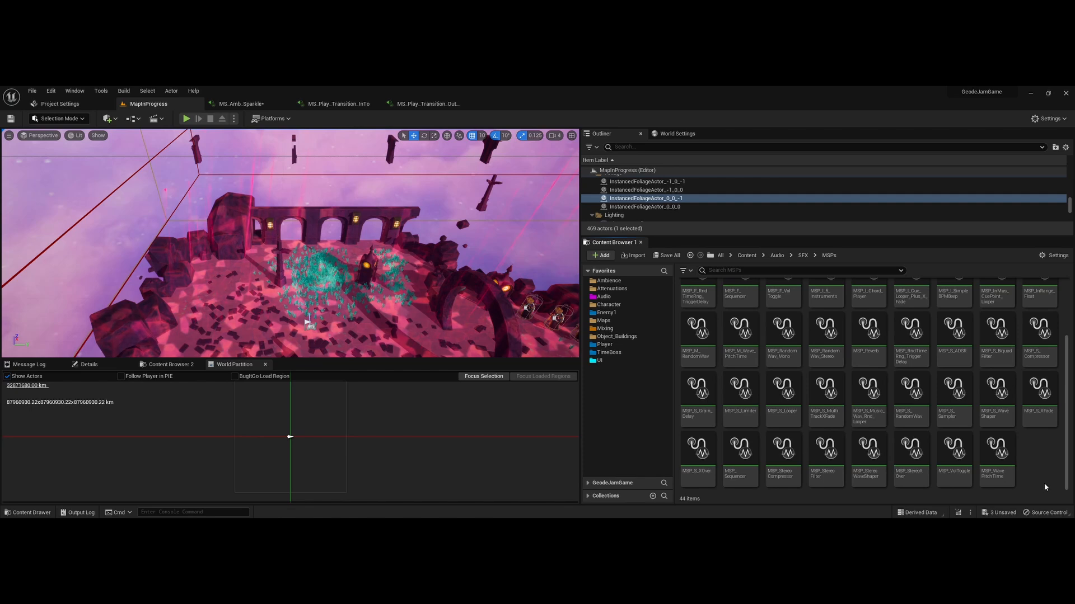
left_click(804, 256)
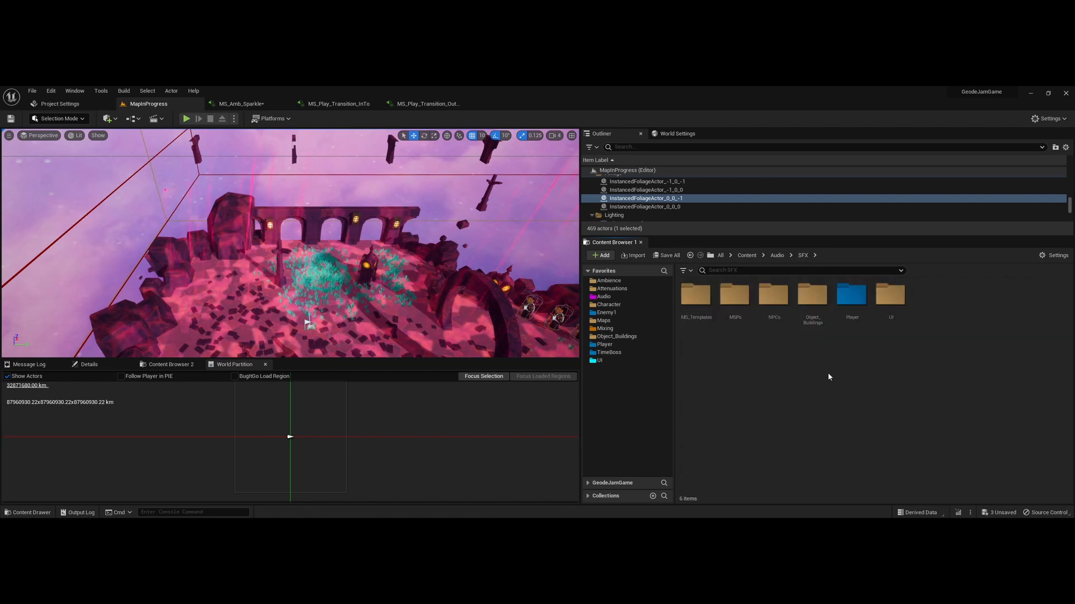
Open the enemy motion MetaSound, MS_Enemy1_Motion, from the NPCs > Enemies > Enemy1 folder.
double_click(774, 295)
double_click(695, 297)
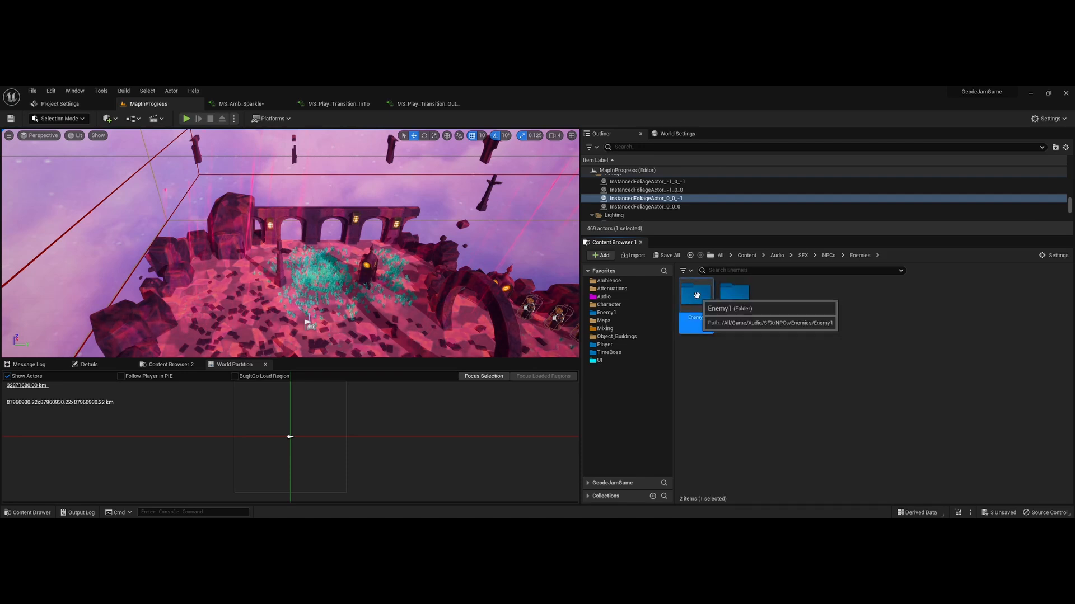
double_click(696, 297)
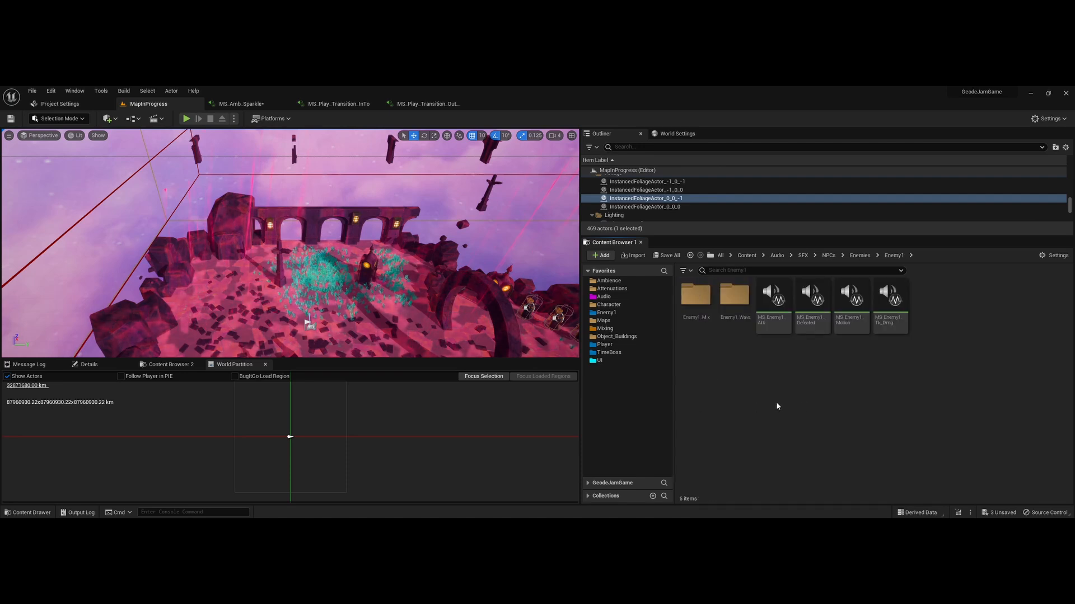
double_click(853, 325)
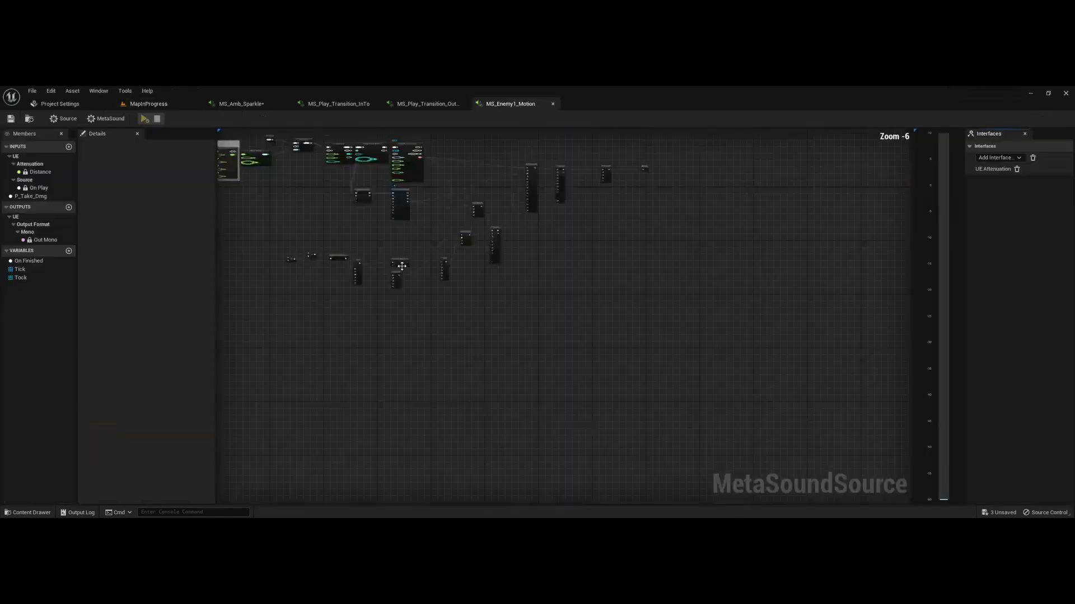
Examine the Distance (UE Attenuation) input and the Print Log node it feeds in MS_Enemy1_Motion.
right_click_drag(402, 266, 642, 405)
right_click_drag(276, 312, 379, 334)
scroll(409, 235, "up", 1)
scroll(383, 314, "up", 6)
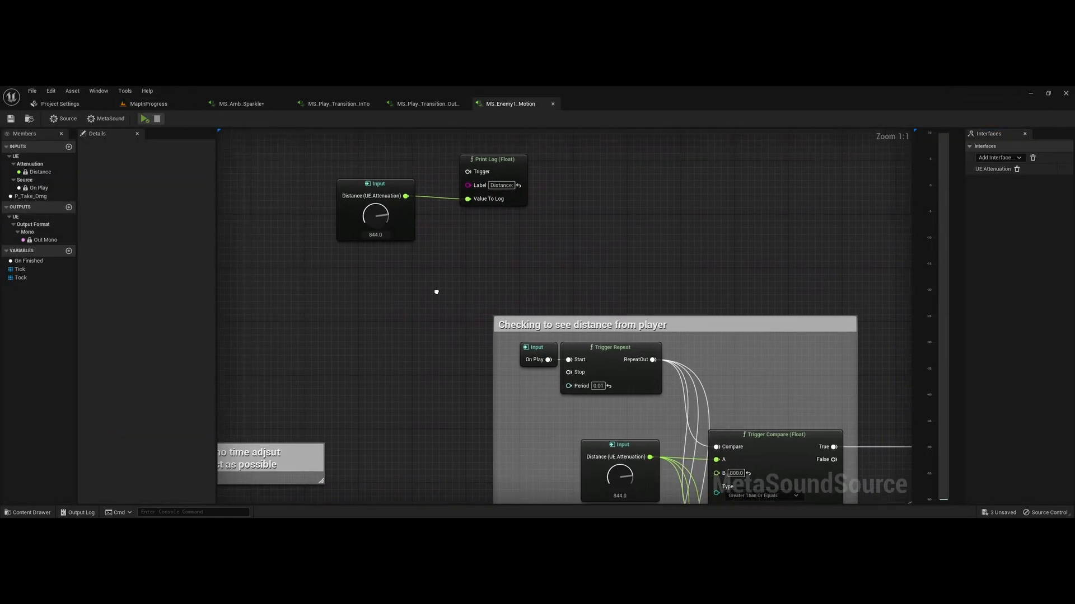
right_click_drag(434, 292, 487, 386)
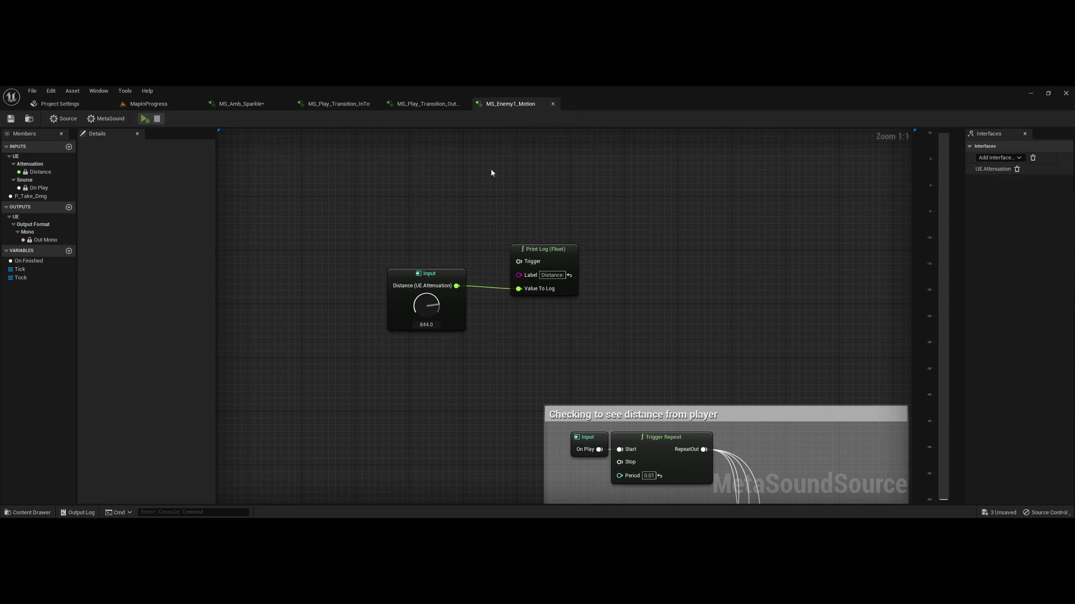
Examine the player distance check group, with its Trigger Repeat, Trigger Compare and MSP_F_InRange_Float nodes leading to the Trigger Route.
right_click_drag(653, 368, 414, 104)
right_click_drag(447, 182, 437, 180)
right_click_drag(393, 305, 391, 312)
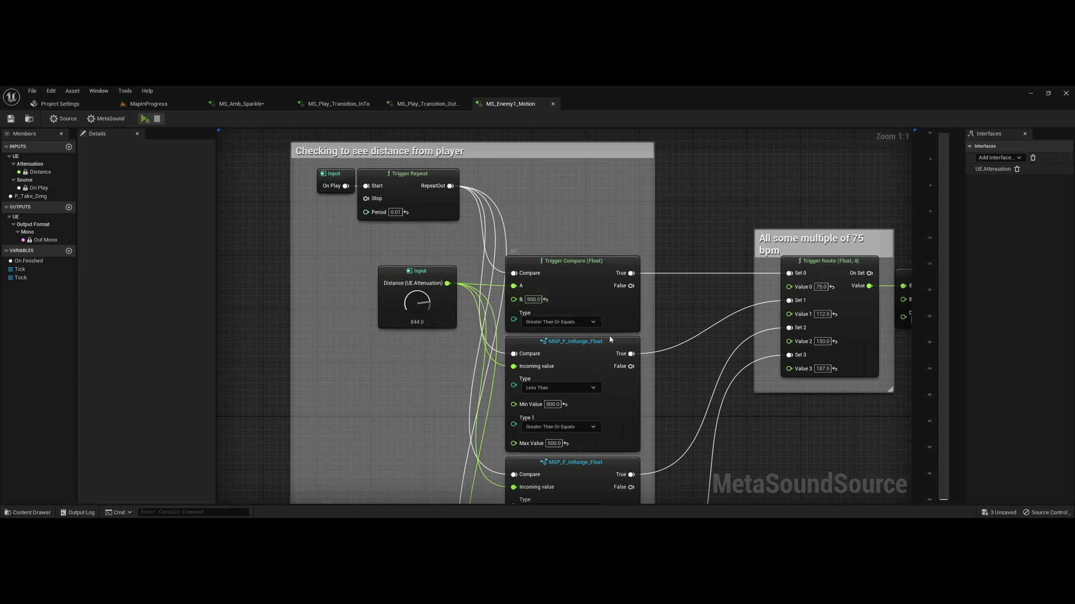
right_click_drag(676, 387, 604, 382)
right_click_drag(818, 354, 716, 353)
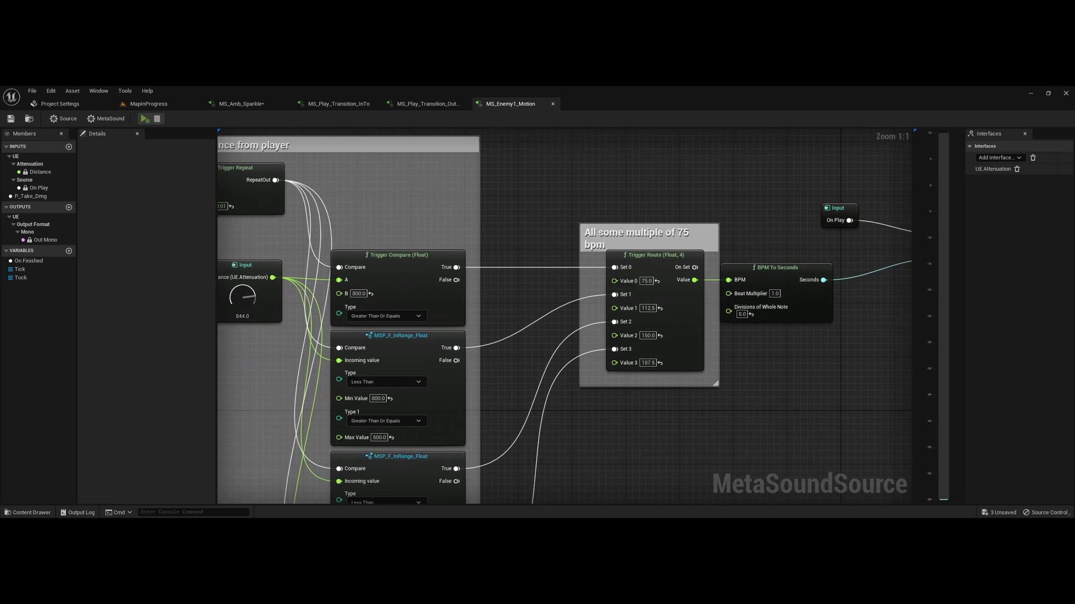
Follow the Trigger Route's BPM values through BPM To Seconds into the Trigger Repeat period and Trigger Counter.
scroll(695, 403, "down", 4)
right_click_drag(758, 403, 727, 352)
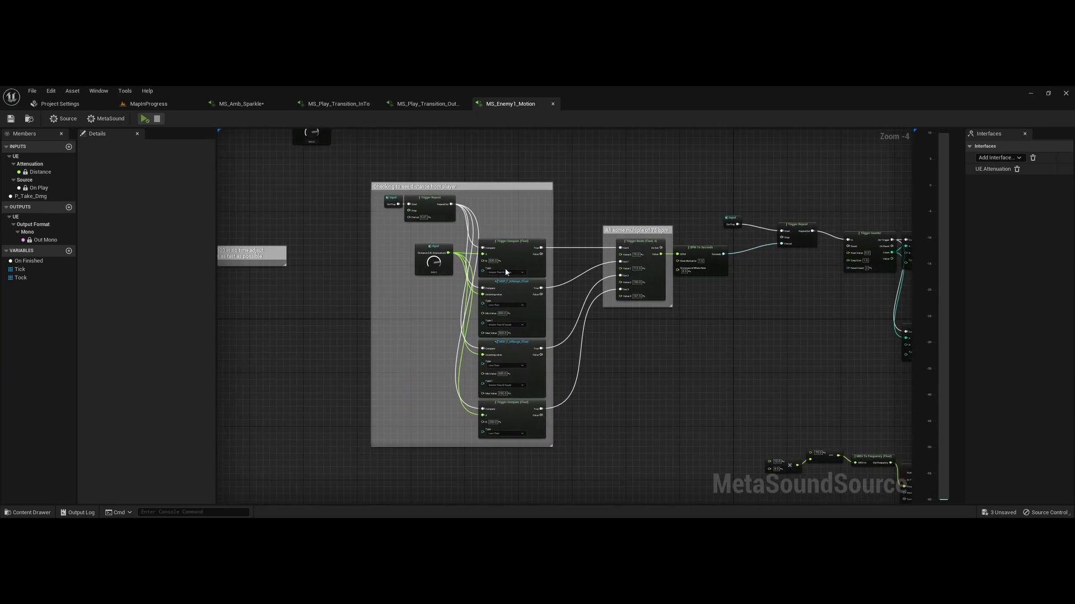
scroll(504, 321, "up", 1)
right_click_drag(749, 242, 541, 290)
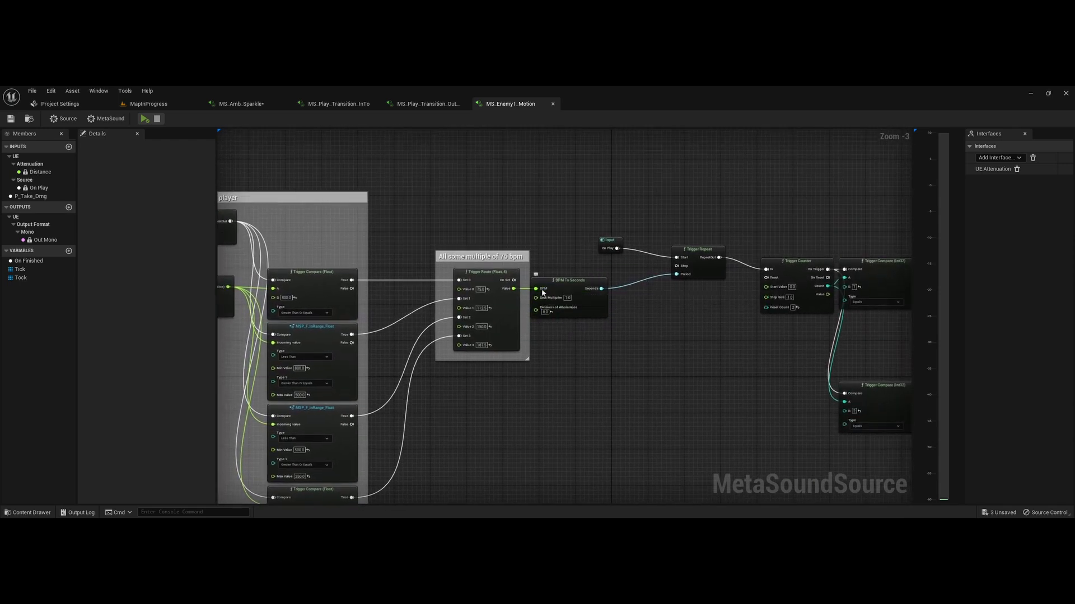
scroll(518, 291, "up", 3)
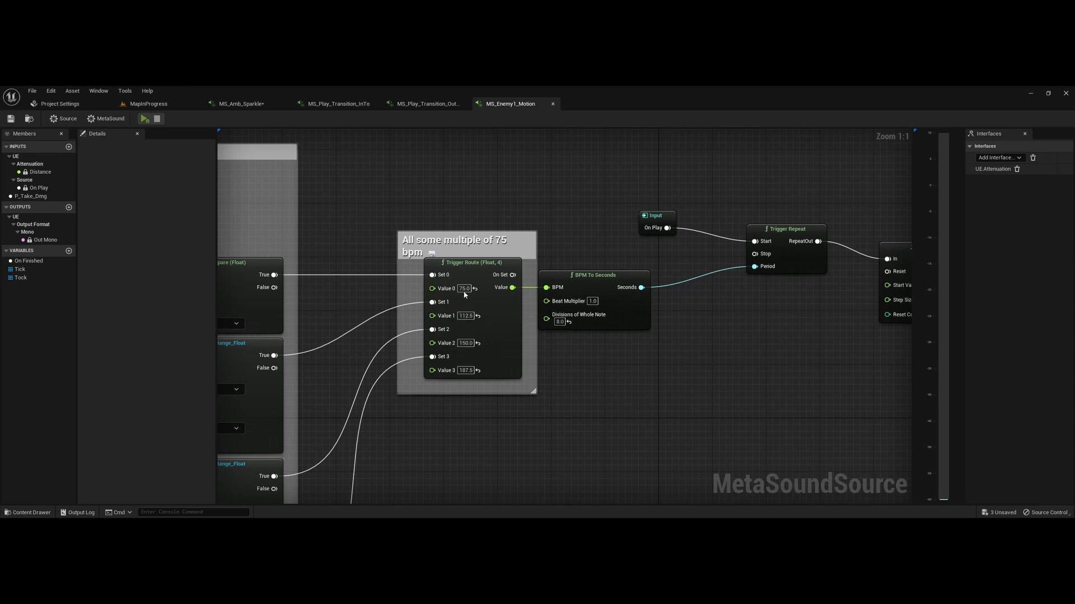
right_click_drag(829, 392, 738, 396)
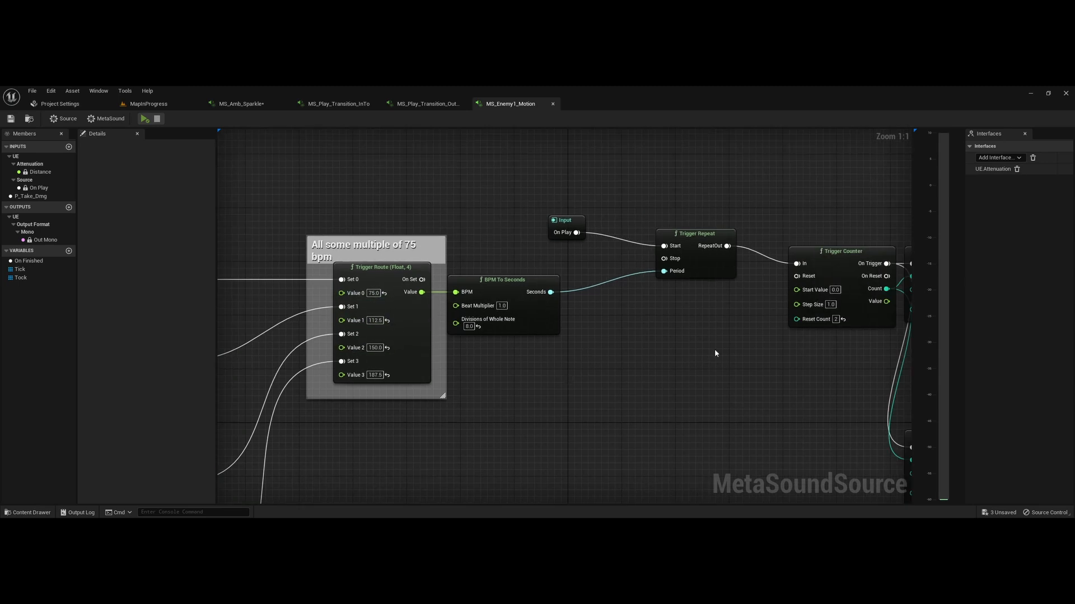
right_click_drag(715, 353, 691, 345)
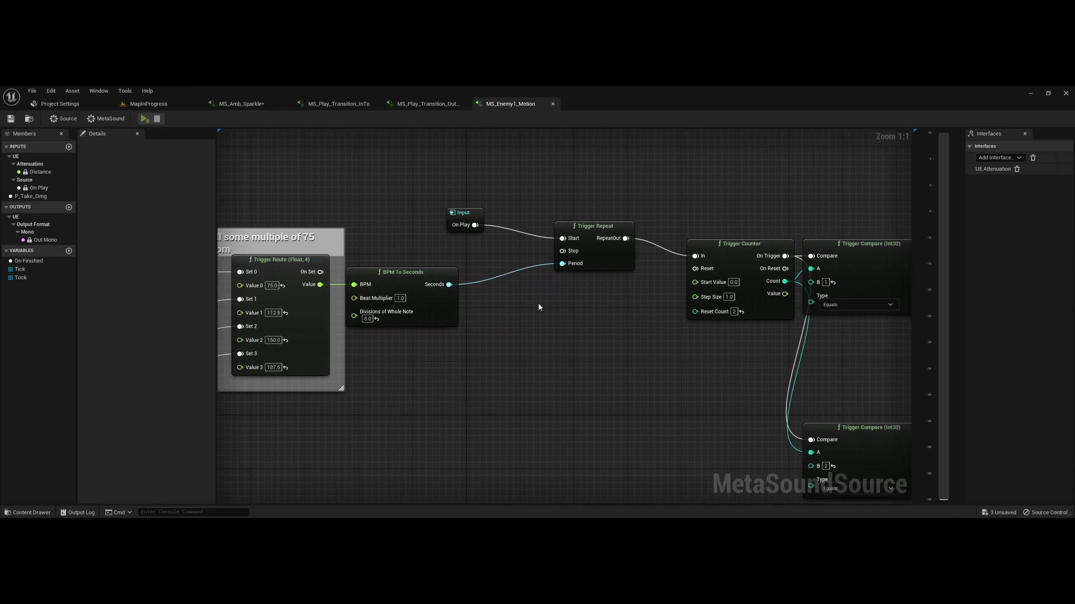
Move the Trigger Counter node next to Trigger Repeat and straighten its connection with the Trigger Compare node.
left_click(594, 246)
right_click_drag(779, 310, 554, 312)
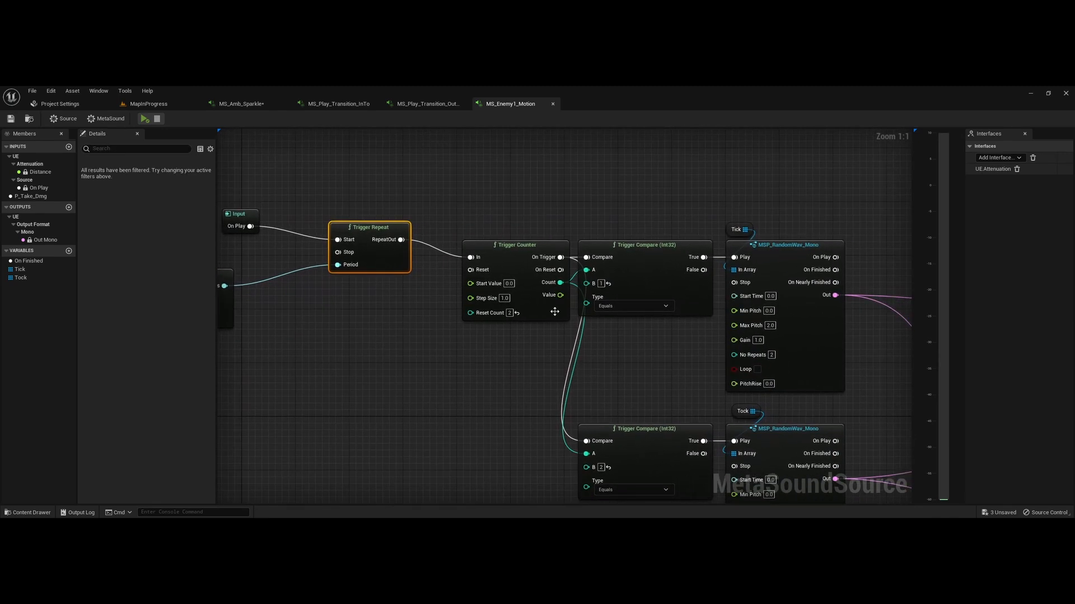
left_click_drag(554, 312, 508, 308)
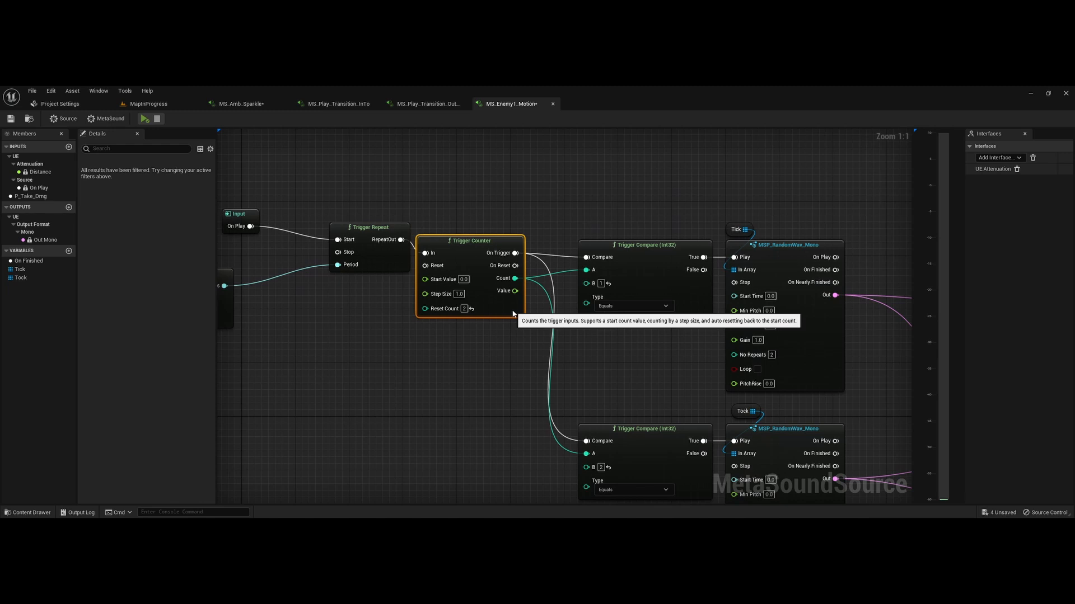
left_click(615, 289, "shift")
key("q")
left_click(638, 336)
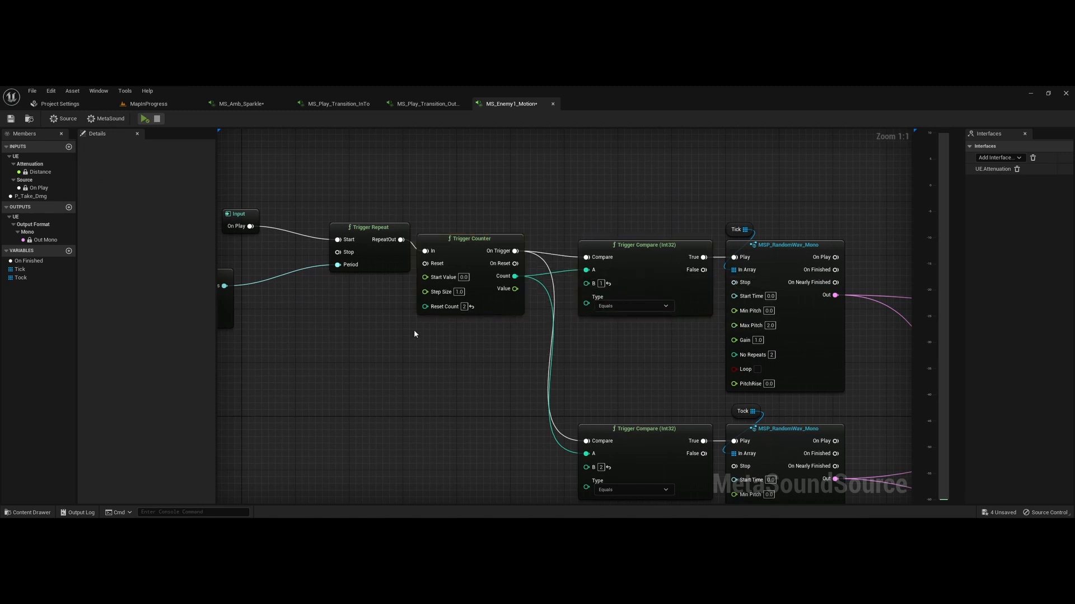
Examine the two Trigger Compare branches, the Tick variable's wave array, and the Tick and Tock MSP_RandomWav_Mono players.
right_click_drag(619, 376, 461, 339)
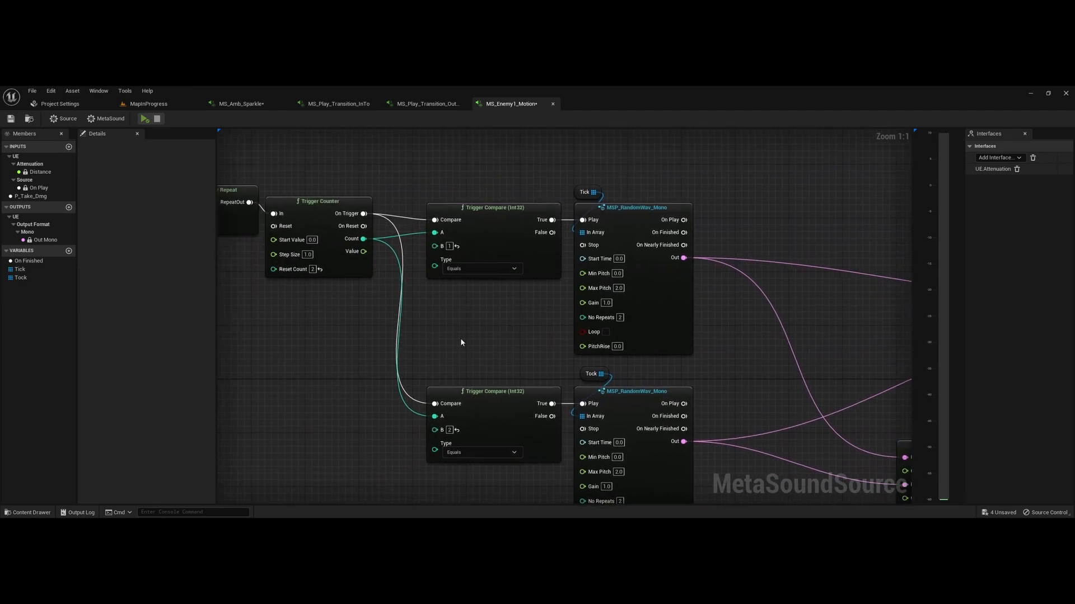
left_click(588, 316)
left_click(584, 192)
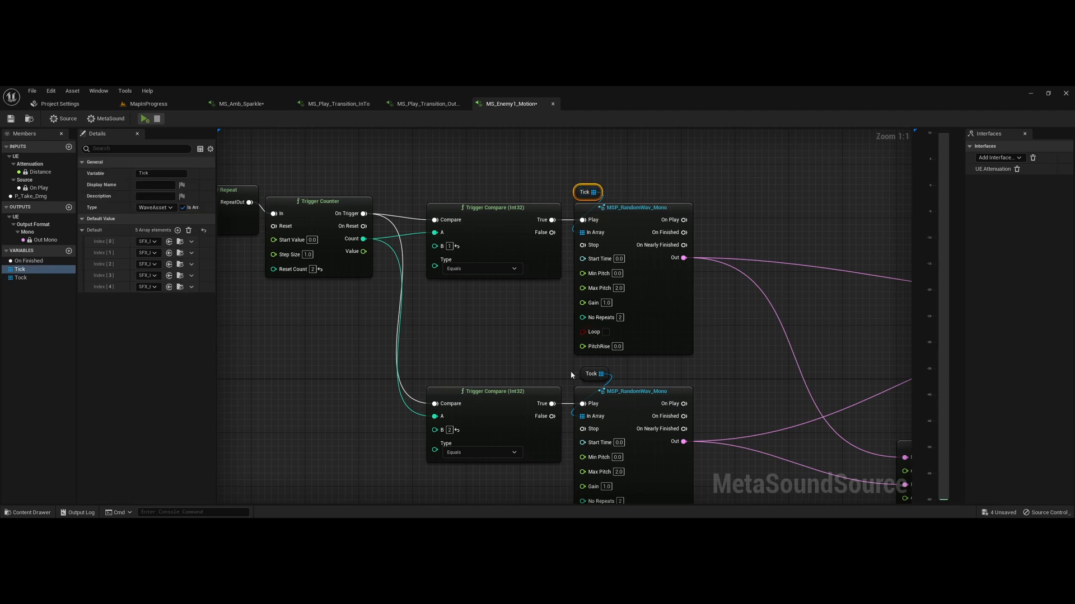
right_click_drag(590, 397, 583, 319)
left_click_drag(661, 351, 583, 296)
left_click(502, 242)
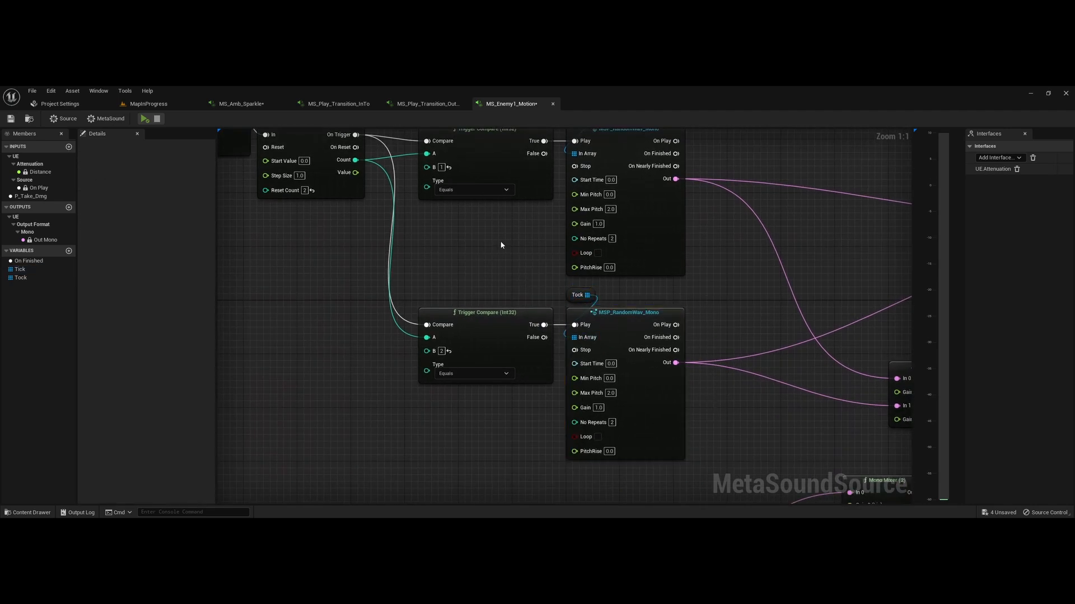
right_click_drag(502, 243, 421, 275)
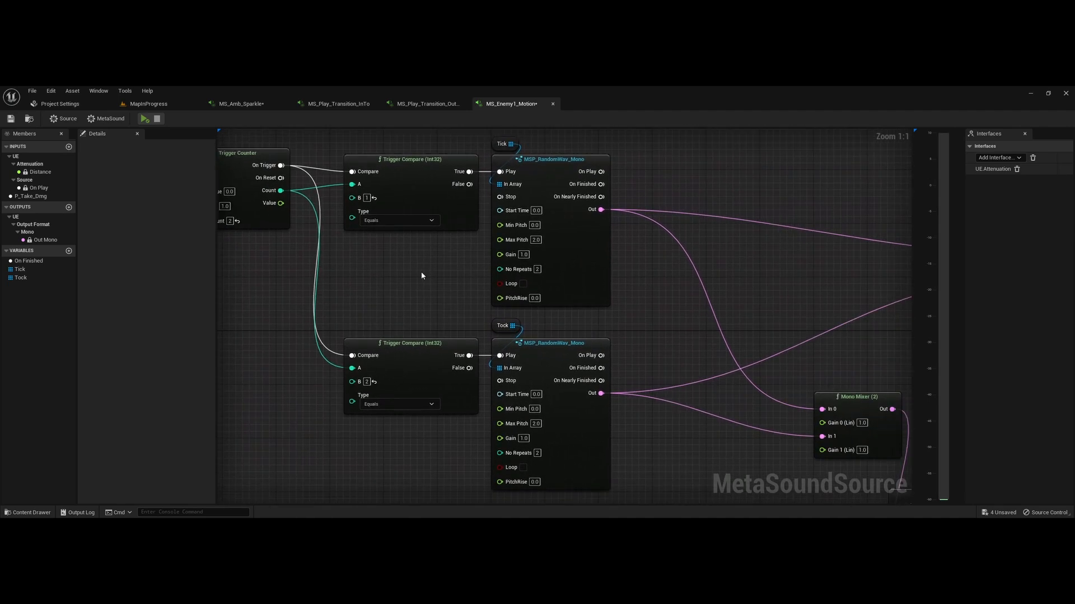
right_click_drag(708, 373, 728, 391)
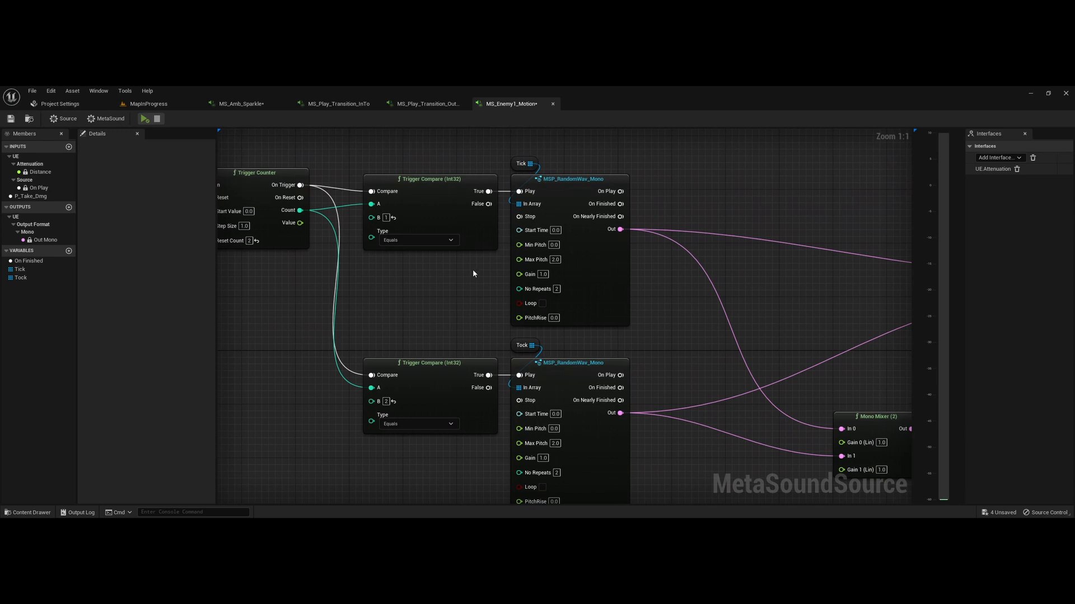
Review how the distance range checks select the Trigger Route values that feed BPM To Seconds.
right_click_drag(332, 306, 970, 337)
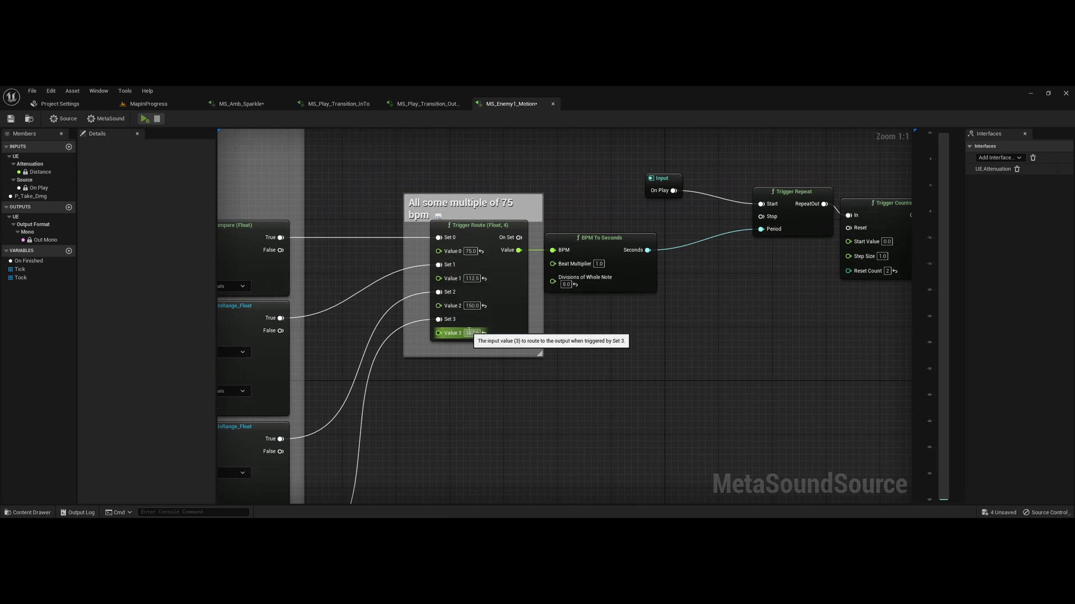
right_click_drag(452, 434, 586, 330)
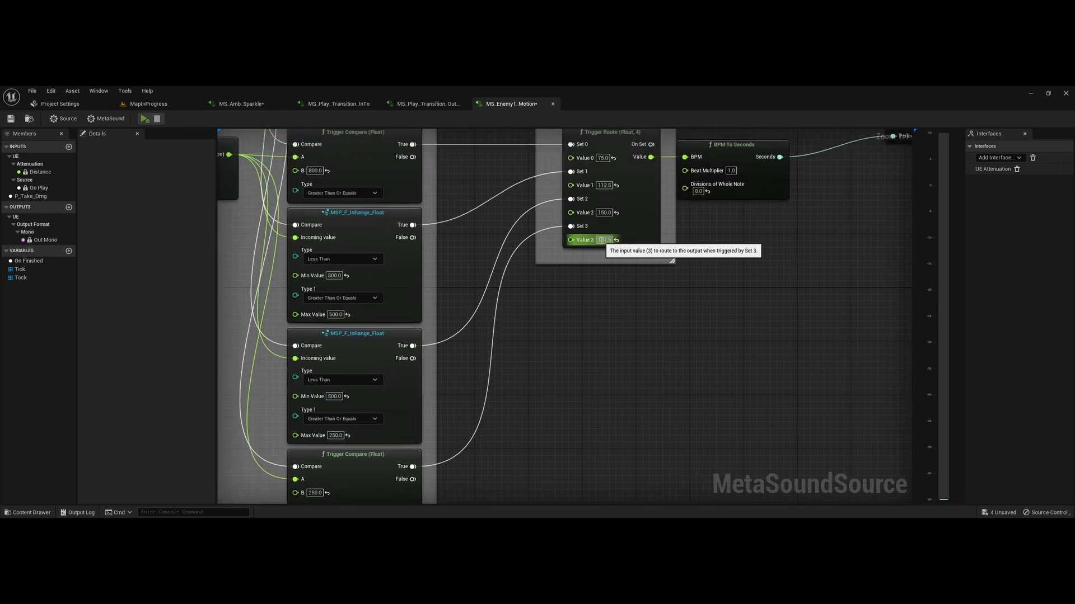
right_click_drag(839, 259, 591, 336)
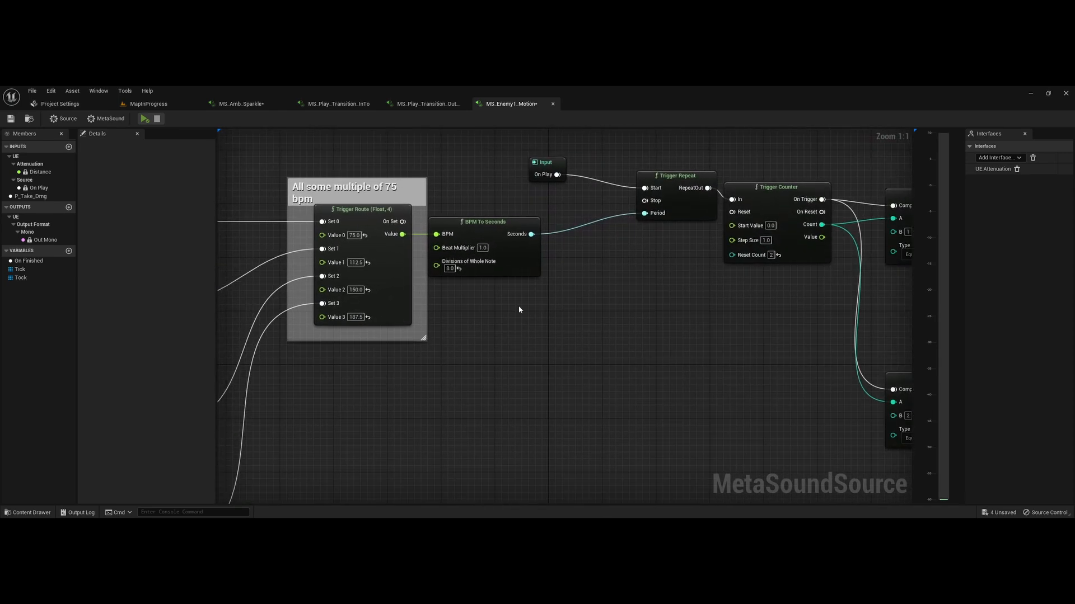
left_click_drag(498, 318, 431, 261)
right_click_drag(700, 348, 593, 358)
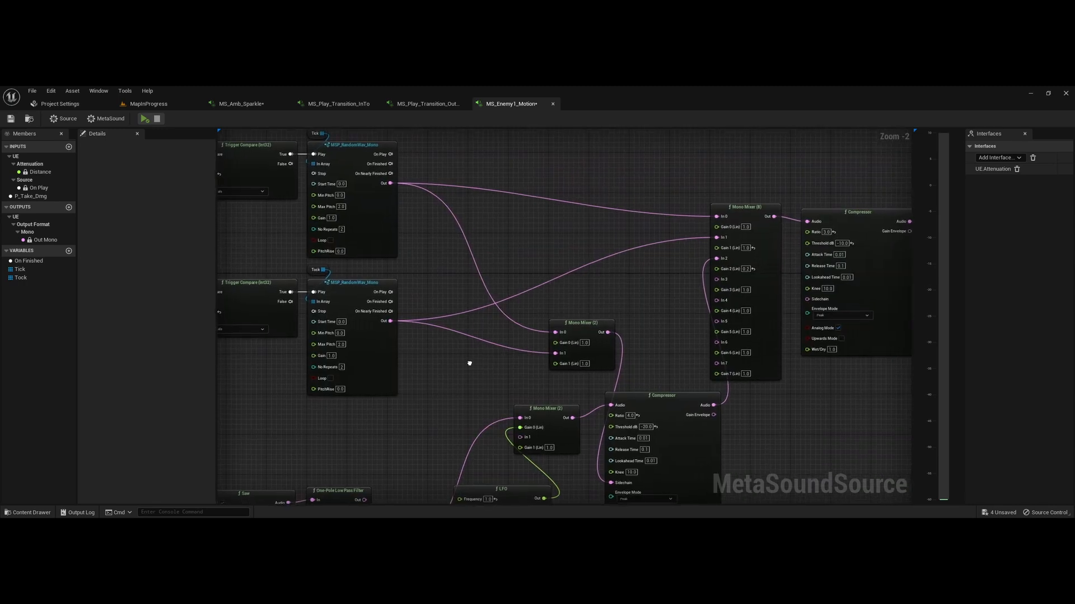
Move the two-input Mono Mixer fed by Tick and Tock closer to the random wave players, and check the sources feeding the eight-input mixer.
left_click_drag(598, 338, 532, 329)
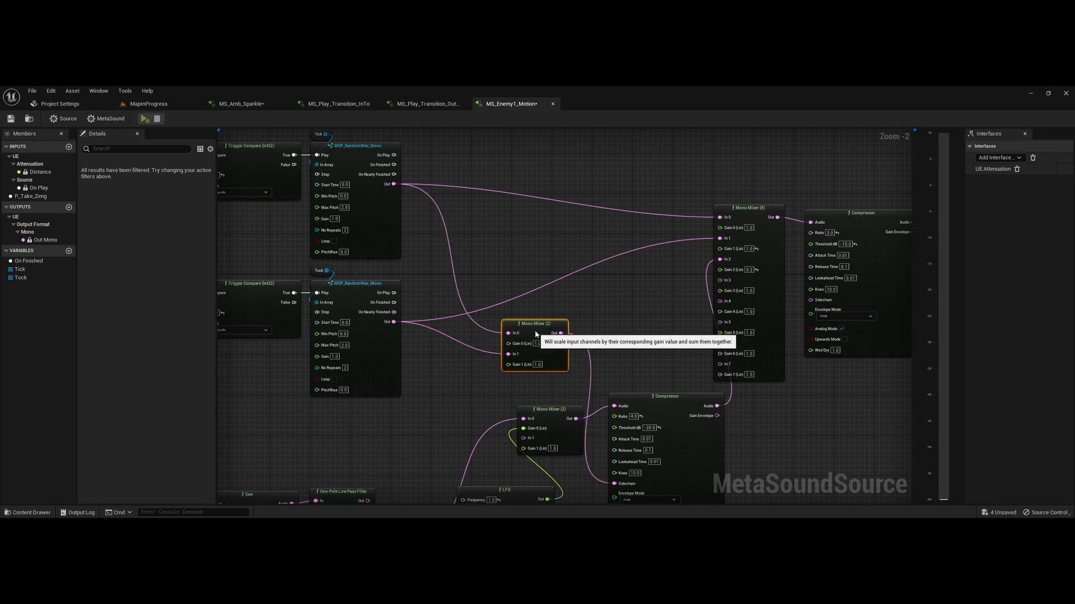
left_click(740, 215)
left_click(375, 239)
left_click(380, 343)
Examine the Compressor with its Sidechain input, the LFO-controlled Mono Mixer, and their route toward the eight-input mixer.
right_click_drag(580, 399, 565, 327)
left_click(699, 394)
right_click_drag(714, 378, 749, 406)
left_click(682, 340)
right_click_drag(863, 405, 687, 418)
left_click_drag(586, 411, 823, 230)
left_click_drag(638, 346, 750, 246)
right_click_drag(630, 400, 899, 147)
Examine the Saw oscillator chain, from the multiply and subtract nodes through MIDI To Frequency to the low-pass filters.
mouse_move(614, 351)
right_mouse_down()
mouse_move(849, 403)
mouse_move(906, 399)
right_mouse_up()
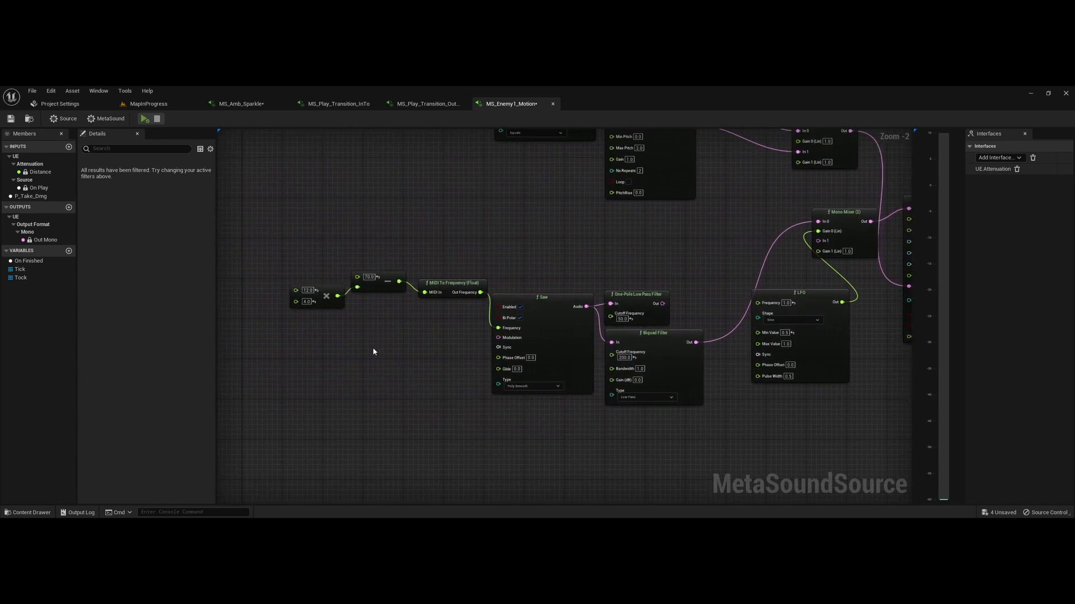
right_click_drag(422, 365, 409, 358)
left_click(548, 338)
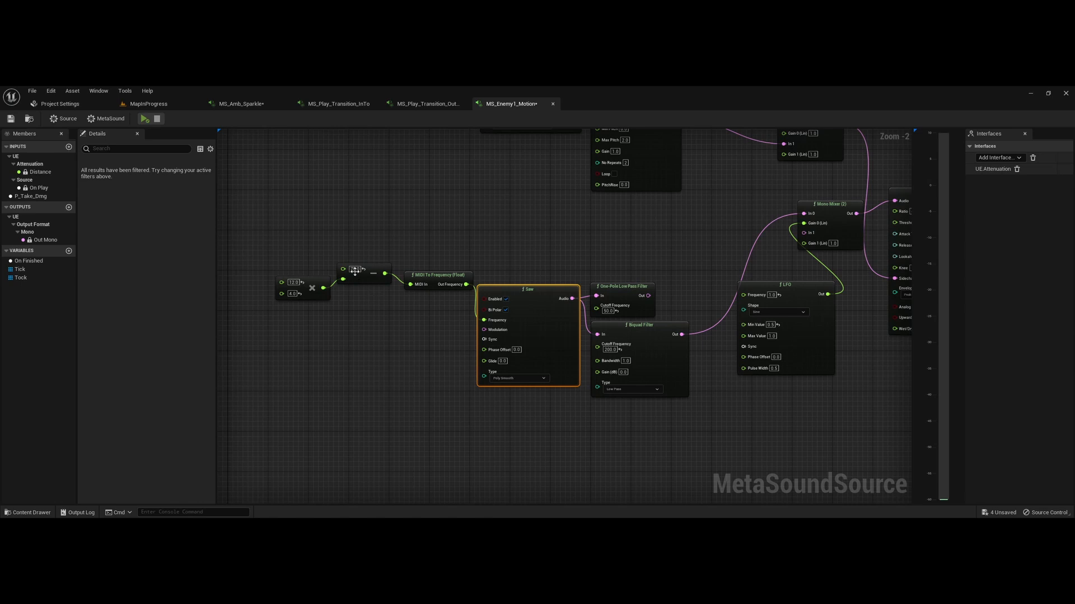
left_click_drag(355, 270, 361, 275)
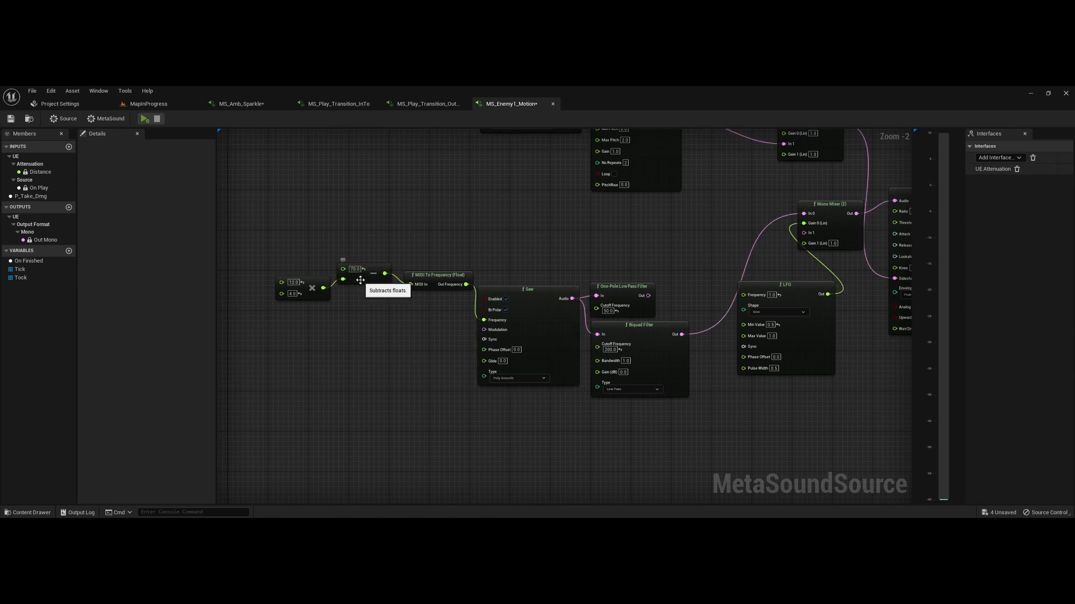
left_click_drag(348, 236, 370, 330)
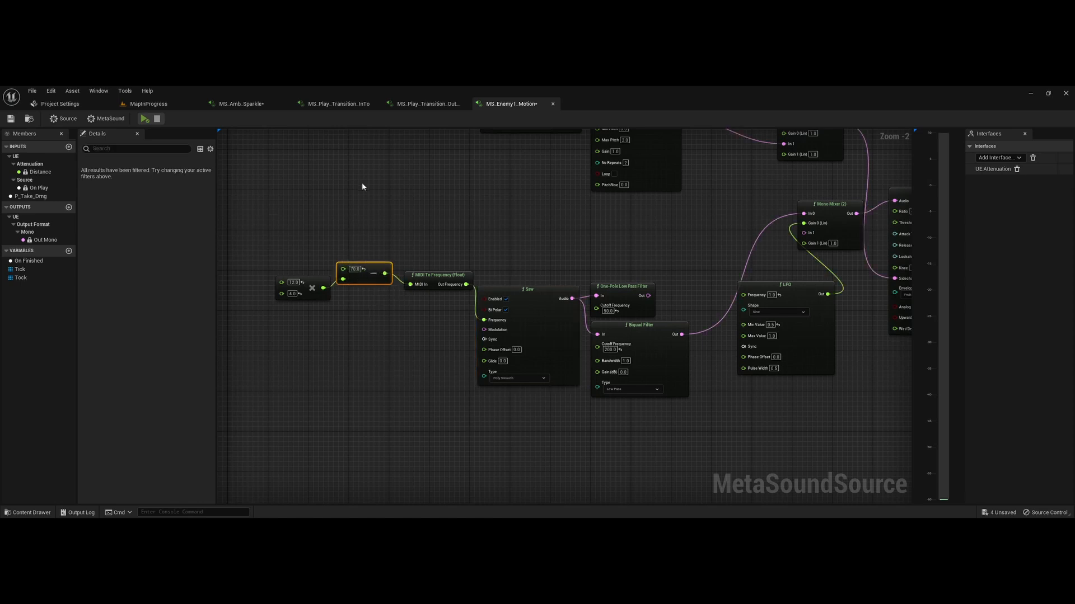
Move the One-Pole Low Pass Filter up, away from the Biquad Filter fed by the Saw oscillator.
left_click(338, 332)
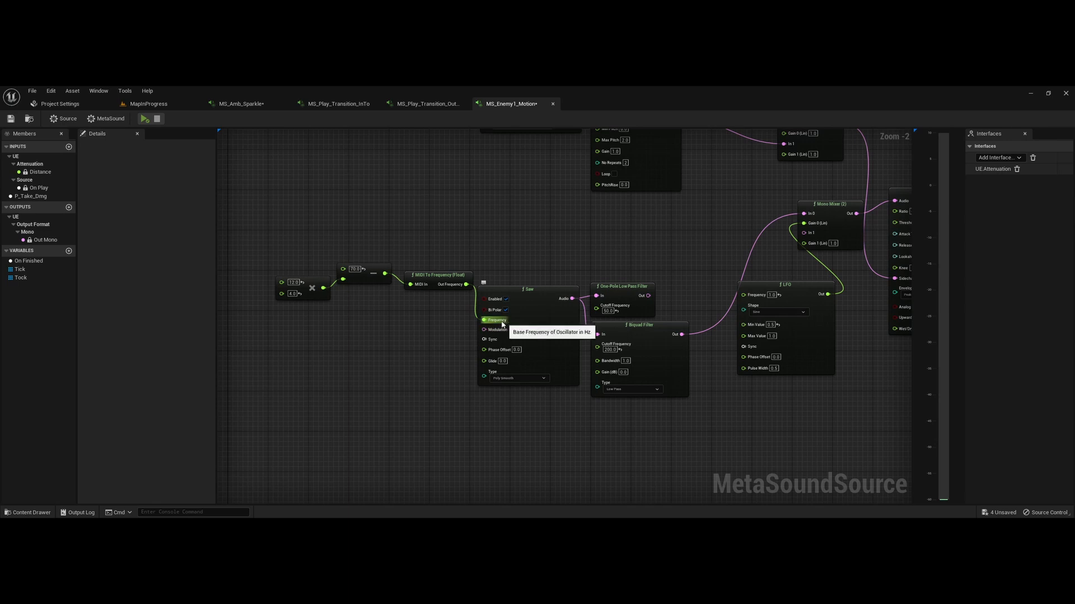
right_click_drag(558, 414, 387, 412)
left_click_drag(462, 312, 458, 279)
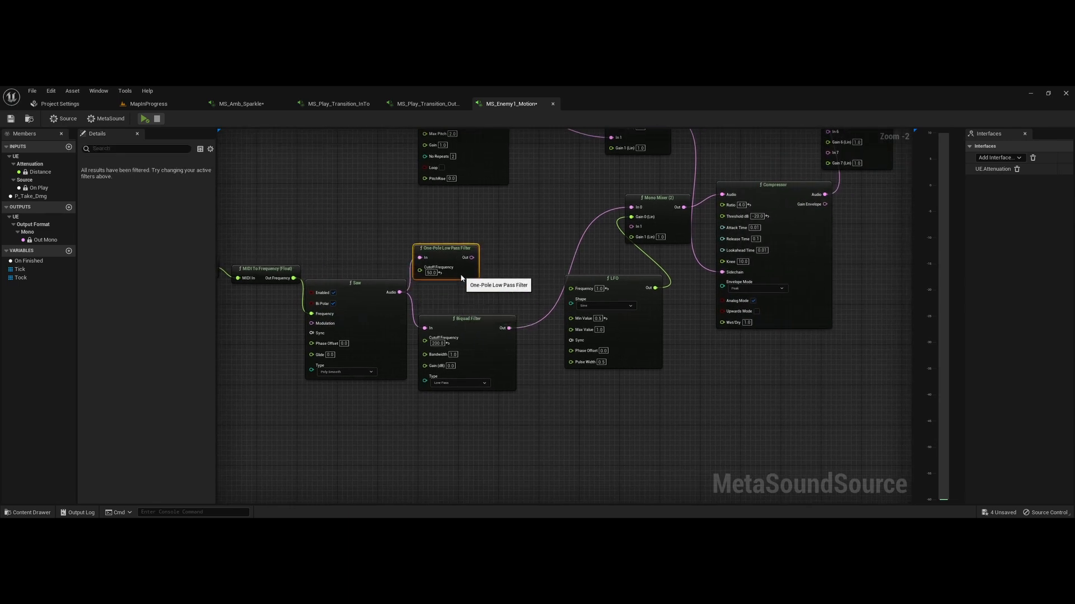
left_click(495, 427)
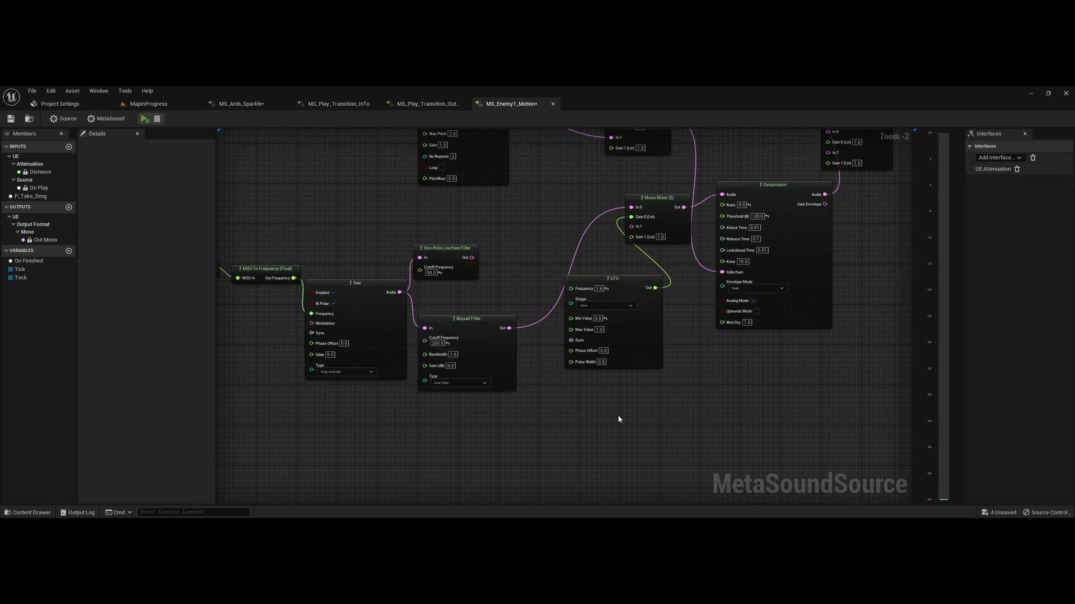
Examine the LFO's frequency and value range, and follow the mixed signal through the sidechained Compressor to the eight-input mixer.
right_click_drag(665, 381, 668, 405)
right_click_drag(652, 446, 475, 446)
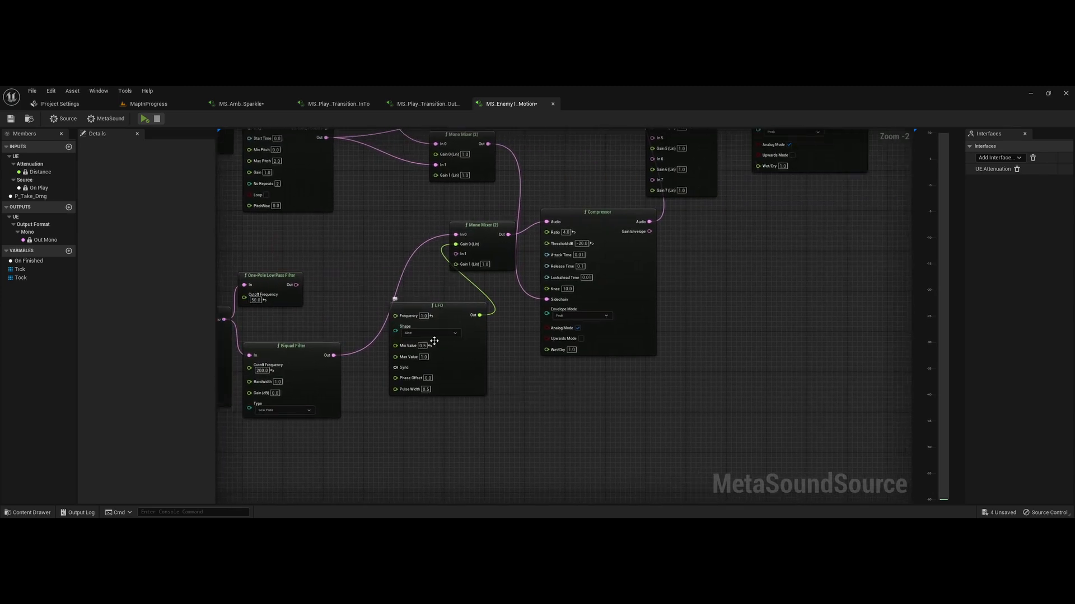
scroll(477, 339, "up", 1)
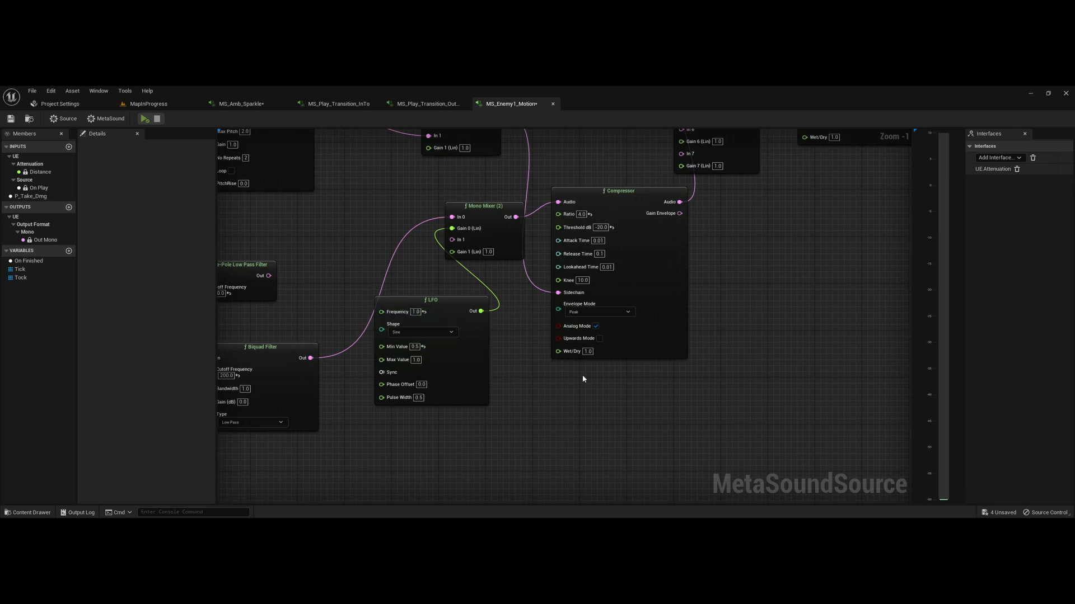
right_click_drag(578, 387, 577, 408)
right_click_drag(663, 414, 675, 461)
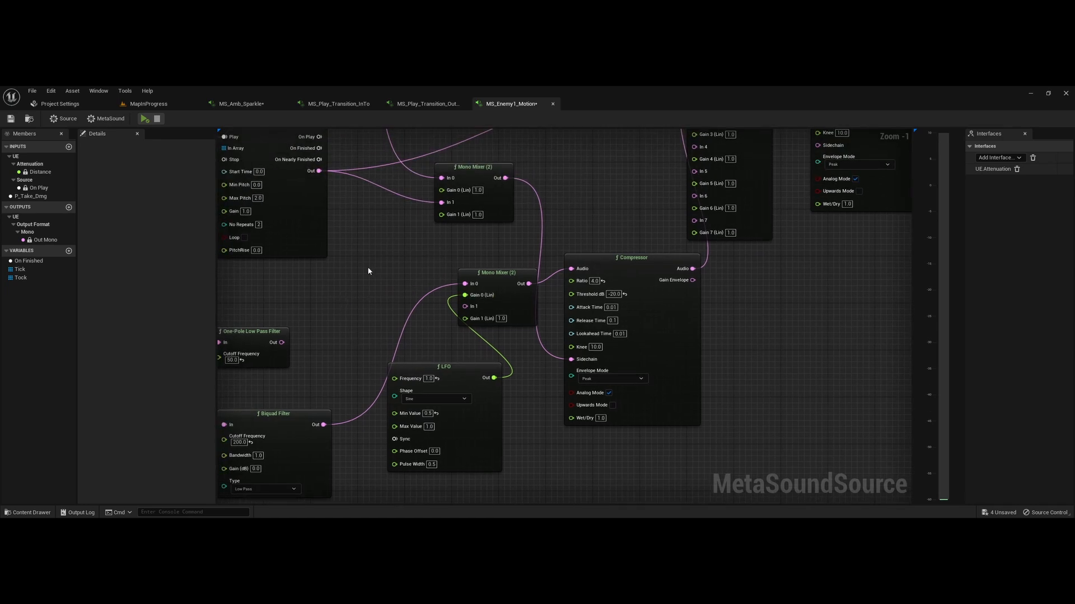
left_click_drag(653, 276, 652, 274)
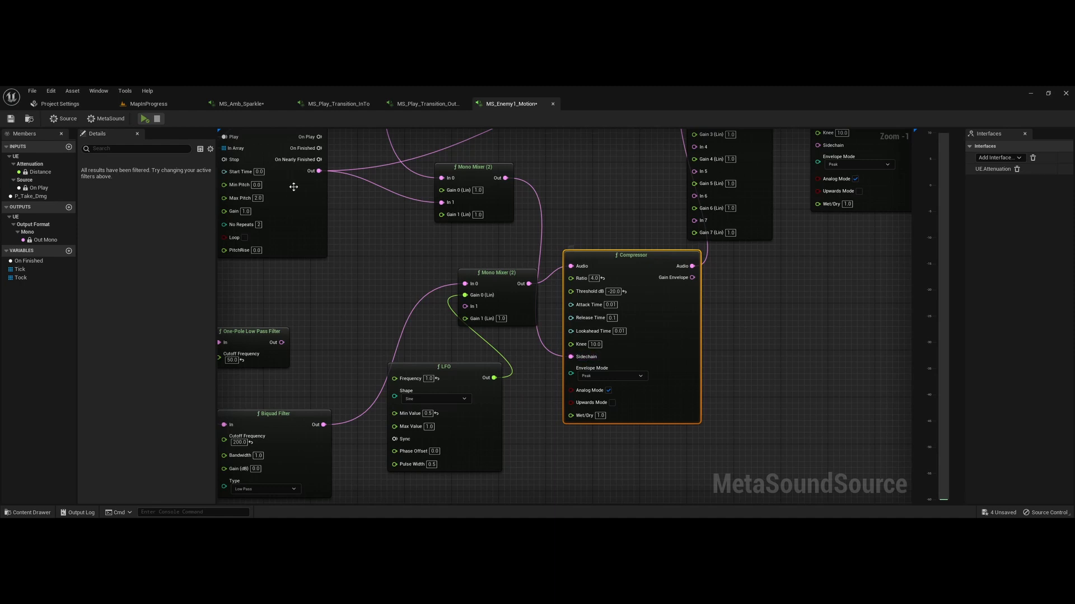
right_click_drag(805, 351, 777, 372)
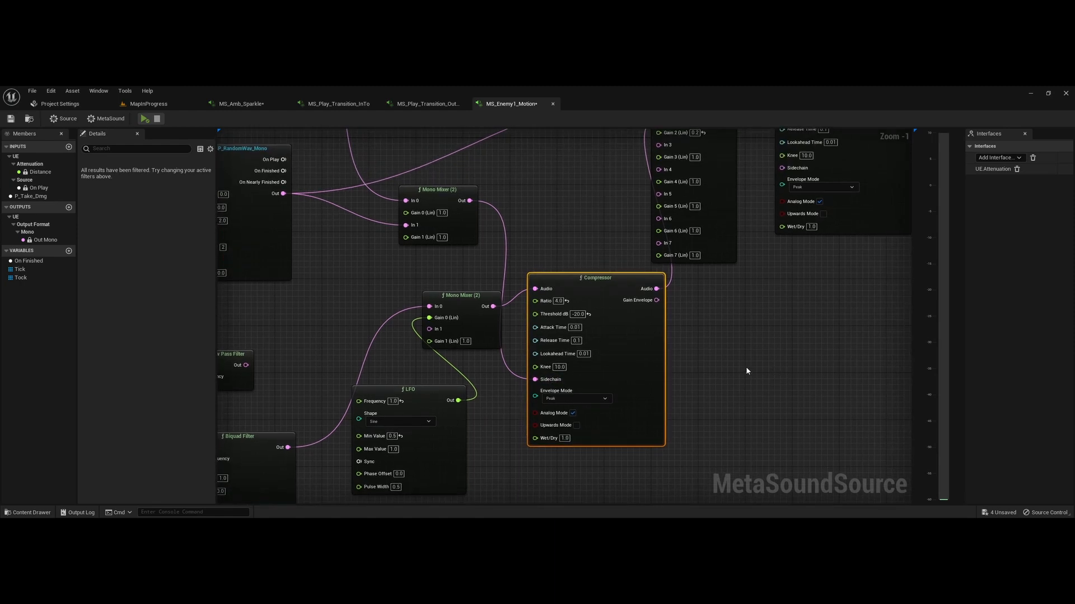
right_click_drag(732, 311, 680, 361)
right_click_drag(341, 283, 416, 285)
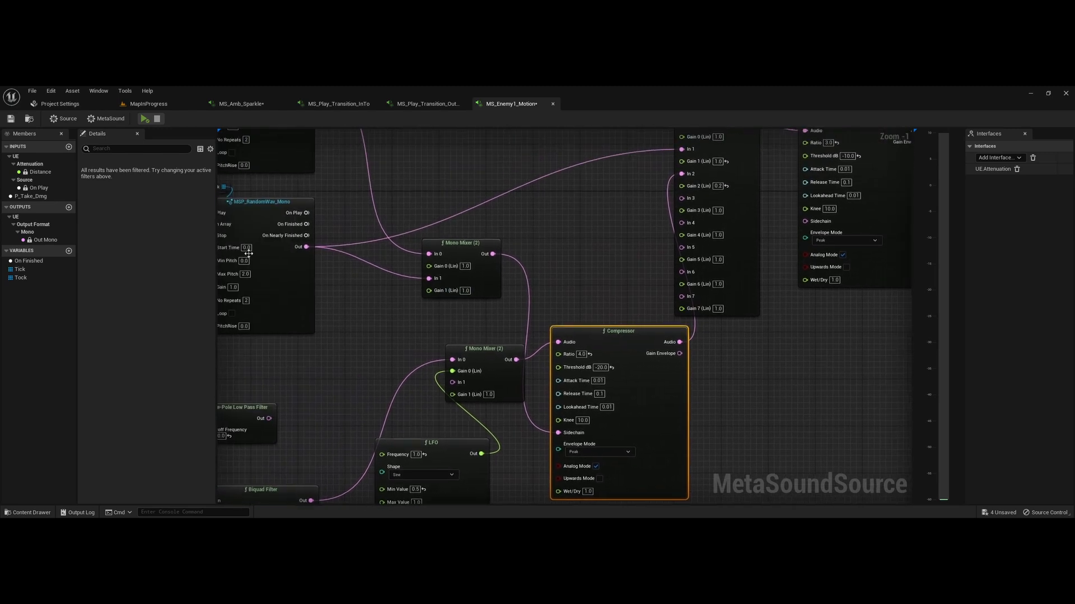
right_click_drag(630, 250, 512, 363)
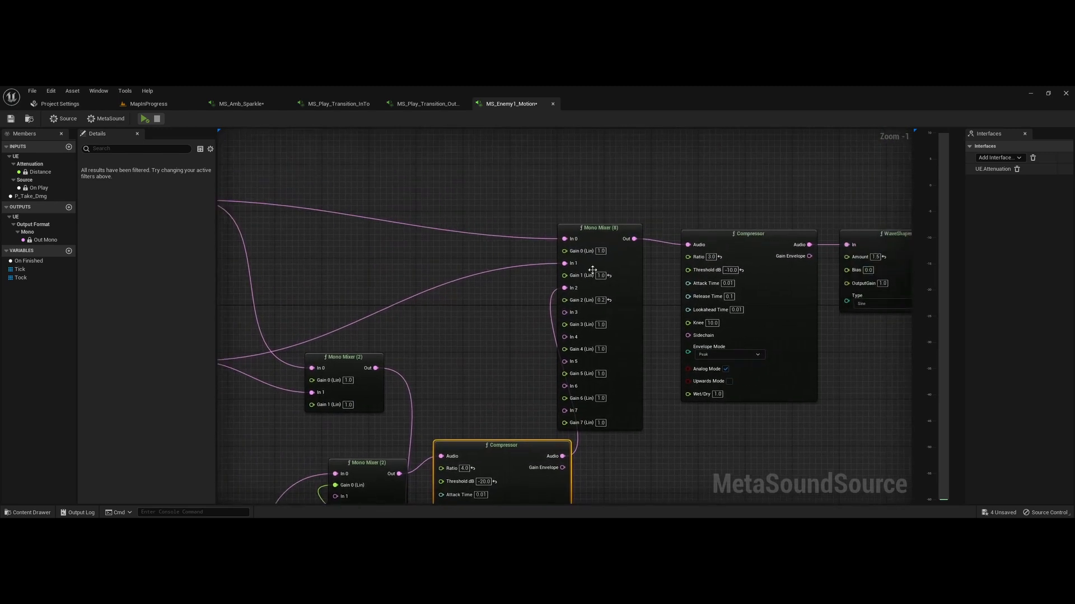
Preview the enemy motion sound and review its final chain from the eight-input mixer through Compressor and WaveShaper to the output.
left_click(619, 290)
scroll(447, 277, "down", 3)
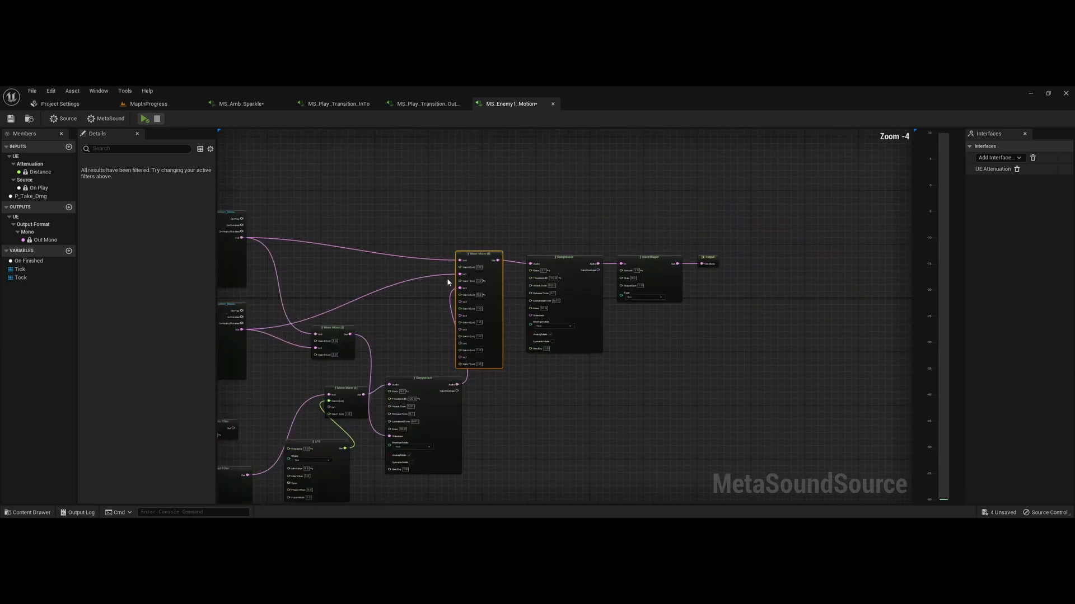
right_click_drag(448, 282, 648, 275)
key("space")
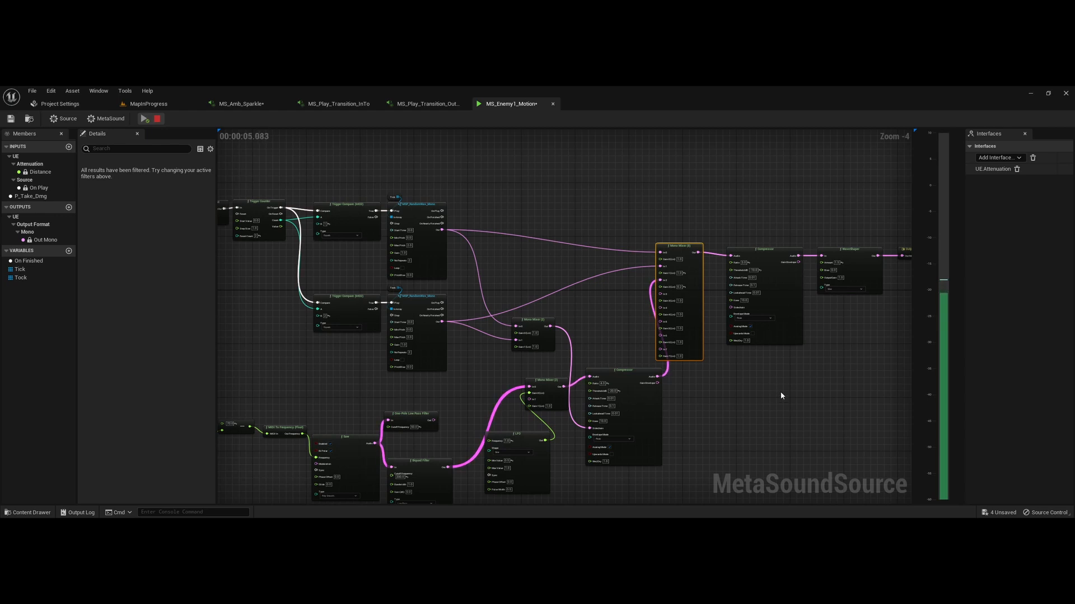
key("space")
right_click_drag(804, 397, 551, 437)
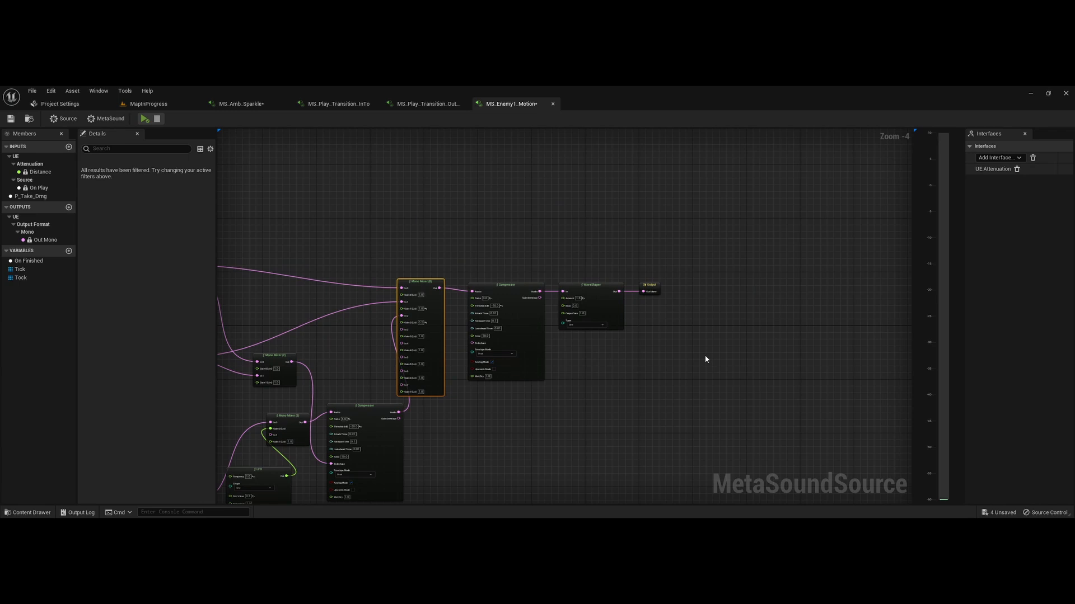
right_click_drag(598, 386, 740, 360)
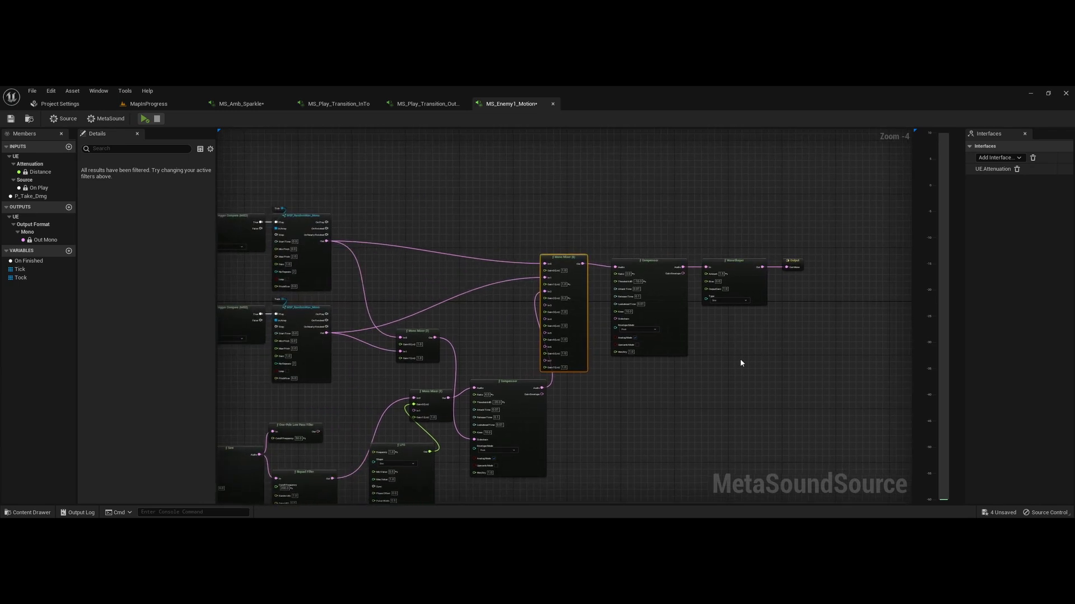
Close the motion MetaSound and inspect the In Array and In Array 1 variables in MS_Enemy1_Tk_Dmg.
left_click(552, 103)
right_click_drag(665, 397, 687, 397)
left_click(498, 299)
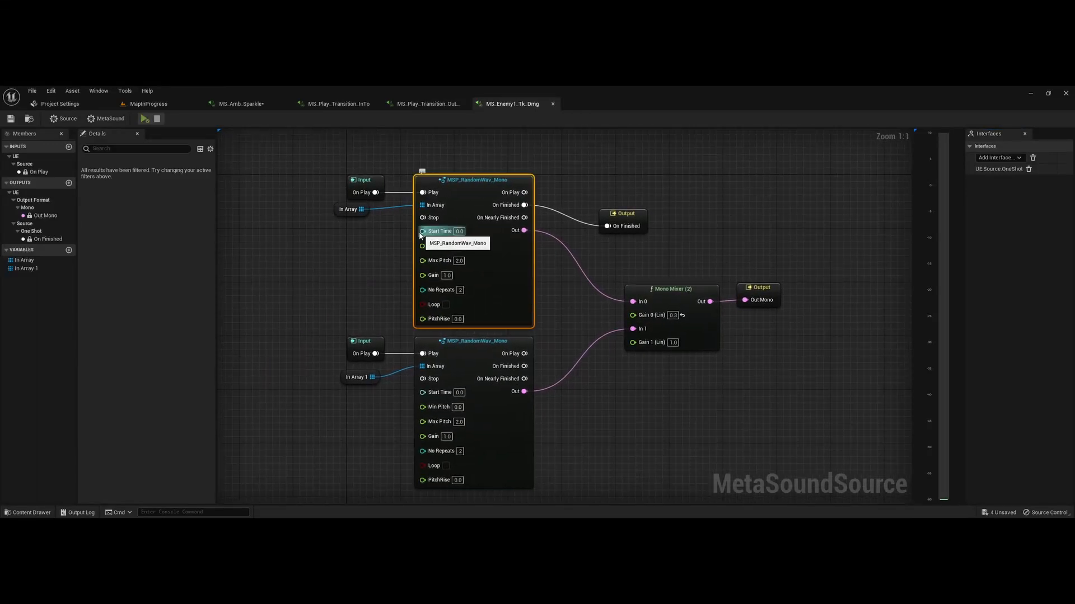
left_click(352, 210)
left_click_drag(337, 376, 335, 373)
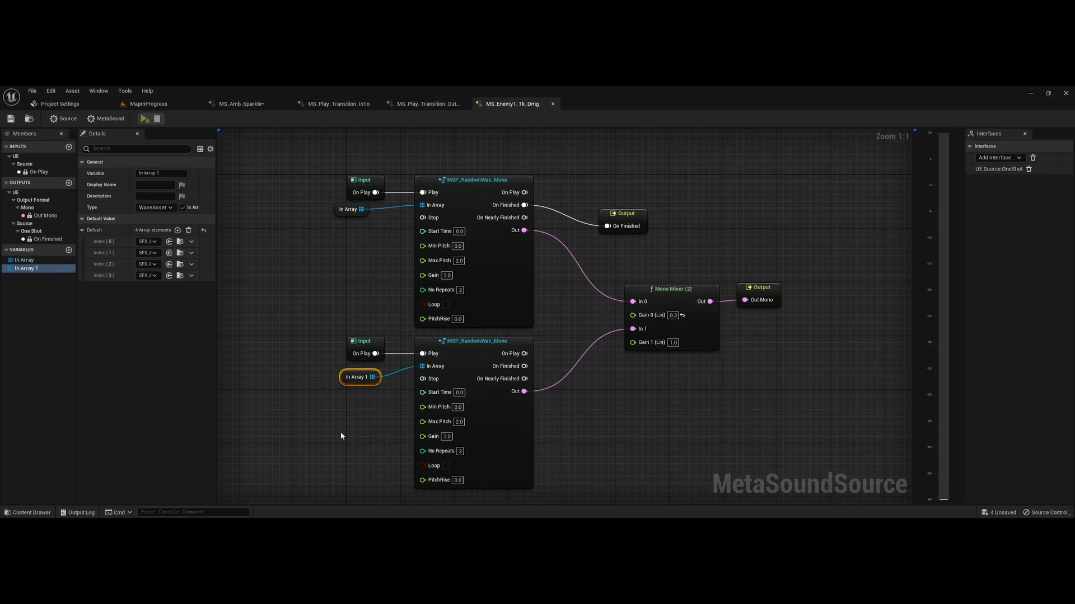
Preview the enemy take-damage sound several times, and close its MetaSound.
left_click(688, 440)
key("space")
key("space")
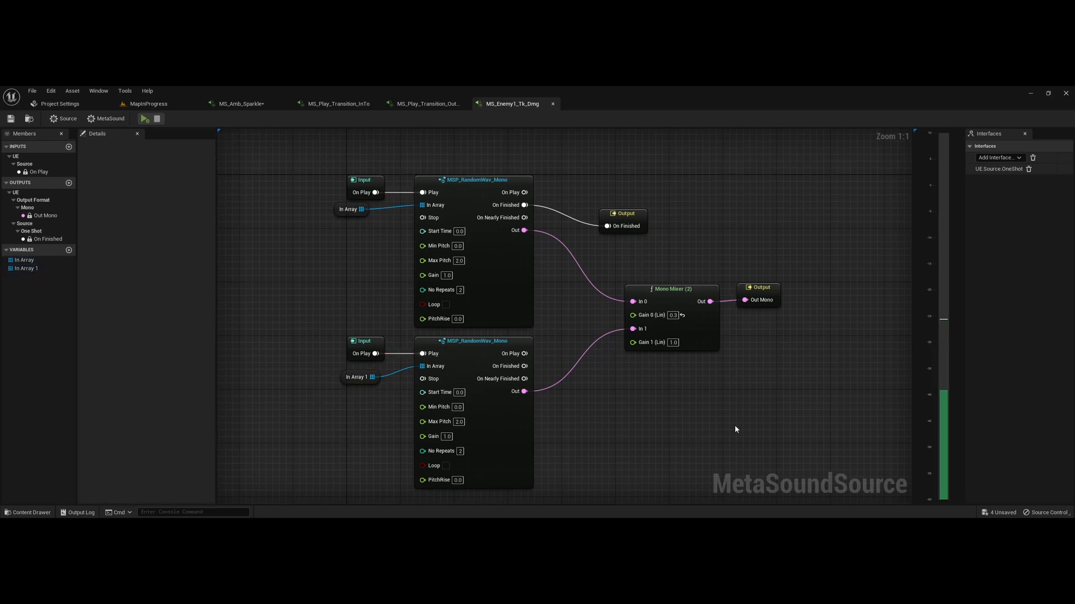
key("space")
key("space")
right_click_drag(624, 337, 587, 339)
left_click(553, 104)
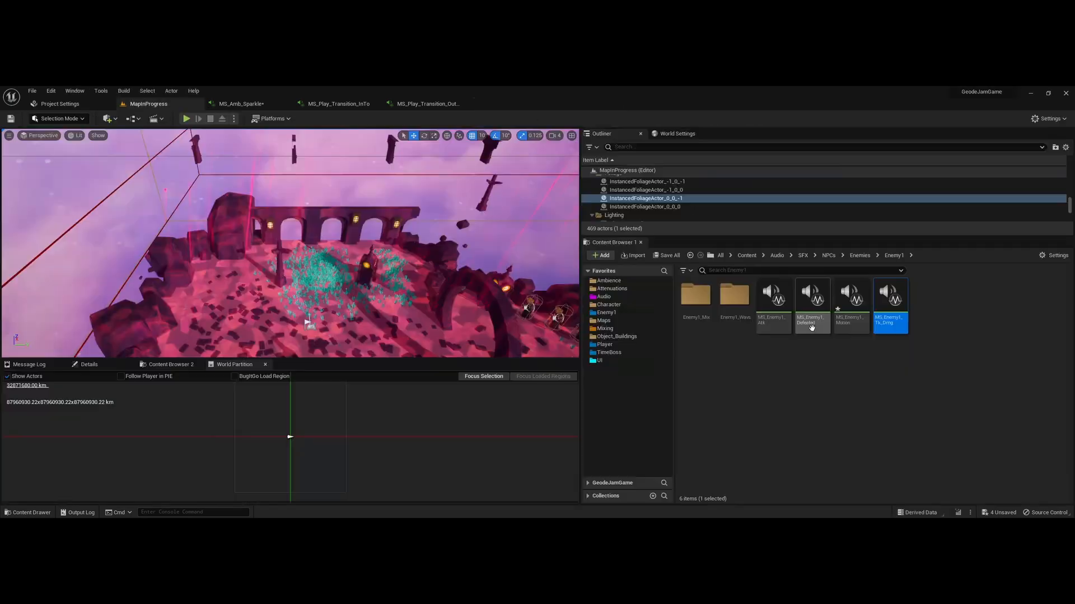
Open MS_Enemy1_Defeated from the Enemy1 folder, preview its sound, and close it.
double_click(813, 323)
right_click_drag(806, 322, 910, 429)
right_click_drag(764, 431, 714, 399)
key("space")
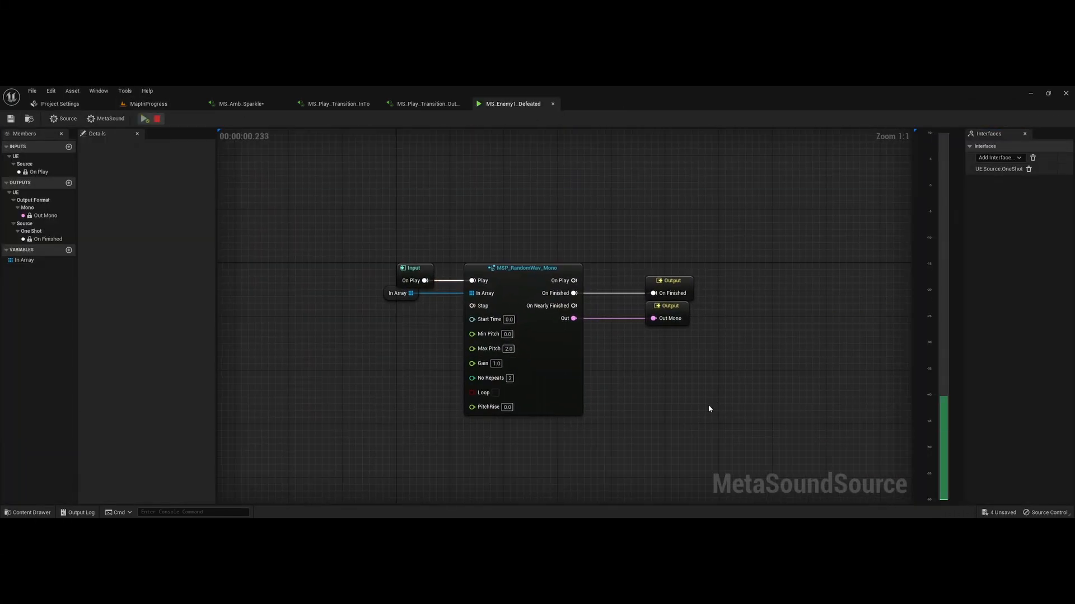
left_click(553, 104)
Open MS_Enemy1_Atk and look inside its MSP_RandomWav_Mono patch.
double_click(773, 323)
right_click_drag(773, 323, 910, 469)
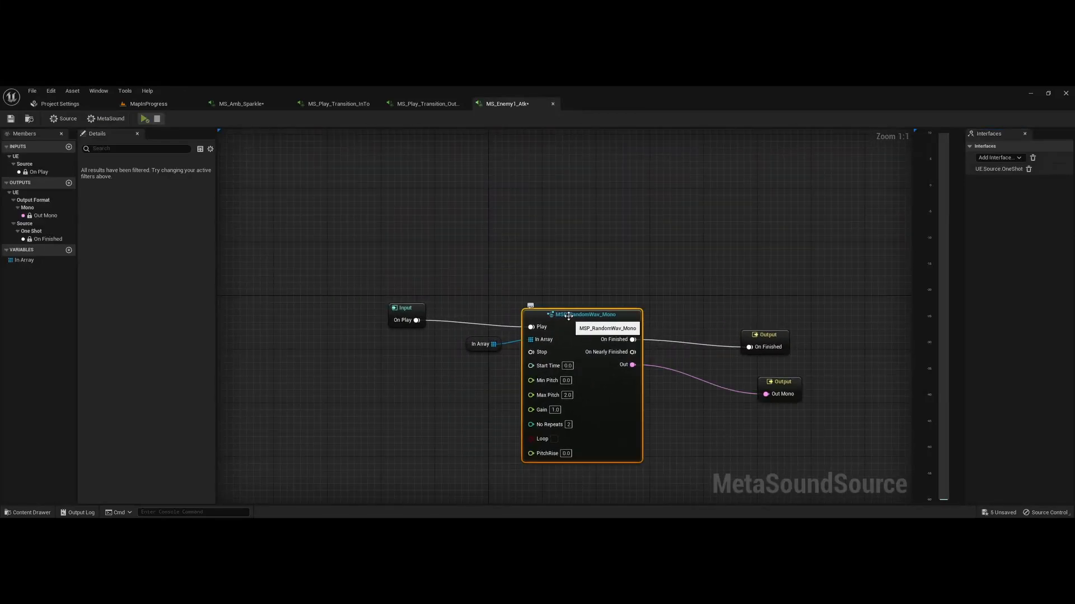
right_click_drag(635, 274, 607, 221)
double_click(580, 393)
right_click_drag(580, 438, 550, 435)
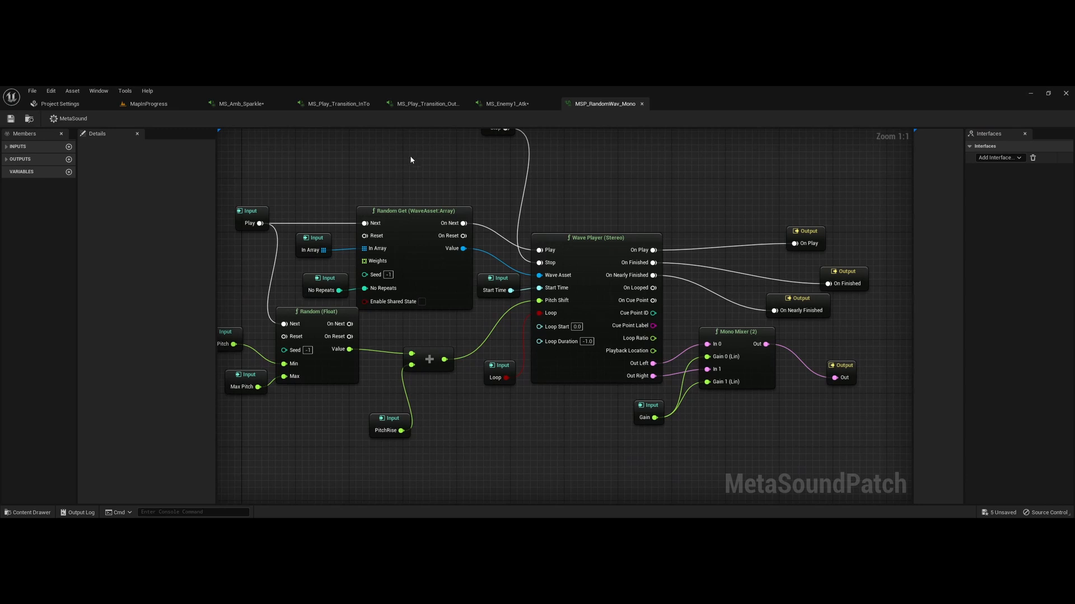
Align the Wave Player with the Random Get node and stack the On Play, On Finished and On Nearly Finished outputs beside it.
left_click(407, 208)
left_click_drag(303, 175, 407, 289)
left_click_drag(600, 239, 606, 217)
left_click_drag(810, 228, 812, 208)
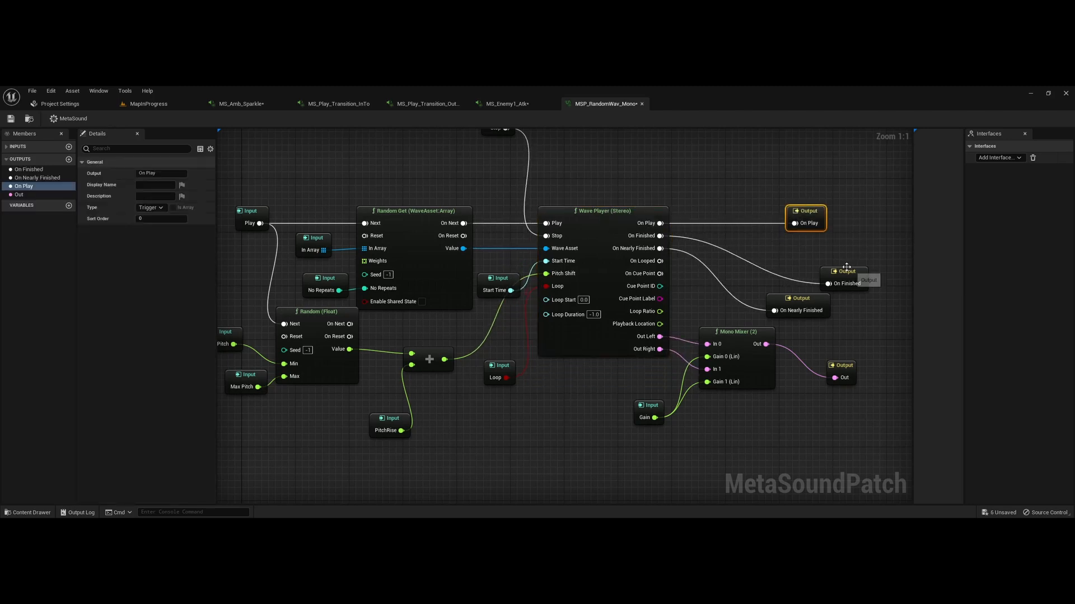
left_click_drag(845, 267, 817, 241)
left_click_drag(801, 298, 827, 278)
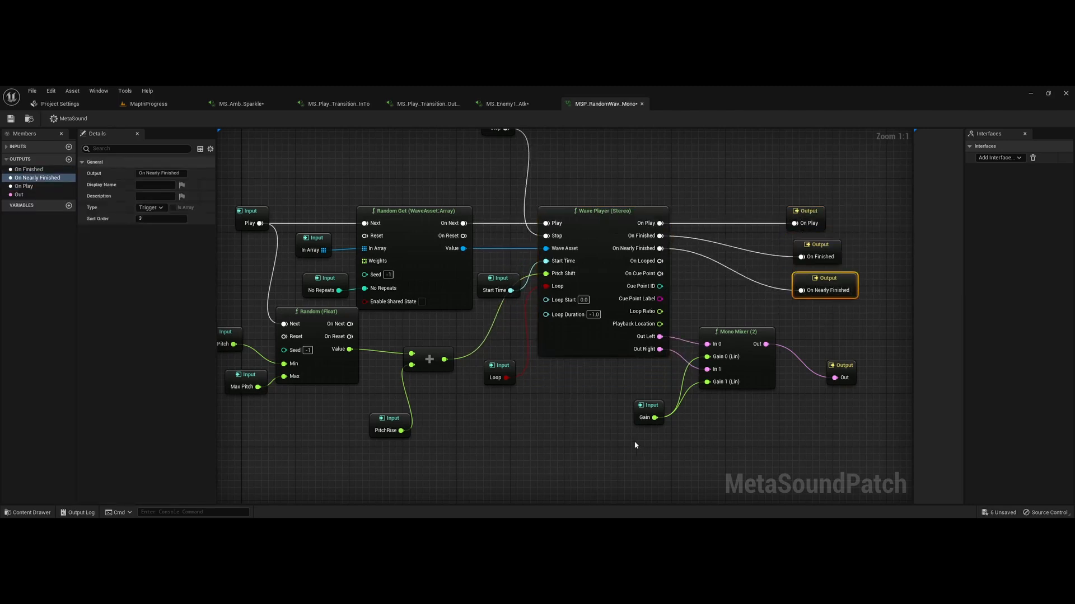
Move the Mono Mixer and its Out output down and away from the Wave Player, and shift the Gain input closer to the mixer.
left_click_drag(895, 435, 821, 381)
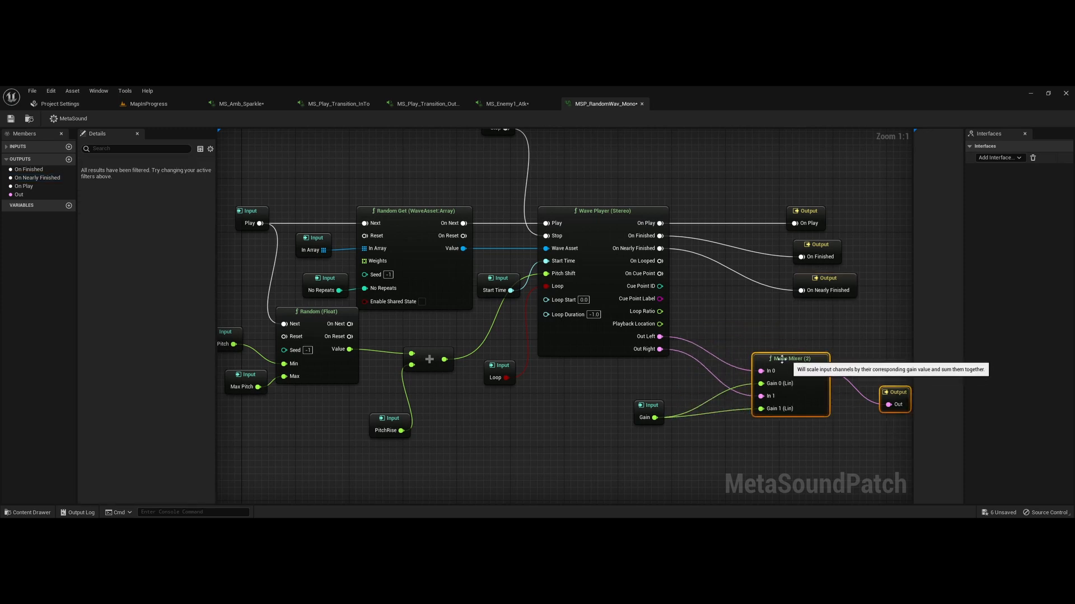
right_click_drag(556, 436, 487, 437)
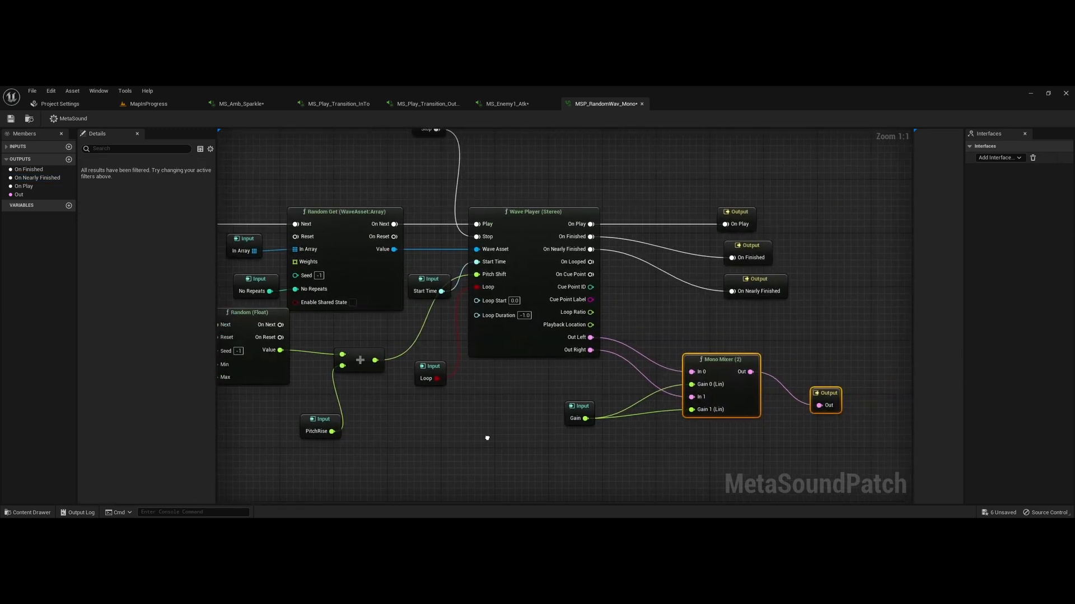
left_click_drag(508, 420, 542, 174)
left_click(542, 175)
right_click_drag(502, 415, 410, 385)
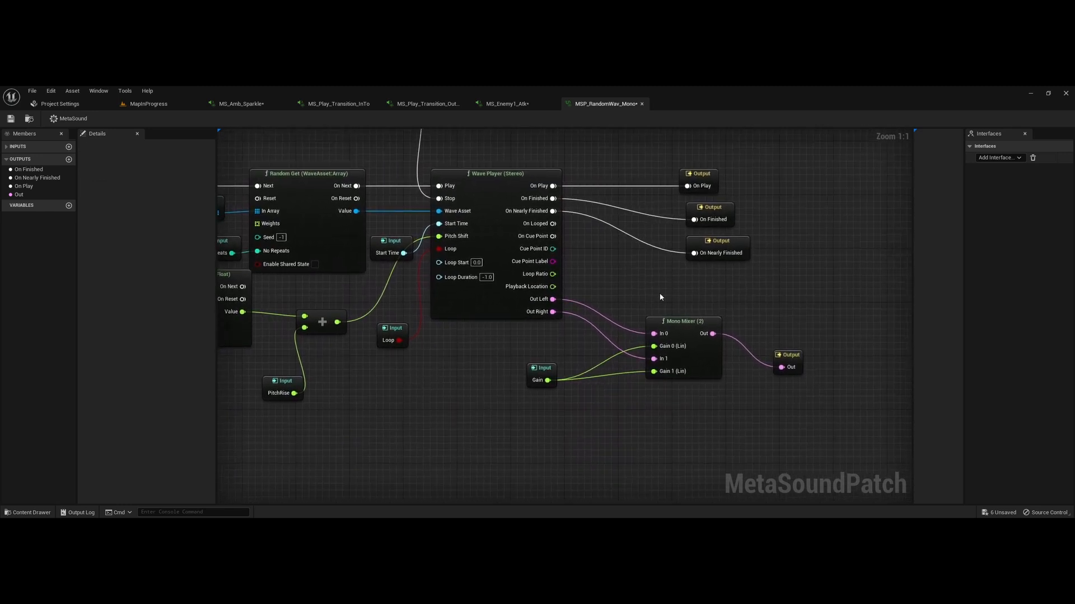
left_click_drag(648, 281, 692, 400)
left_click_drag(542, 368, 567, 362)
left_click(470, 416)
Move the Start Time and Loop inputs below the addition node, with Loop under Start Time.
right_click_drag(381, 408, 617, 437)
left_click_drag(629, 285, 589, 467)
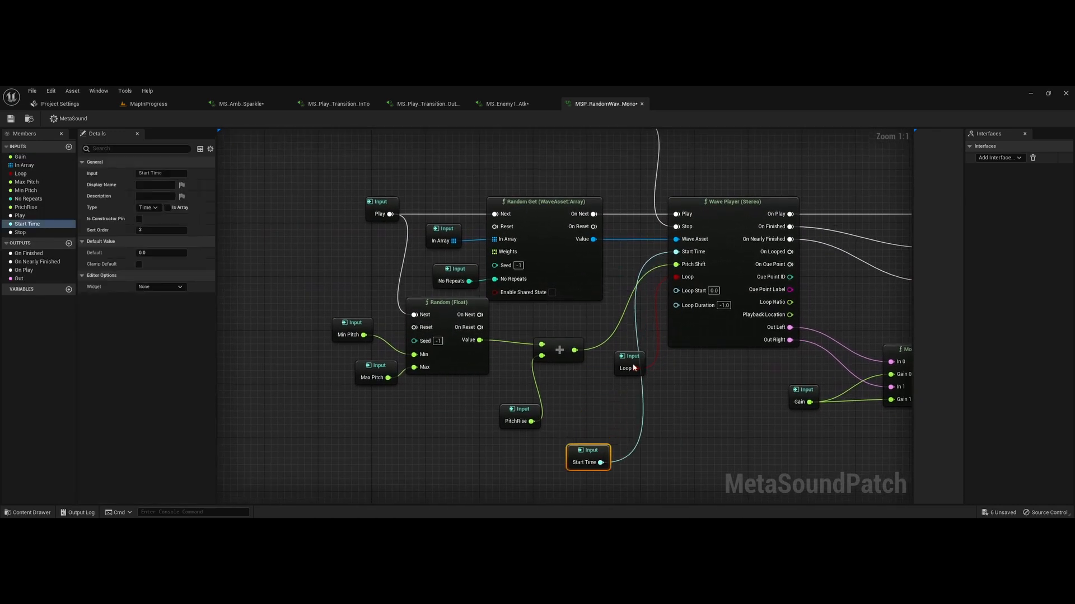
left_click_drag(635, 368, 593, 496)
right_click_drag(594, 495, 663, 498)
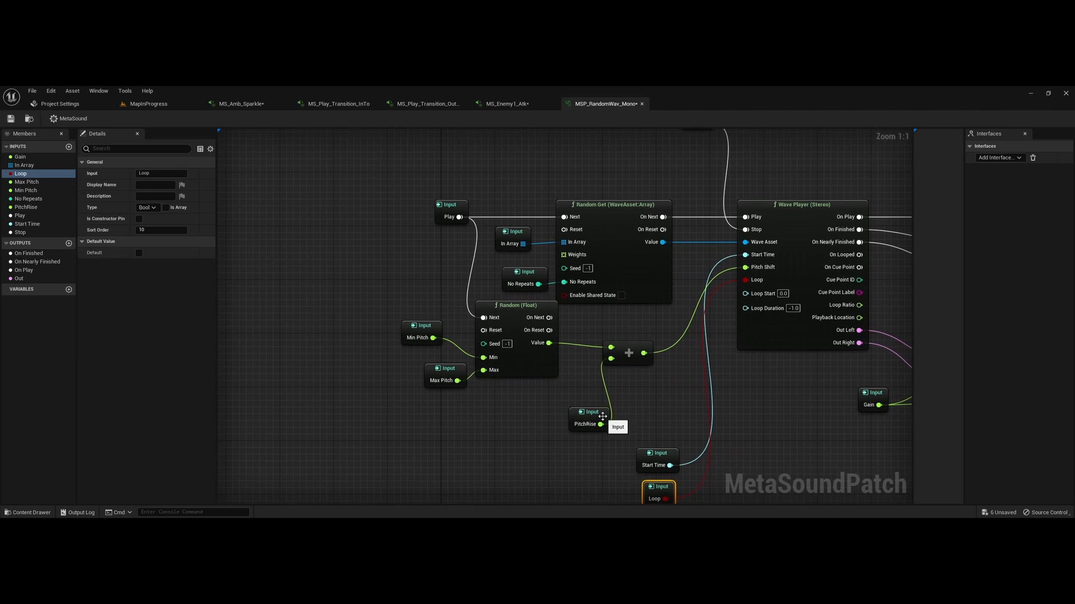
Move PitchRise away from under the addition node and Max Pitch beneath Min Pitch, and close the MSP_RandomWav_Mono patch.
left_click_drag(602, 417, 543, 412)
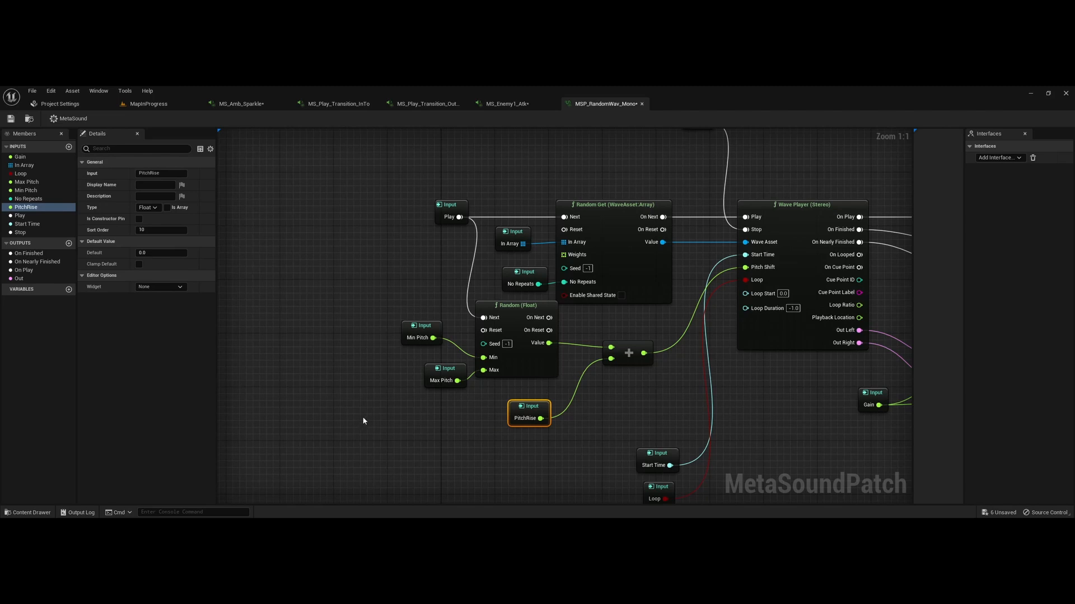
left_click_drag(445, 374, 422, 372)
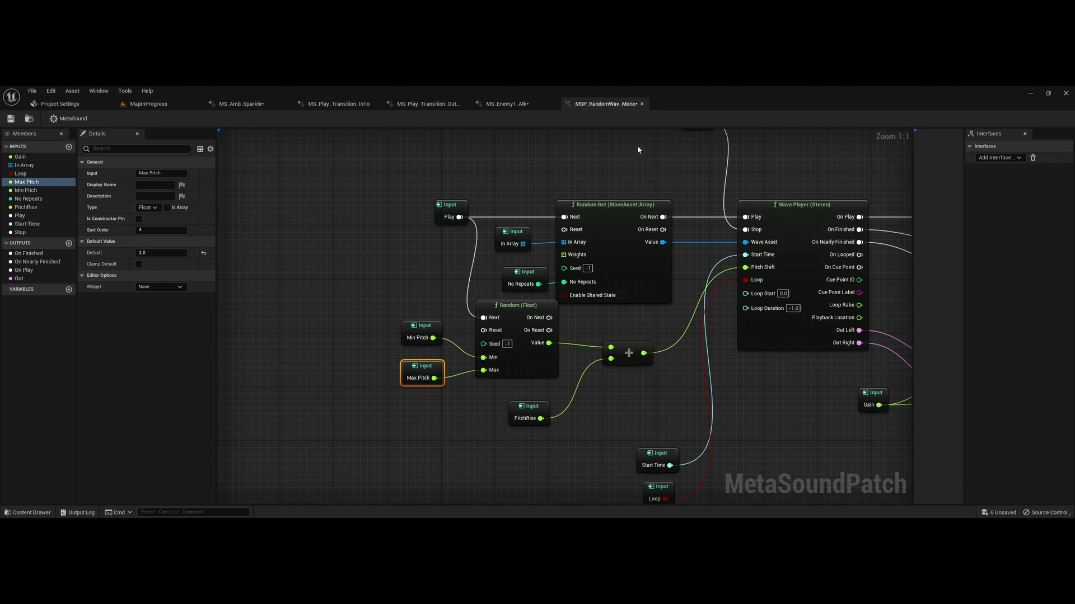
left_click(642, 104)
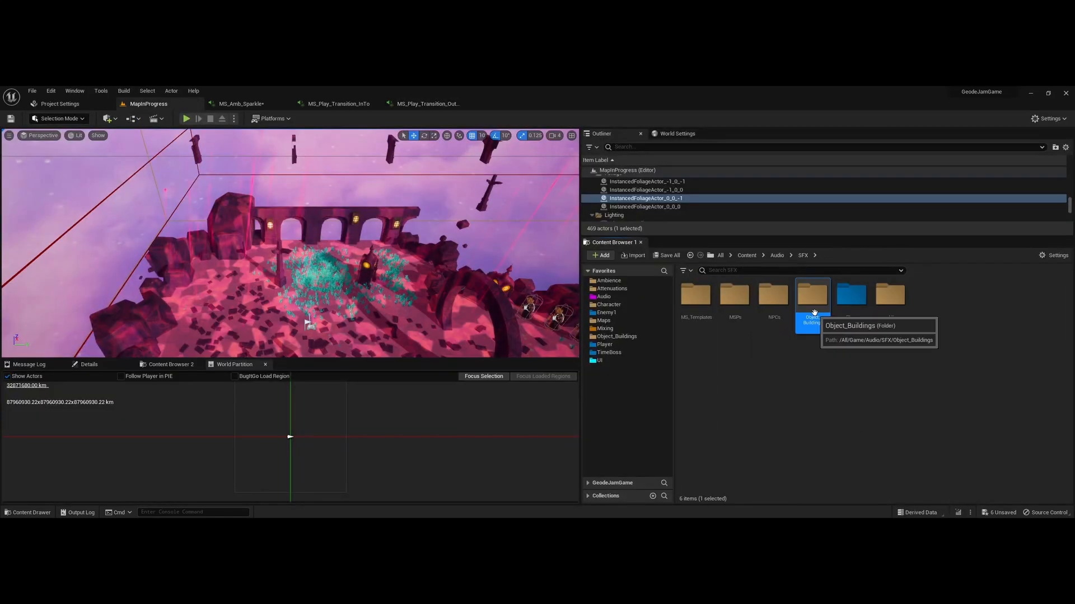
Show the Object_Buildings folder and locate the SM_ClockTower actor in the level, framing it and its surroundings.
right_click_drag(388, 270, 447, 324)
left_click(404, 246)
left_click(371, 164)
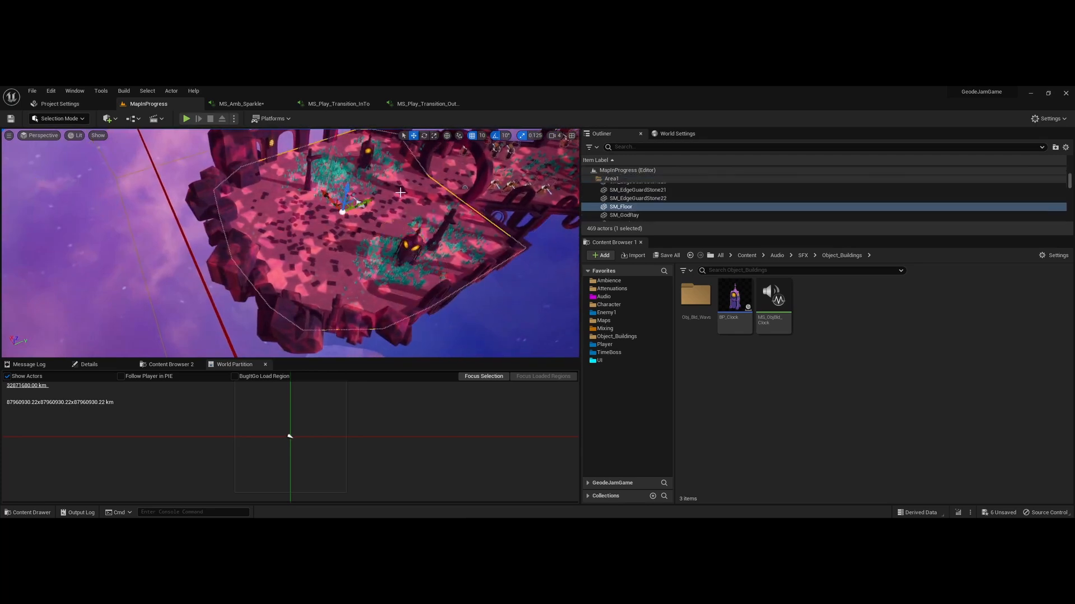
key("f")
right_click_drag(361, 247, 285, 217)
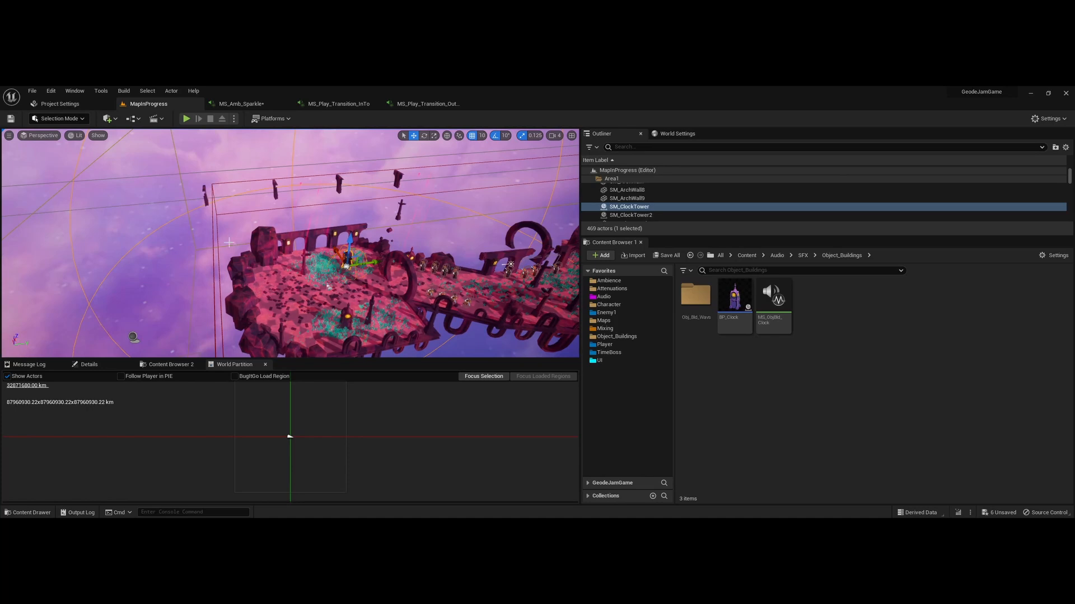
Open MS_ObjBld_Clock and inspect the clock wave assets in its In Array variable.
double_click(777, 329)
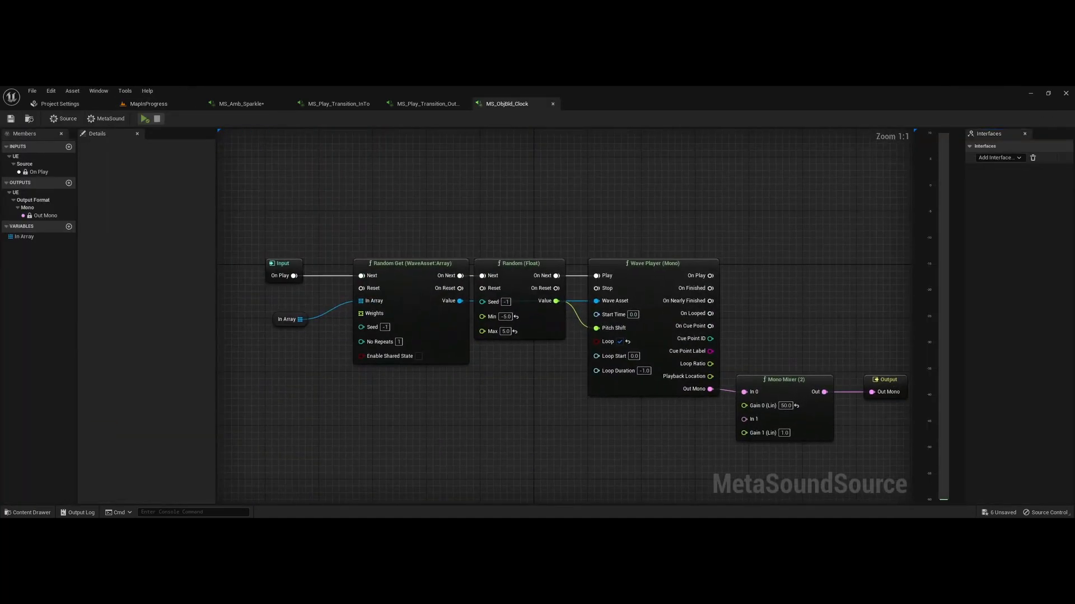
left_click(306, 319)
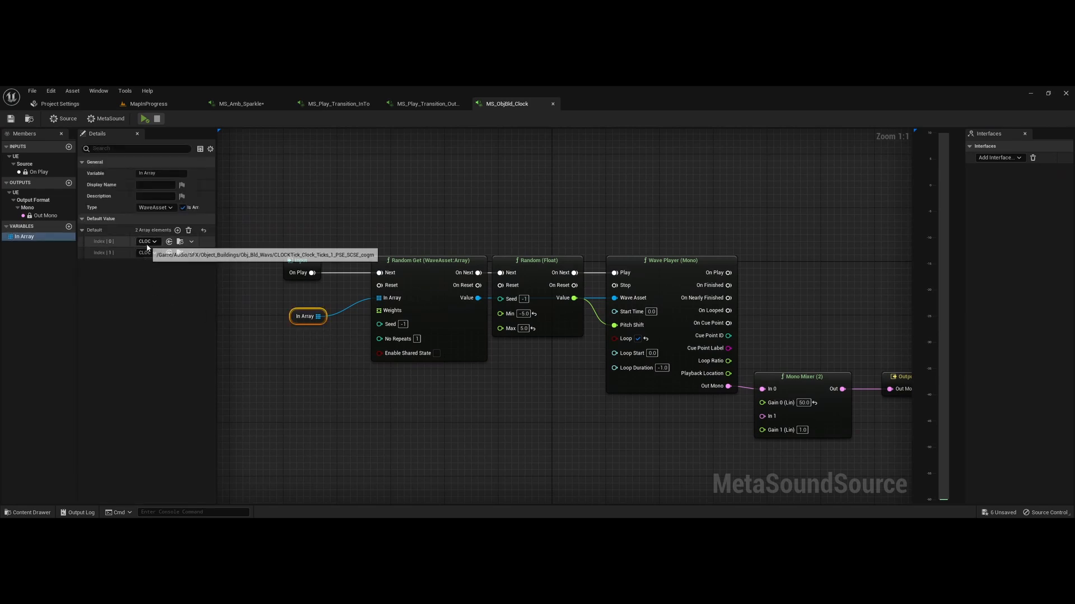
Play the MS_ObjBld_Clock MetaSound and examine its node graph through to the mono mixer and output.
left_click(582, 443)
right_click_drag(585, 445, 482, 372)
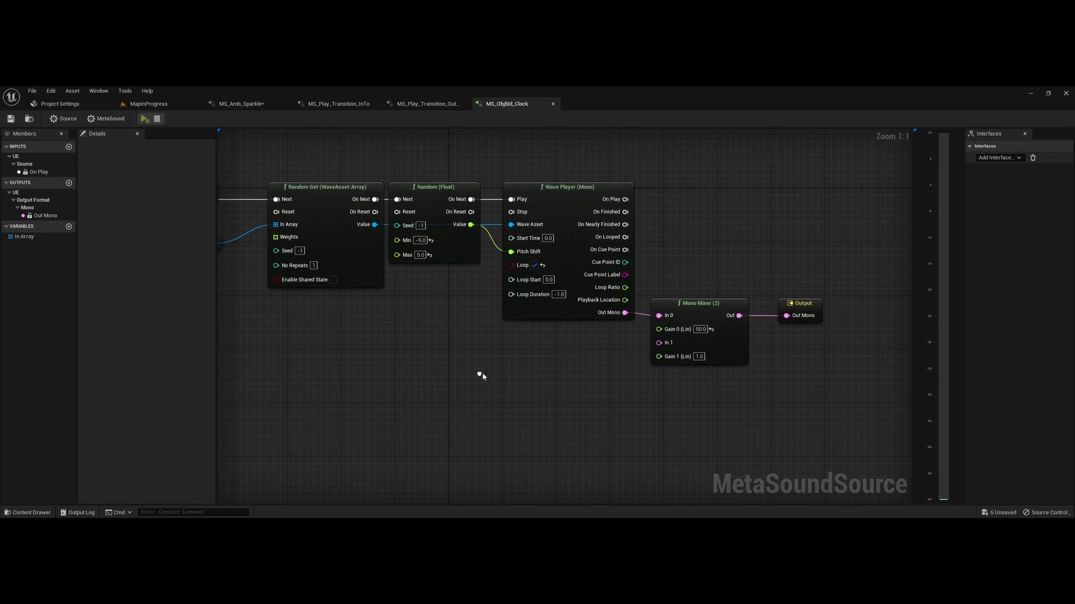
key("space")
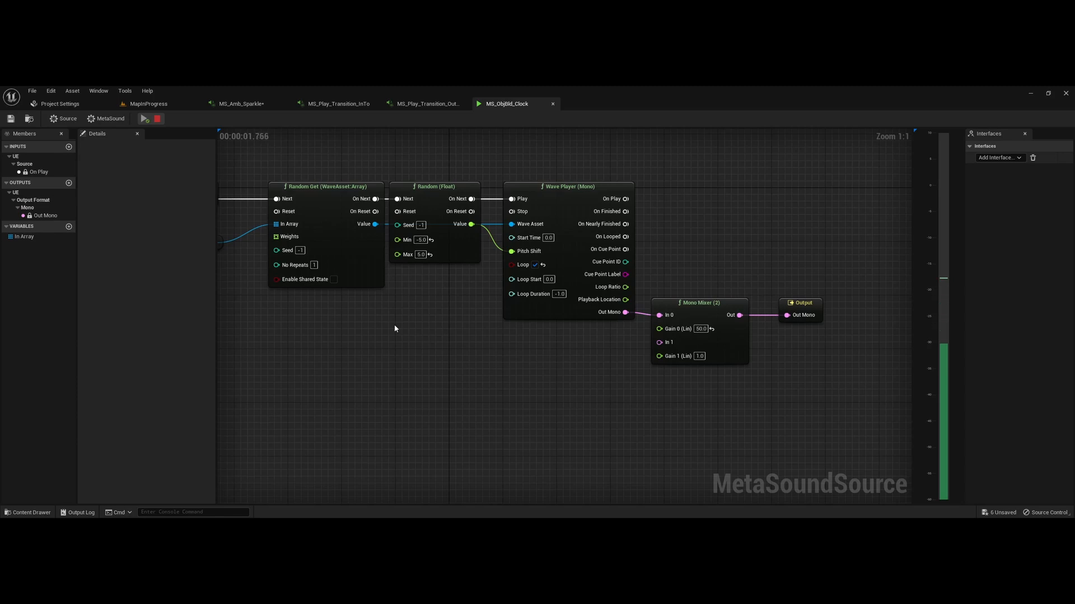
left_click_drag(431, 302, 412, 240)
right_click_drag(408, 343, 470, 376)
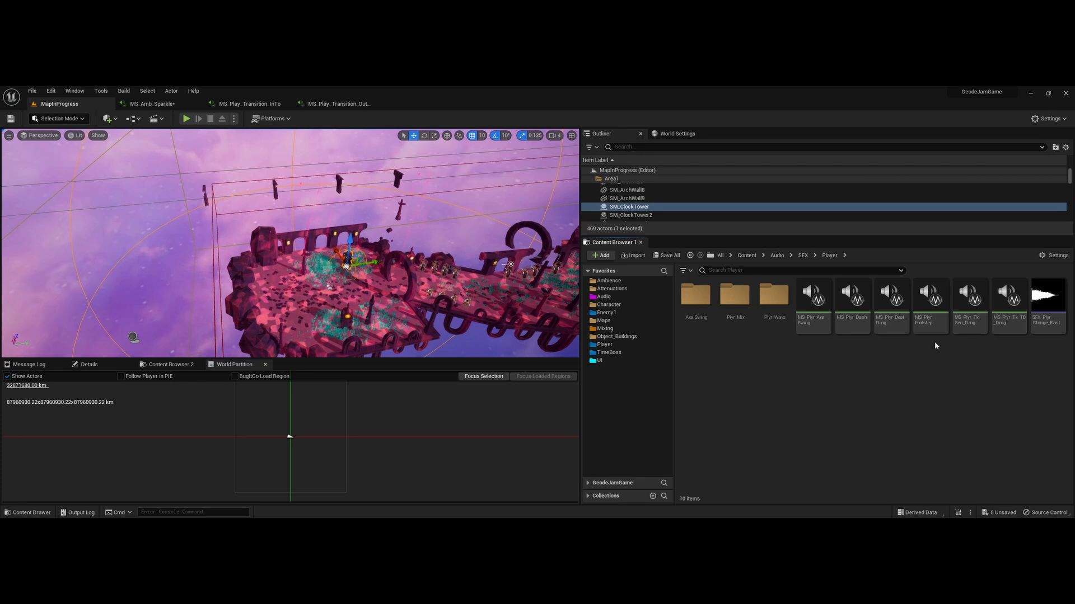
Open MS_Plyr_Footstep from the Player folder and move its Biquad Filter node slightly up and closer to the multiply node.
double_click(931, 302)
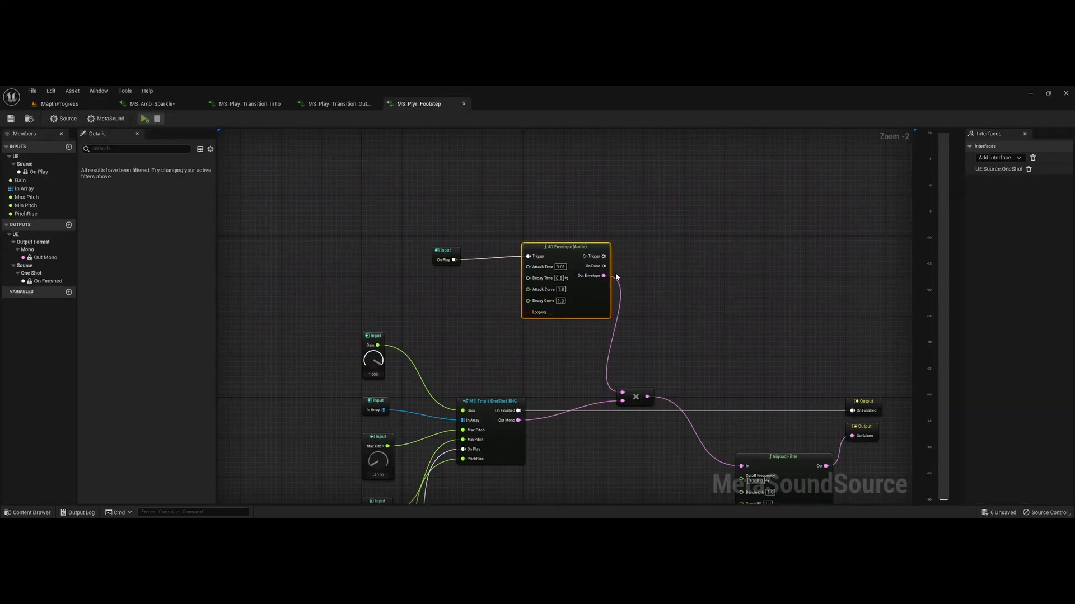
left_click(506, 316)
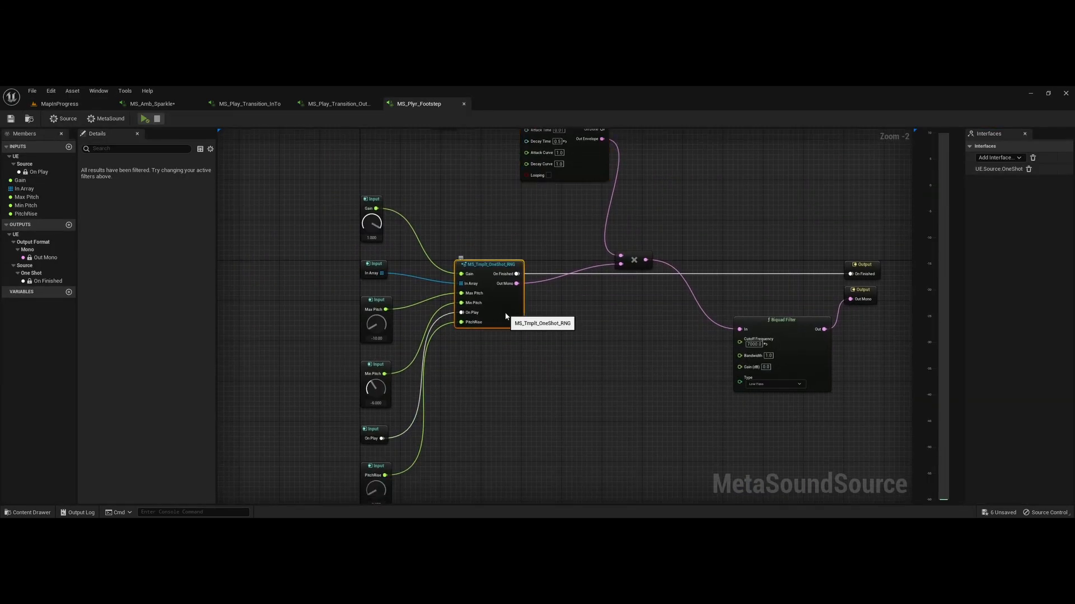
double_click(495, 266)
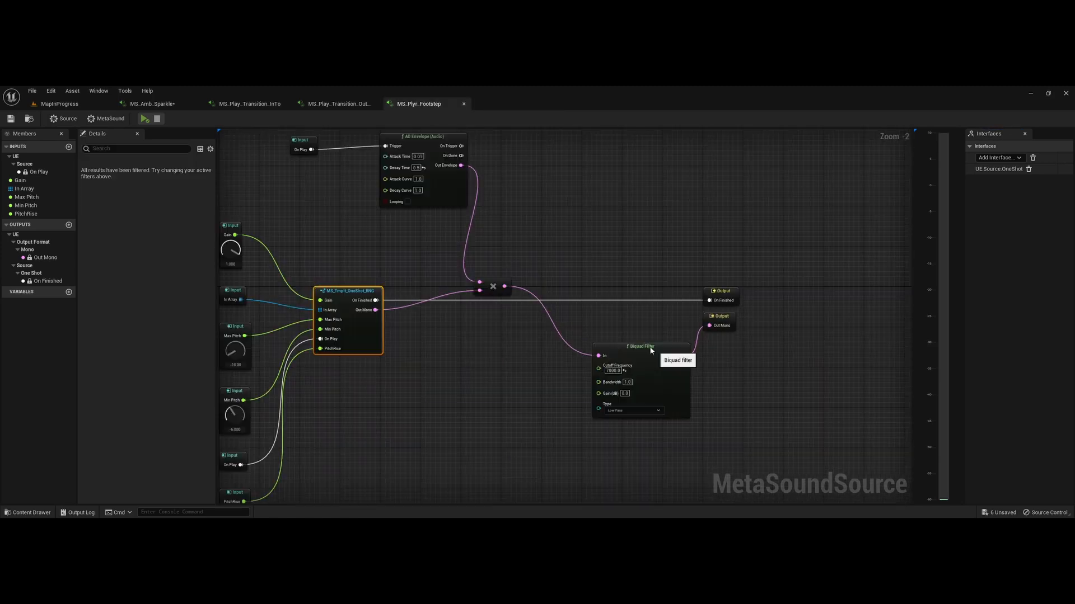
left_click_drag(653, 349, 627, 340)
right_click_drag(456, 413, 579, 455)
Play the footstep MetaSound, stop it and close its editor.
key("space")
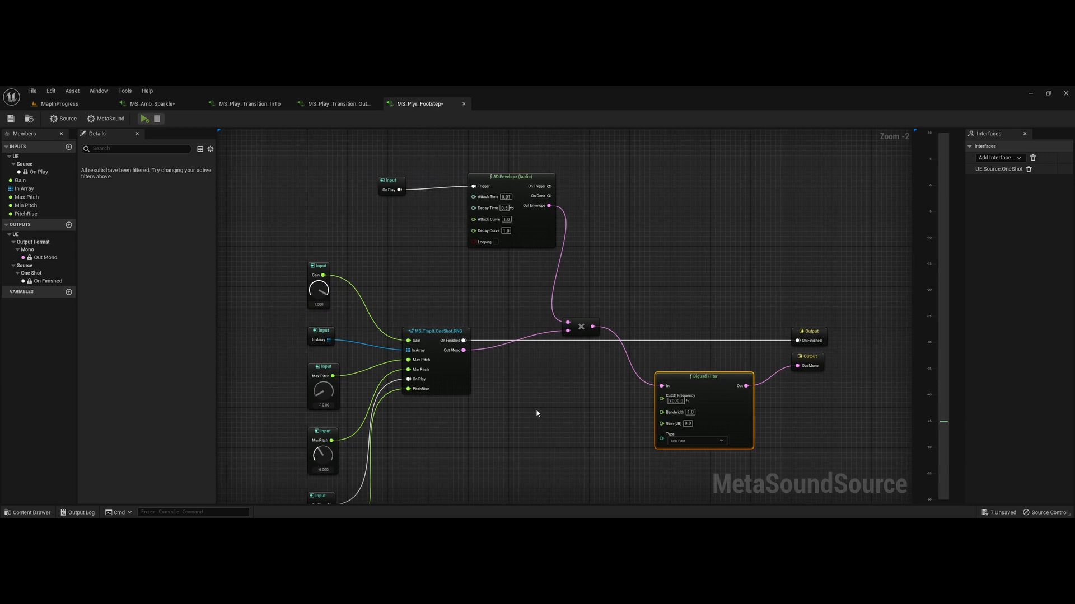
key("space")
left_click(463, 104)
Open and play the player MetaSounds MS_Plyr_Tk_TB_Dmg and MS_Plyr_Axe_Swing.
left_click(1013, 324)
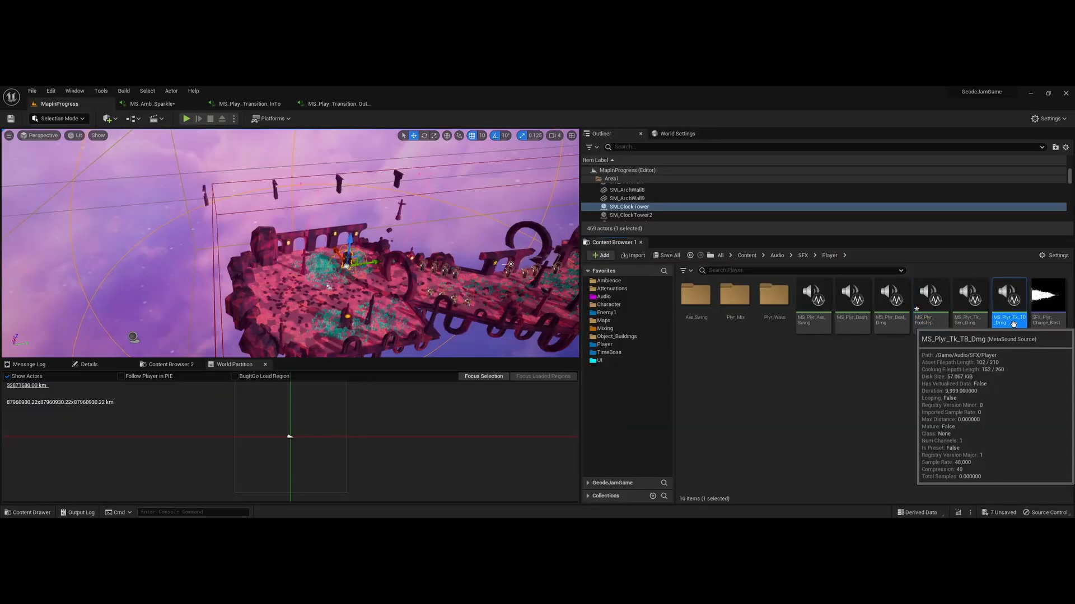
double_click(1013, 324)
key("space")
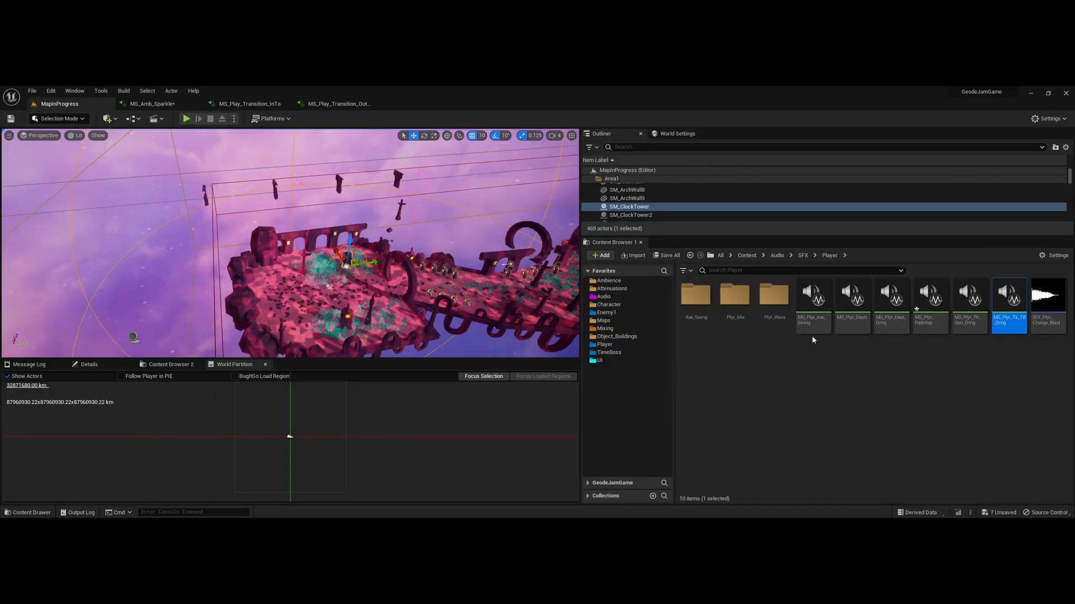
double_click(813, 325)
key("space")
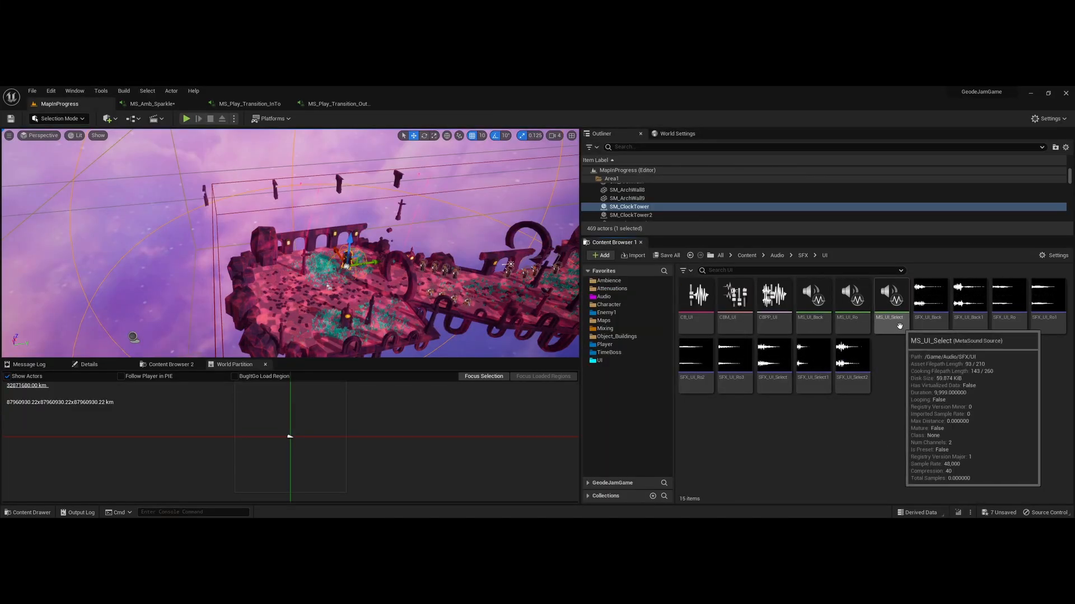
Open MS_UI_Back from the UI folder, inspect its In Array variable, play the sound and close it.
double_click(806, 320)
left_click(458, 323)
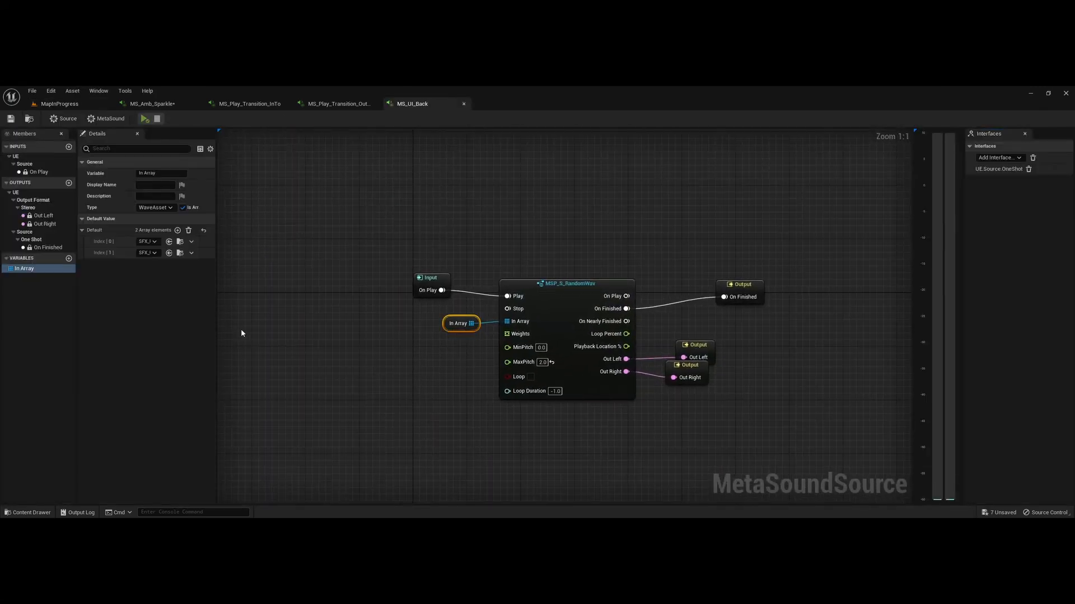
key("space")
left_click(463, 104)
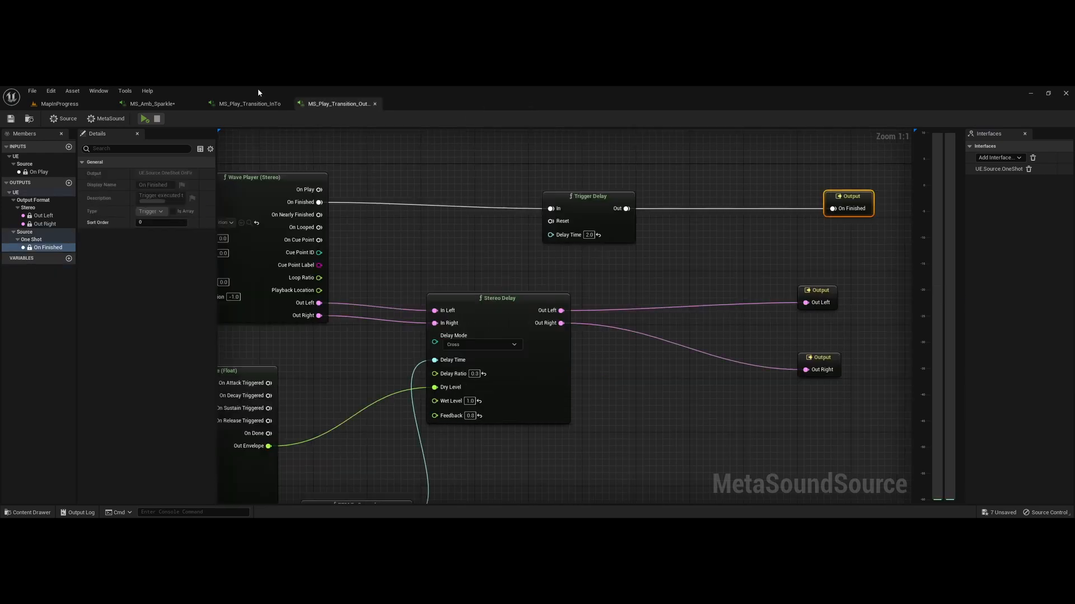
Open MS_UI_Ro from the UI folder, view its MSP_S_RandomWav graph and close it.
left_click(60, 103)
double_click(852, 313)
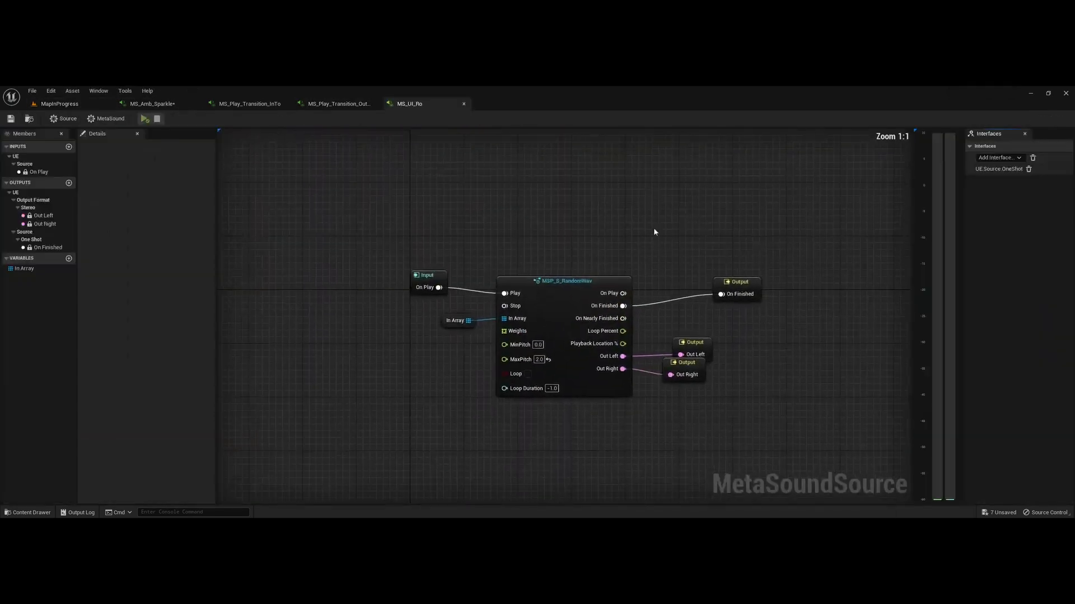
left_click(464, 104)
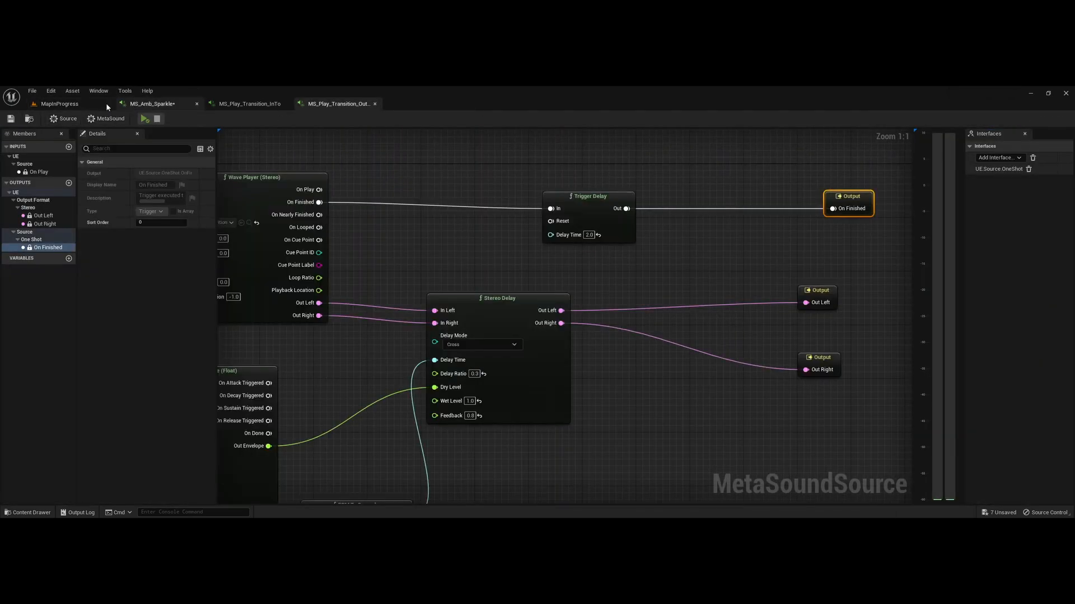
Return to the level and preview the MS_UI_Select and MS_UI_Back sounds directly from the UI folder.
left_click(59, 104)
left_click(890, 295)
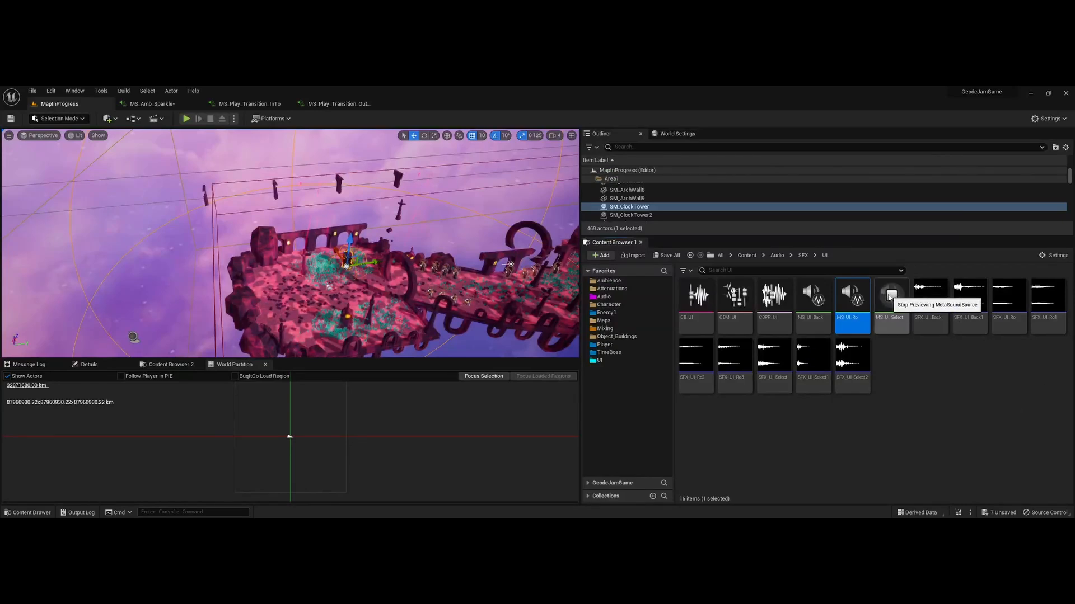
left_click(813, 295)
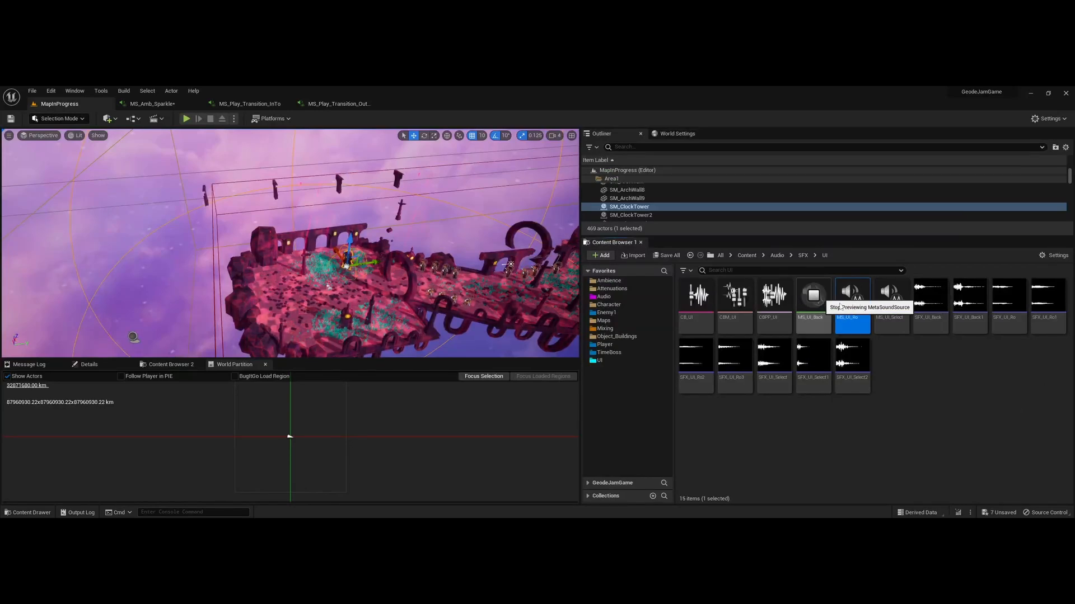
left_click(958, 405)
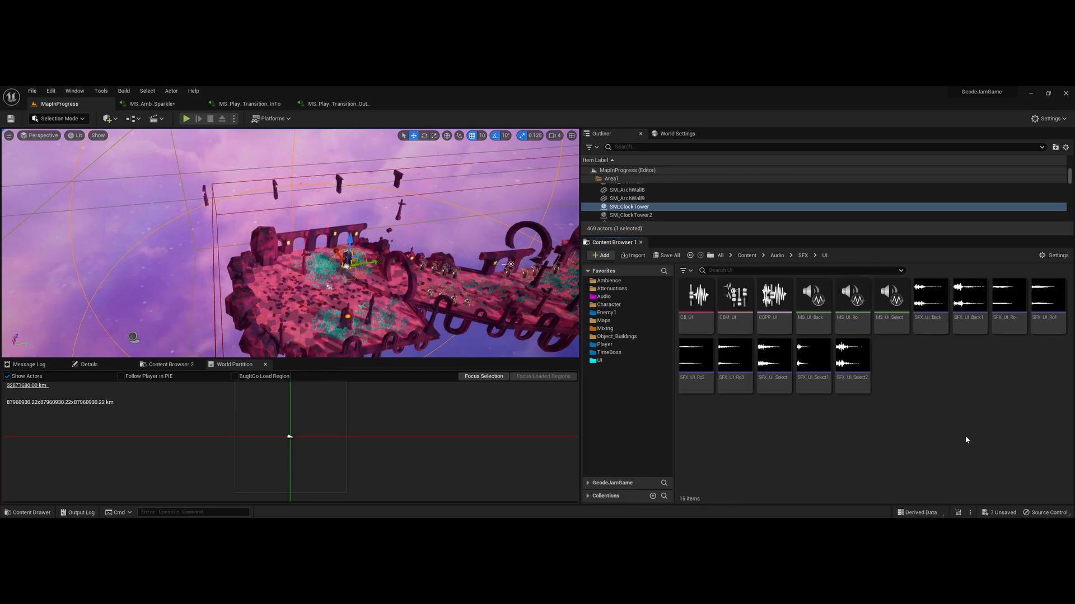
Go up to the Audio folder and open its Attenuations folder.
left_click(802, 256)
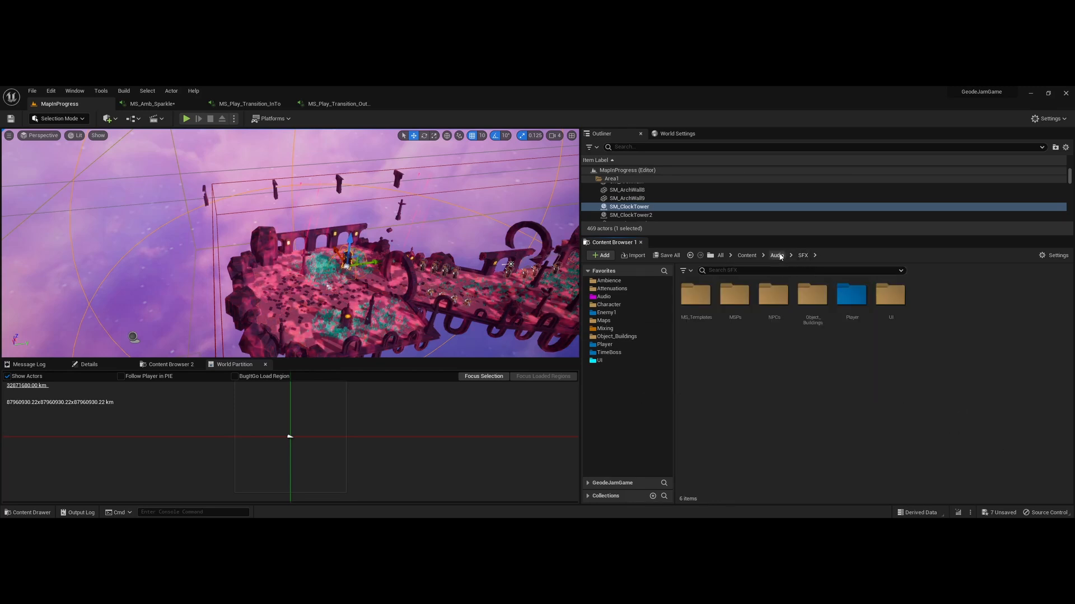
left_click(791, 256)
left_click(777, 255)
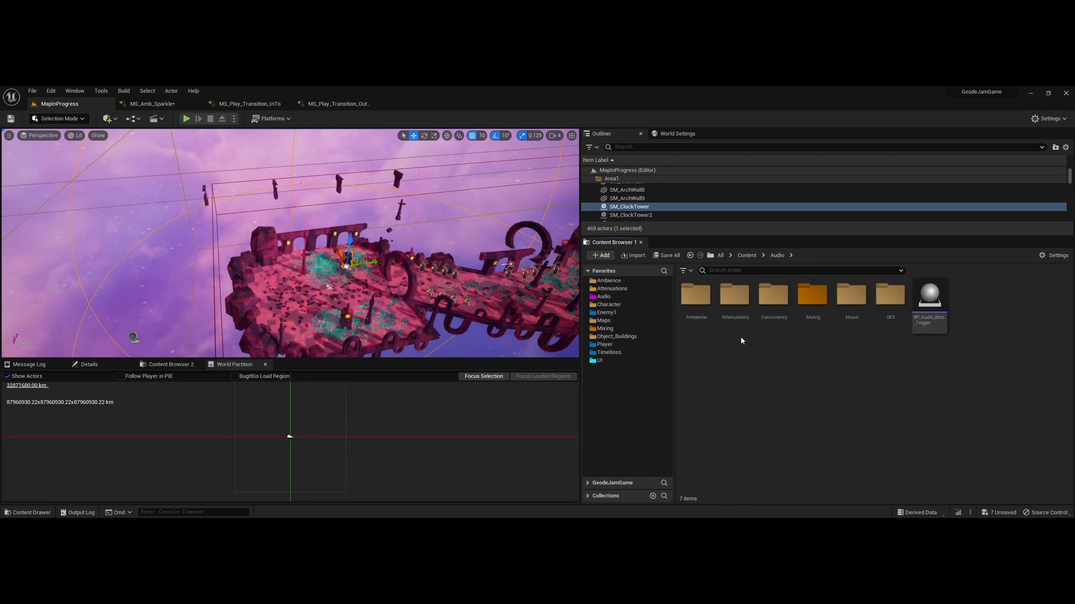
left_click(734, 296)
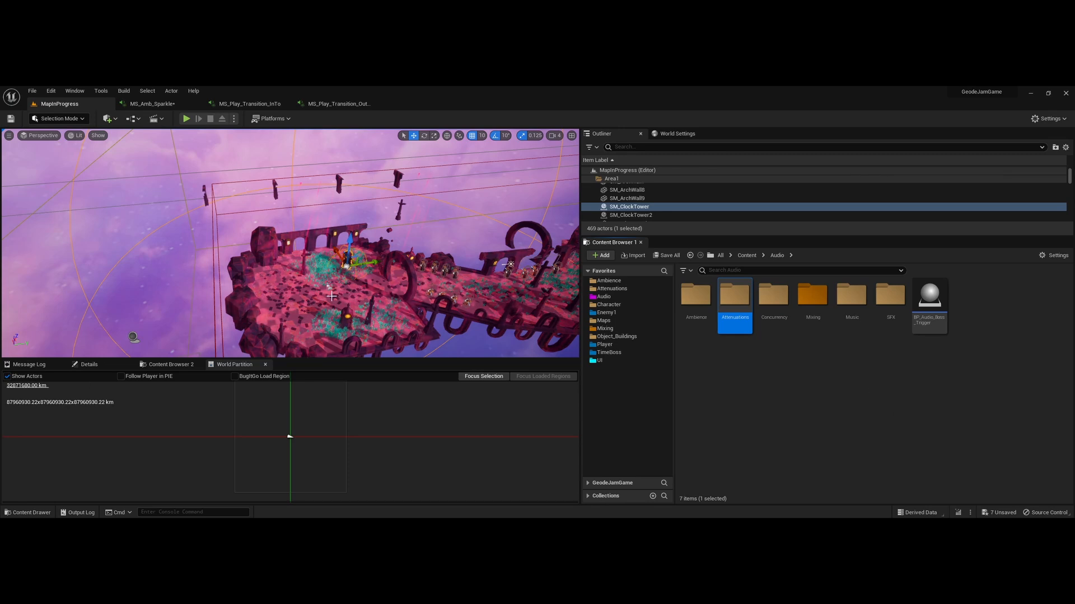
scroll(357, 311, "up", 3)
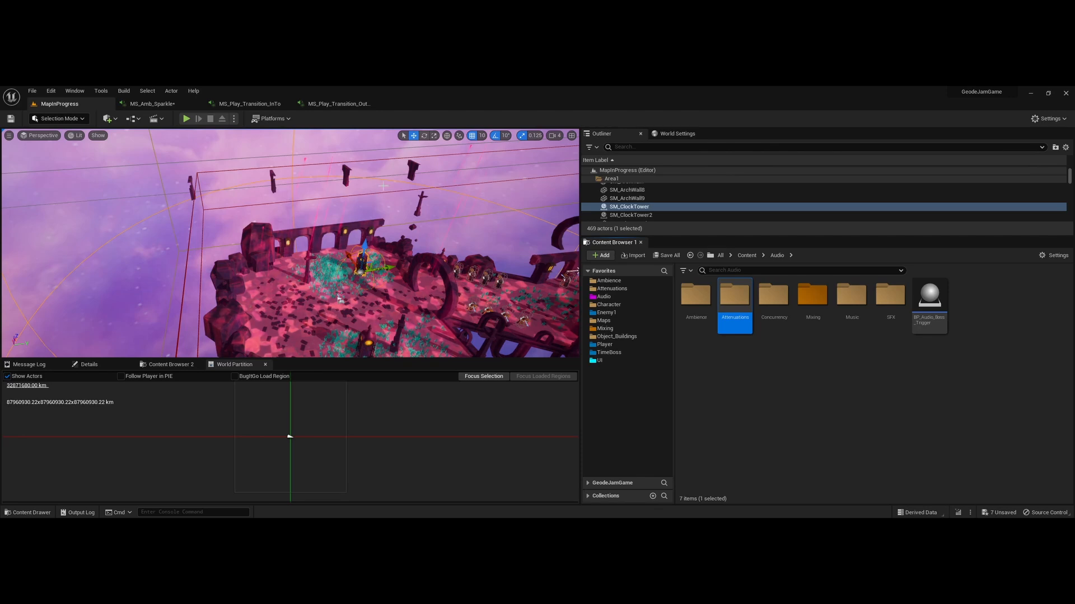
double_click(735, 312)
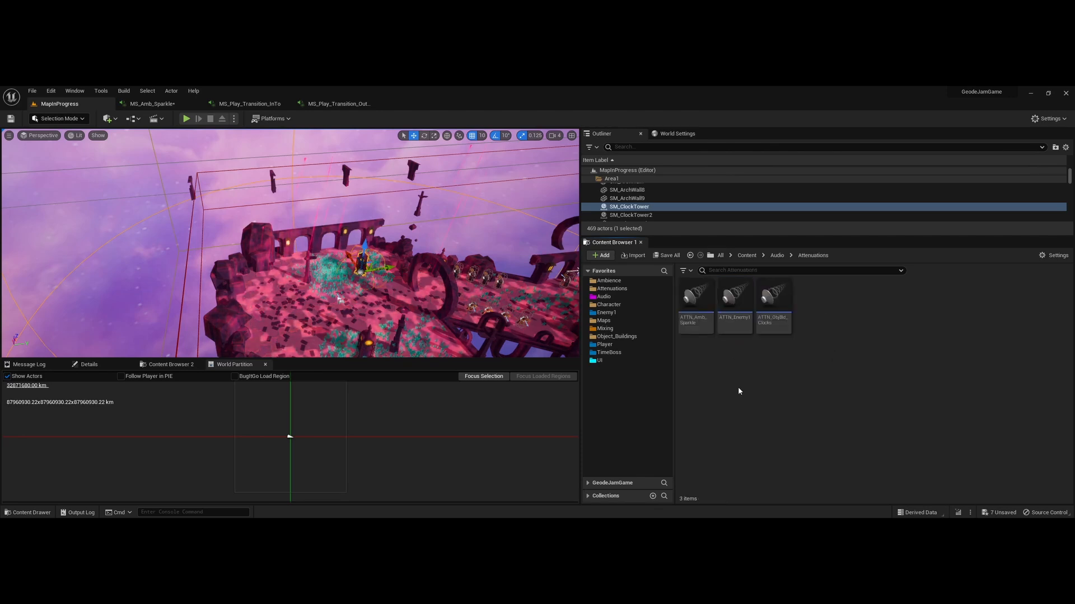
Open ATTN_ObjBld_Clocks, review its volume attenuation settings and available attenuation functions, and return to the level.
double_click(781, 327)
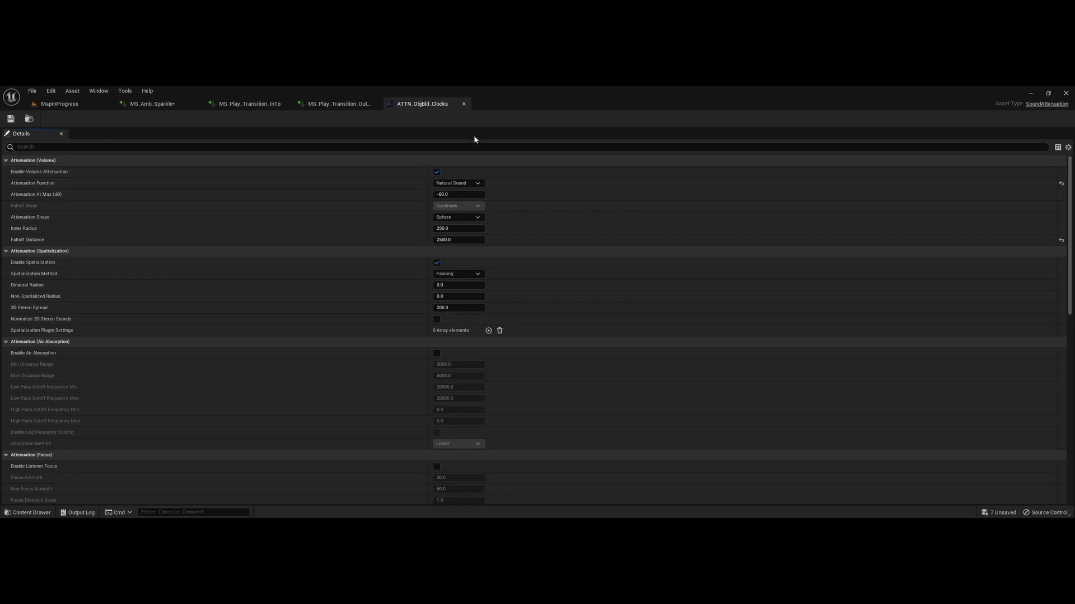
left_click(456, 183)
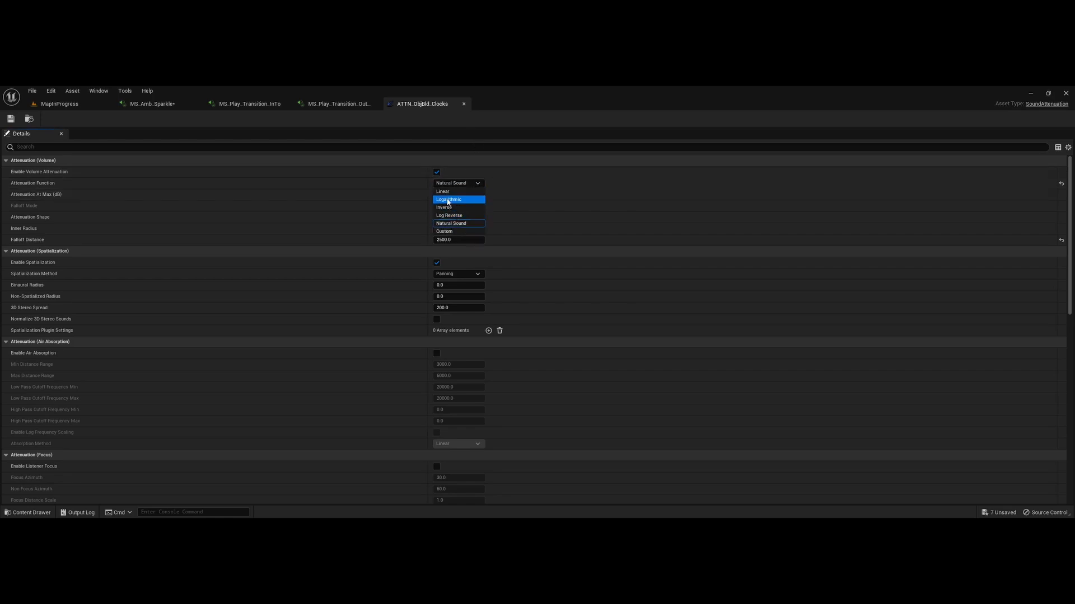
left_click(555, 133)
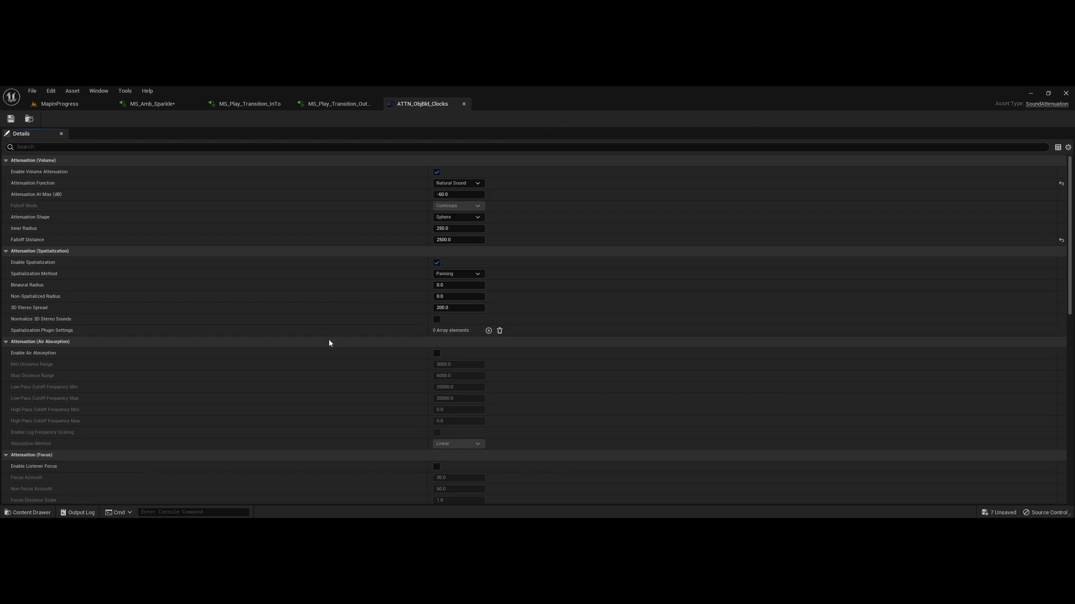
key("ctrl+w")
left_click(52, 105)
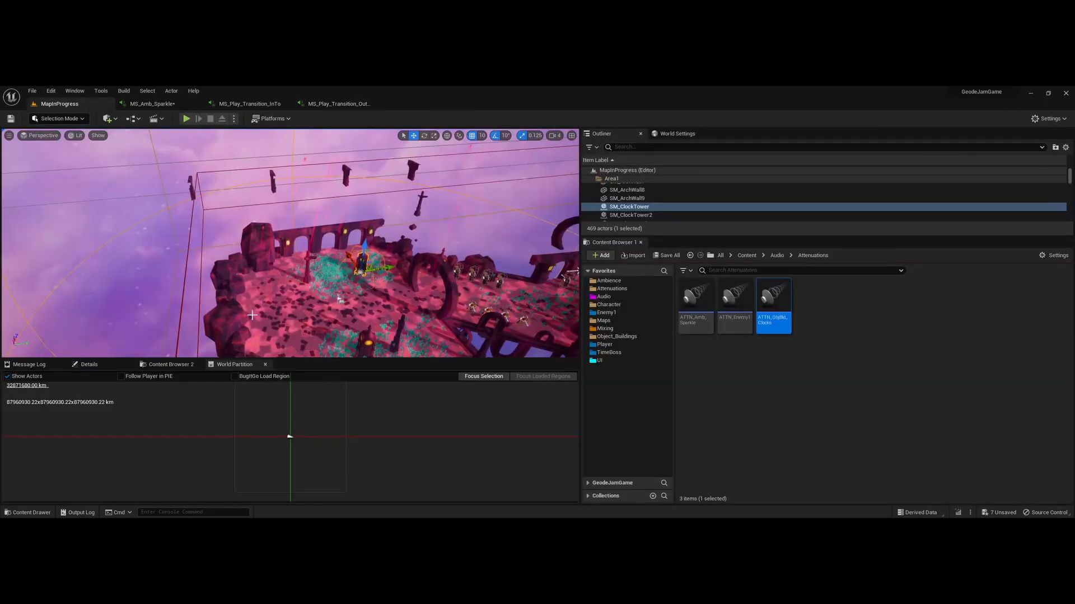
Open SCC_Enemy1 from the Audio Concurrency folder, review its Max Count and resolution rule, and return to the level.
right_click_drag(359, 271, 389, 284)
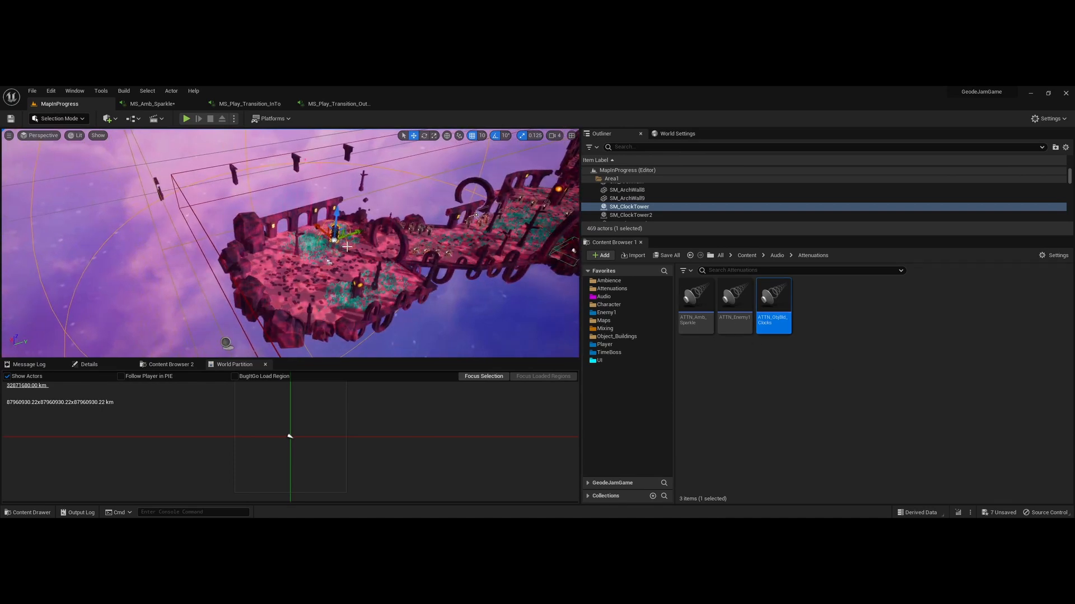
right_click_drag(347, 247, 291, 266)
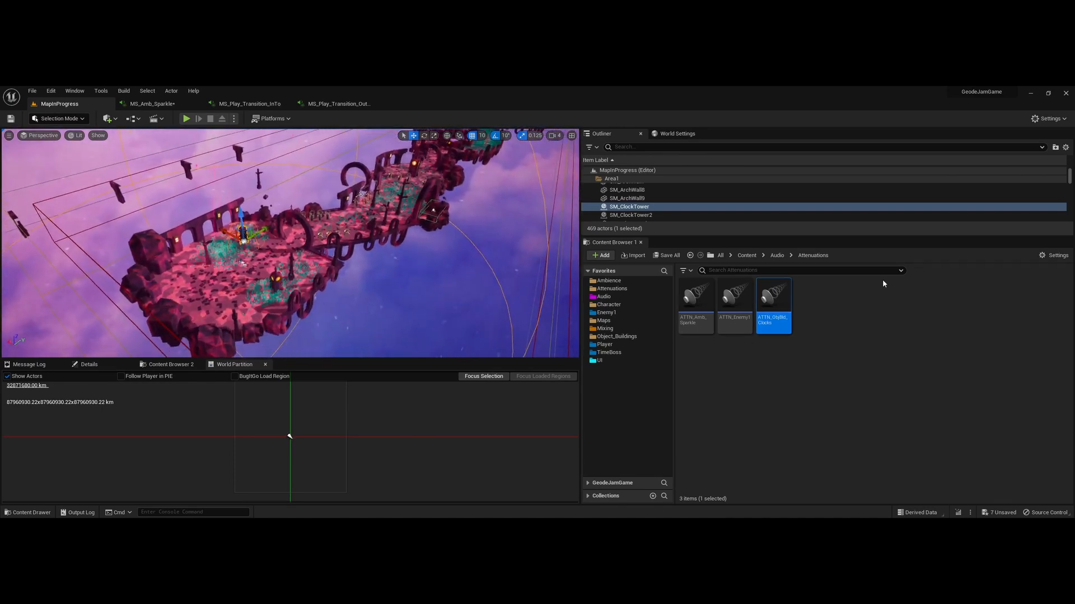
left_click(777, 255)
double_click(773, 311)
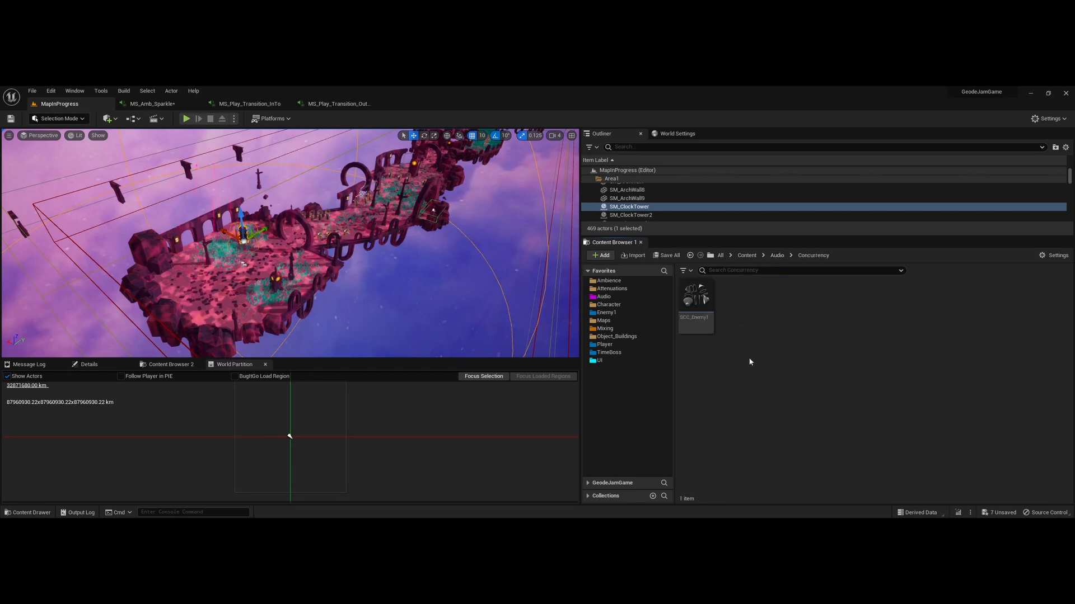
left_click(693, 325)
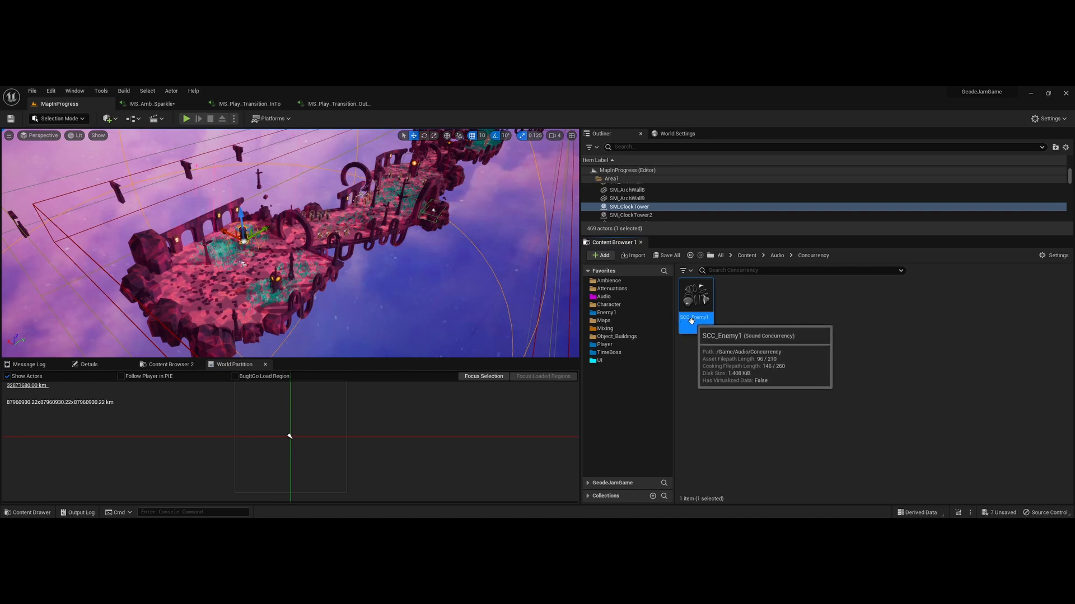
double_click(692, 323)
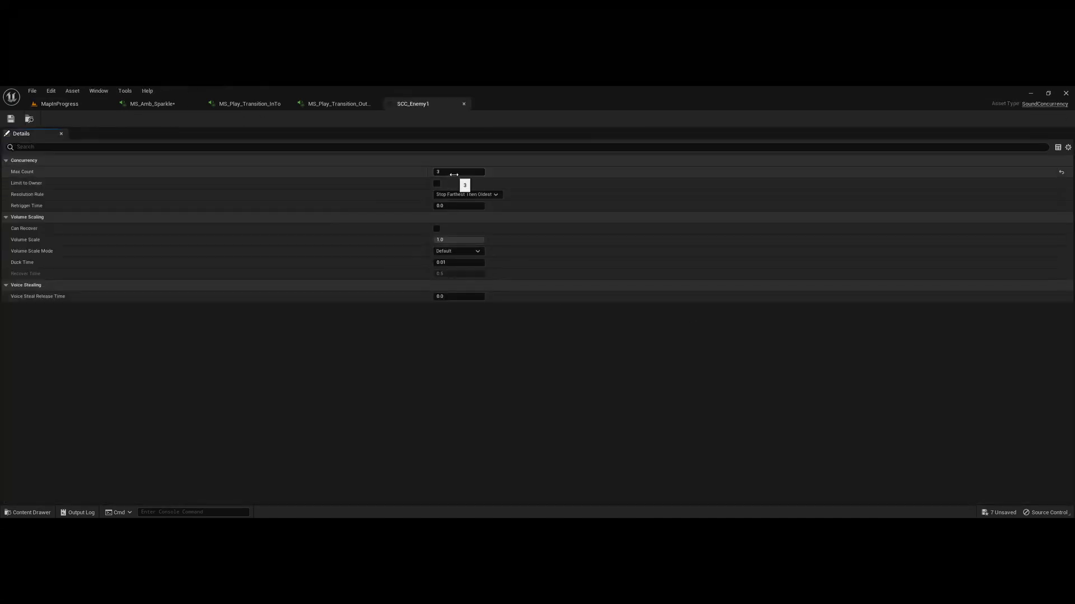
left_click(464, 104)
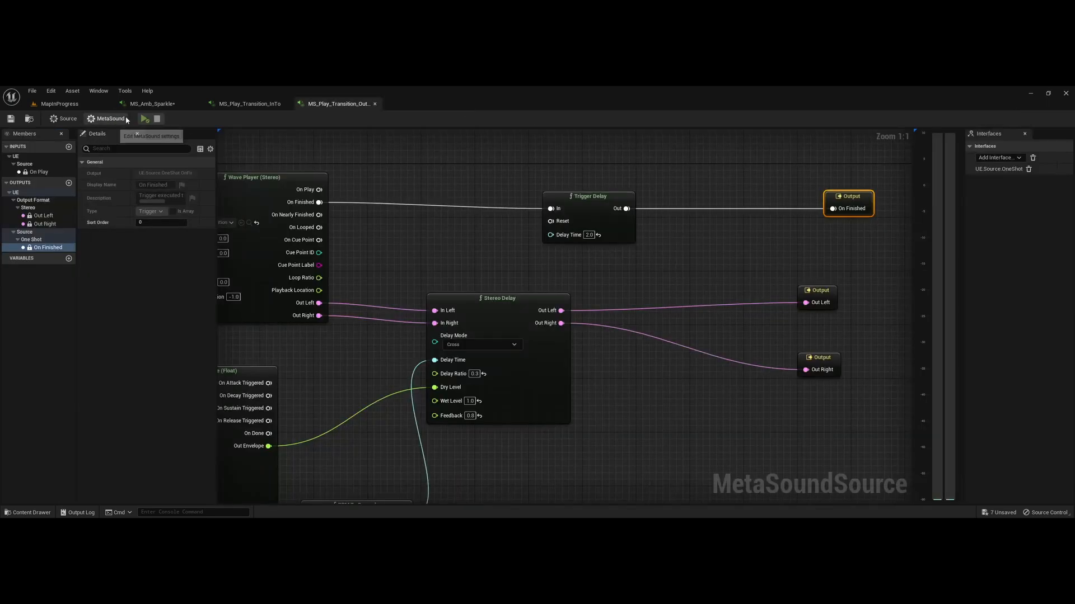
left_click(59, 104)
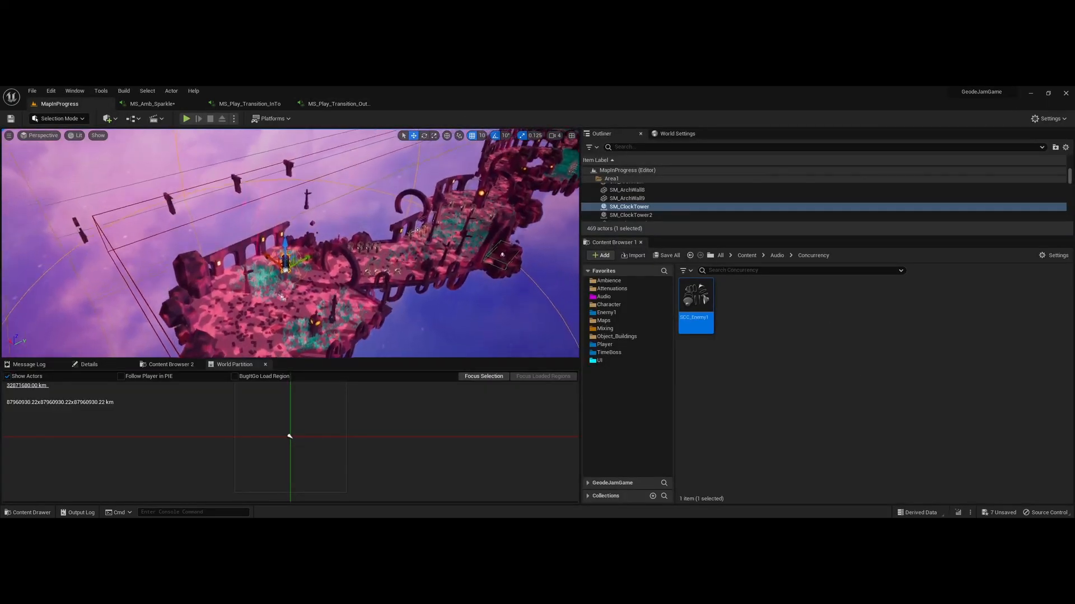
Examine the groups of enemies on the platforms around the clock tower in the level.
key("w")
mouse_move(219, 221)
right_mouse_down()
mouse_move(224, 246)
mouse_move(247, 221)
mouse_move(240, 235)
mouse_move(219, 221)
right_mouse_up()
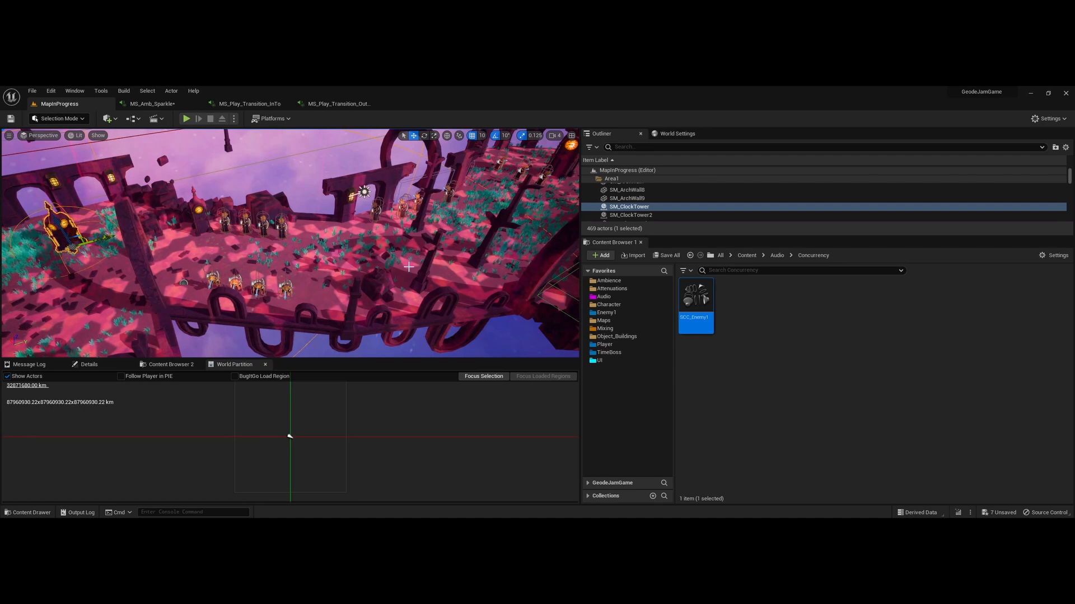
right_click_drag(421, 249, 358, 229)
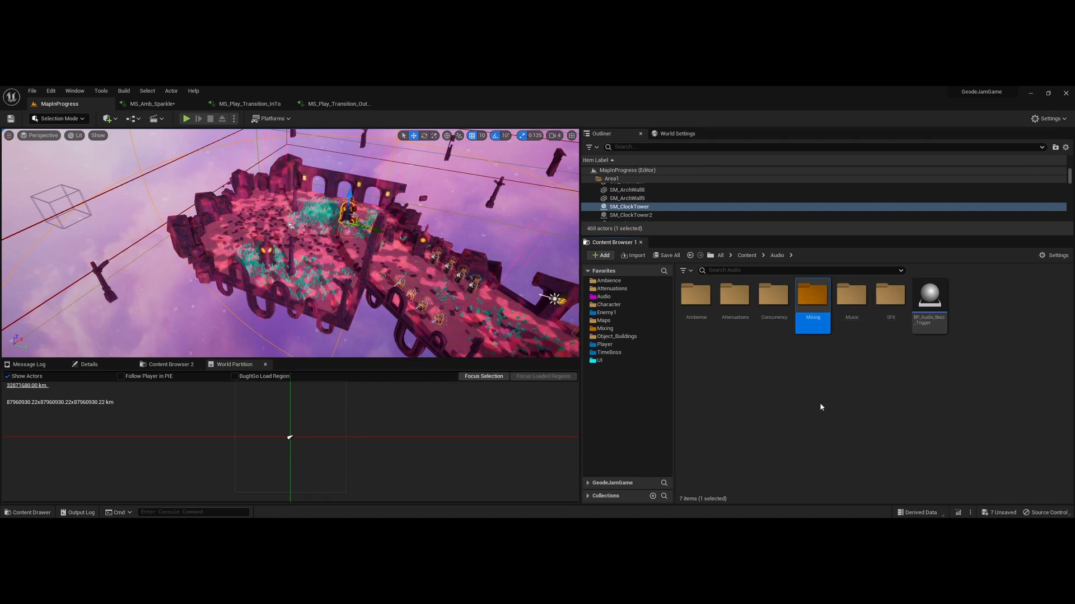
Open the Mixing folder and go through its control buses, including CB_Master, CB_Music and CB_Pitch_All.
double_click(812, 310)
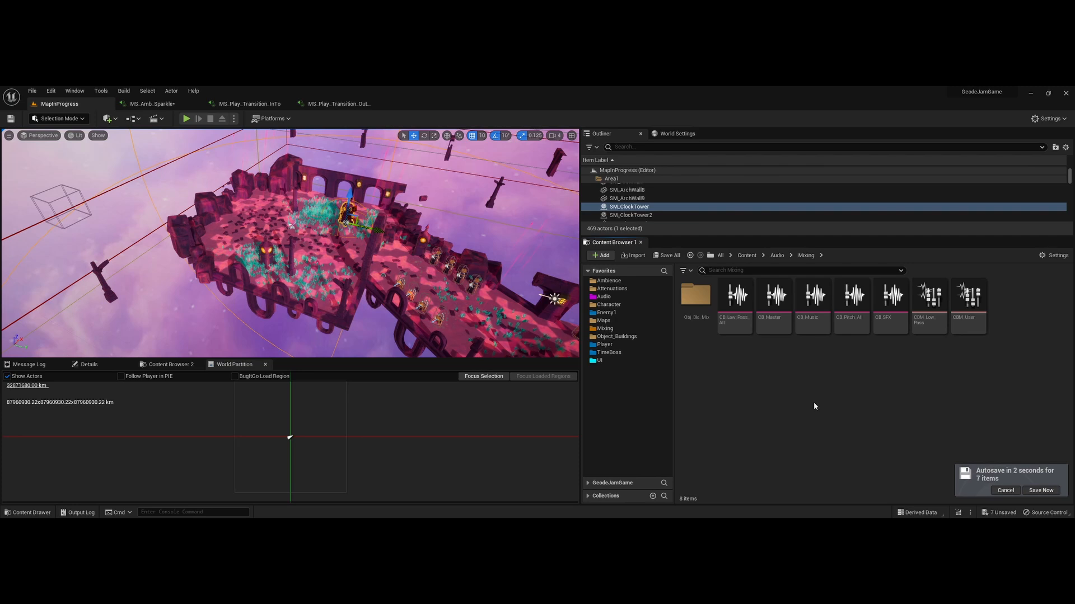
left_click(816, 325)
left_click(780, 324)
left_click(808, 326)
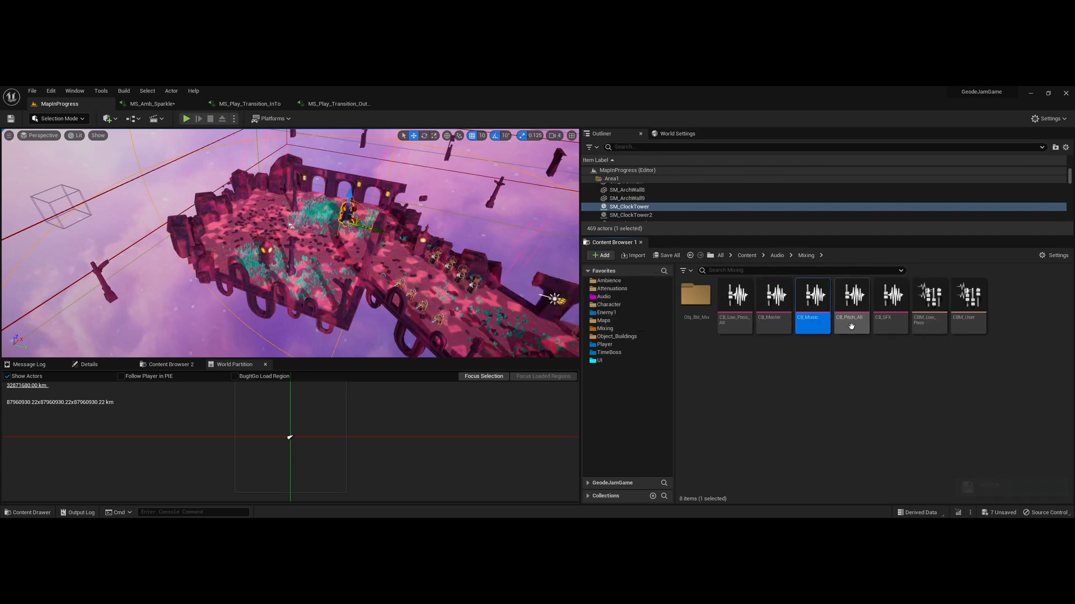
left_click(775, 328)
left_click(812, 328)
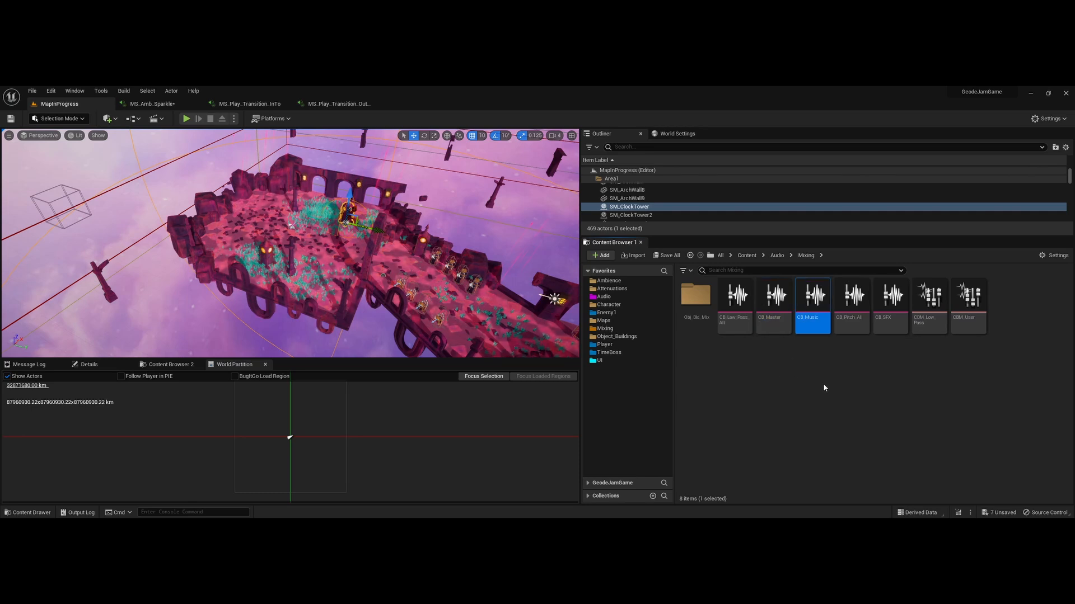
left_click(854, 324)
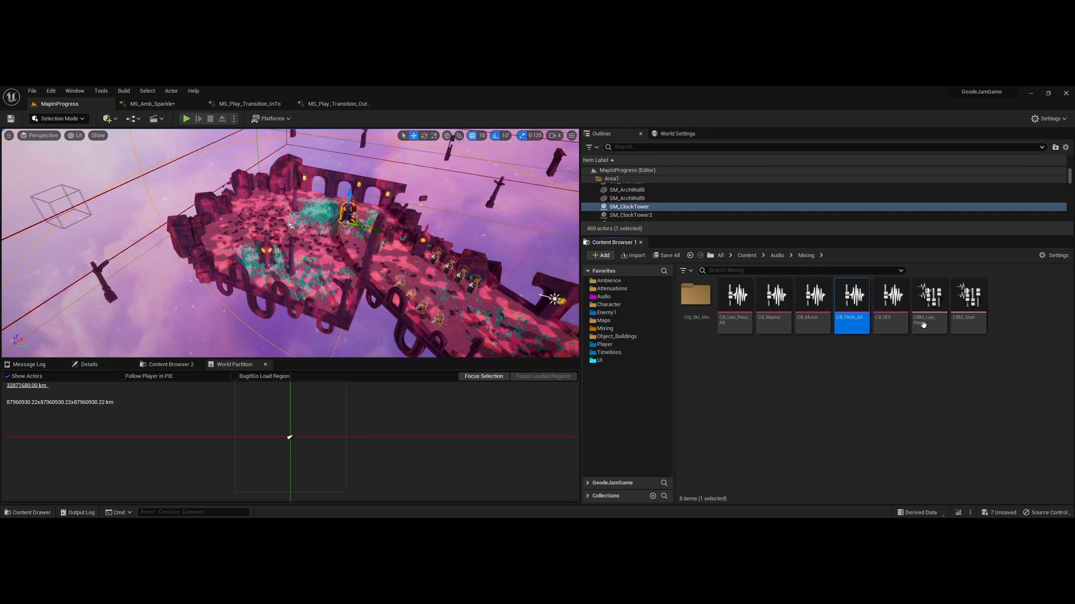
key("Left")
key("Left")
key("Left")
key("Right")
key("Right")
key("Left")
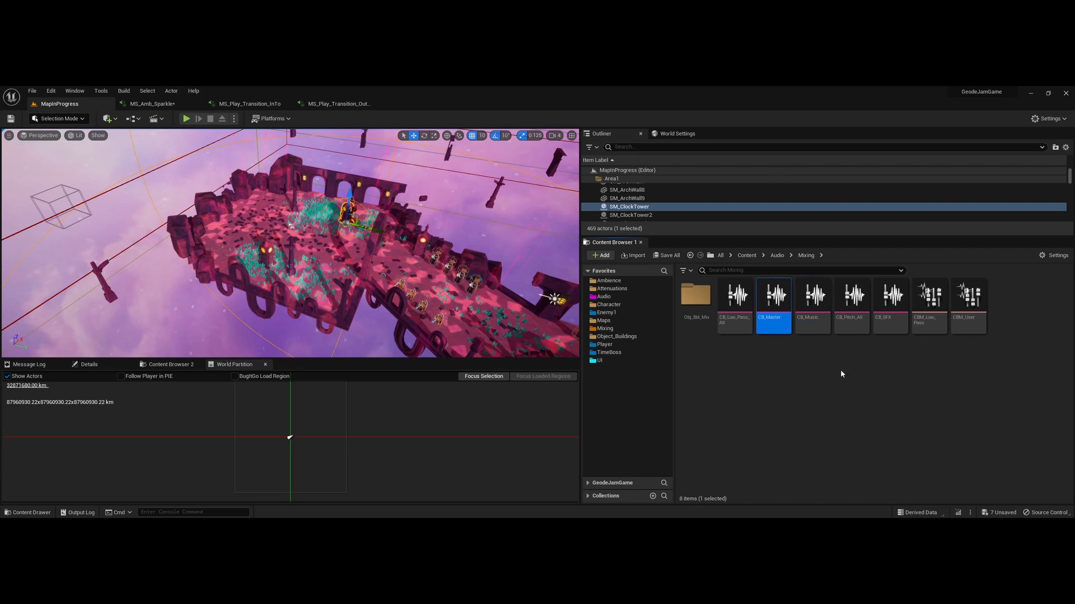
Open the CB_Master control bus, review its parameter setting, and return to the level.
double_click(770, 326)
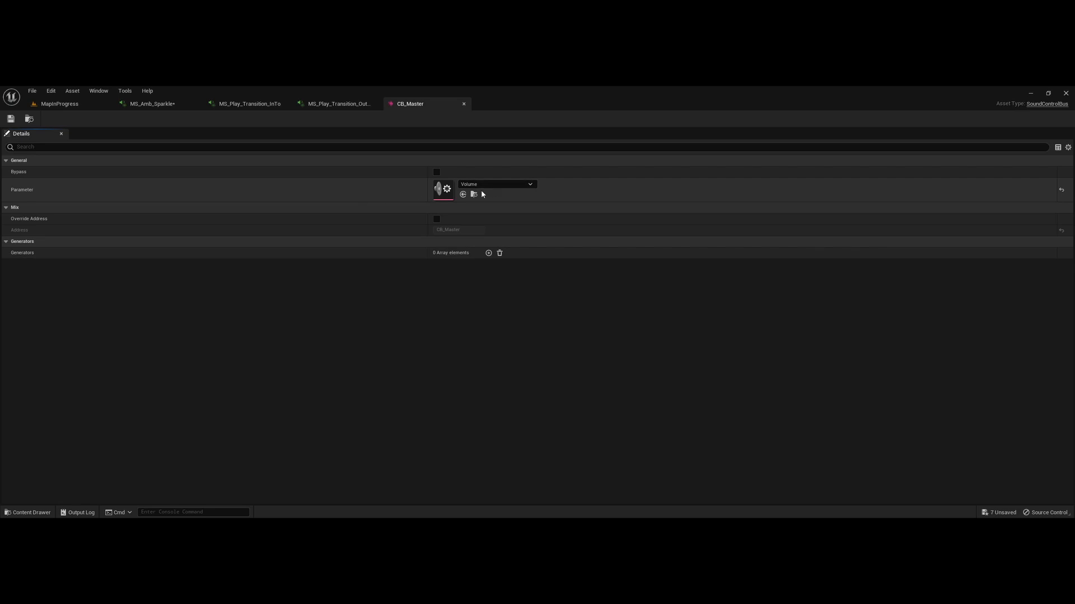
left_click(463, 103)
left_click(74, 106)
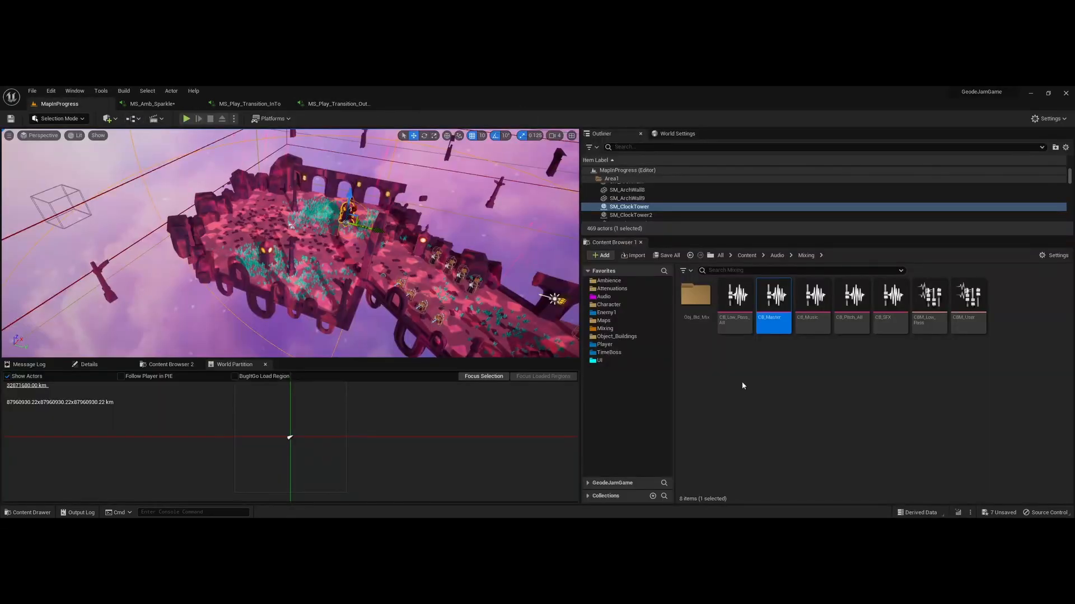
Open the CB_Pitch_All and CB_Low_Pass_All control buses in turn, review each one's parameter, and close them.
double_click(853, 316)
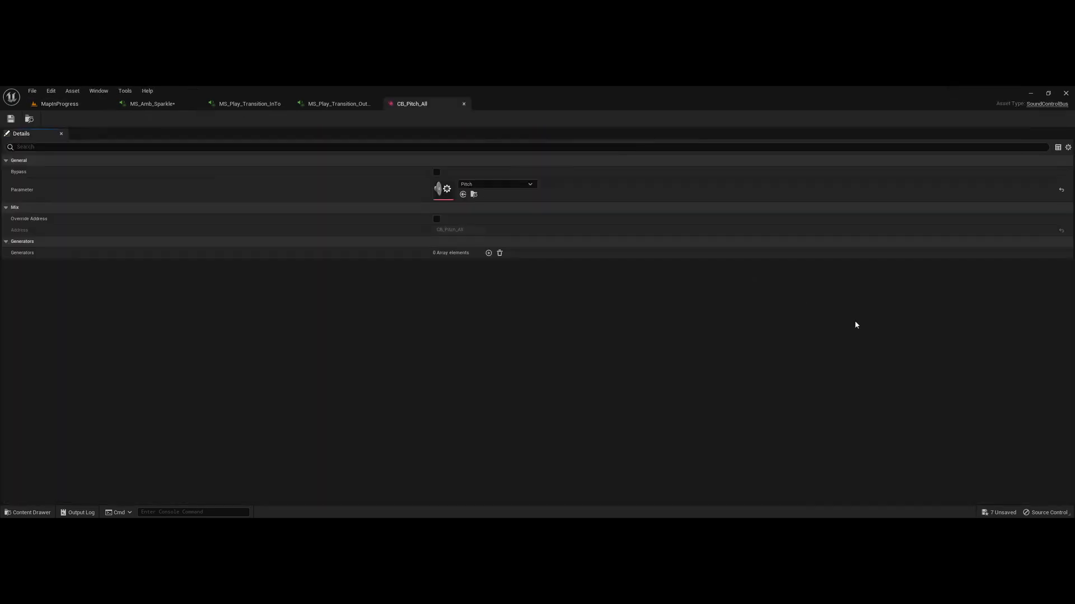
left_click(463, 104)
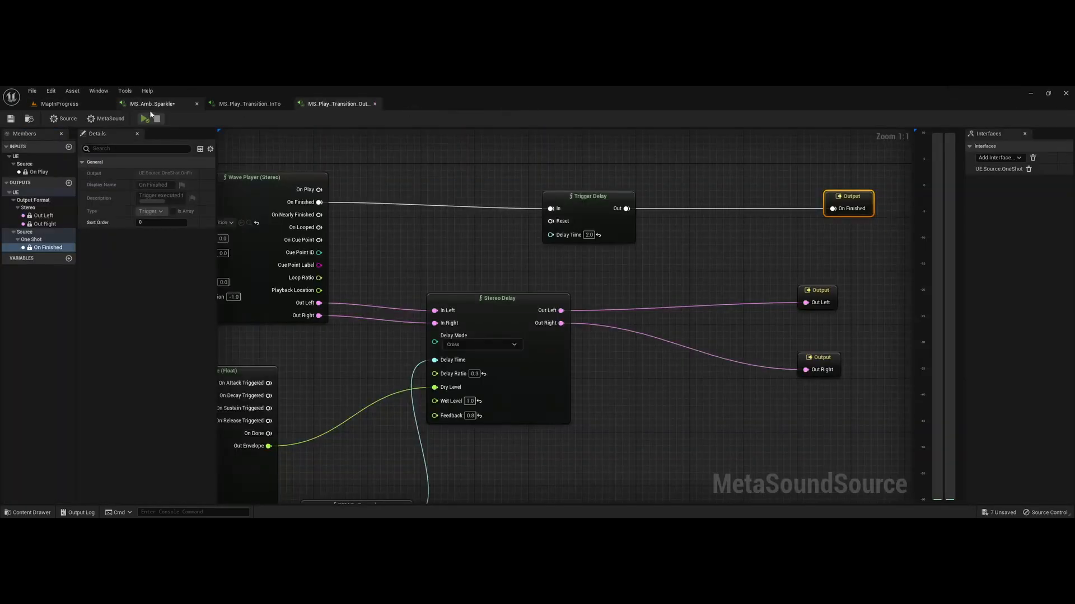
left_click(59, 104)
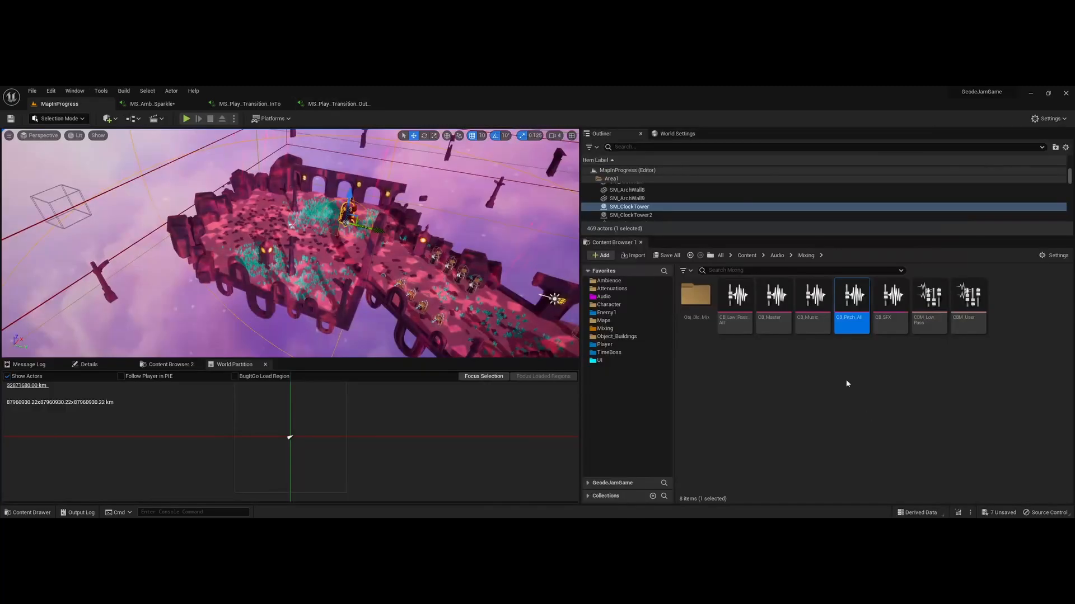
double_click(736, 322)
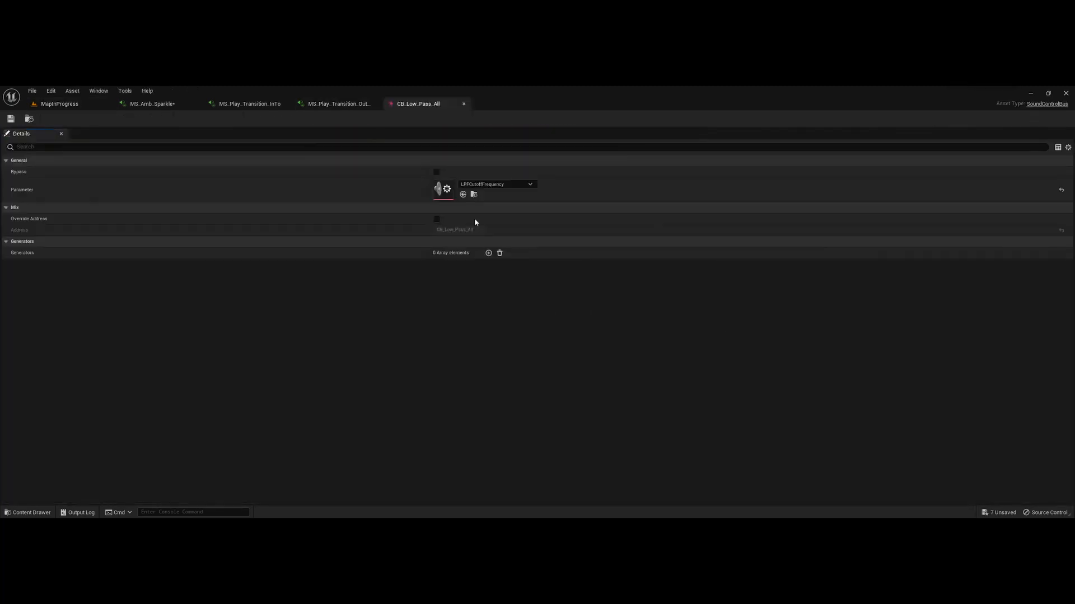
left_click(464, 104)
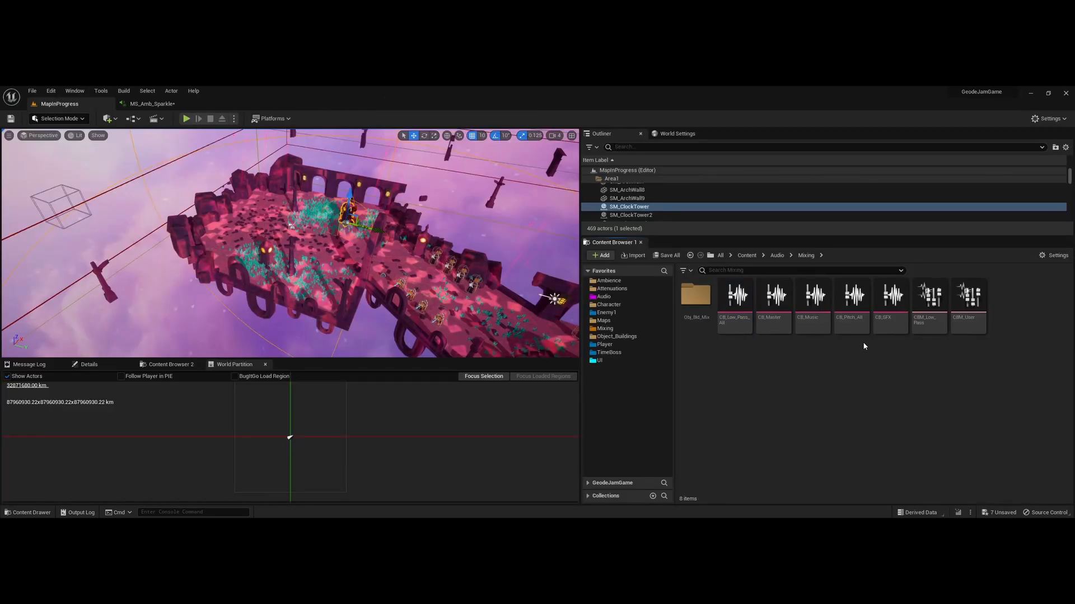
Compare the CBM_Low_Pass and CBM_User control bus mixes with the CB_Pitch_All and CB_SFX control buses in the Mixing folder.
left_click(852, 321)
left_click(937, 321)
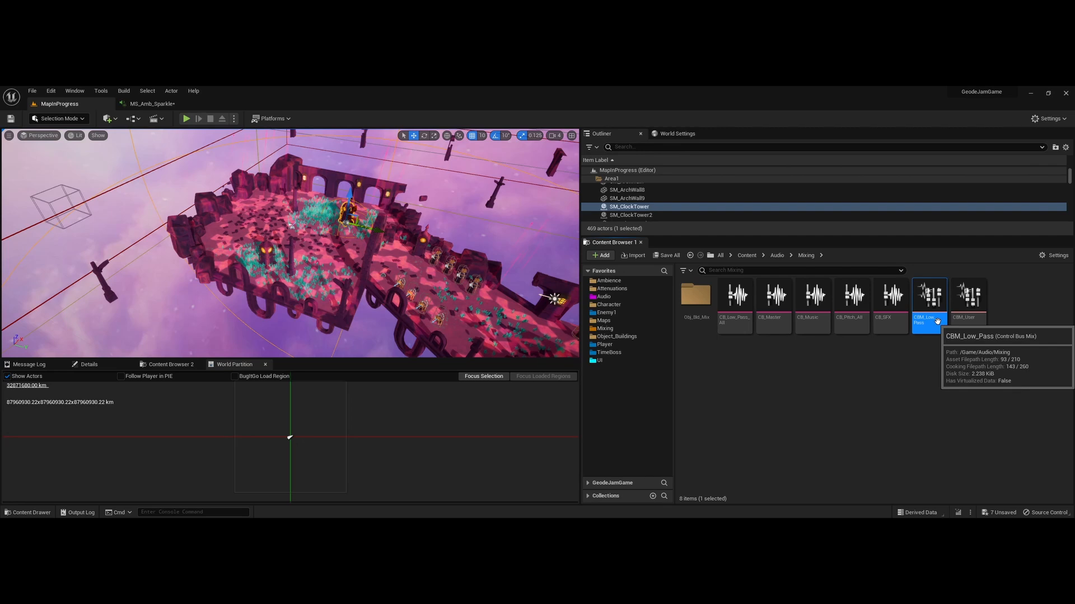
left_click(970, 327)
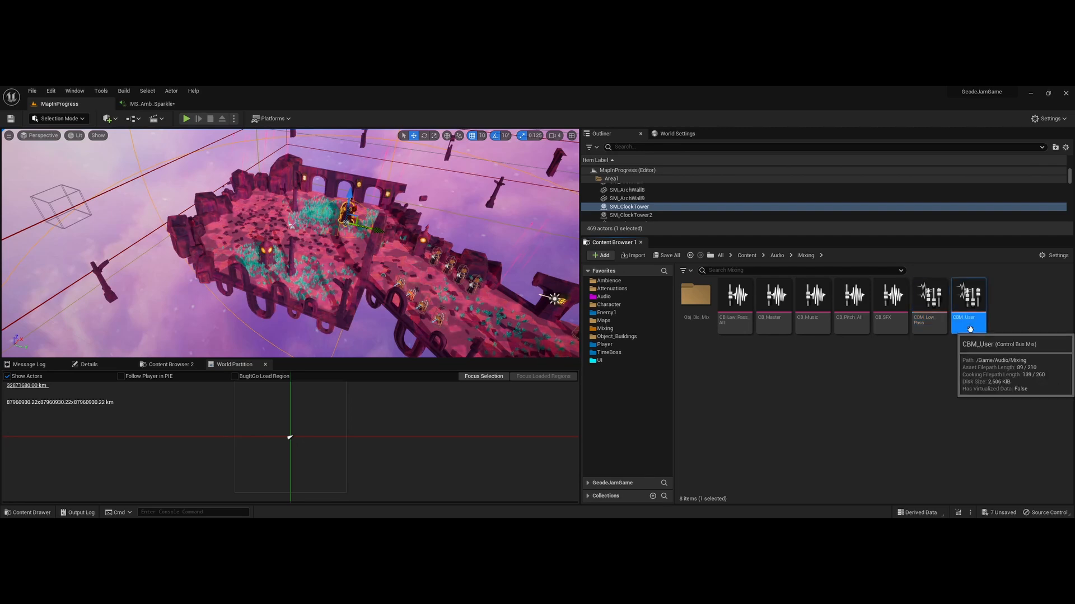
left_click(886, 302)
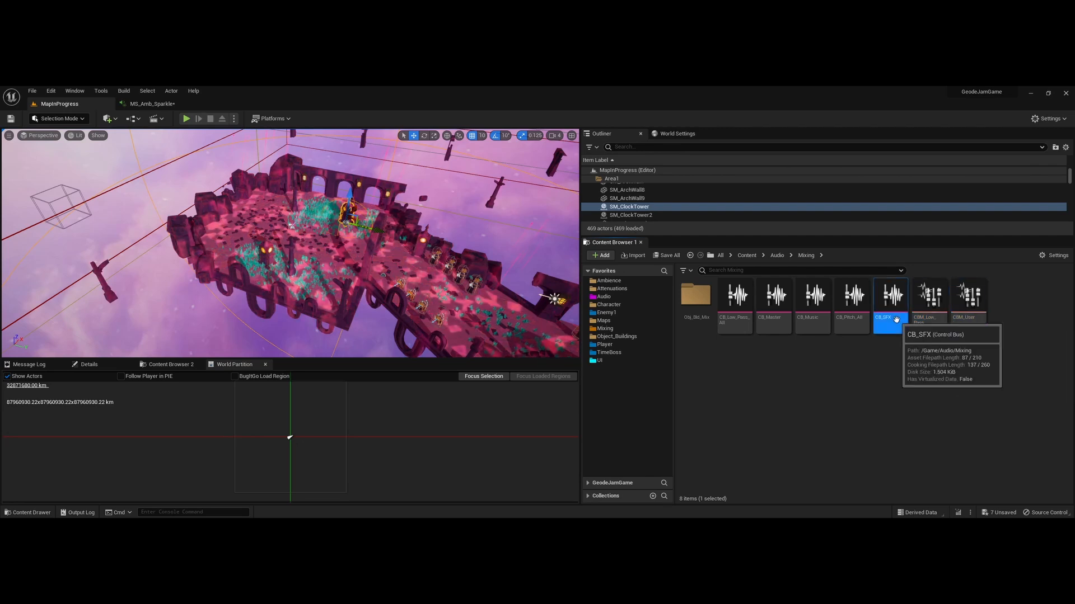
left_click(971, 309)
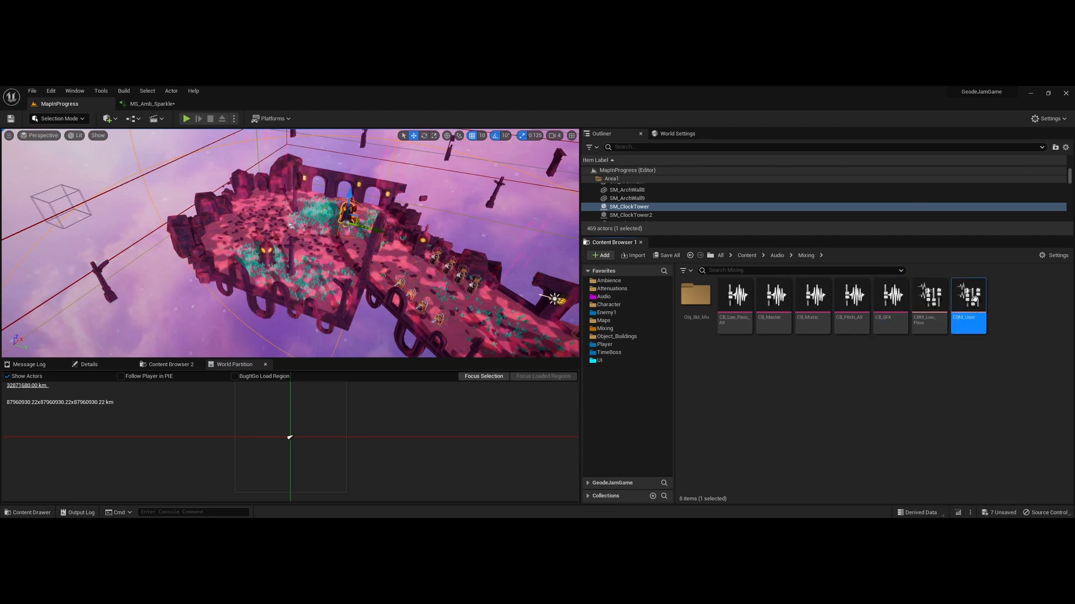
Open the CBM_User control bus mix, review its master, music and SFX bus stages, and return to the level.
double_click(972, 330)
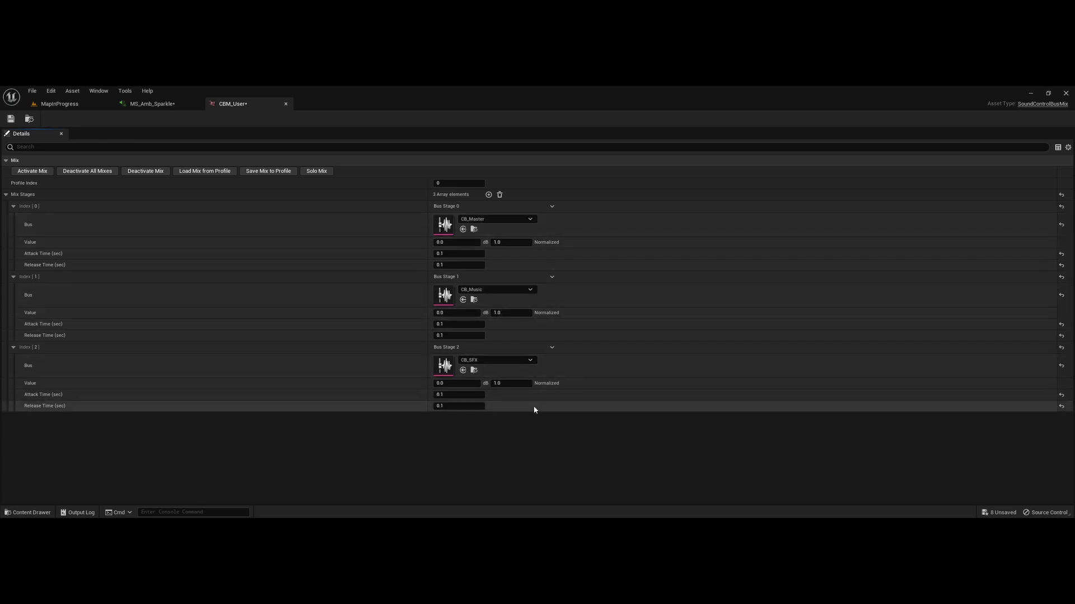
left_click(286, 104)
left_click(59, 104)
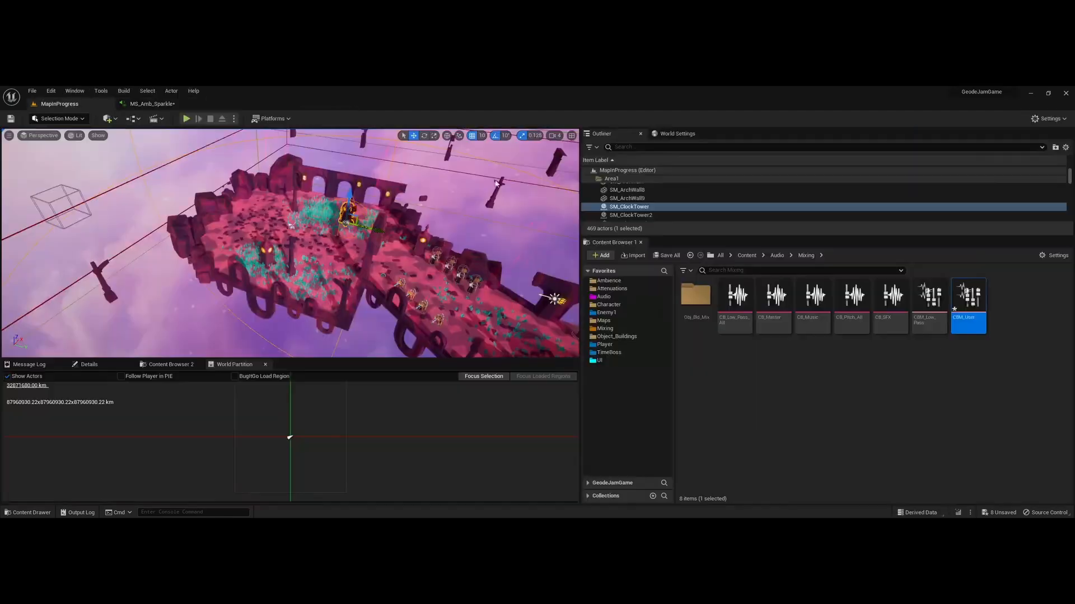
Leave the Mixing folder and open the Plyr_Mix folder inside the player SFX folder.
left_click(777, 255)
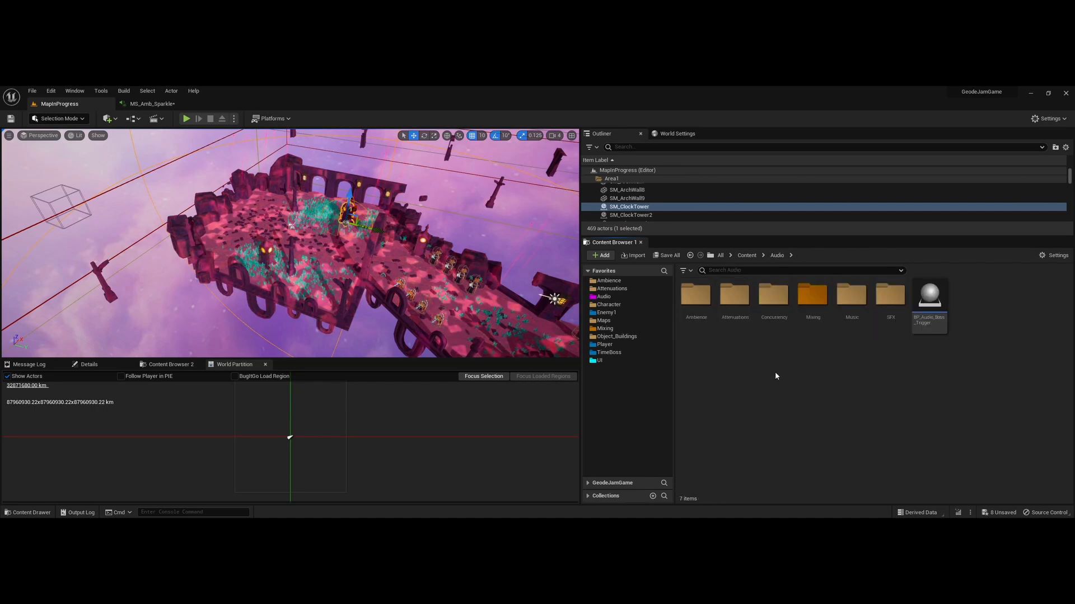
left_click(604, 344)
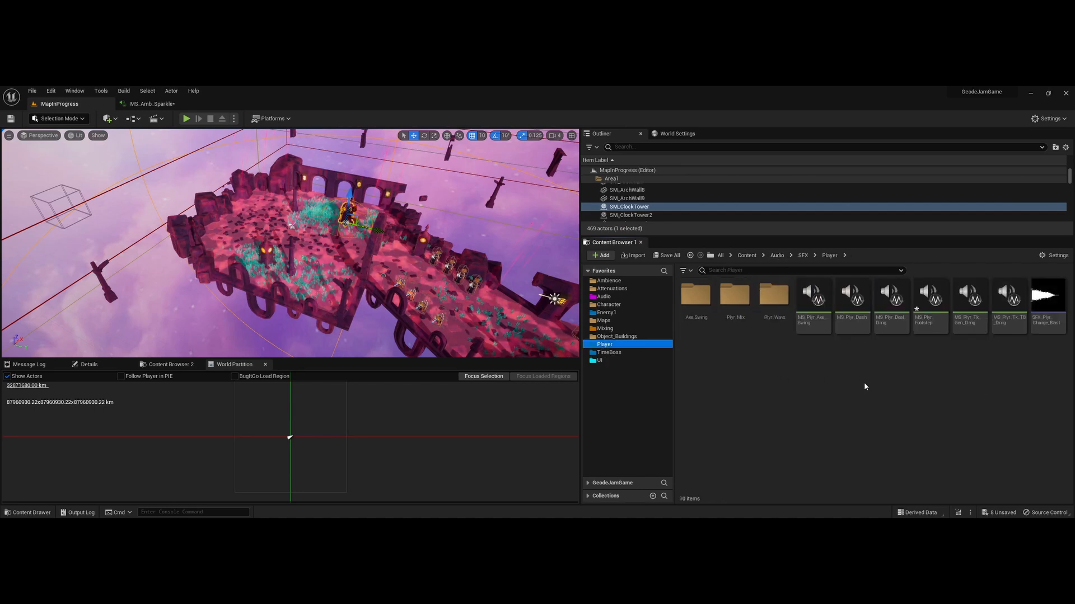
double_click(727, 310)
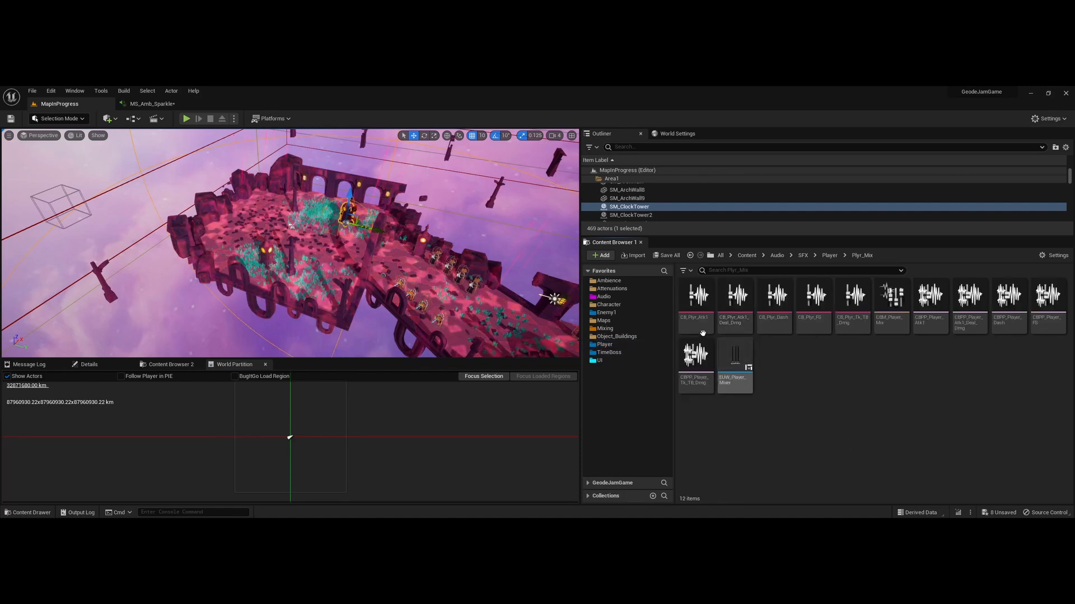
Go through the player control buses from CB_Plyr_Atk1 to the take-damage bus and open the CBM_Player_Mix control bus mix.
left_click(695, 306)
left_click(735, 305)
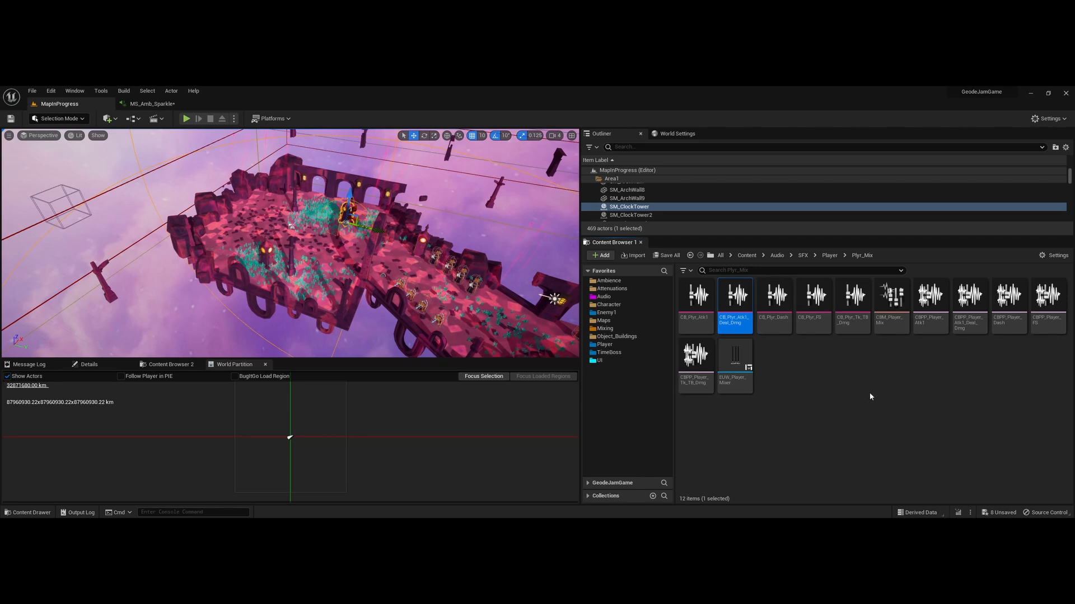
key("Right")
key("Right")
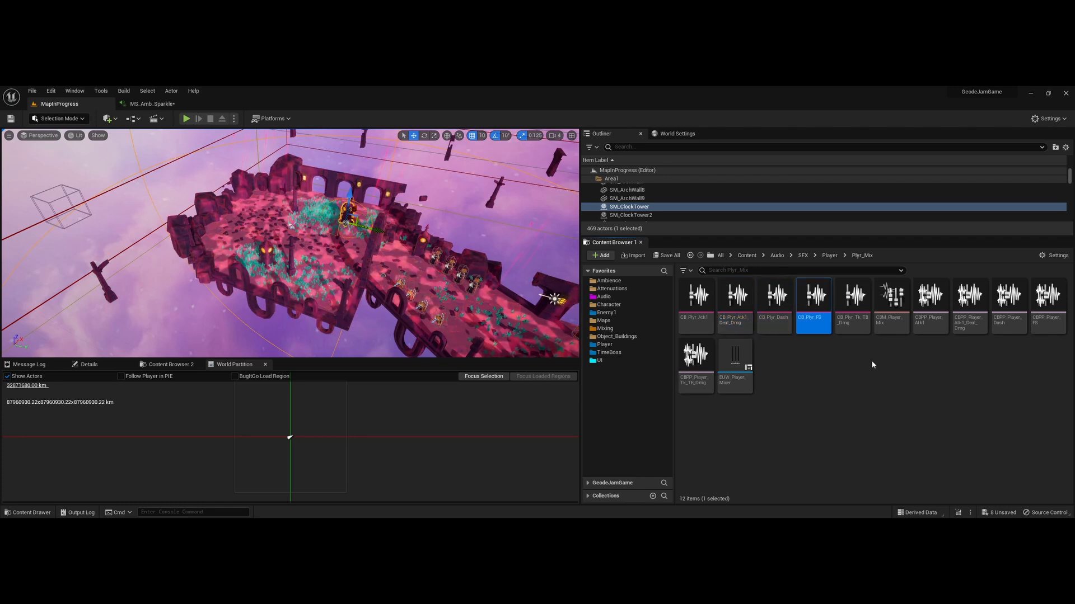
key("Right")
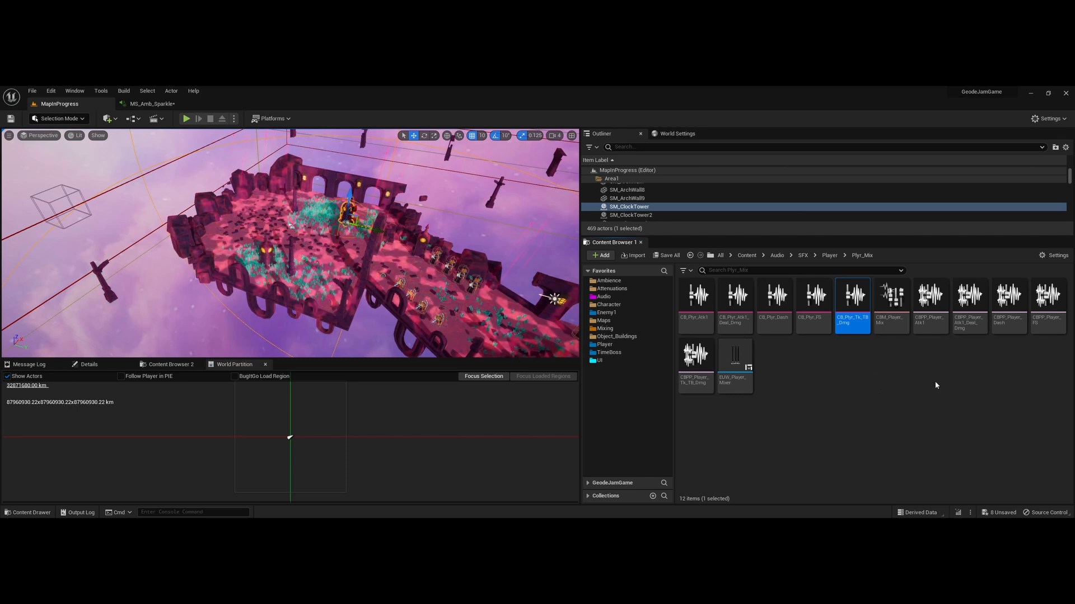
left_click(890, 318)
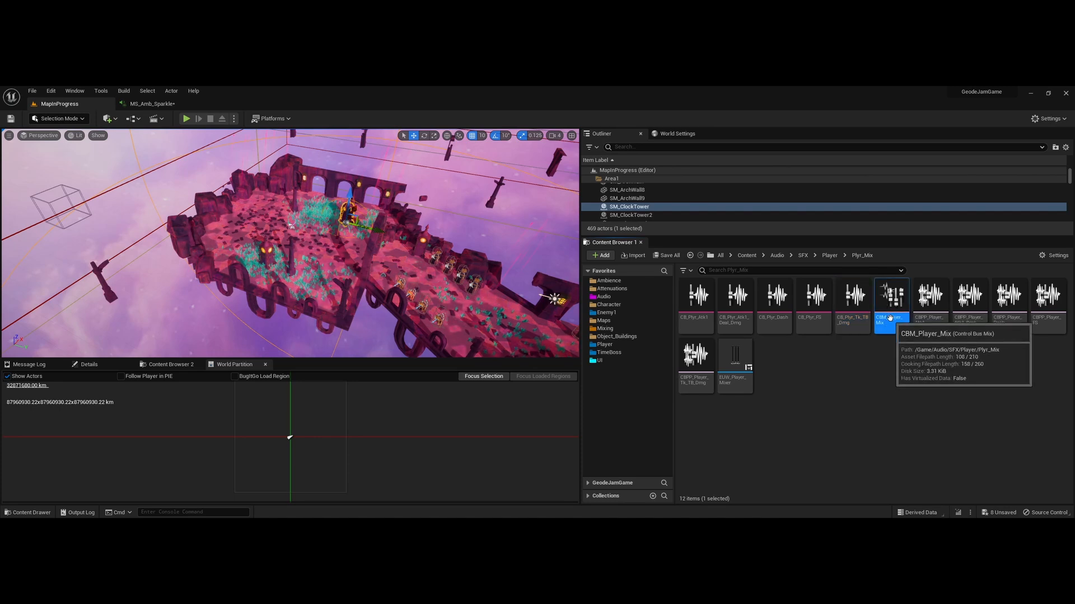
double_click(890, 318)
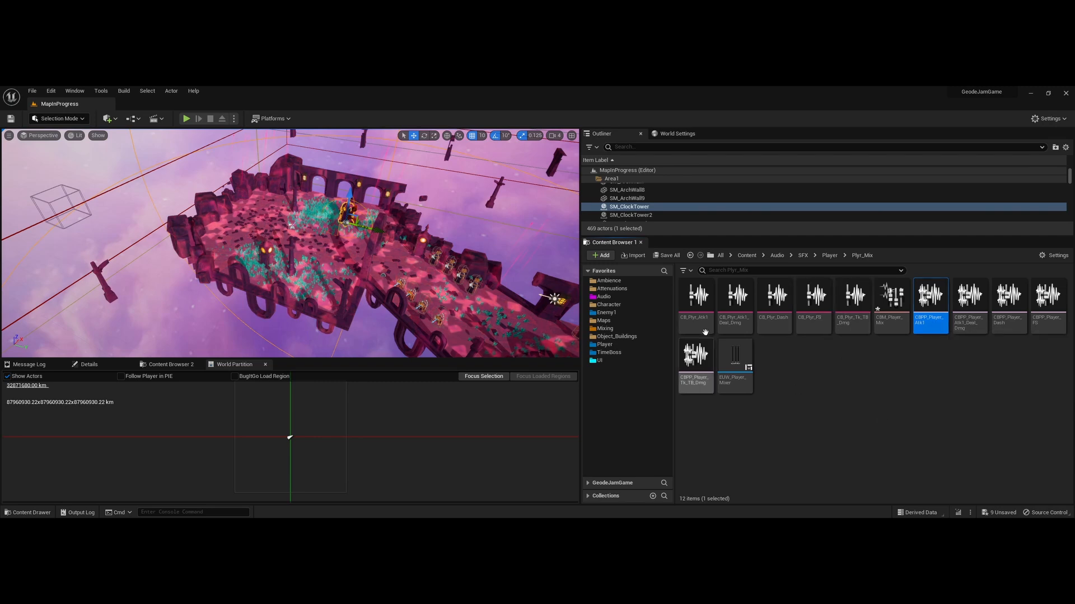
Compare CB_Plyr_Atk1 with the CBPP_Player_Atk1 parameter patch, and review the bus stages and values in CBM_Player_Mix.
left_click(696, 295)
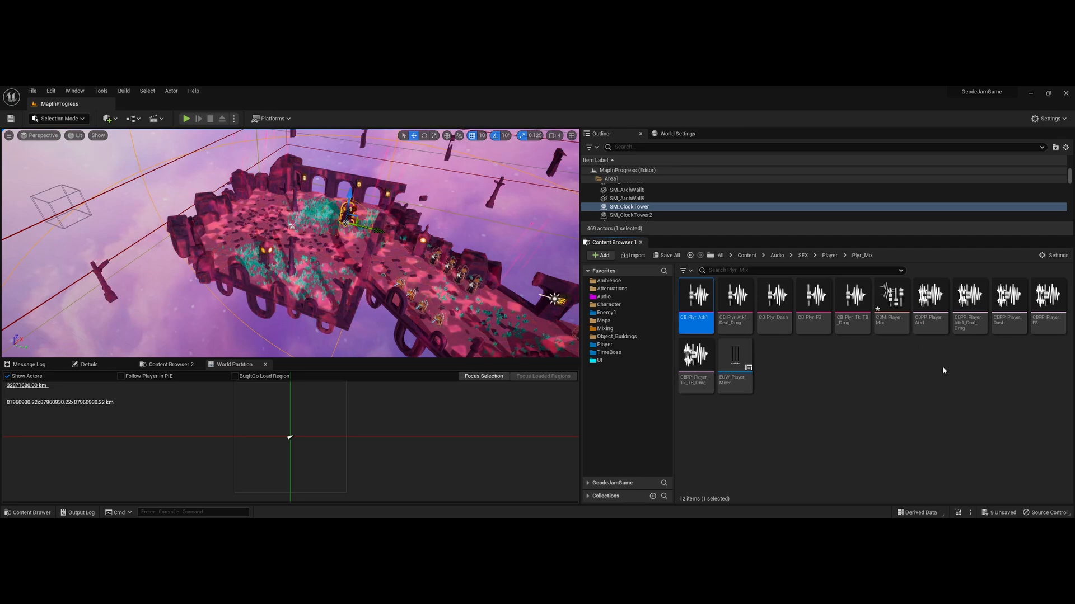
left_click(929, 329)
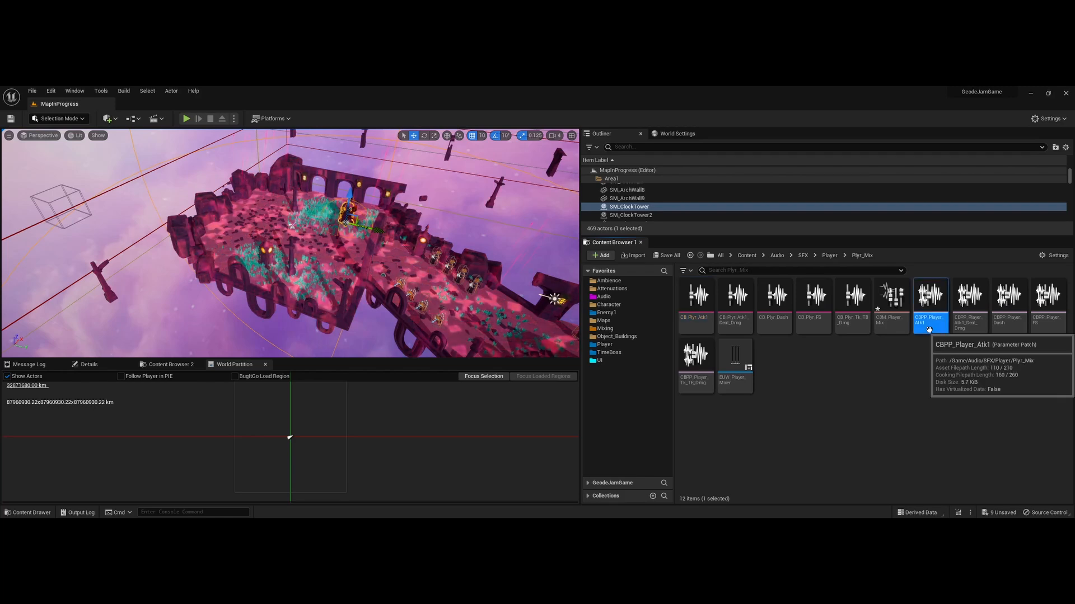
left_click(697, 316)
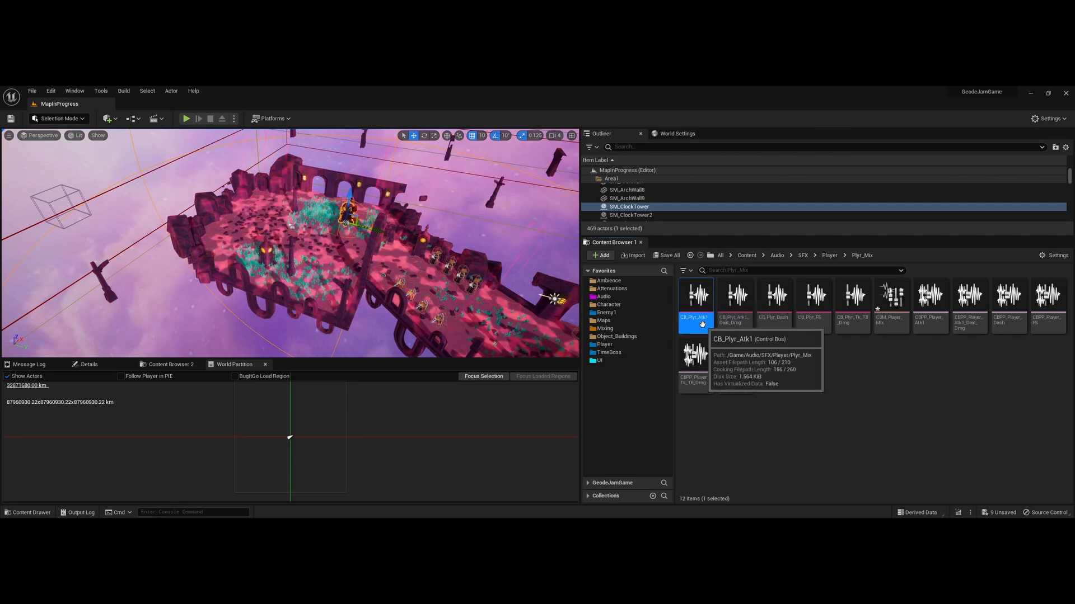
double_click(890, 313)
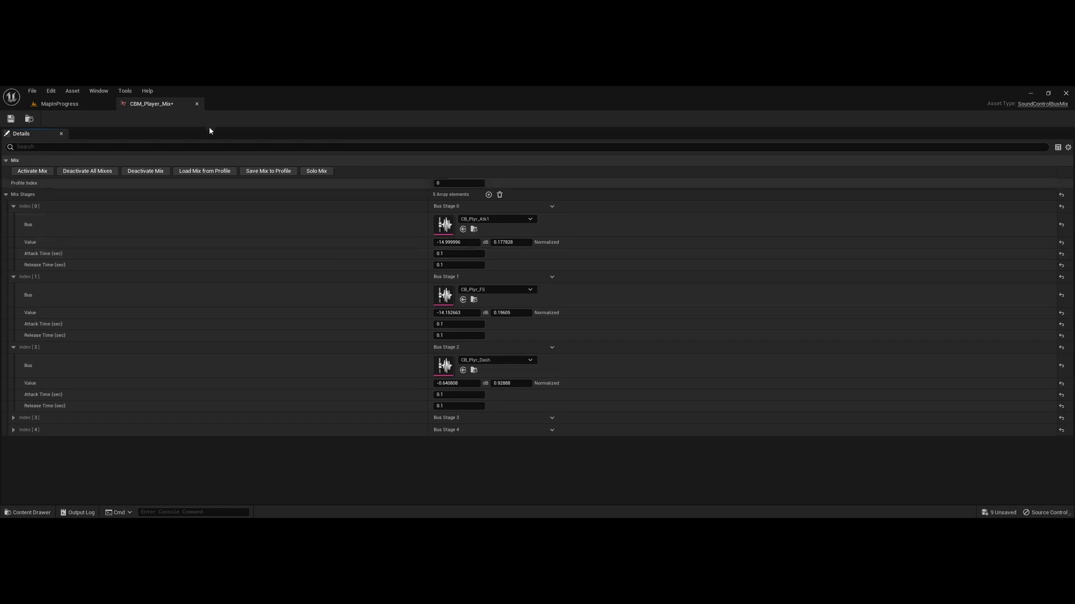
left_click(196, 104)
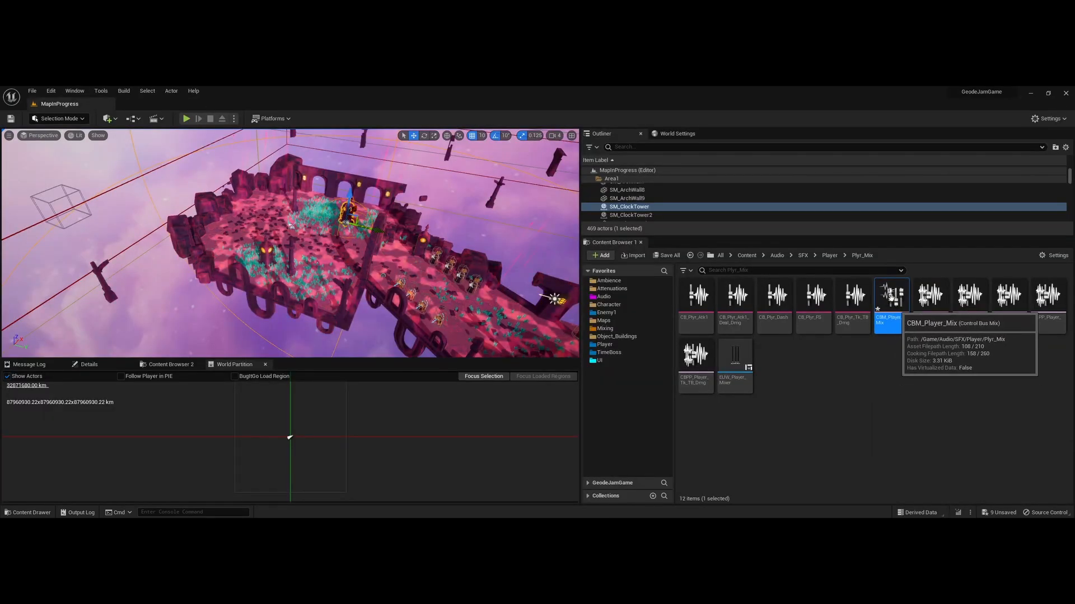
Open CBM_User from the Mixing folder in the second content browser, review its bus stages, and return to the level.
left_click(178, 365)
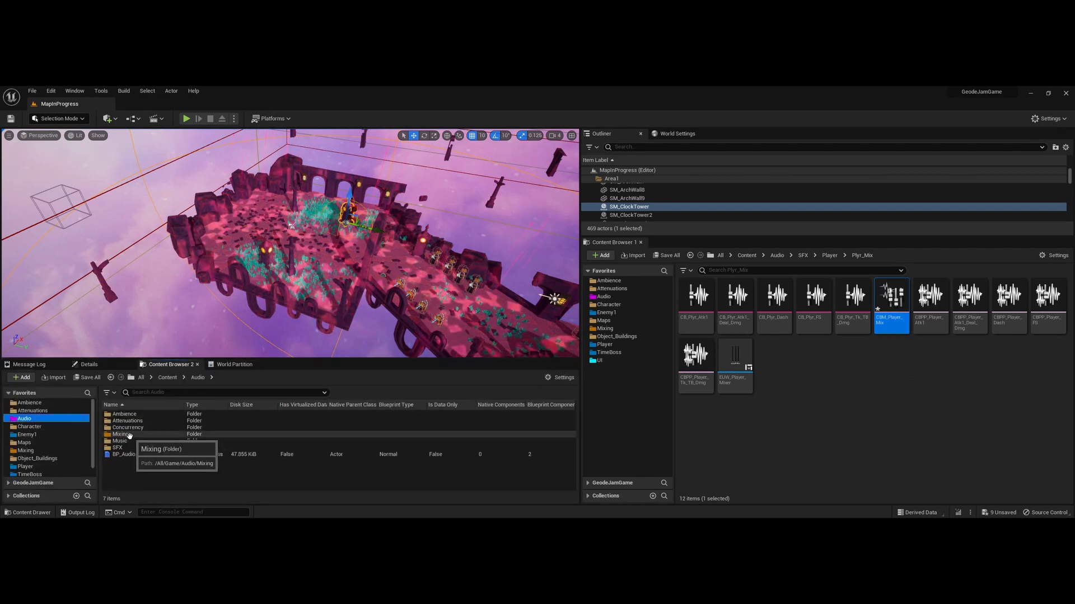
double_click(124, 436)
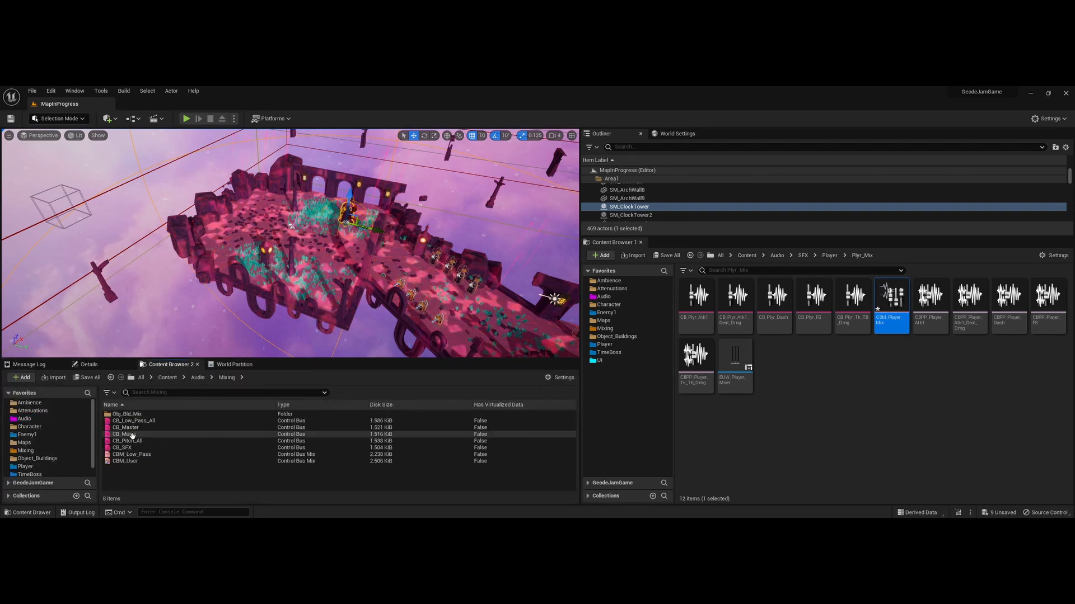
left_click(144, 461)
double_click(144, 461)
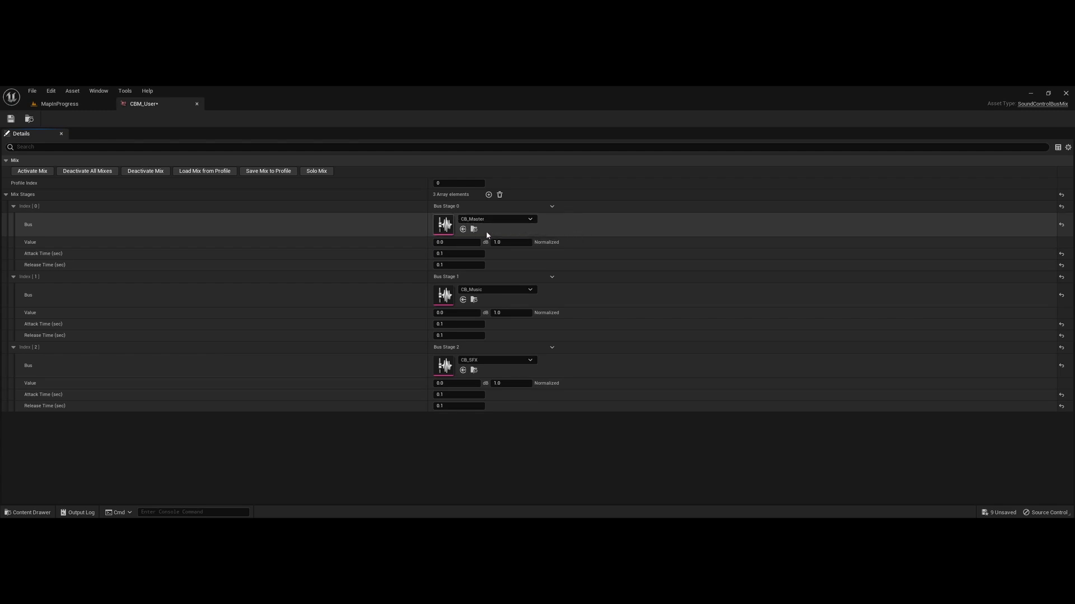
left_click(60, 104)
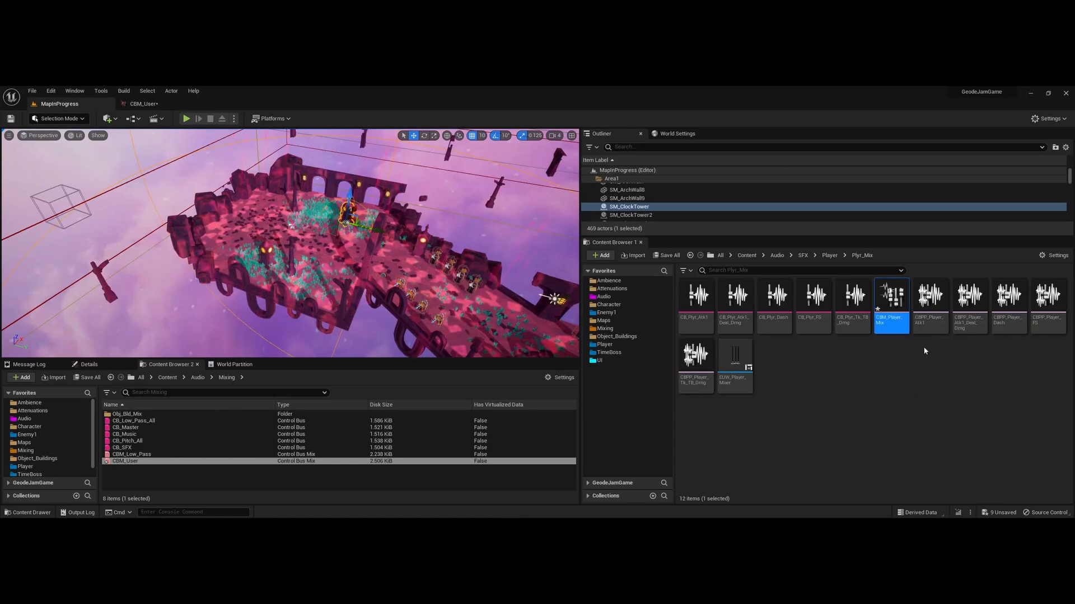
Inspect the volume parameter and input buses of the CBPP_Player_Atk1 modulation patch and return to the level editor.
left_click(930, 314)
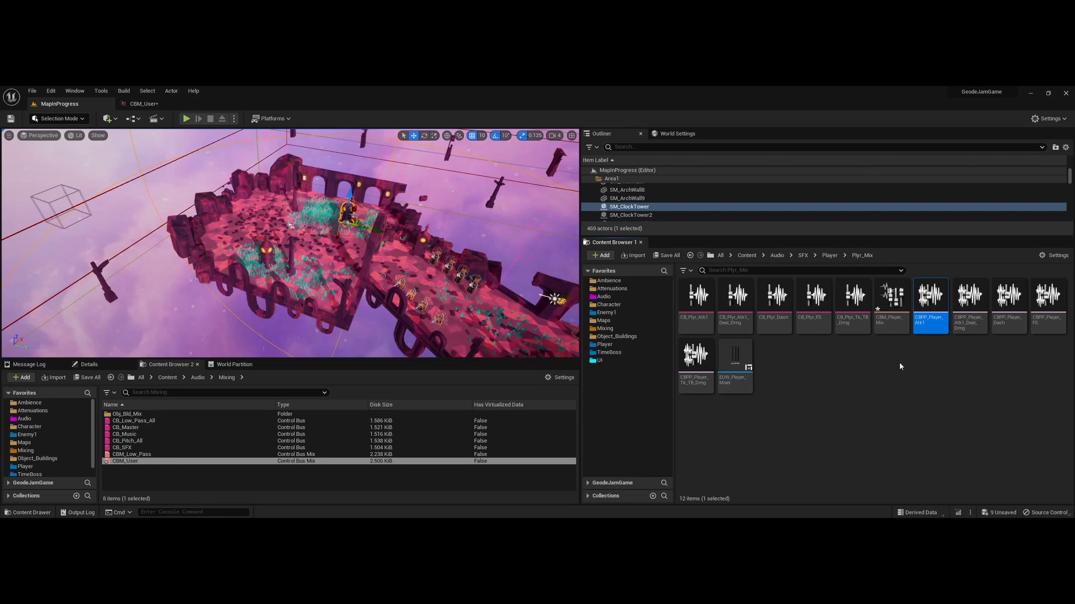
double_click(928, 325)
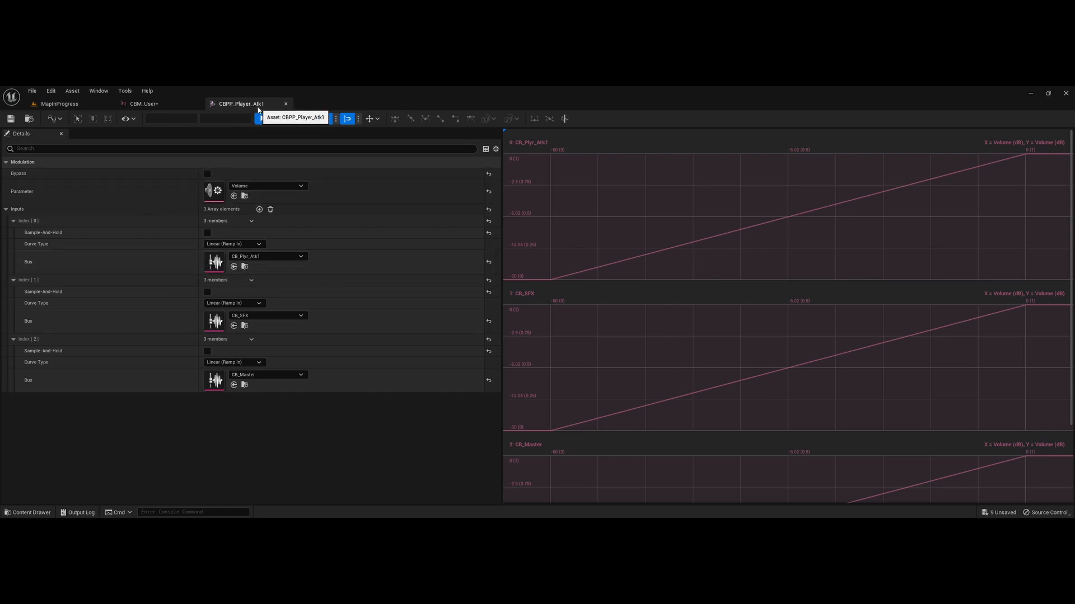
left_click(285, 104)
left_click(59, 103)
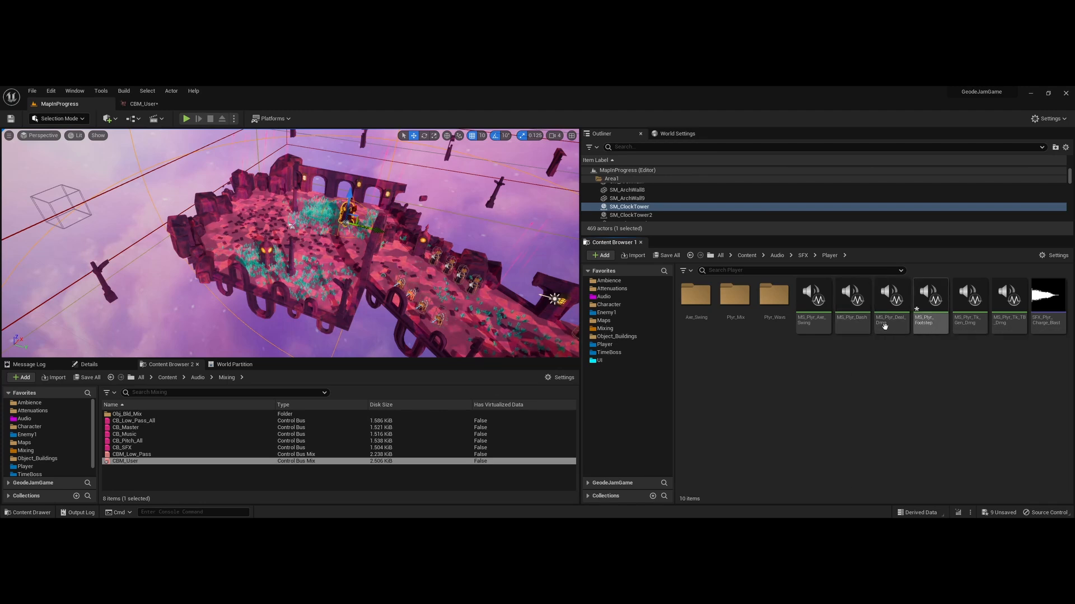
Open MS_Plyr_Axe_Swing and examine the modulation section of its source settings, including the volume routing options.
double_click(813, 305)
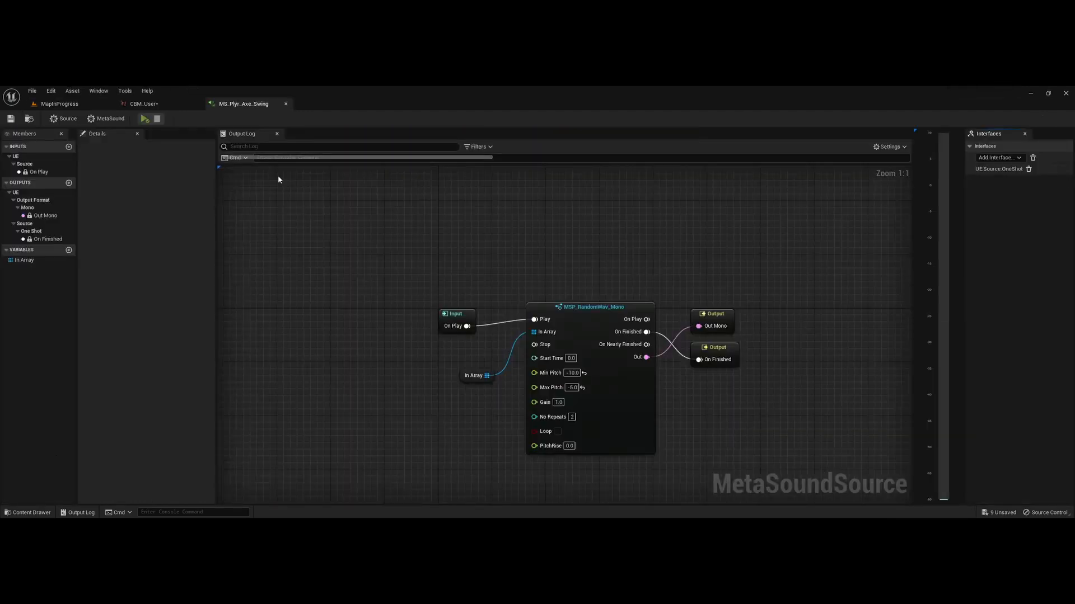
left_click(95, 119)
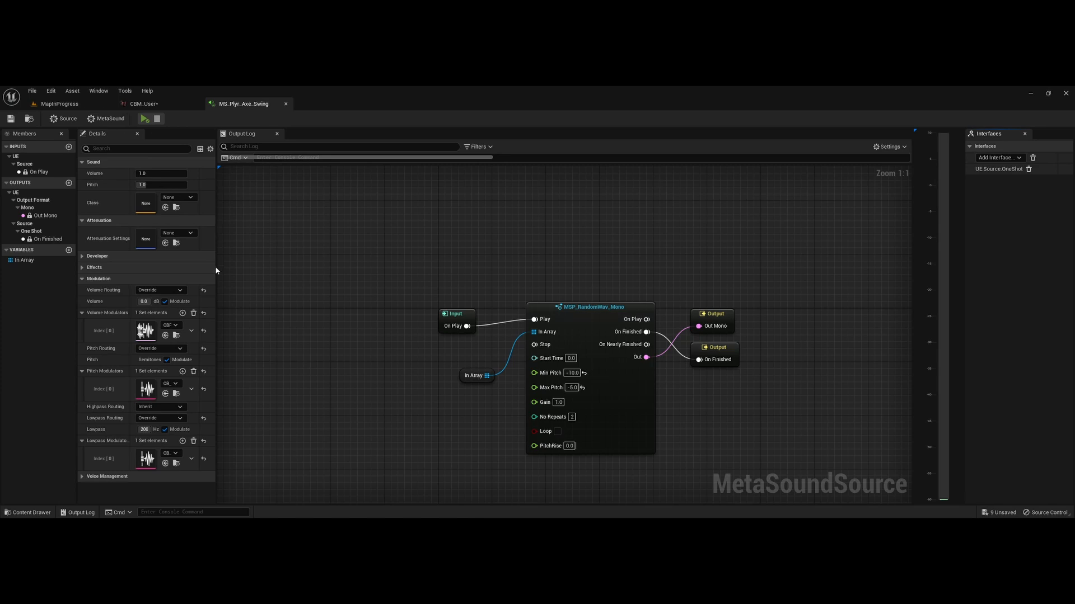
left_click_drag(216, 269, 458, 269)
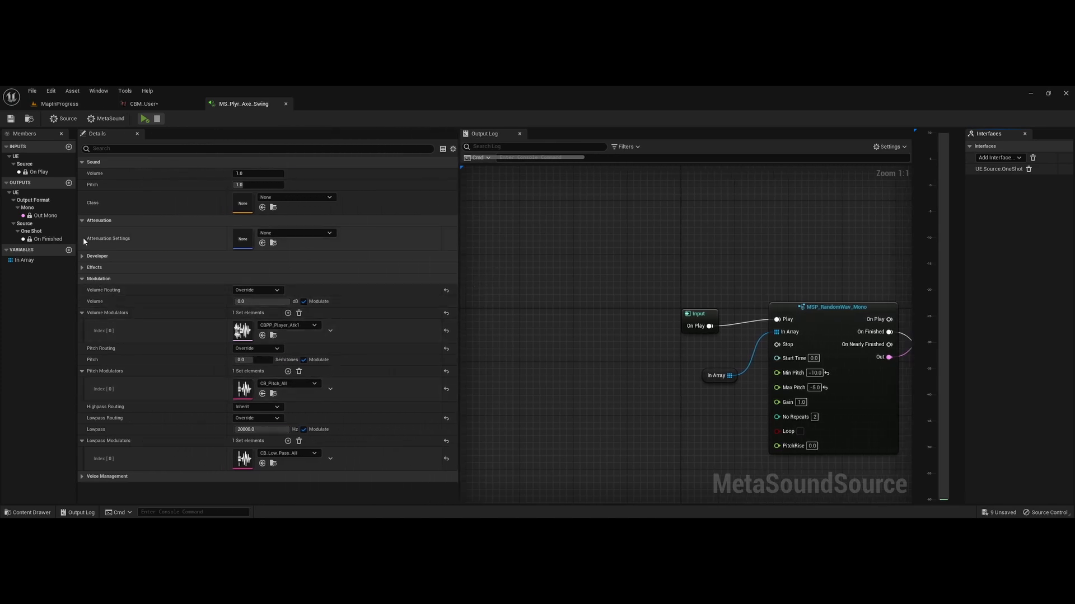
left_click(84, 221)
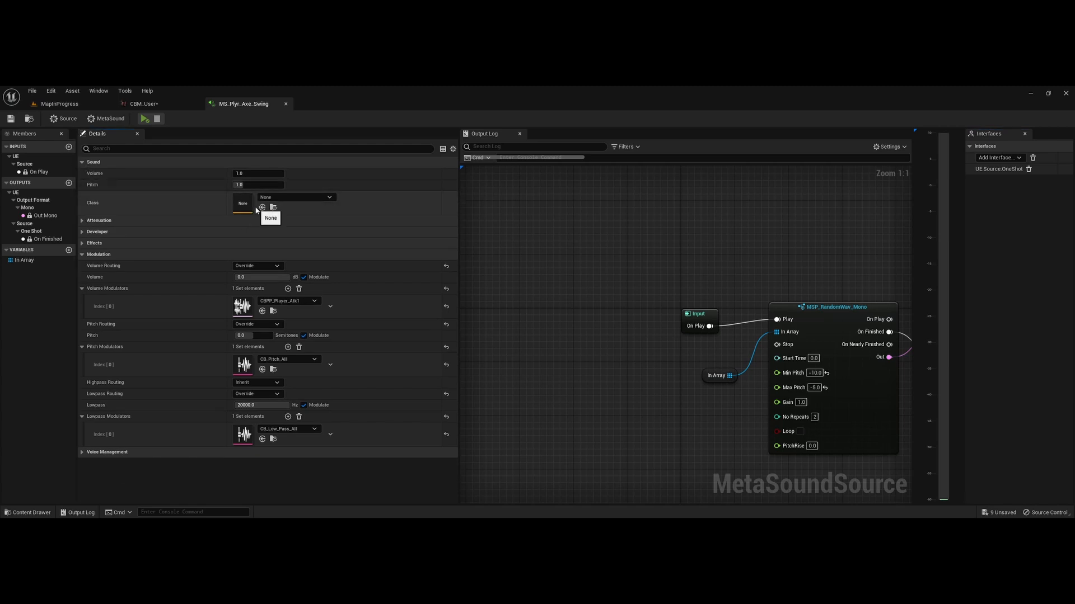
left_click(82, 163)
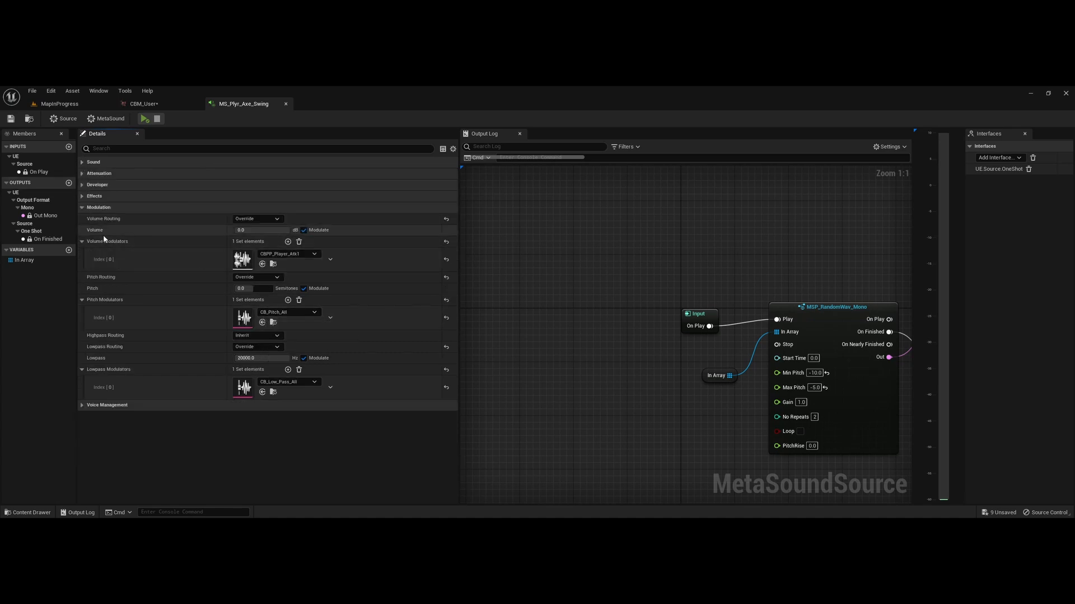
left_click(257, 219)
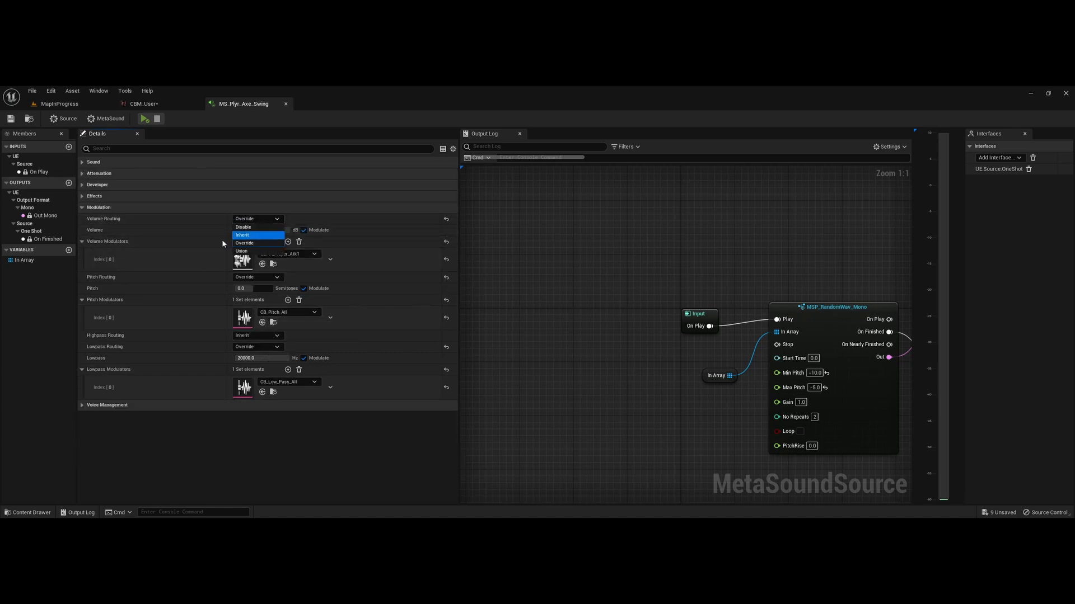
left_click(157, 223)
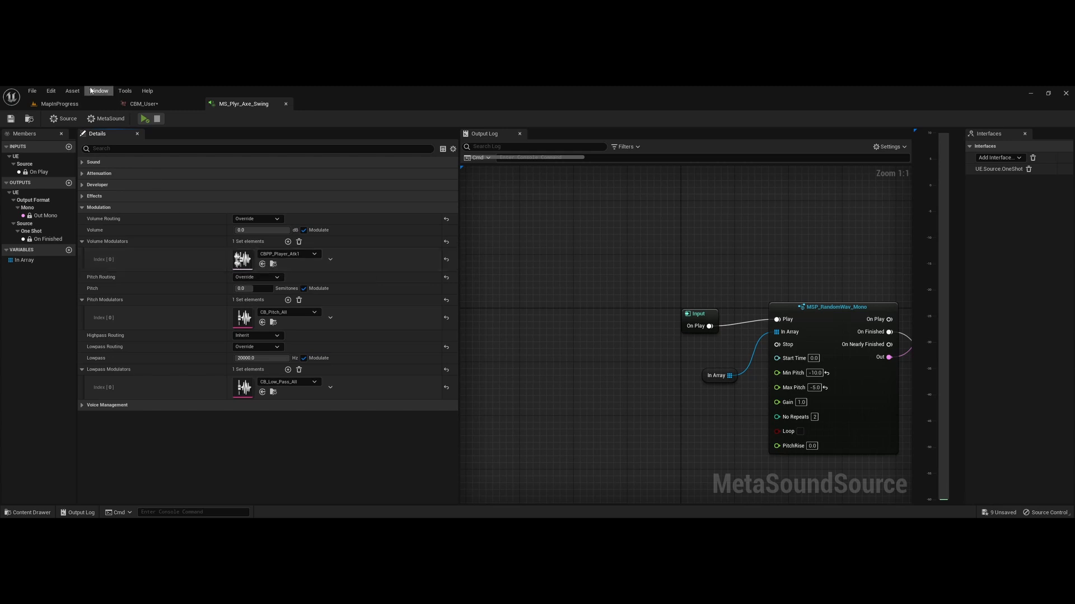
Look through the modulation sound asset types that can be created in the Player folder, without creating one.
left_click(70, 104)
right_click(775, 381)
right_click(713, 330)
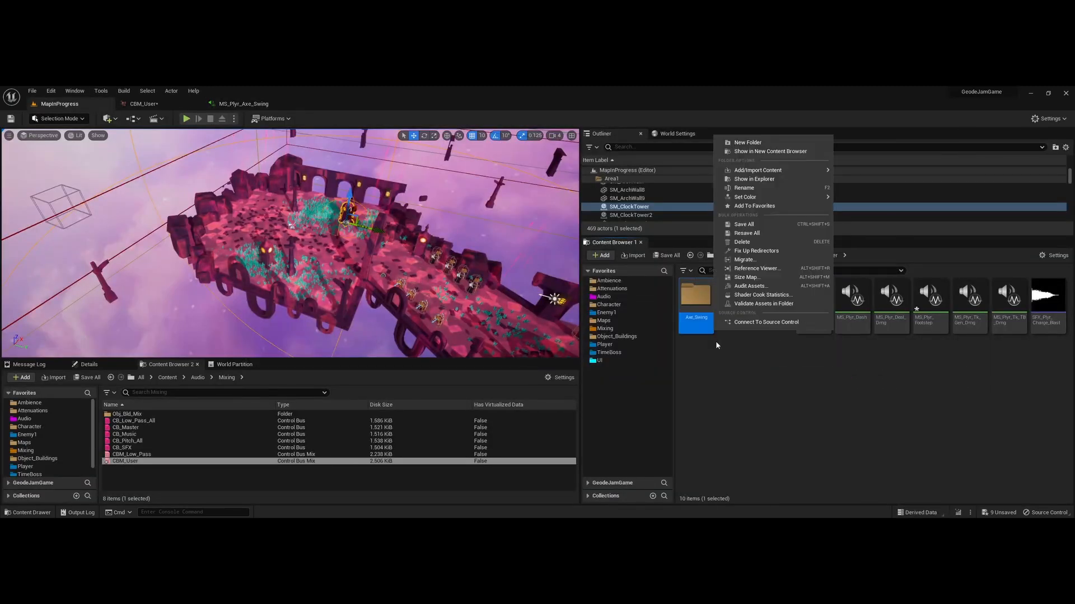
right_click(694, 372)
mouse_move(768, 492)
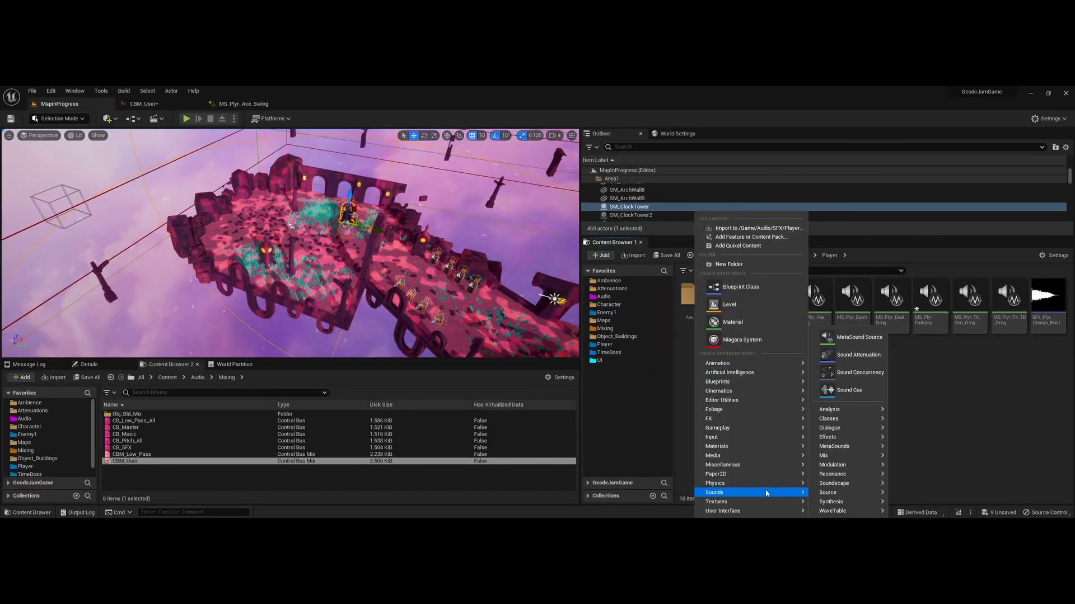
mouse_move(850, 466)
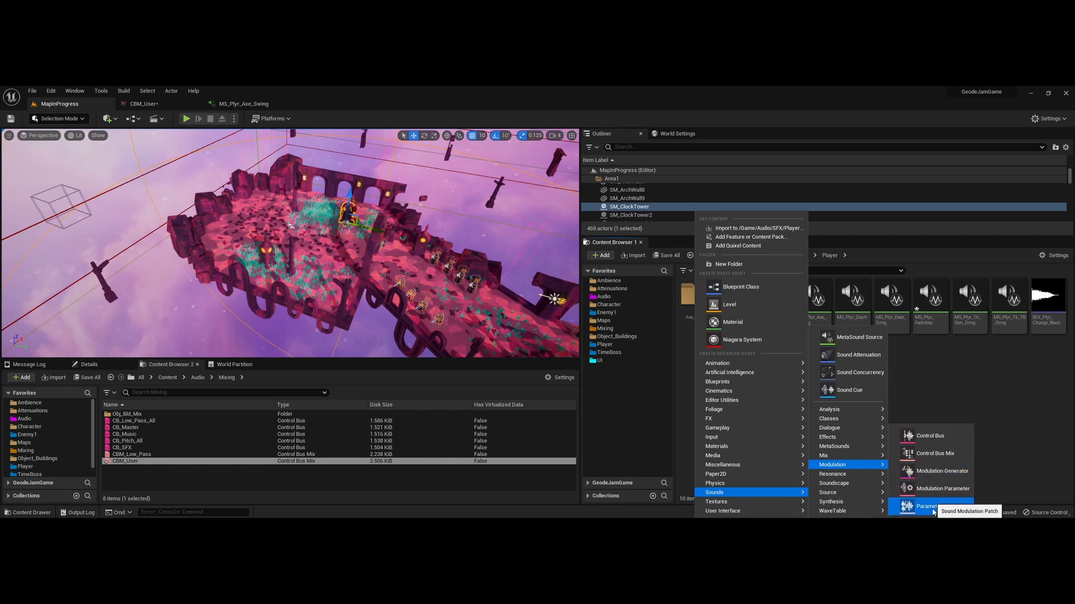
left_click(1019, 399)
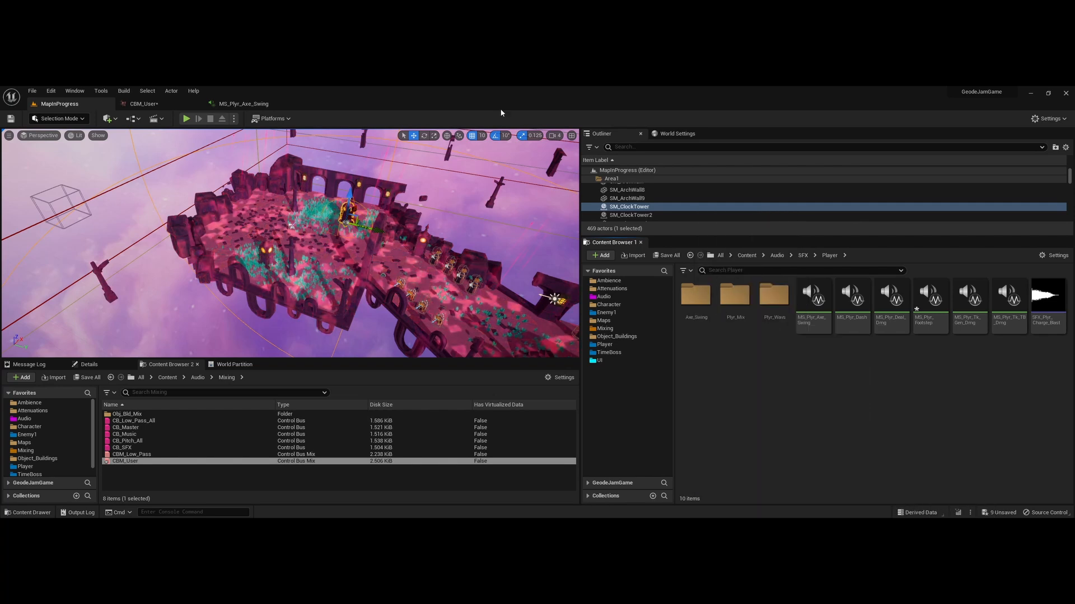
Review the modulators of MS_Plyr_Axe_Swing, close it, and view the source settings of MS_Plyr_Tk_Gen_Dmg.
left_click(244, 104)
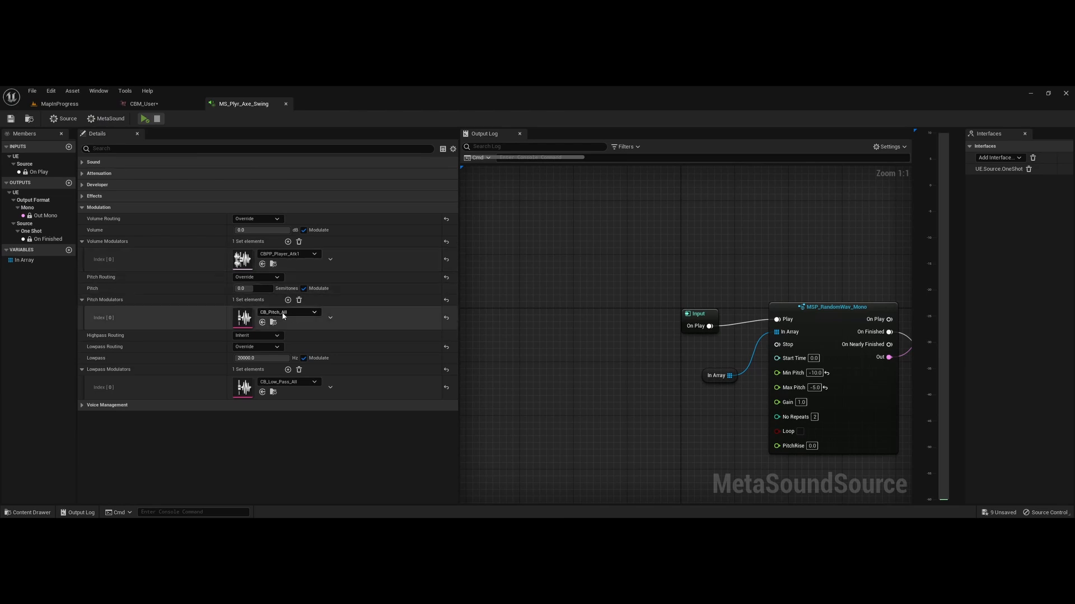
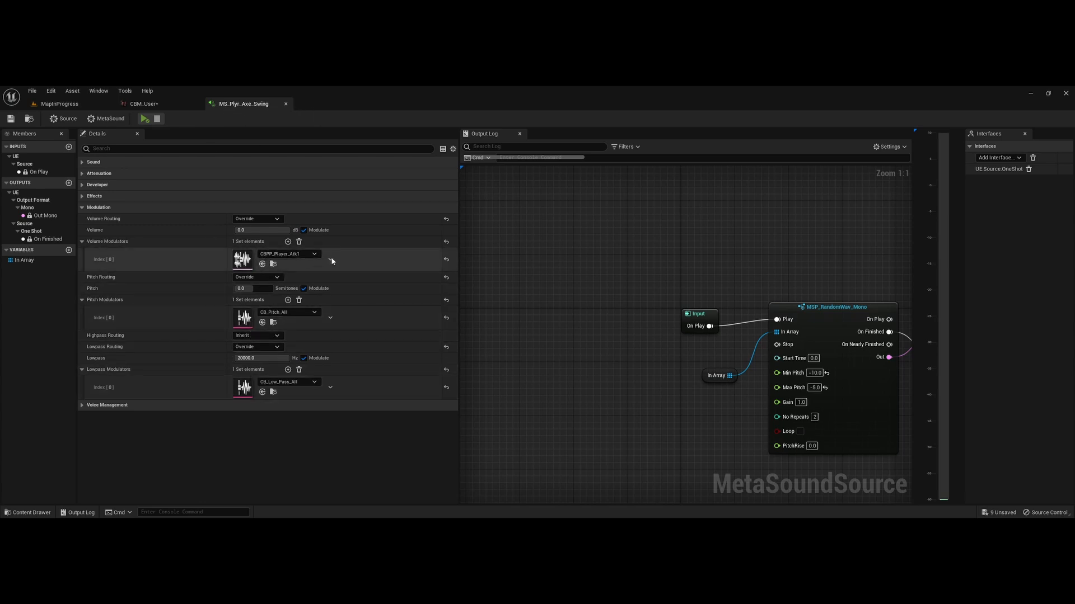
left_click(286, 104)
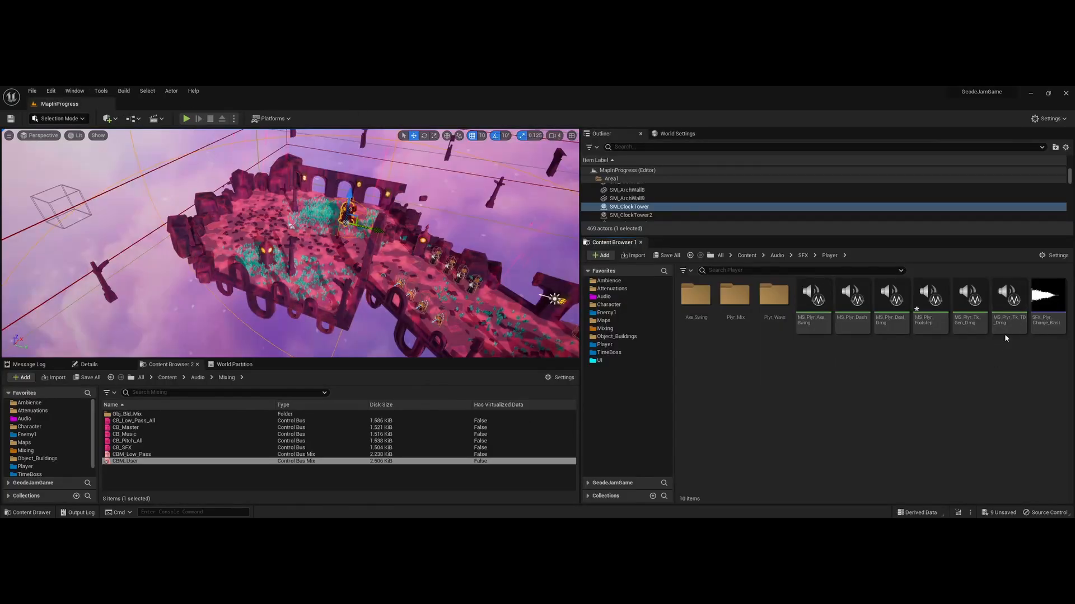
double_click(970, 302)
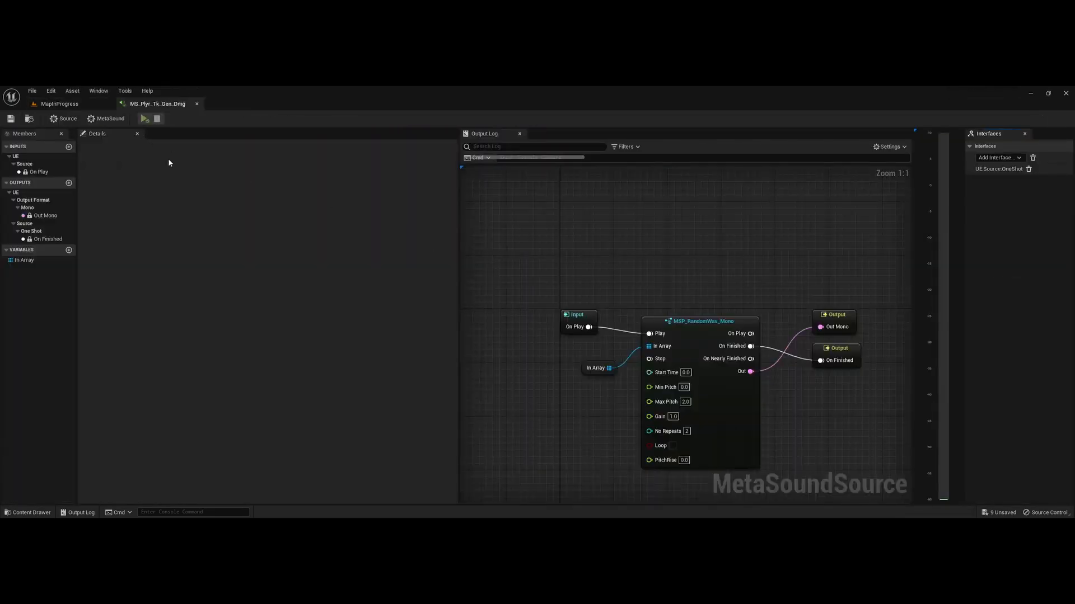
left_click(69, 118)
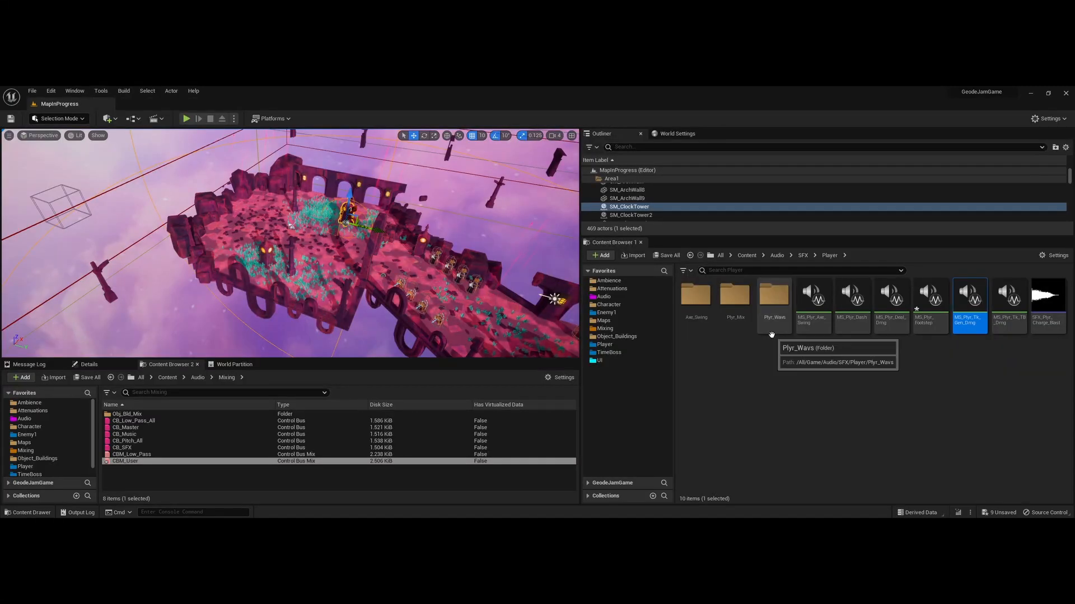
Browse to the Audio/Music folder and open the MS_Music MetaSound source.
left_click(605, 329)
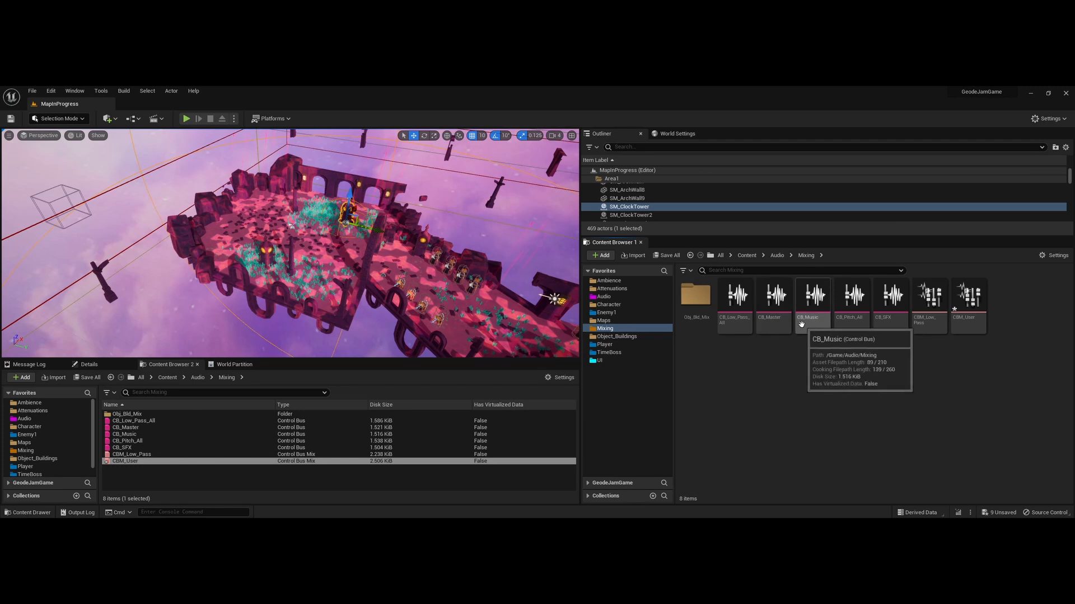
left_click(777, 255)
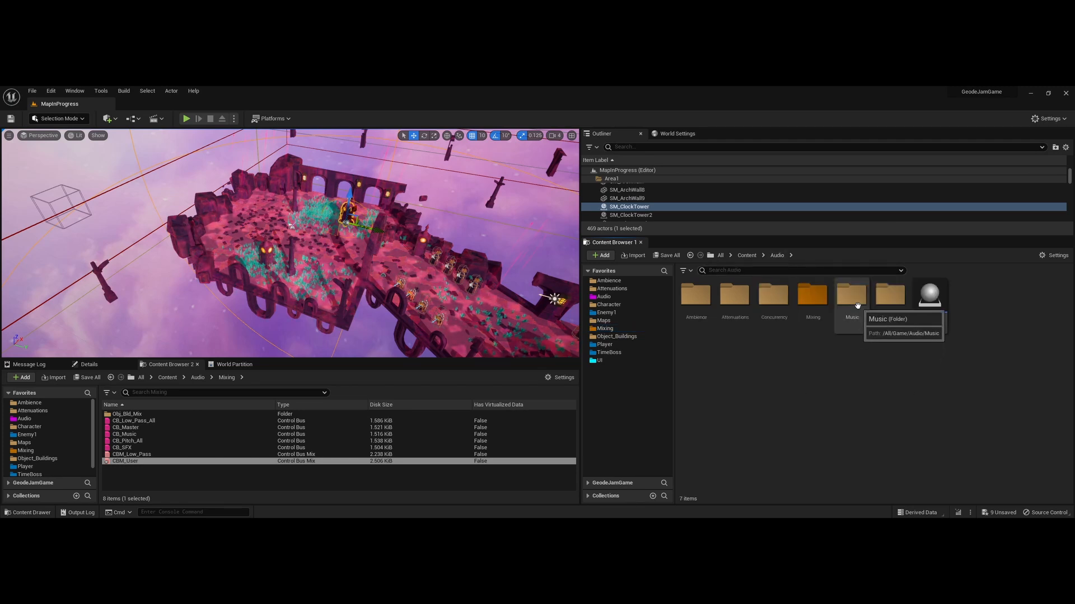
double_click(864, 325)
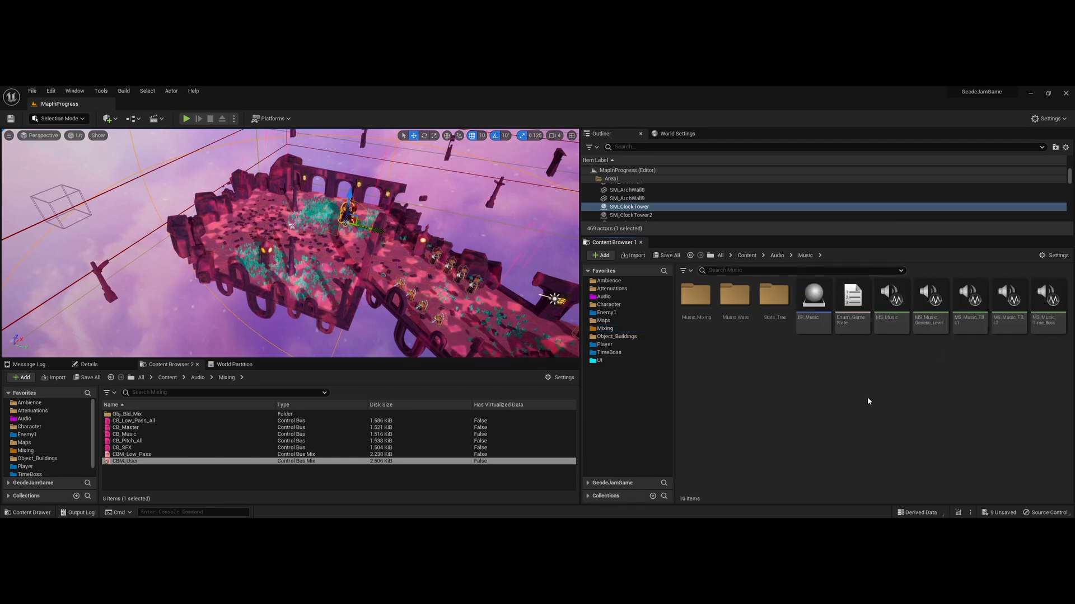
left_click(778, 302)
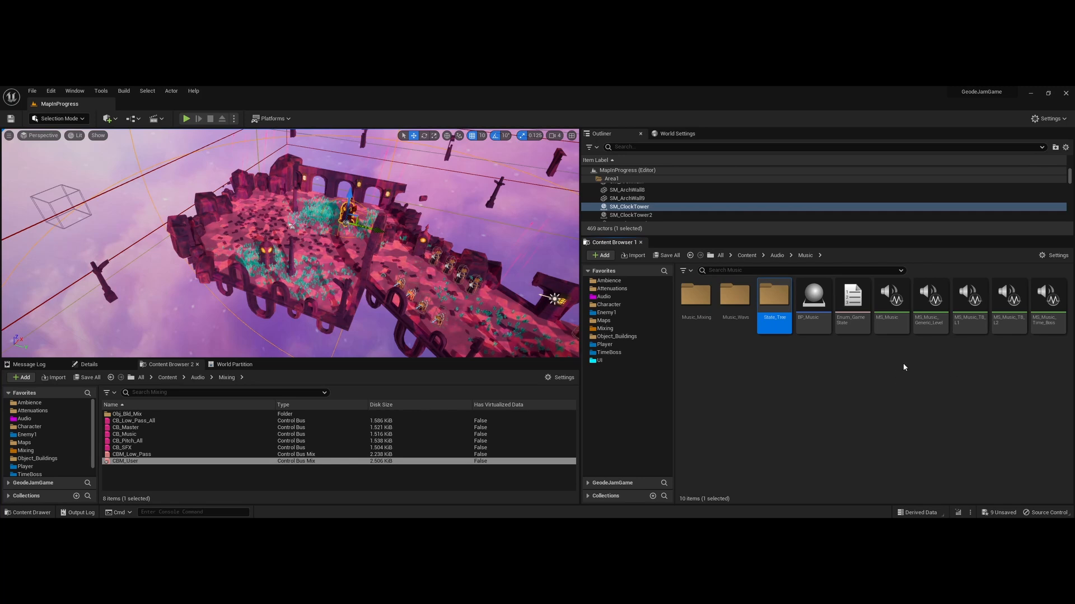
left_click(894, 322)
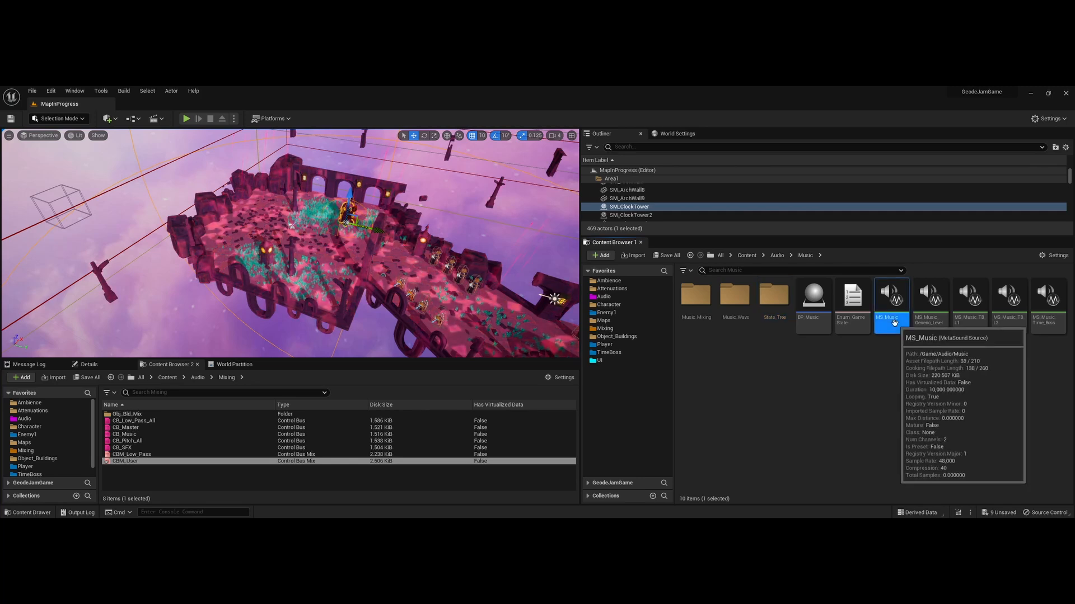
double_click(894, 323)
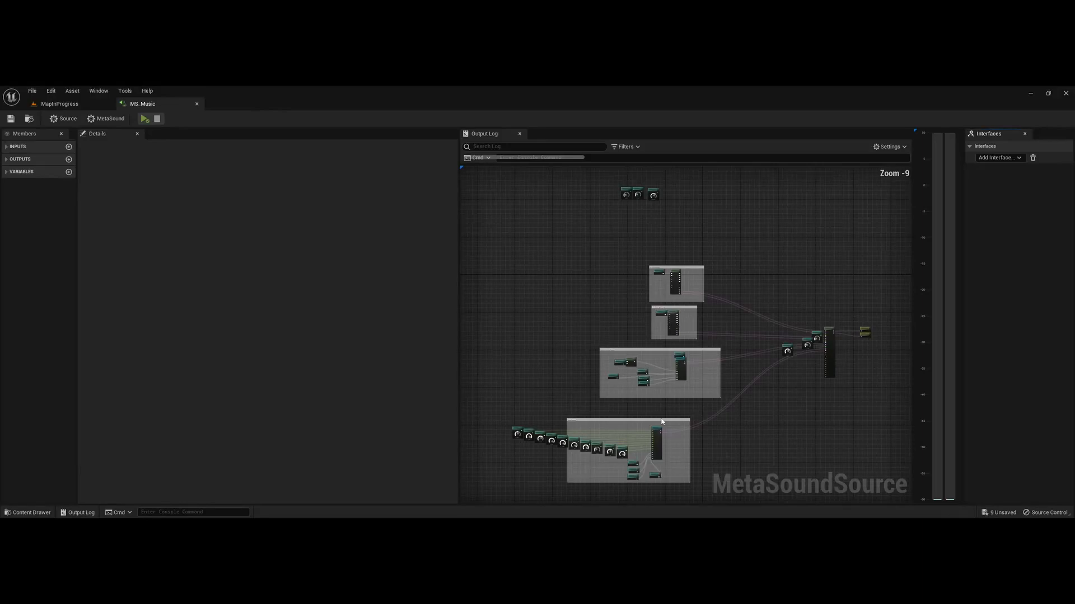
Examine the MS_Music graph, from the Ambience Drone wave player to the gain inputs and stereo mixer.
right_click_drag(661, 422, 700, 410)
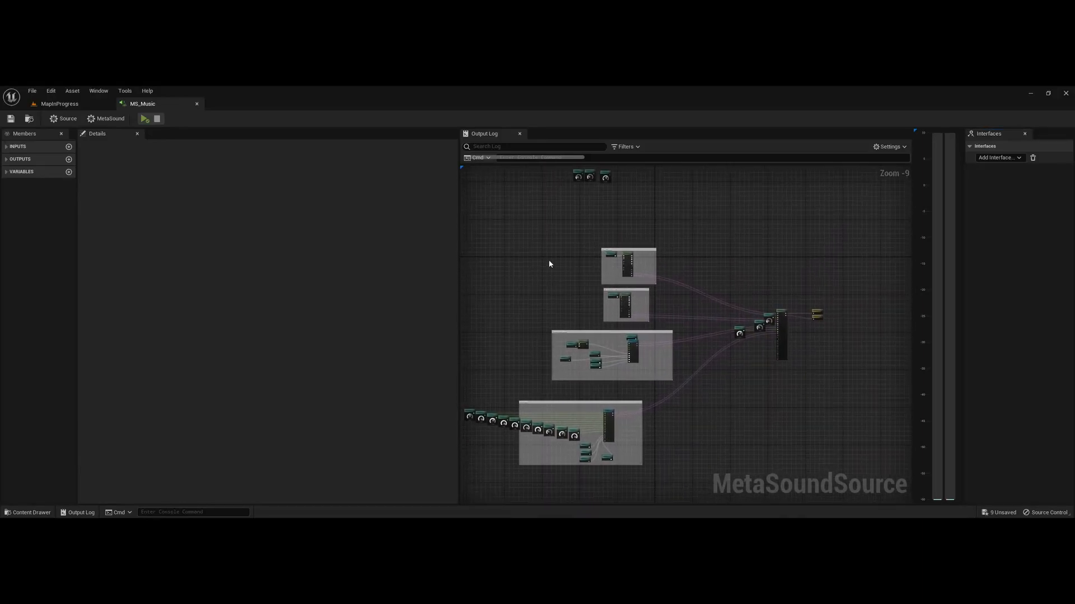
scroll(605, 255, "up", 8)
right_click_drag(629, 392, 536, 371)
right_click_drag(870, 405, 414, 269)
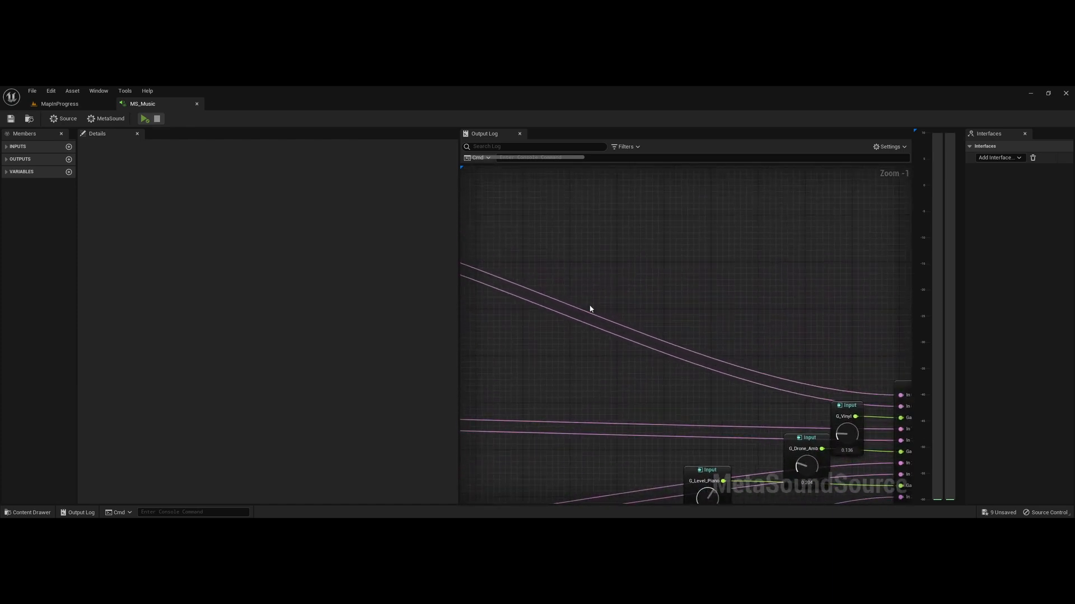
right_click_drag(590, 308, 747, 189)
right_click_drag(661, 347, 668, 563)
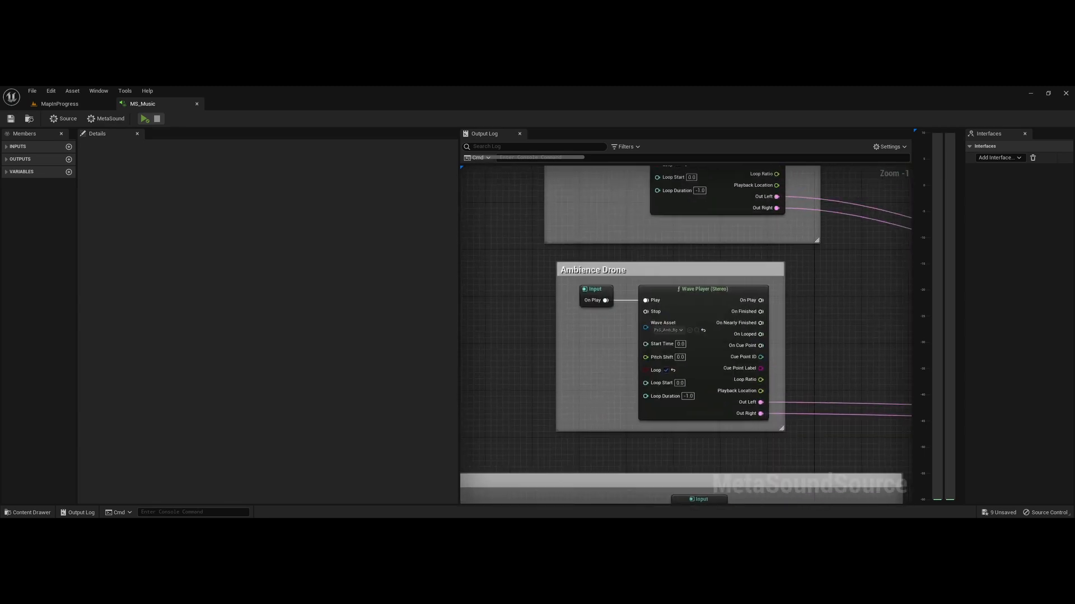
right_click_drag(656, 314, 655, 313)
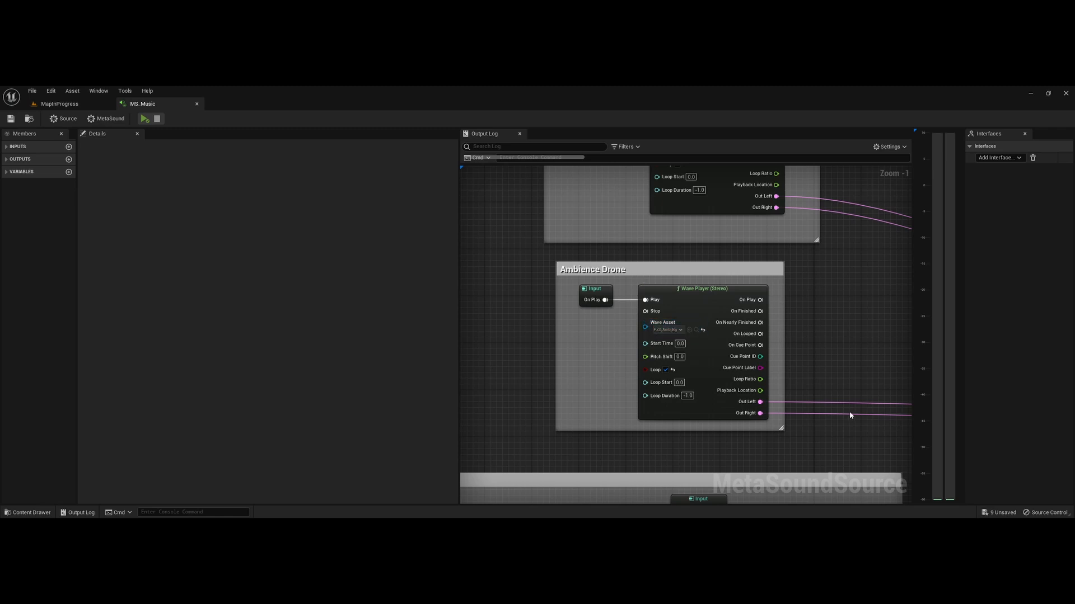
right_click_drag(846, 412, 620, 298)
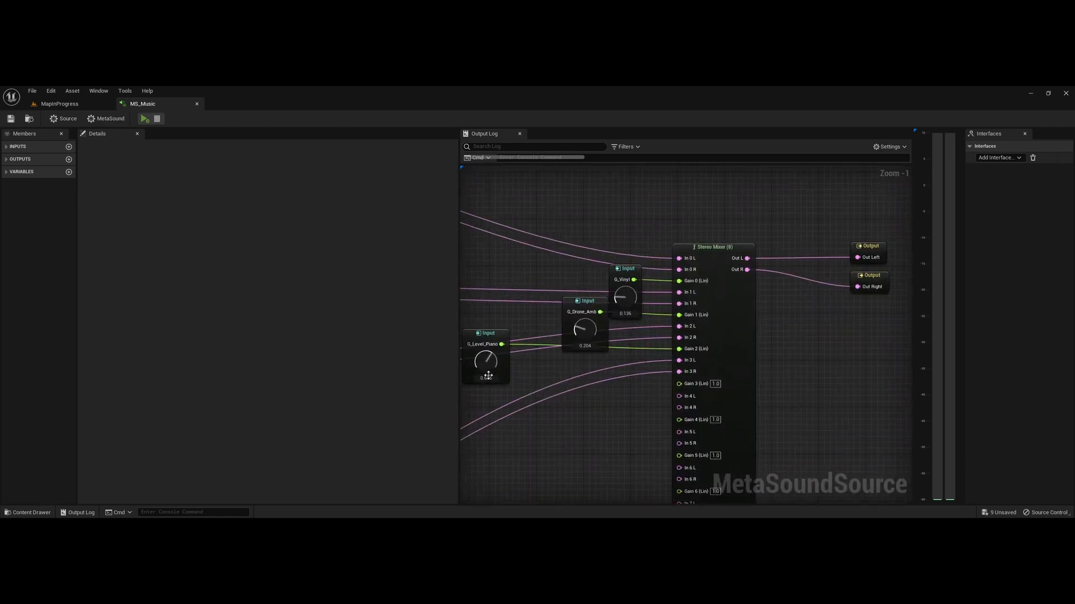
right_click_drag(550, 367, 587, 362)
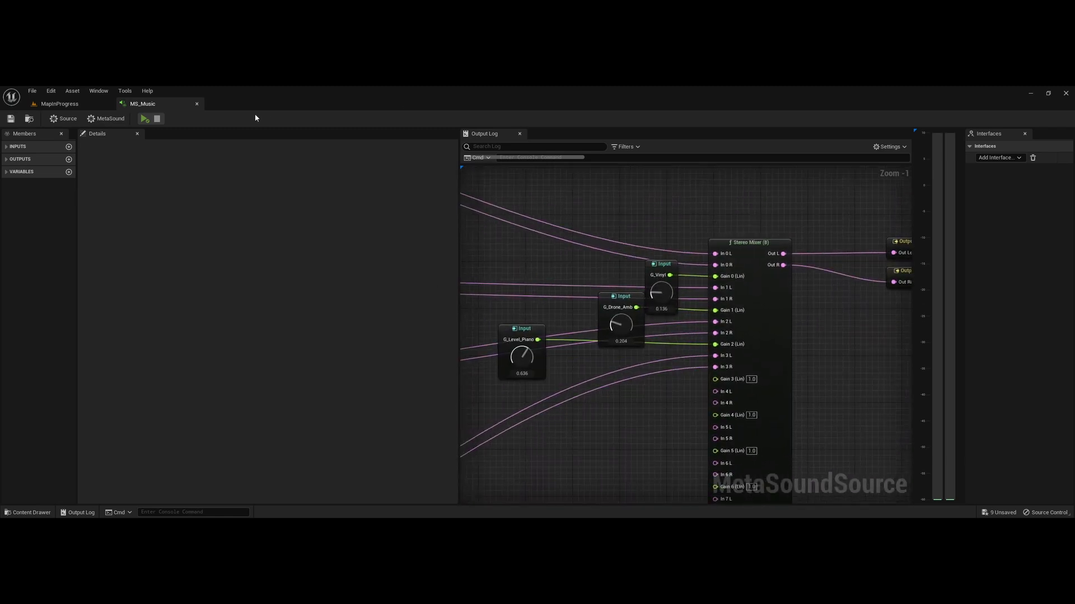
In the source settings of MS_Music, set Volume Routing to Override and enable volume modulation.
left_click(67, 118)
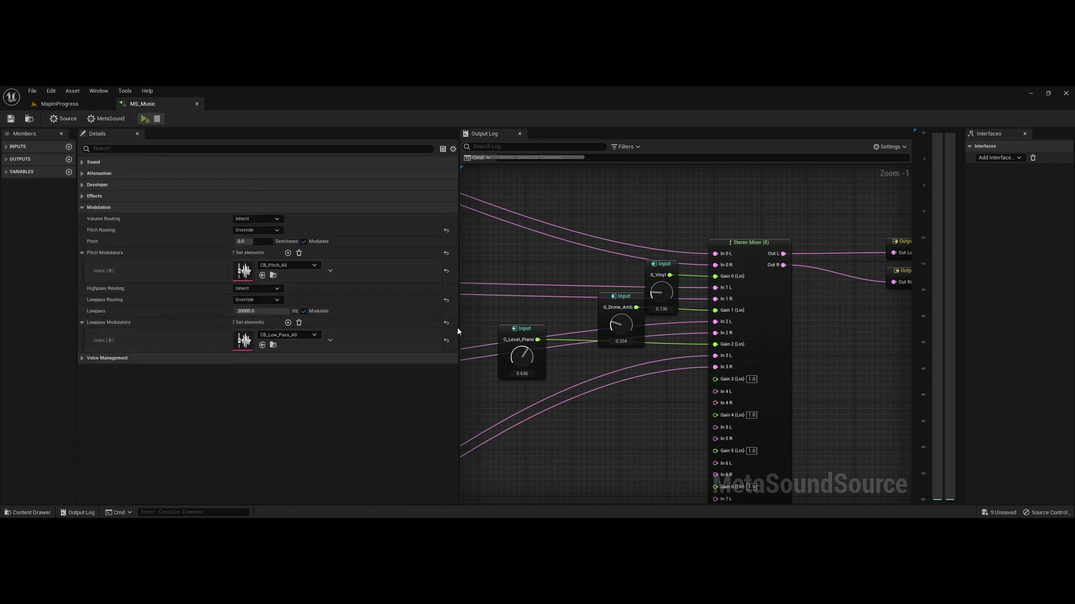
left_click_drag(459, 329, 275, 329)
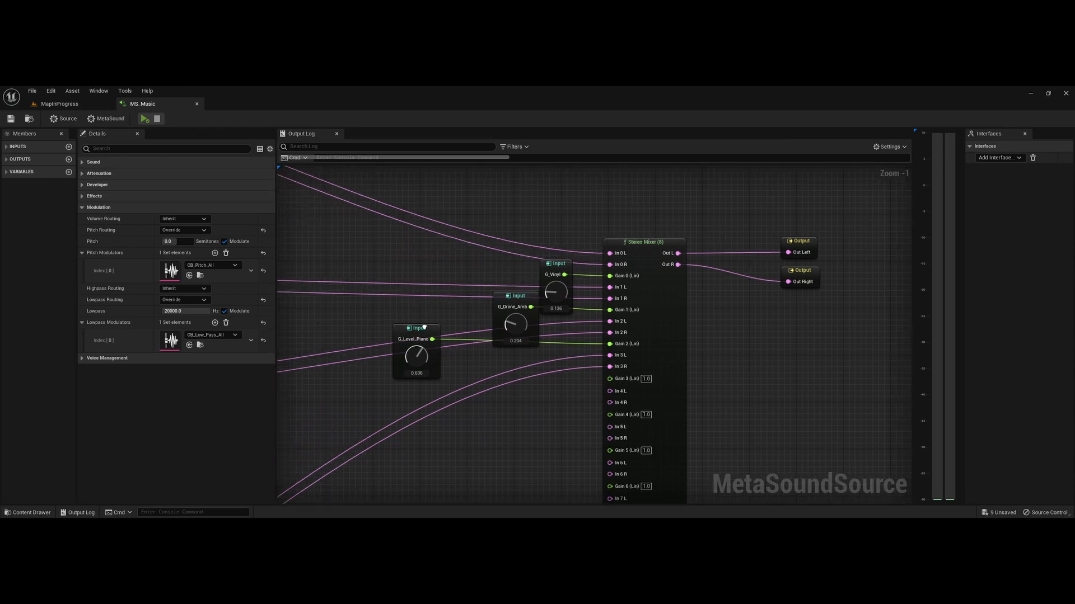
left_click(183, 219)
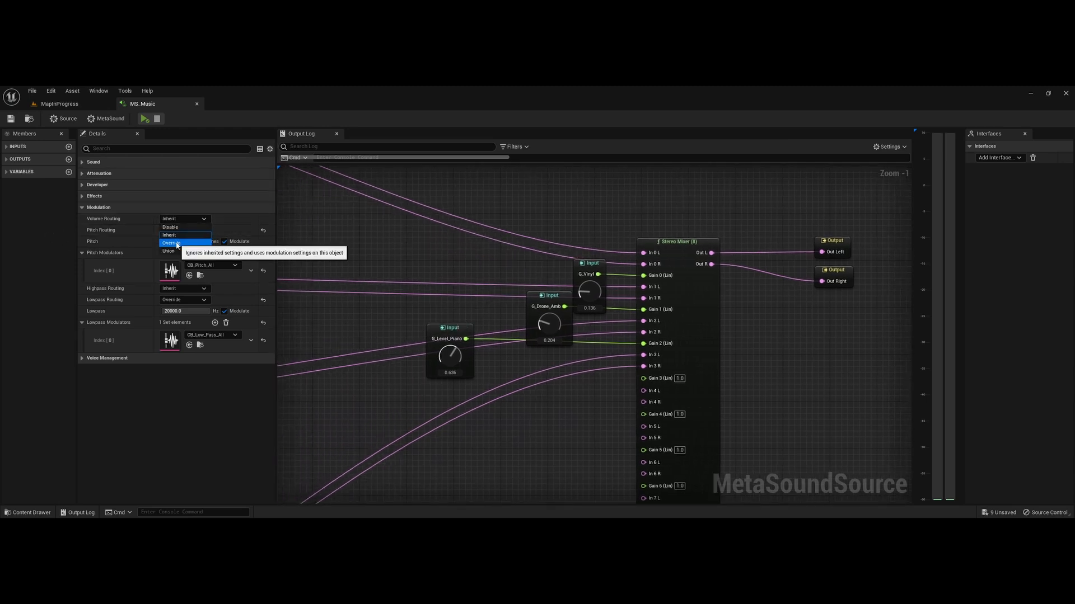
left_click(182, 236)
left_click(224, 230)
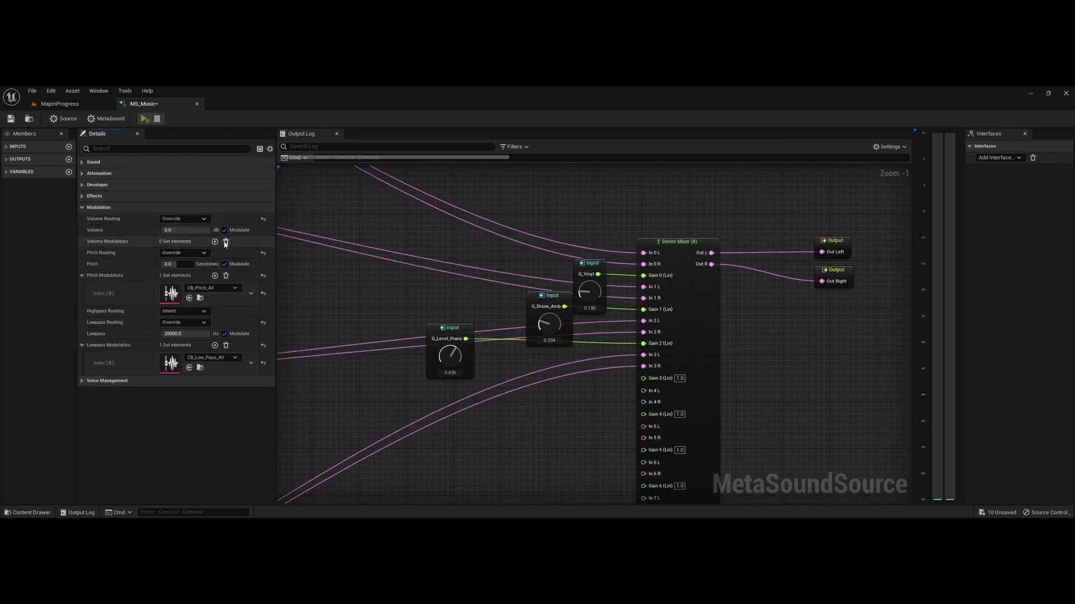
Add a volume modulator to MS_Music, assign the CB_Master control bus to it, and save the source.
left_click(214, 241)
left_click(223, 256)
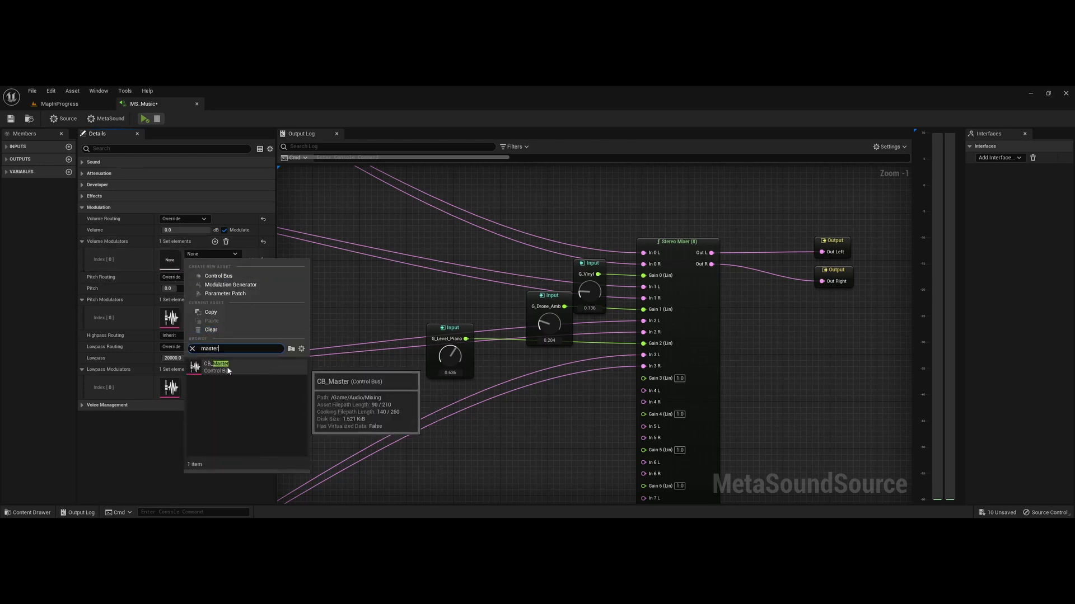
left_click(235, 367)
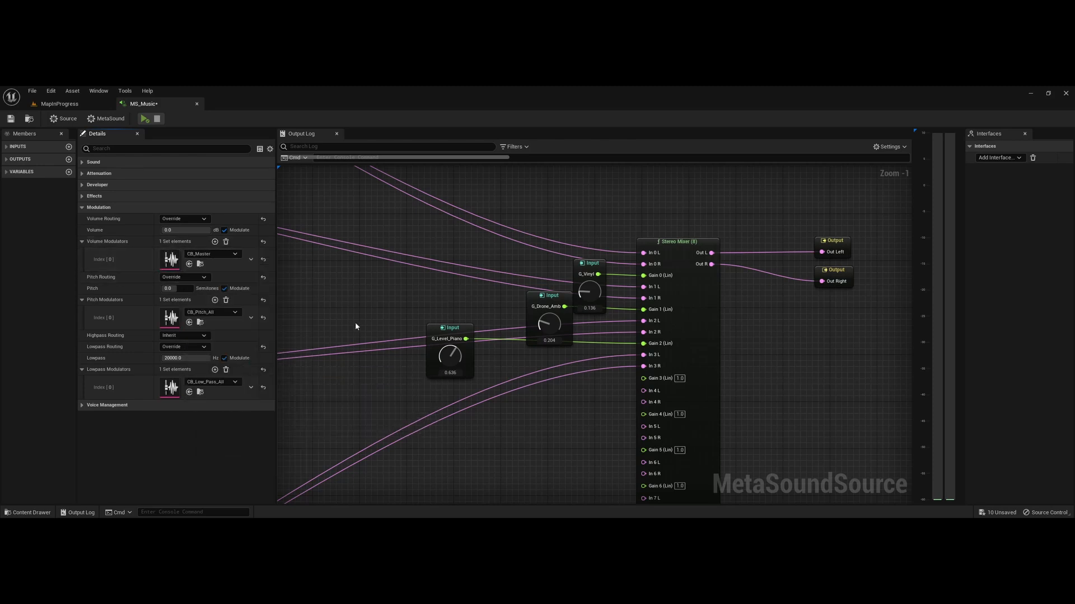
left_click(10, 119)
Examine the Generic Level Music section of MS_Music, including its Trigger Once node, piano trigger inputs and MS_Music_Generic_Level node.
right_click_drag(453, 429, 739, 400)
right_click_drag(633, 403, 871, 350)
scroll(871, 351, "down", 2)
mouse_move(553, 417)
right_mouse_down()
mouse_move(653, 403)
mouse_move(609, 395)
mouse_move(632, 387)
right_mouse_up()
left_click_drag(360, 281, 537, 402)
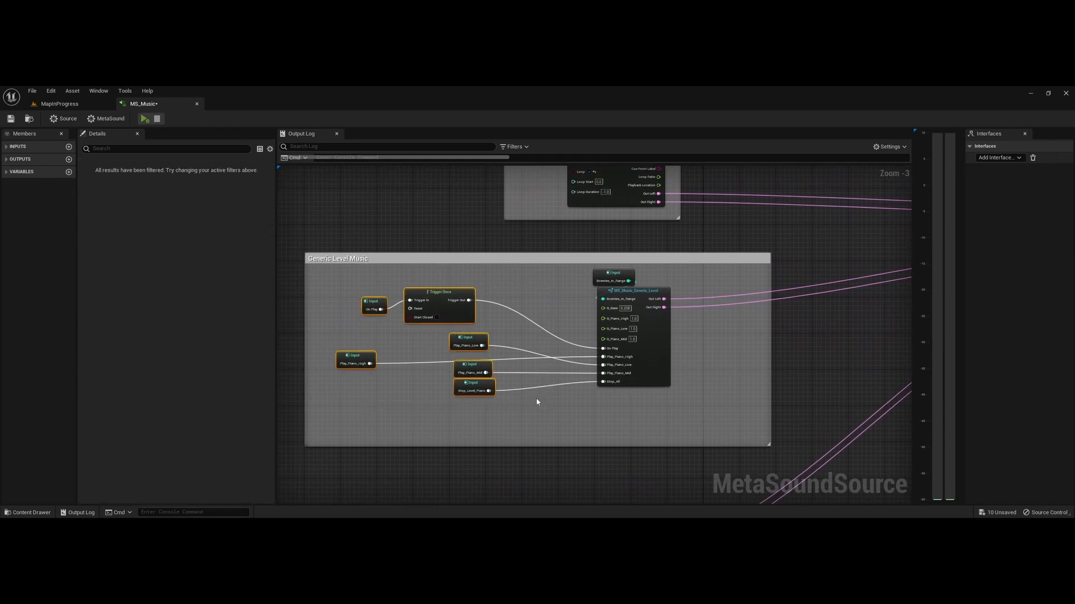
left_click(431, 347)
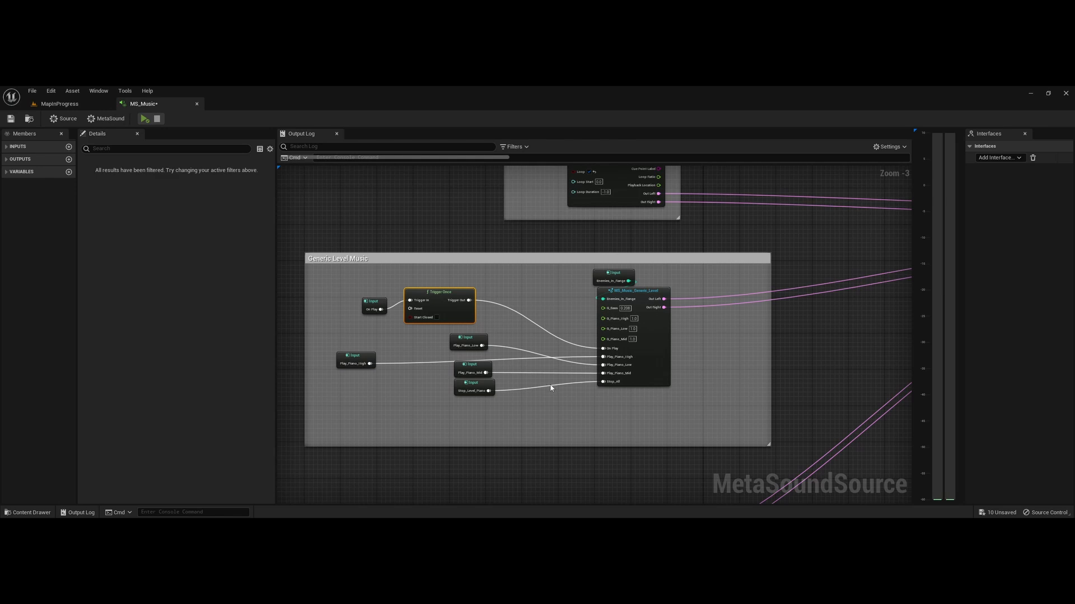
scroll(575, 384, "up", 2)
right_click_drag(533, 407, 561, 410)
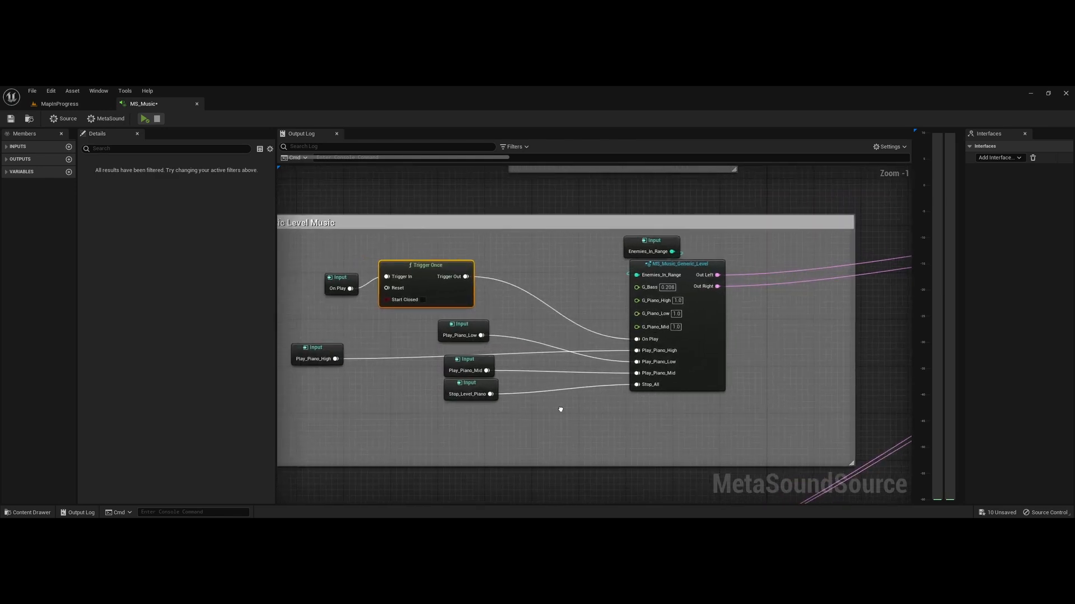
left_click(652, 264)
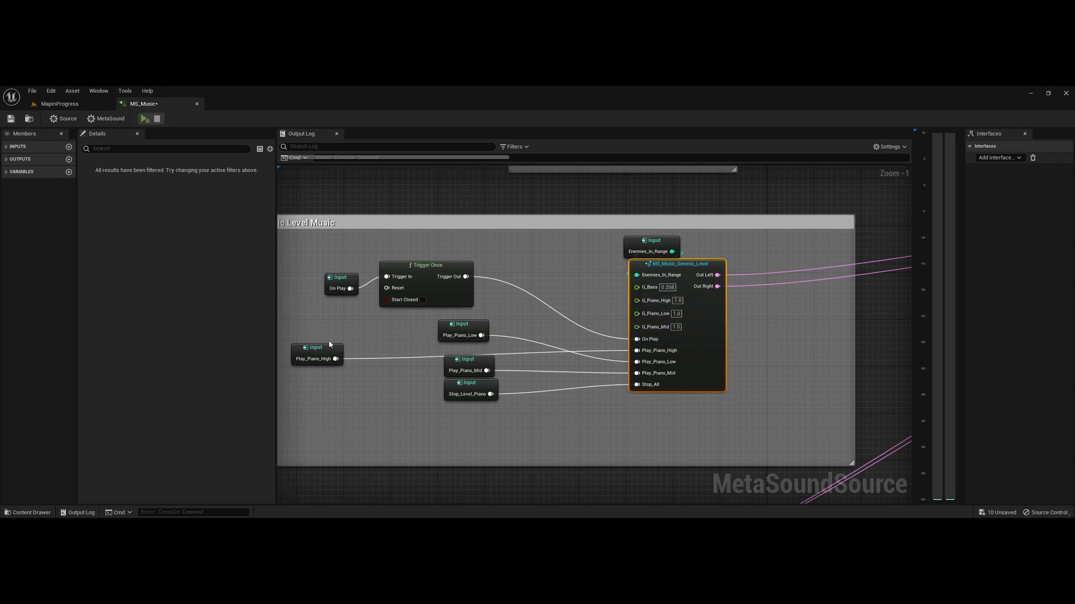
left_click_drag(331, 339, 593, 424)
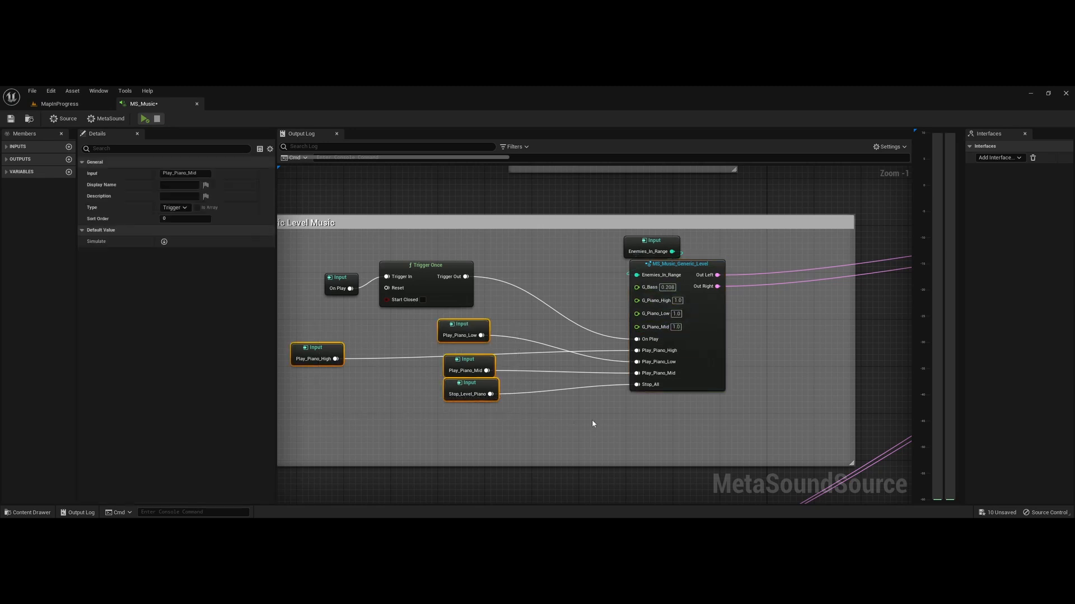
Open MS_Music_Generic_Level from its node and examine the BPM To Seconds chain and the STOP ALL section.
left_click(715, 360)
double_click(714, 360)
right_click_drag(499, 147, 592, 223)
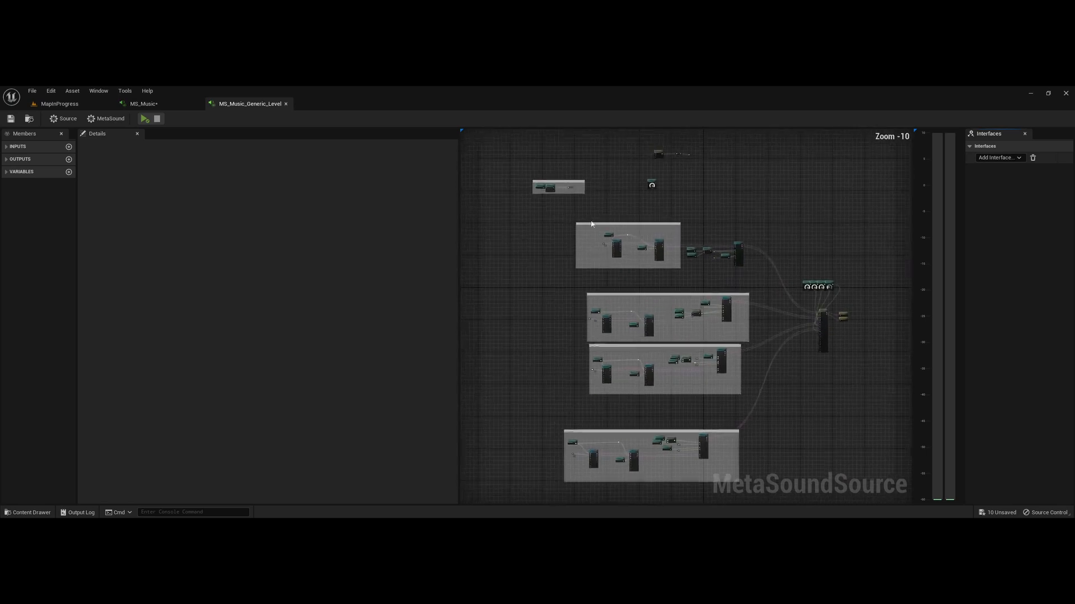
right_click_drag(687, 194, 723, 256)
scroll(693, 216, "up", 7)
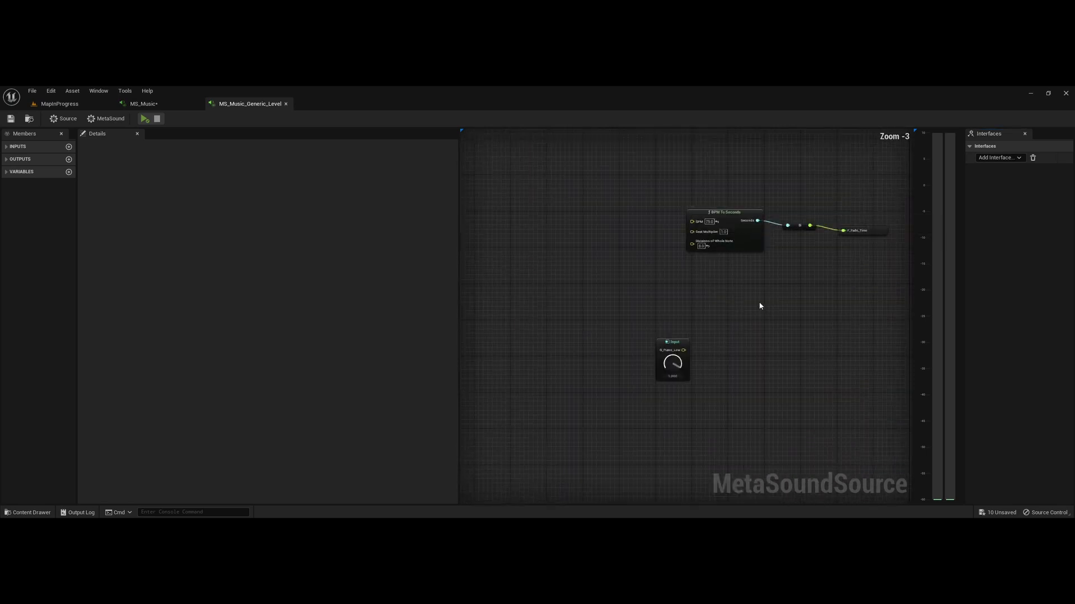
left_click_drag(643, 268, 863, 181)
right_click_drag(800, 284, 914, 217)
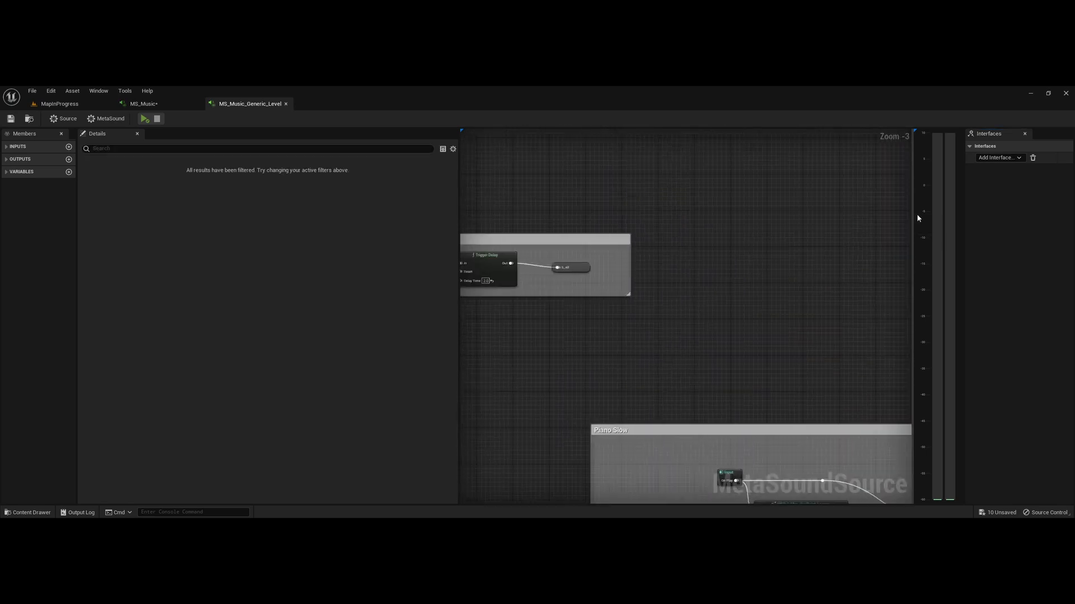
right_click_drag(606, 330, 713, 325)
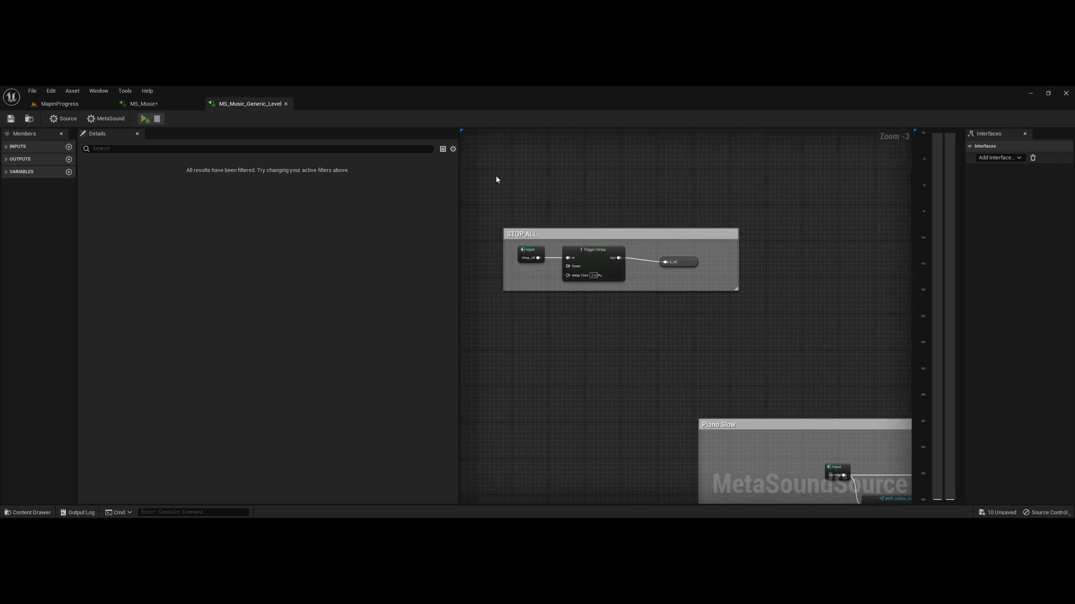
left_click_drag(497, 178, 781, 303)
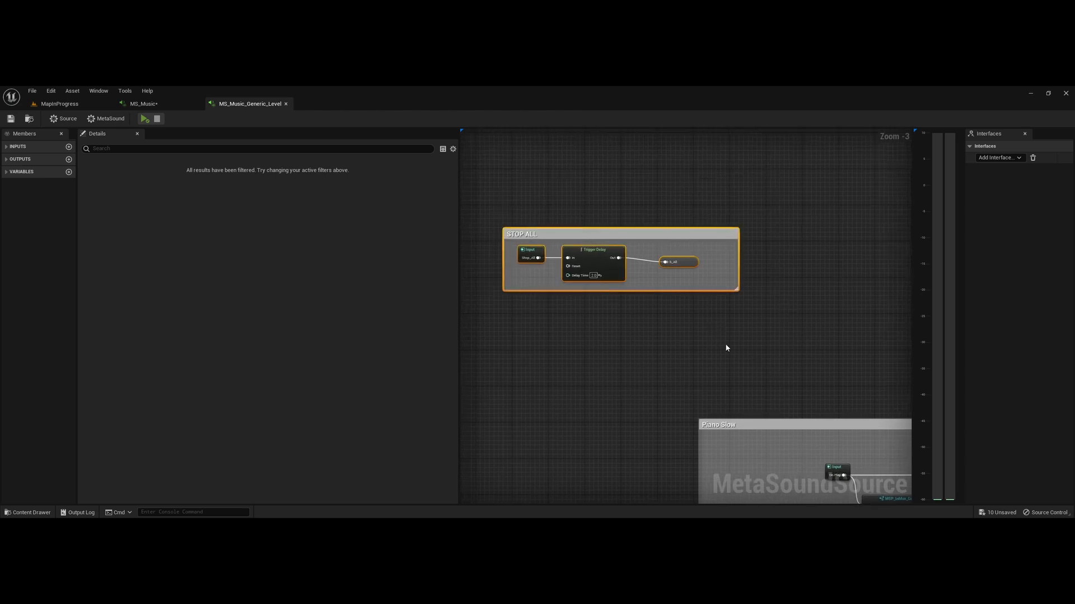
Survey the piano sections of MS_Music_Generic_Level, from Piano Slow down to Busy Piano and back.
right_click_drag(821, 364, 633, 134)
right_click_drag(767, 391, 759, 411)
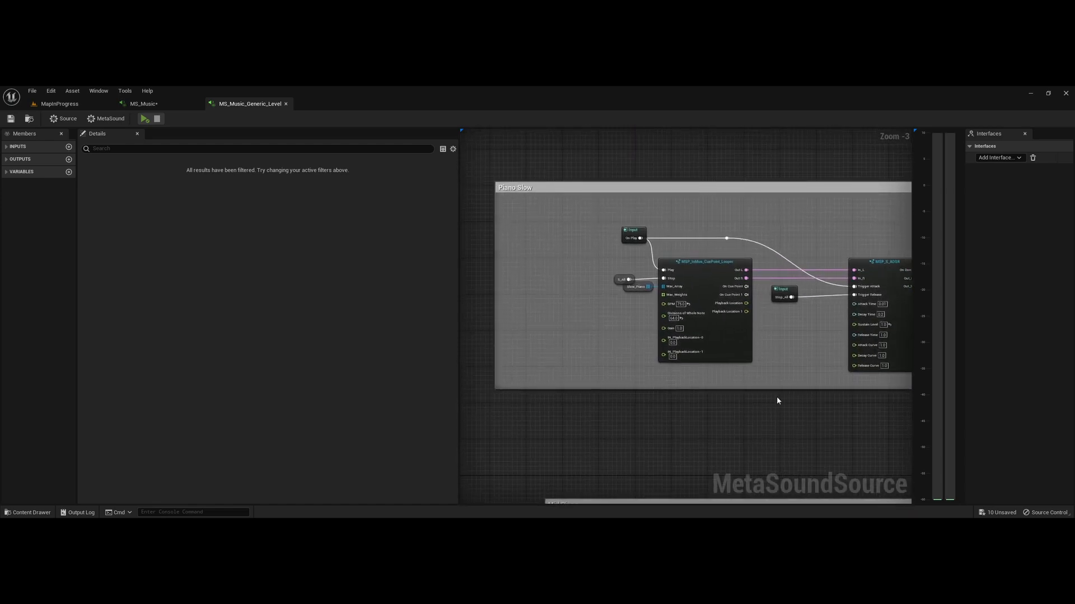
scroll(777, 397, "down", 2)
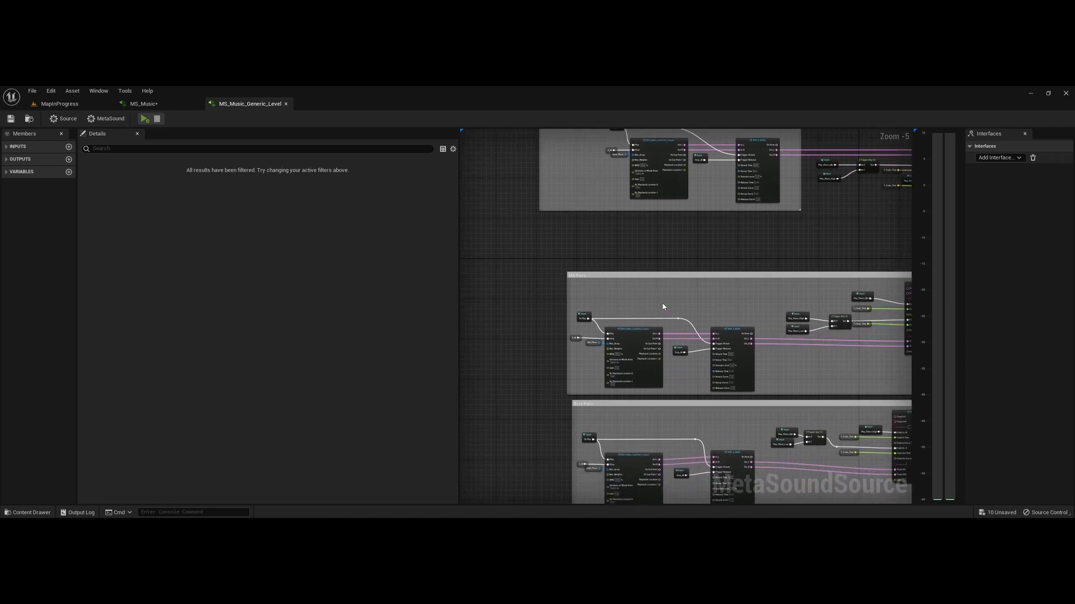
scroll(634, 305, "up", 2)
right_click_drag(657, 299, 654, 129)
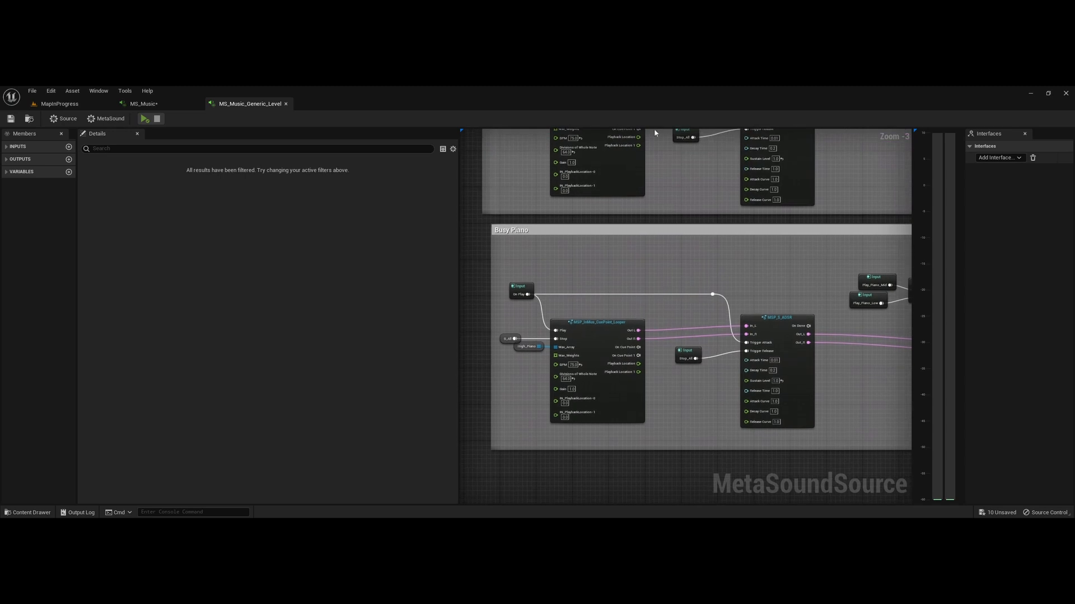
right_click_drag(690, 285, 691, 486)
right_click_drag(642, 258, 561, 443)
Examine the cue point looper and the MSP_S_ADSR node in the Piano Slow section.
left_click_drag(543, 233, 727, 387)
right_click_drag(788, 386, 609, 360)
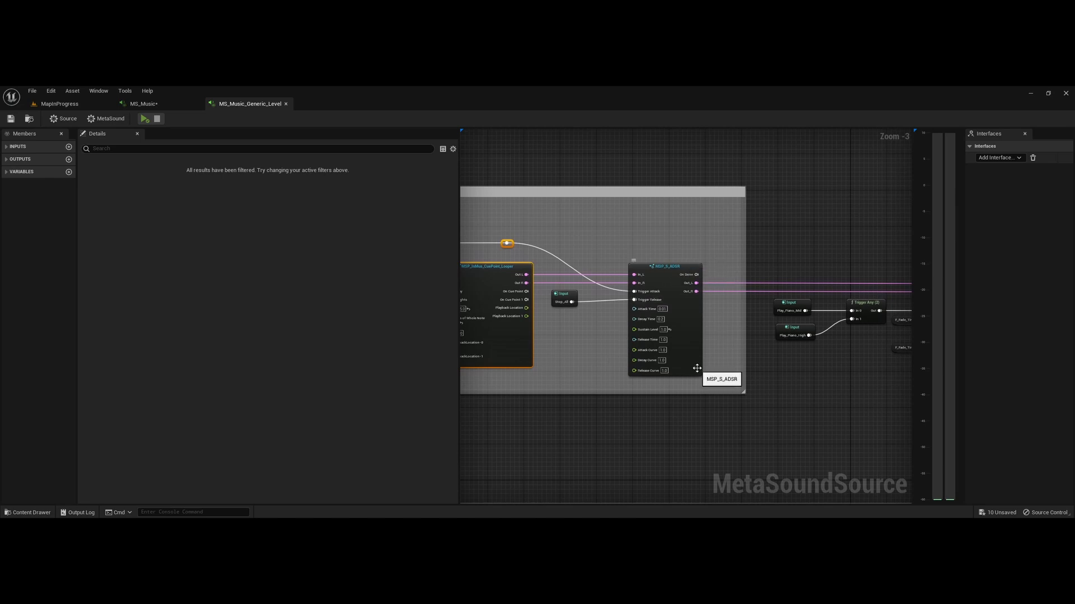
right_click_drag(606, 383, 588, 395)
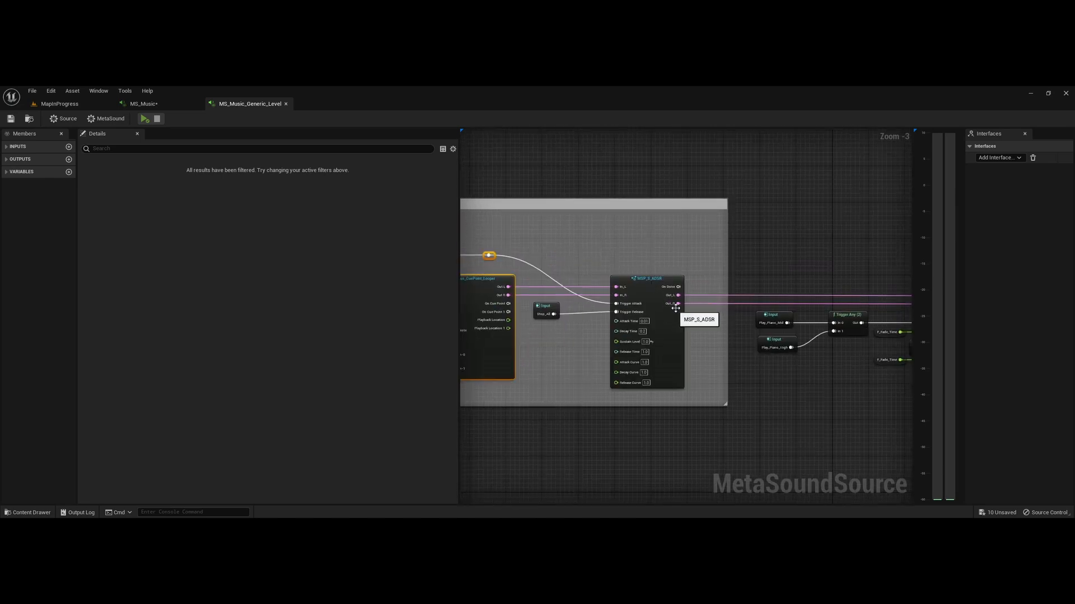
right_click_drag(494, 353, 549, 328)
left_click(545, 325)
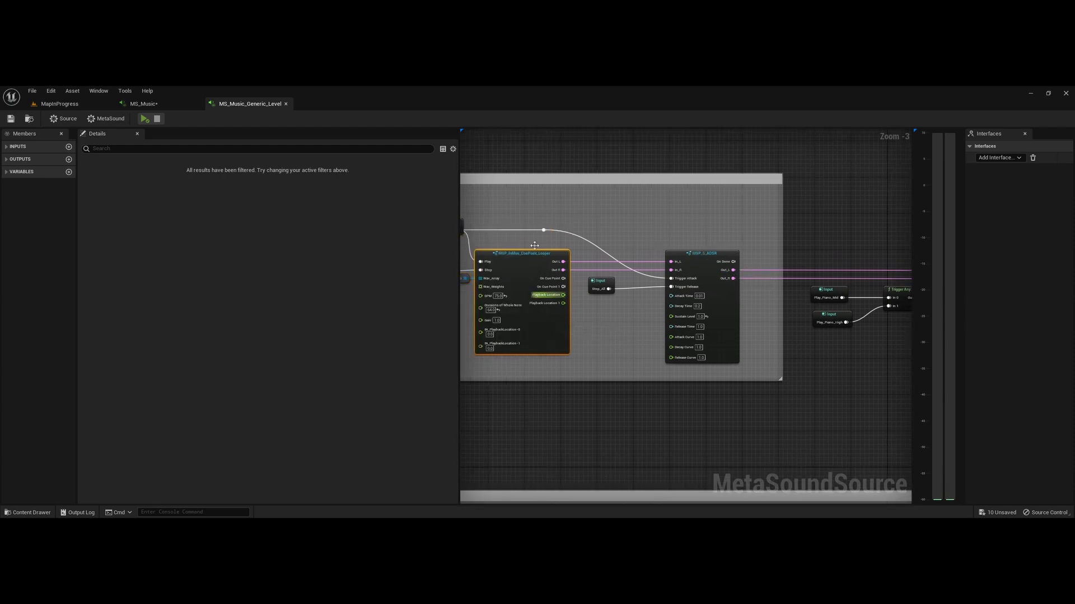
Examine the MSP_S_XFade node beside Piano Slow, its Track A and B inputs, and the Play_Piano_Mid and Play_Piano_High triggers.
right_click_drag(622, 349, 557, 372)
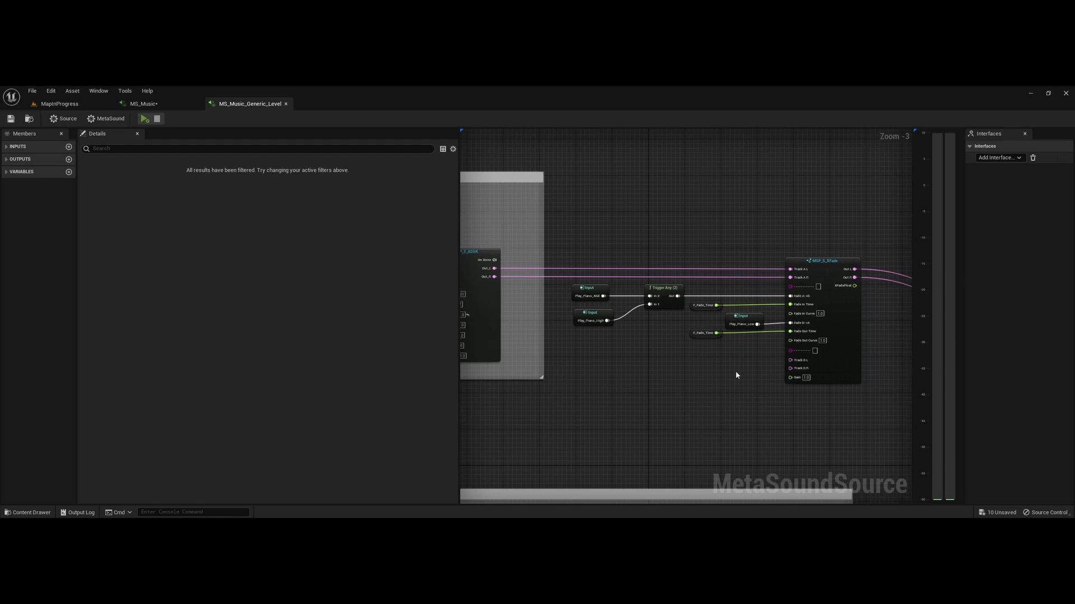
right_click_drag(791, 417, 743, 415)
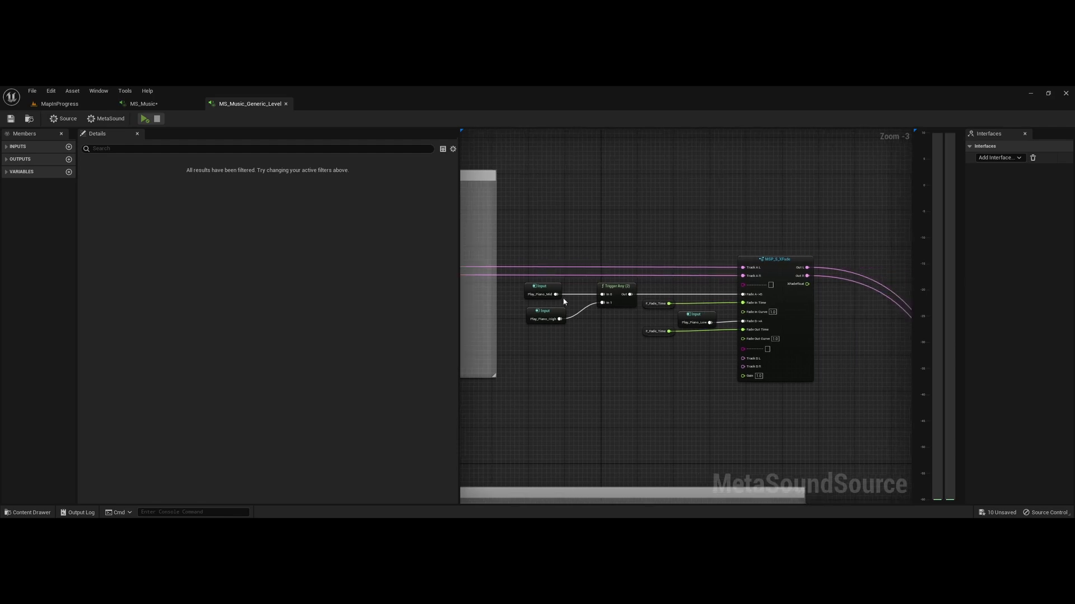
scroll(719, 339, "up", 1)
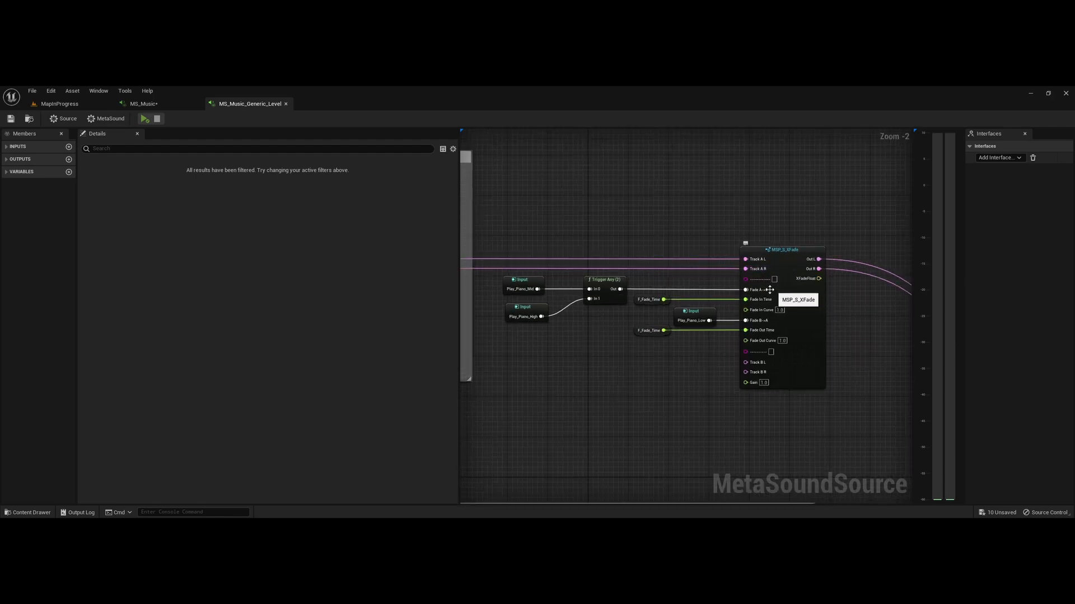
left_click_drag(523, 334, 518, 284)
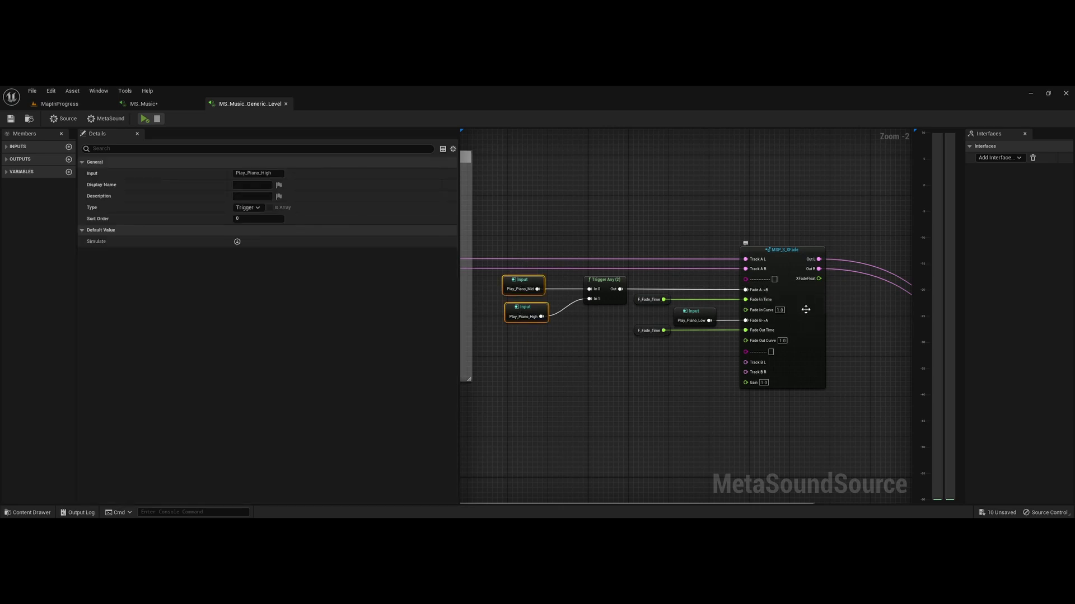
left_click_drag(718, 233, 771, 272)
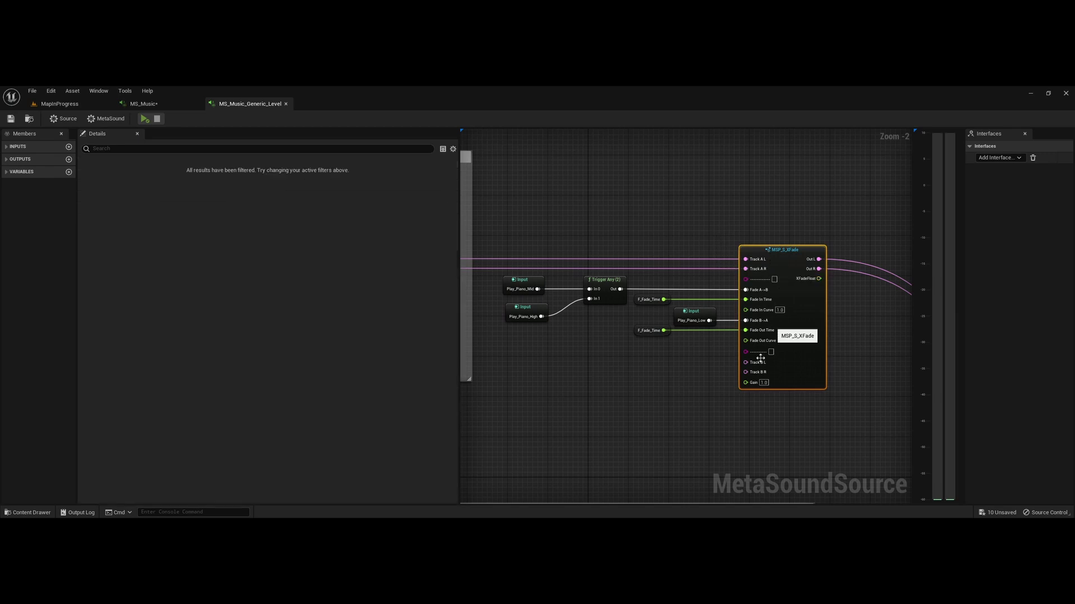
left_click_drag(769, 374, 769, 375)
left_click_drag(700, 228, 768, 269)
left_click_drag(695, 350, 776, 385)
left_click_drag(690, 222, 778, 273)
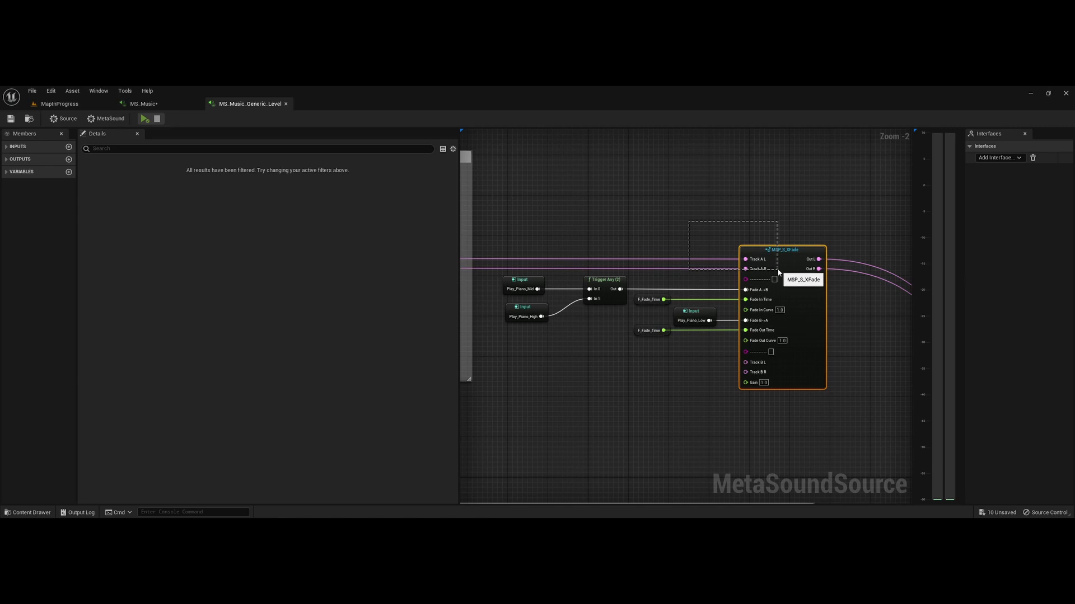
left_click_drag(698, 424, 791, 346)
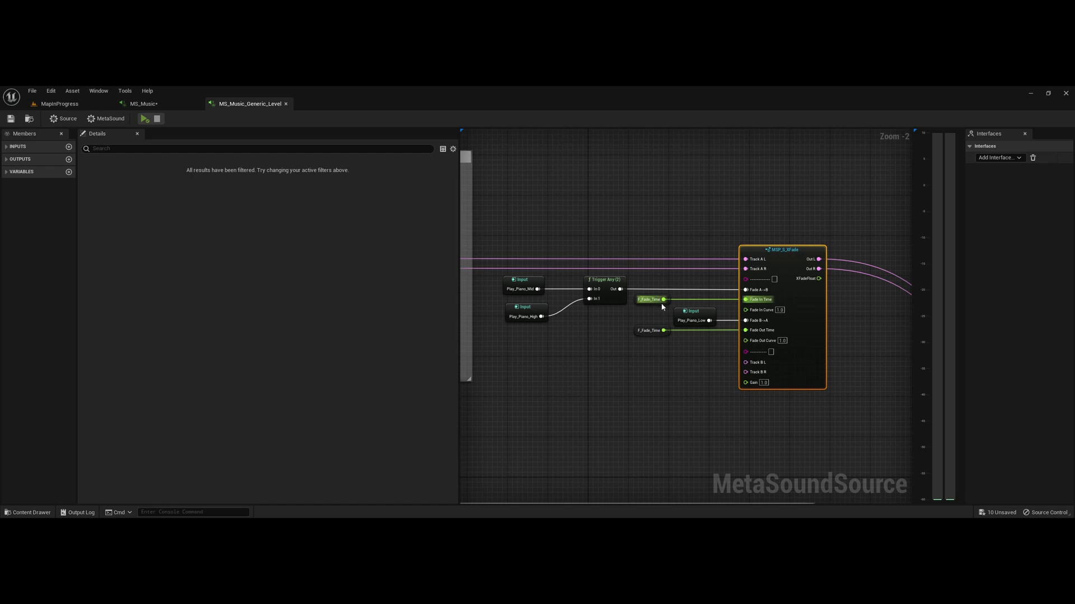
Inspect the F_Fade_Time variables and the Play_Piano_Low trigger that feed the fade inputs of the same MSP_S_XFade node.
left_click_drag(646, 363, 658, 271)
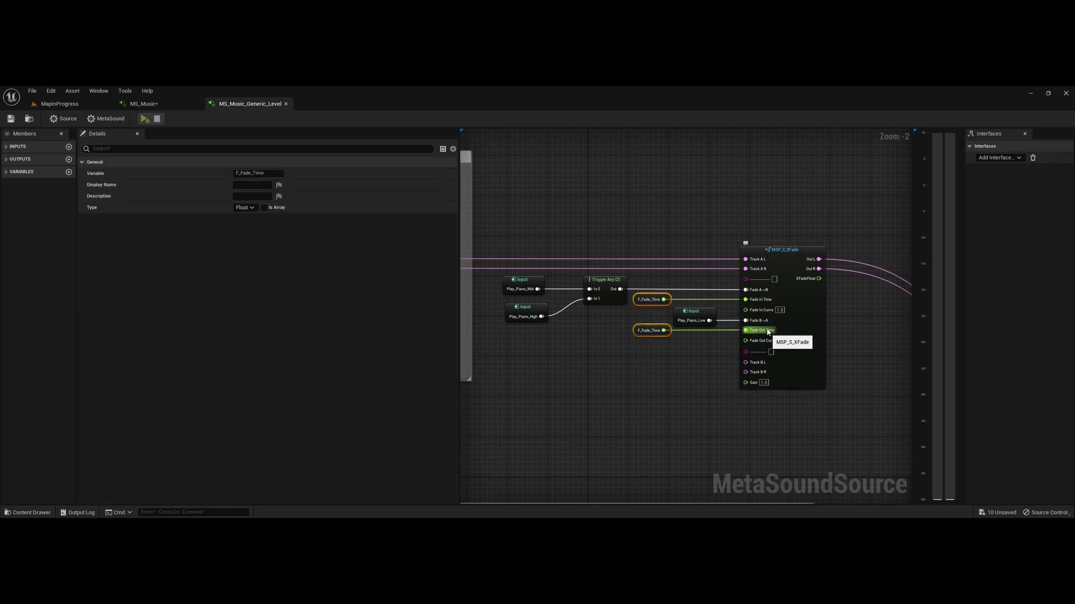
left_click(697, 316)
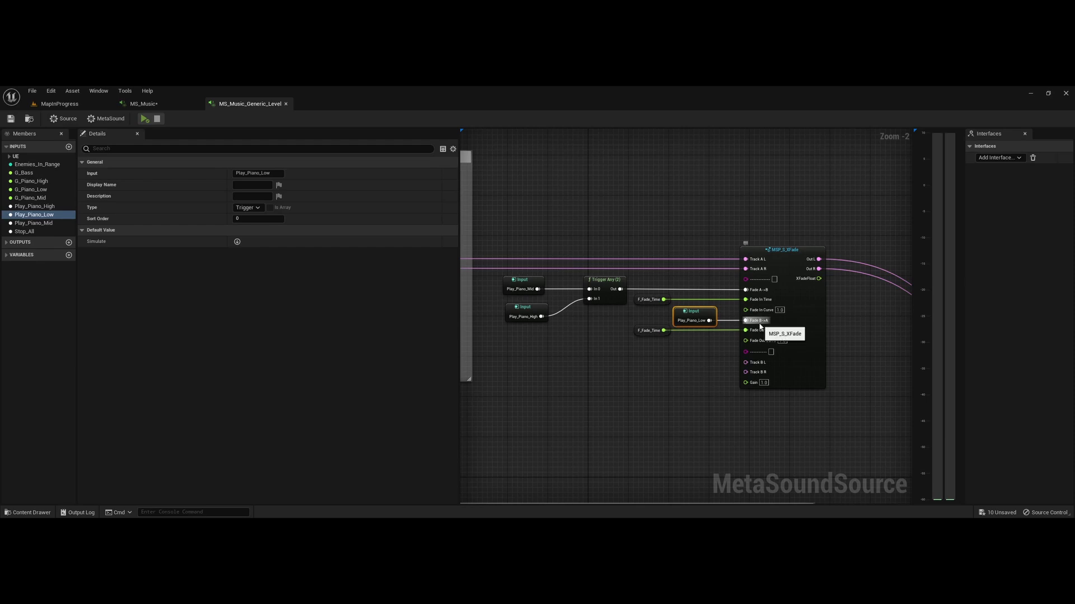
left_click_drag(701, 377, 782, 366)
left_click_drag(773, 288, 808, 291)
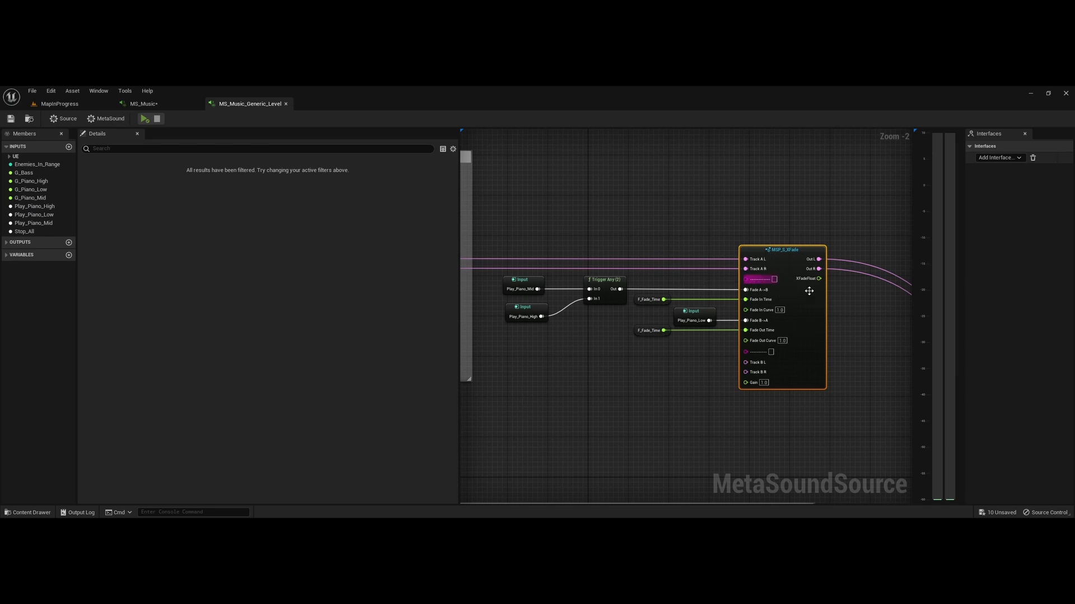
Compare the other piano sections and examine the trigger and fade-time inputs of the MSP_S_XFade node whose Track B receives the audio.
right_click_drag(869, 413, 532, 319)
scroll(533, 319, "down", 2)
right_click_drag(617, 405, 898, 362)
scroll(653, 369, "up", 4)
scroll(898, 362, "down", 2)
right_click_drag(675, 368, 886, 250)
right_click_drag(645, 406, 524, 100)
scroll(851, 384, "down", 2)
right_click_drag(480, 429, 556, 339)
scroll(556, 340, "up", 3)
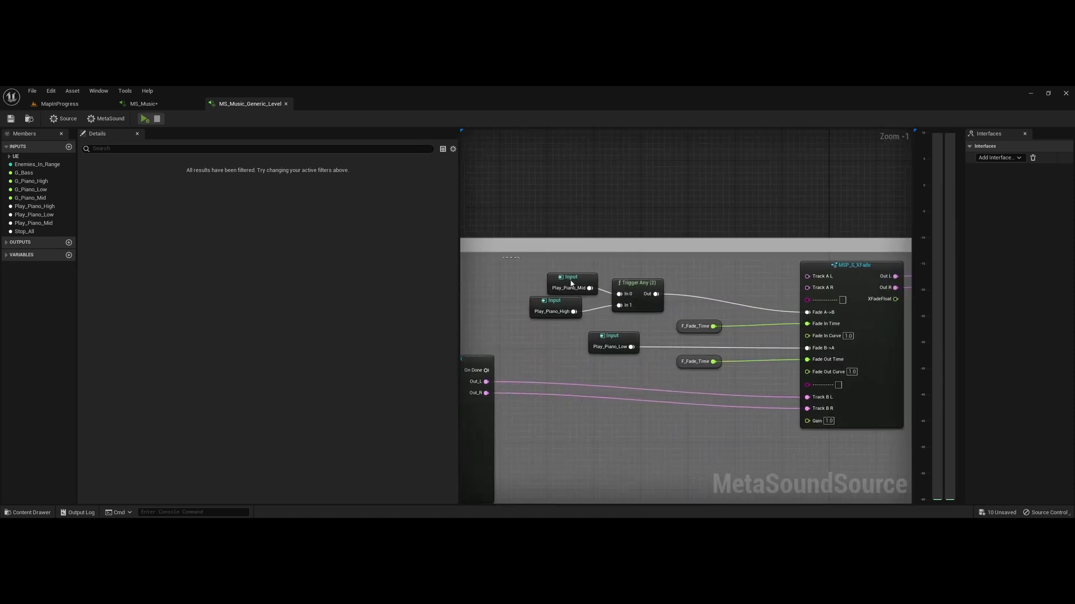
left_click_drag(571, 284, 605, 318)
left_click_drag(499, 278, 561, 293)
left_click_drag(633, 316, 634, 316)
left_click_drag(650, 359, 628, 342)
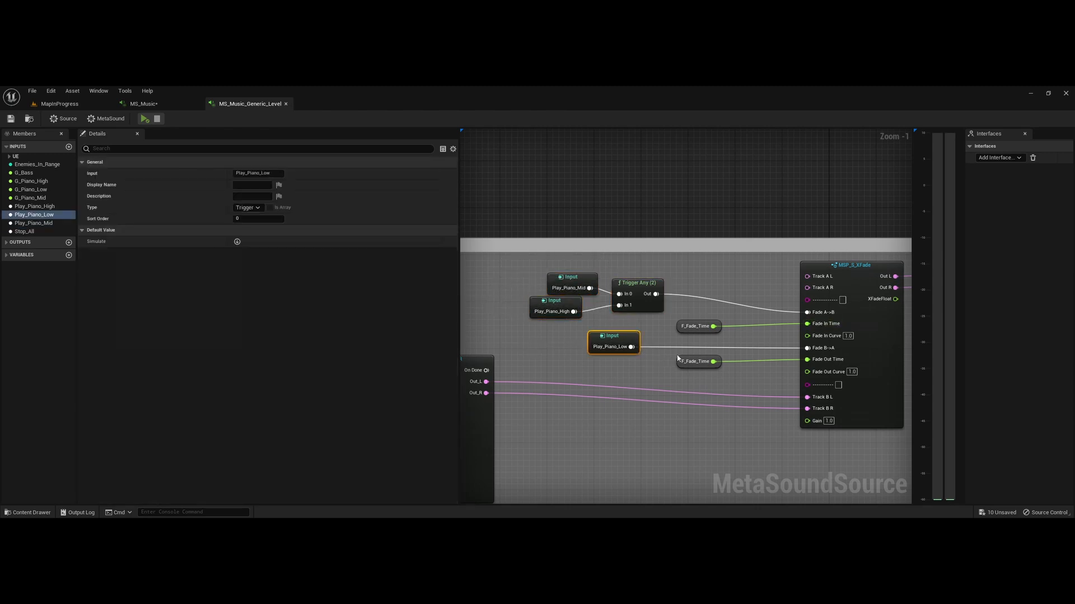
scroll(683, 428, "down", 1)
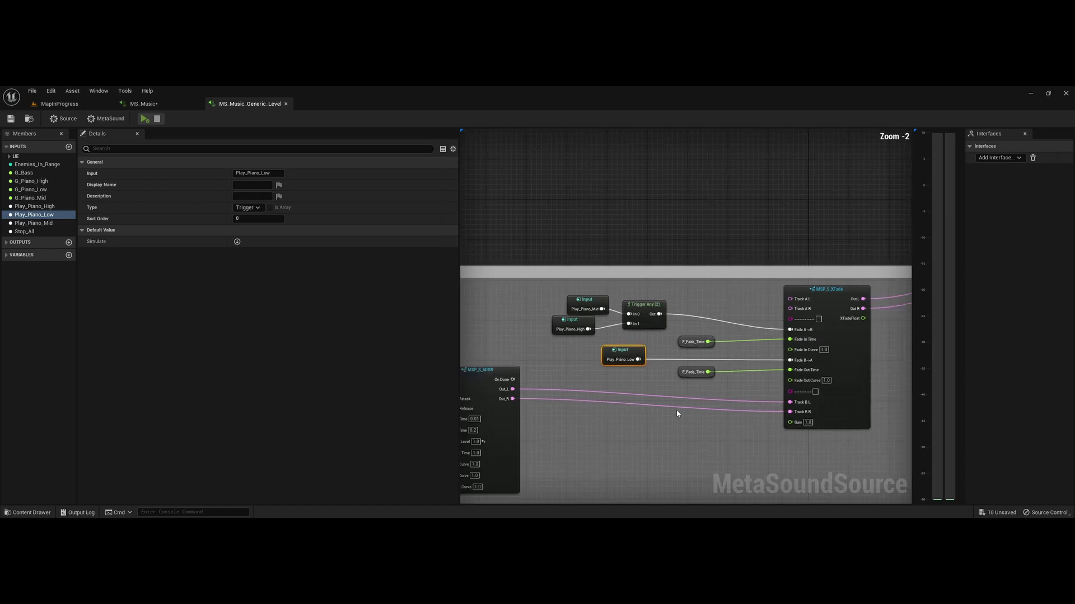
Start previewing MS_Music_Generic_Level and fire the Play_Piano_Mid trigger beside the Piano Slow section to hear the crossfade.
right_click_drag(788, 265, 643, 221)
scroll(614, 403, "down", 4)
right_click_drag(565, 214, 643, 276)
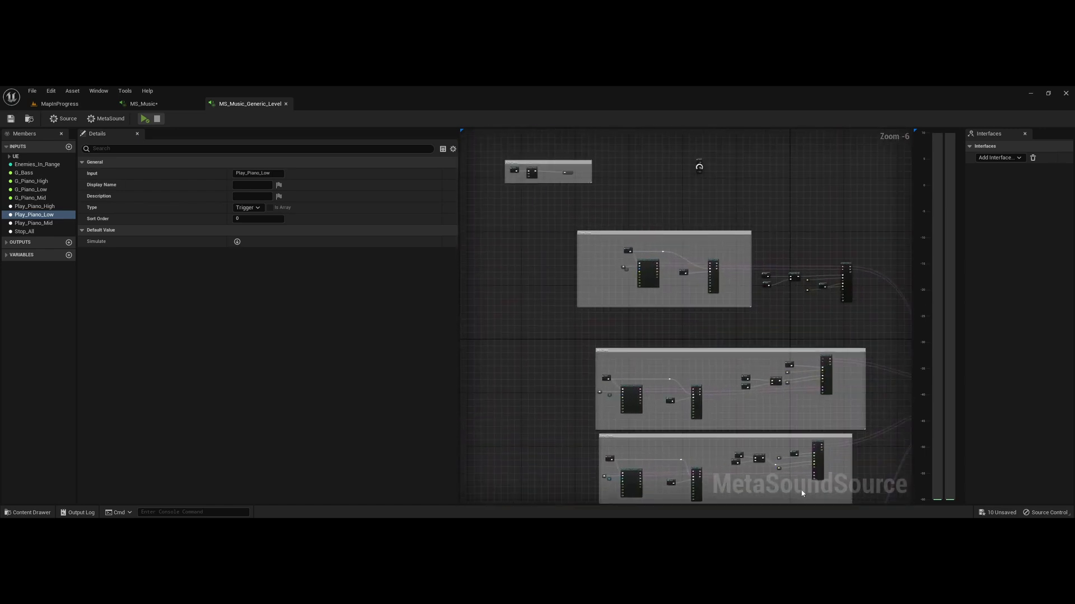
key("space")
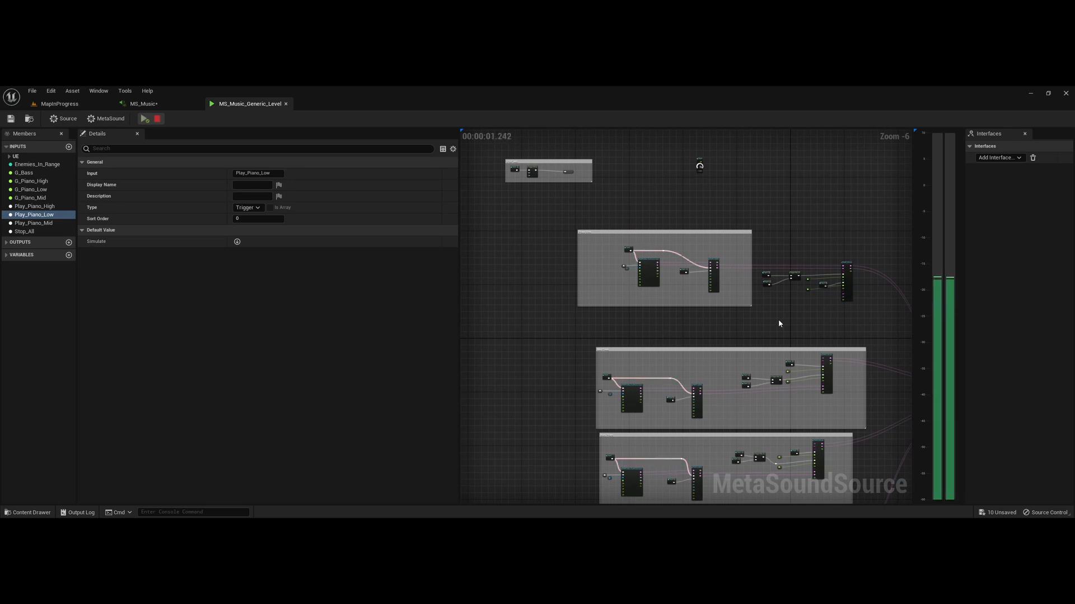
scroll(778, 324, "up", 7)
right_click_drag(714, 336, 595, 389)
left_click_drag(770, 209, 858, 276)
left_click(646, 360)
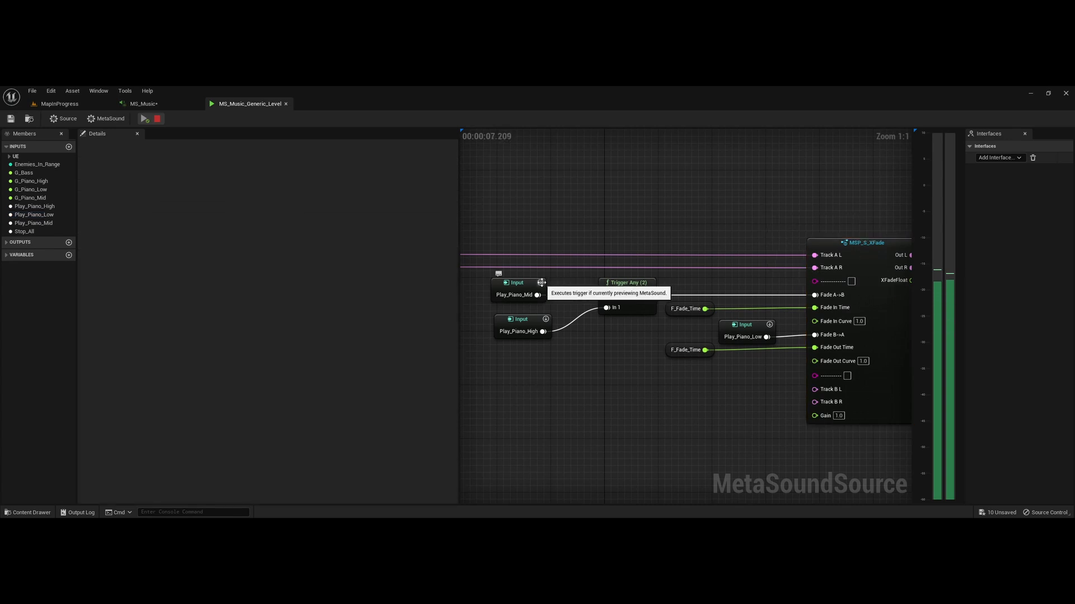
left_click(542, 282)
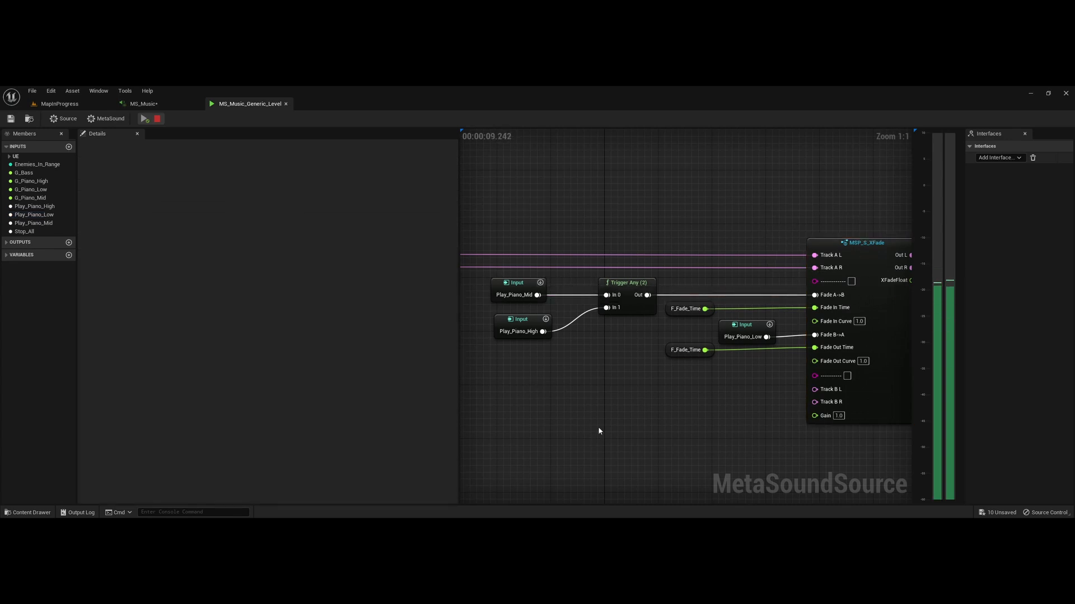
Fire the Play_Piano_High trigger in the preview and examine the MSP_S_XFade node of the mid piano section below.
left_click(547, 319)
scroll(588, 468, "down", 3)
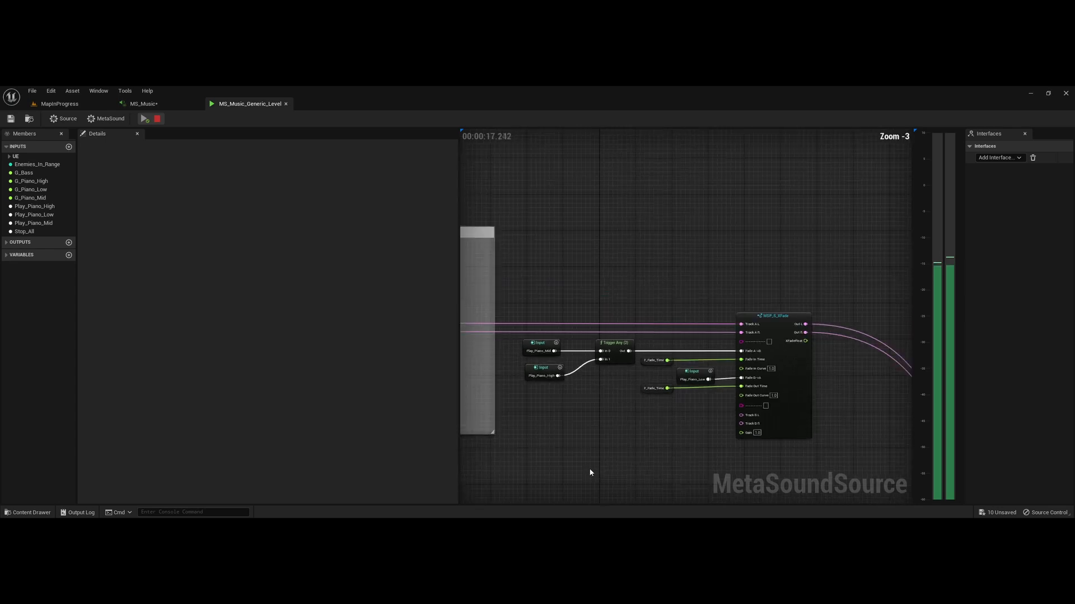
right_click_drag(590, 470, 609, 194)
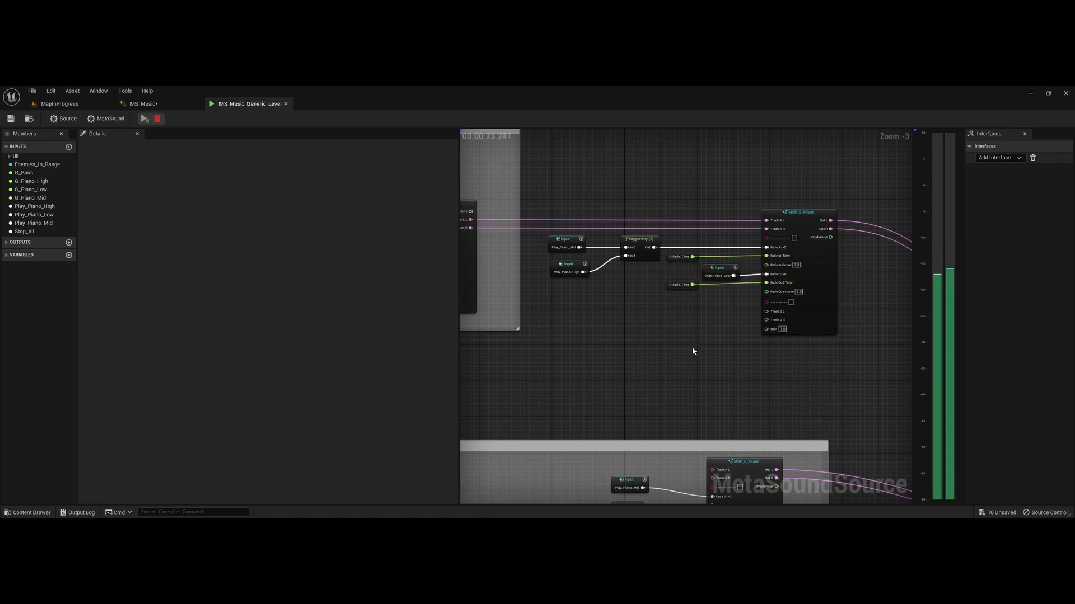
right_click_drag(645, 428, 629, 442)
right_click_drag(595, 353, 583, 287)
right_click_drag(577, 351, 595, 206)
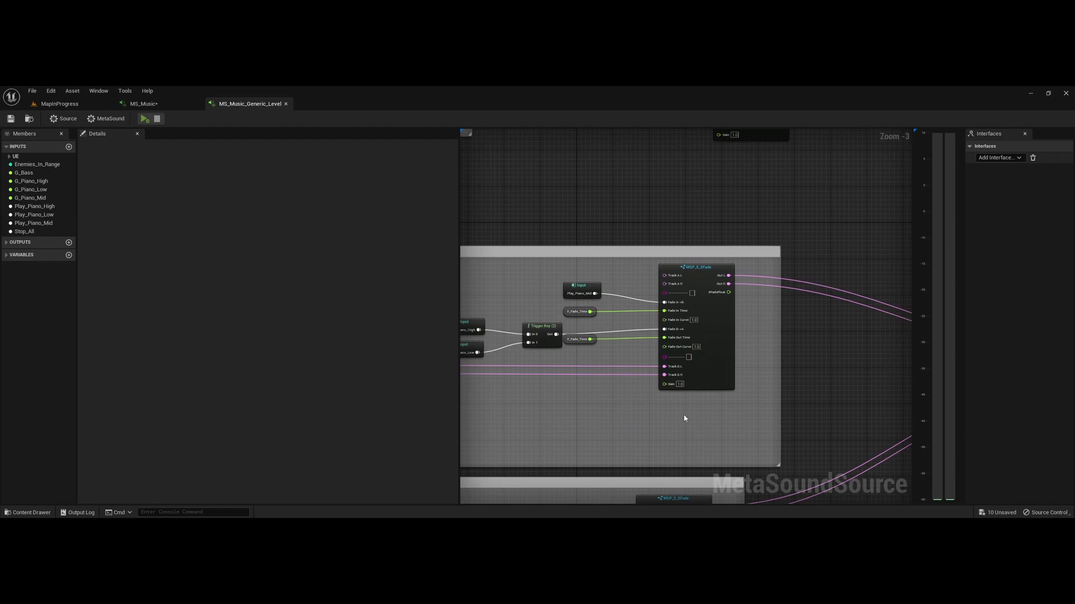
right_click_drag(561, 351, 623, 375)
Open the MSP_S_XFade patch and examine the ADSR Envelope (Float) node whose Out Envelope drives the two Crossfade nodes.
double_click(761, 294)
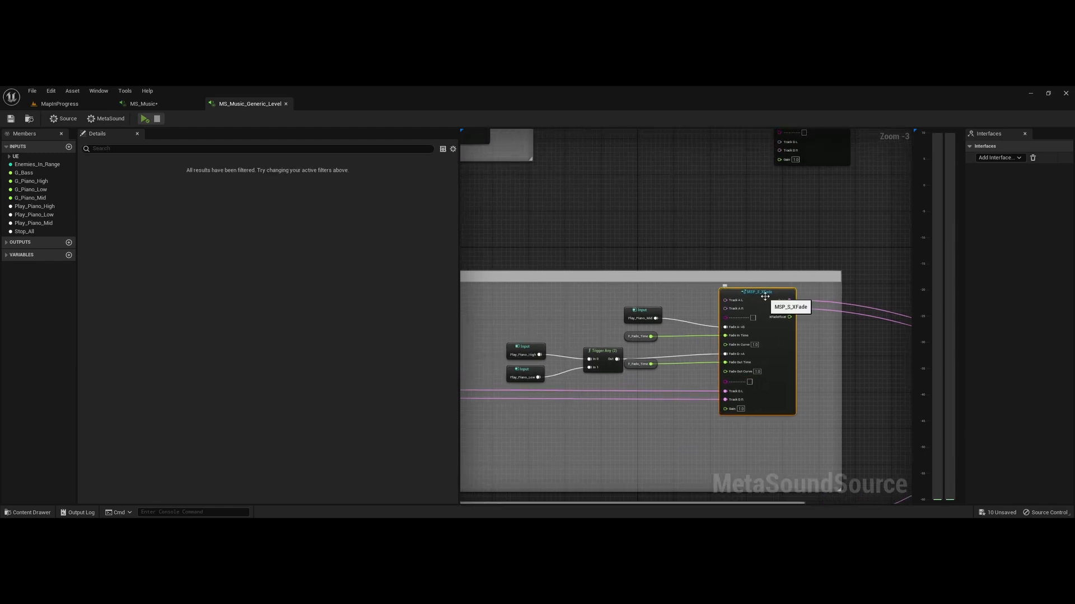
scroll(661, 330, "up", 3)
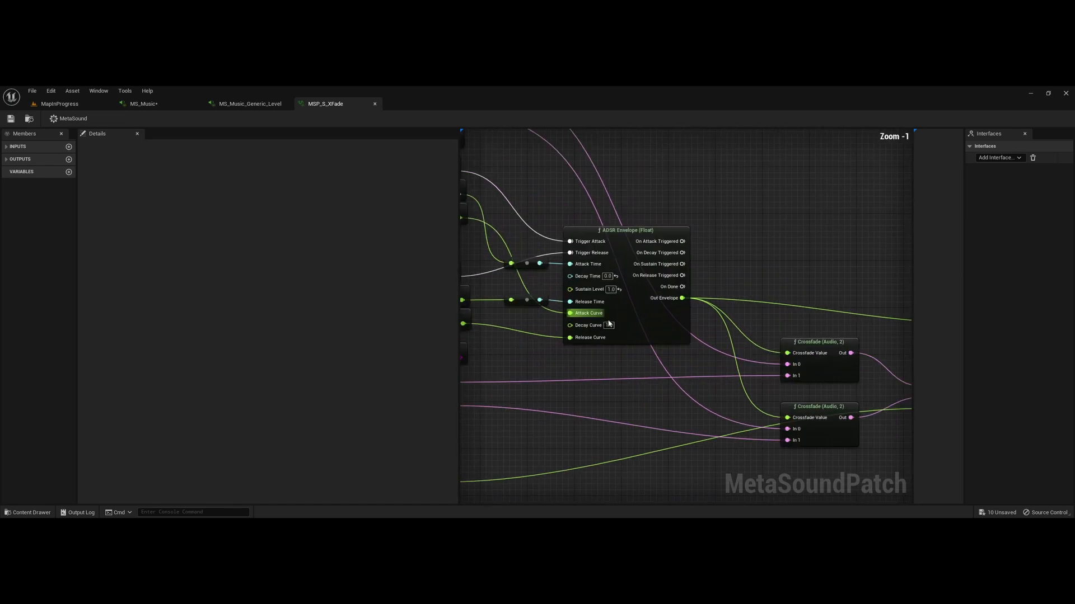
right_click_drag(690, 430, 576, 388)
right_click_drag(591, 325, 644, 357)
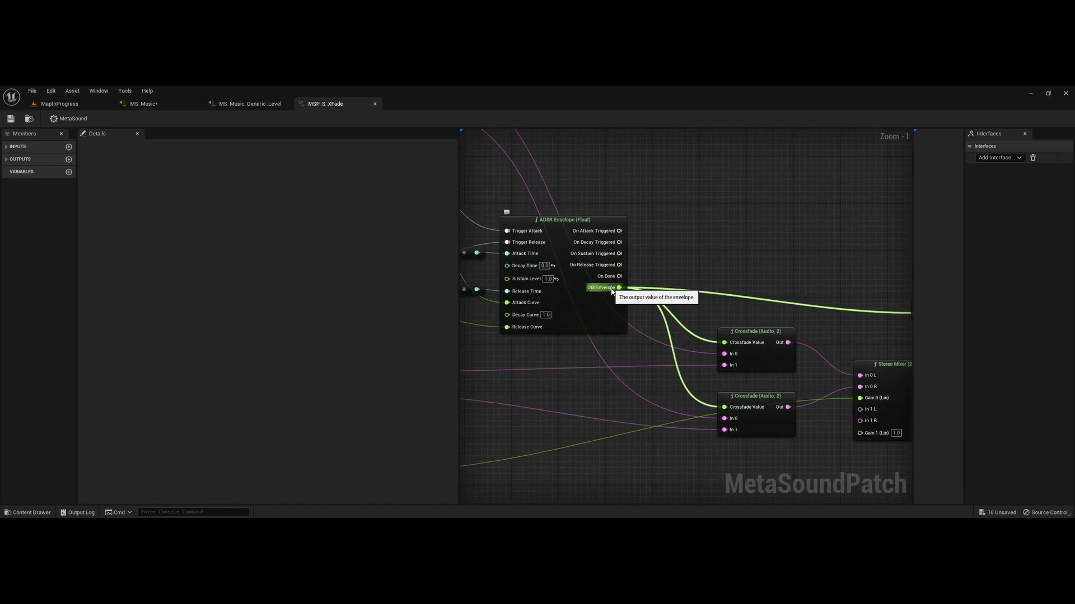
Inspect the Stereo Mixer and Output nodes of MSP_S_XFade and widen the graph area to view the whole patch.
right_click_drag(783, 392, 662, 312)
left_click_drag(888, 384, 863, 292)
scroll(595, 399, "down", 3)
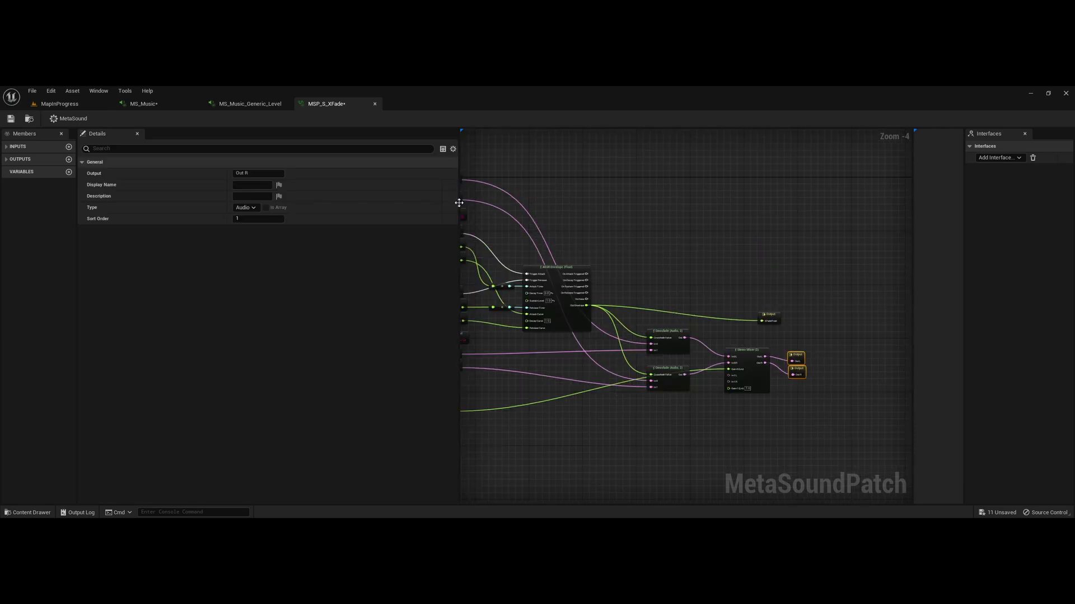
left_click_drag(459, 219, 341, 198)
right_click_drag(426, 247, 537, 236)
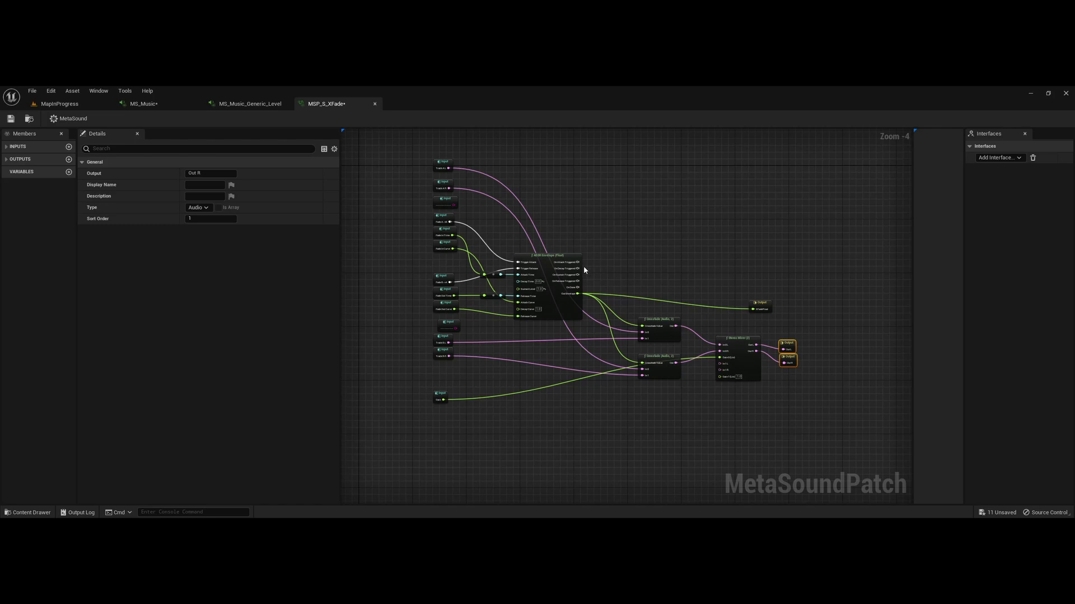
left_click(635, 242)
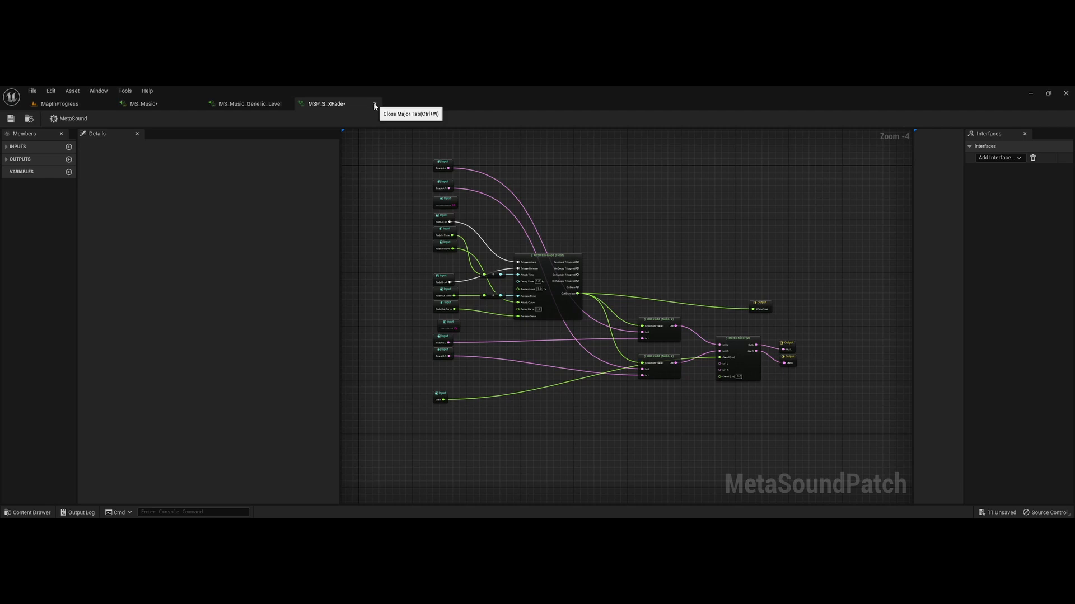
Return to MS_Music_Generic_Level and examine the MSP_S_ADSR node in the Mid Piano section.
left_click(255, 104)
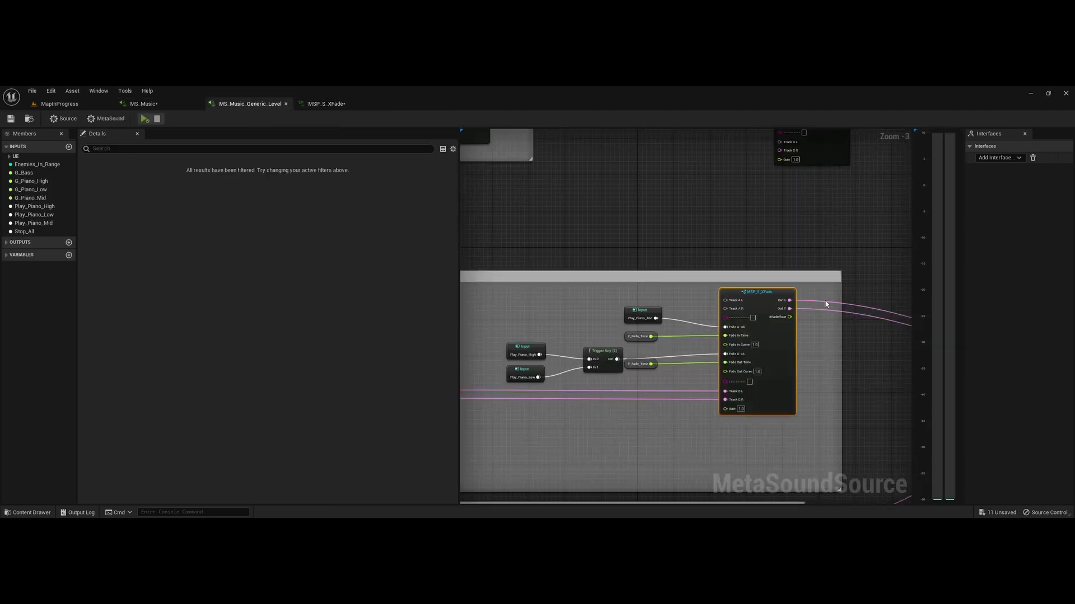
right_click_drag(505, 339, 910, 260)
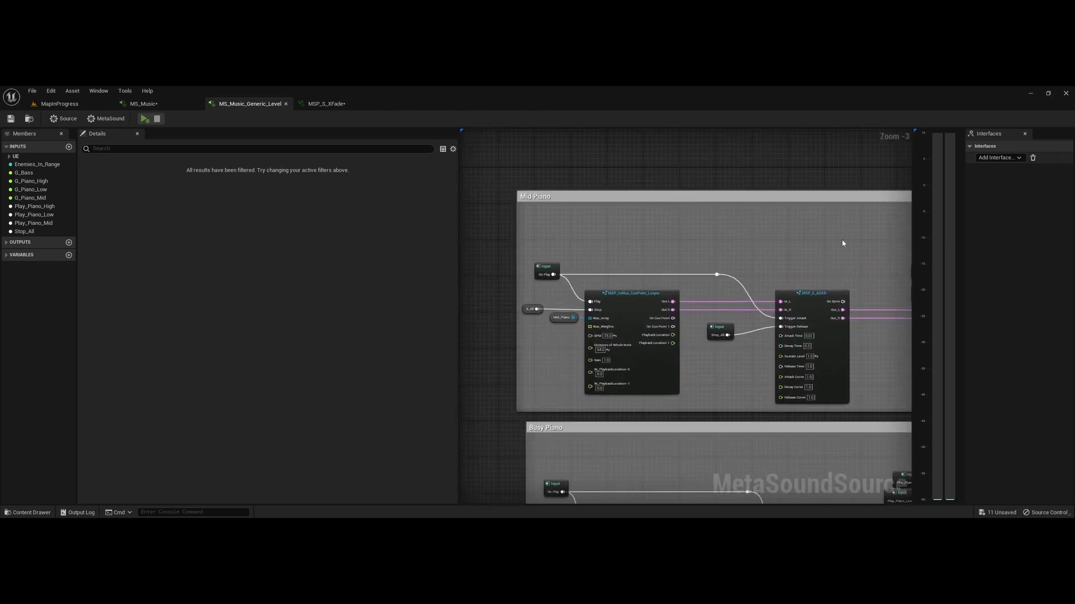
right_click_drag(843, 243, 803, 204)
left_click(771, 271)
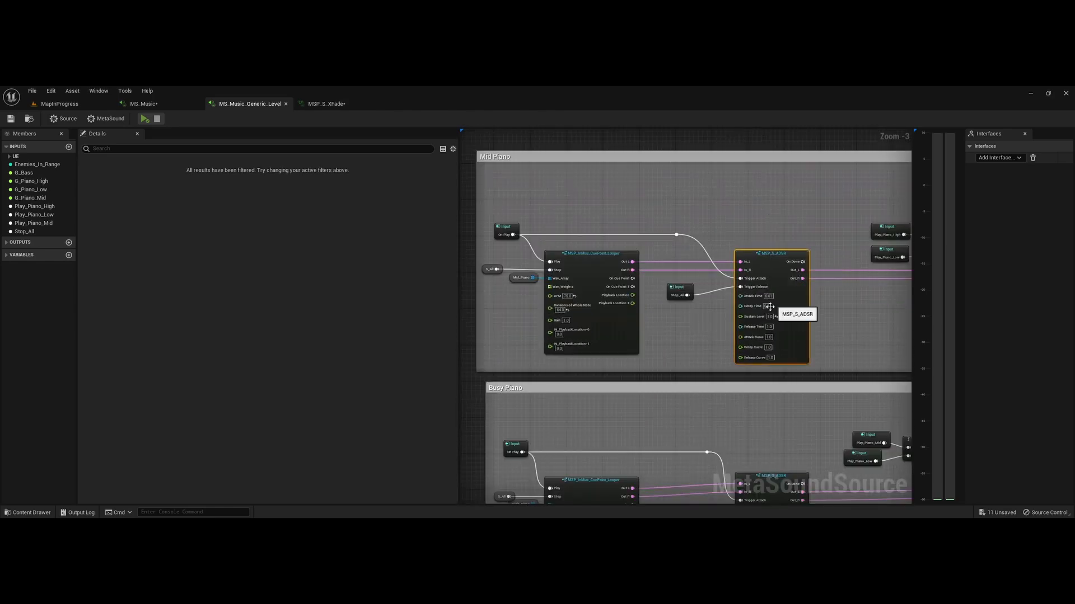
Open the MSP_InMus_CuePoint_Looper patch from Mid Piano and examine its Trigger Any, Wav_Array input and Random Get nodes.
left_click(629, 341)
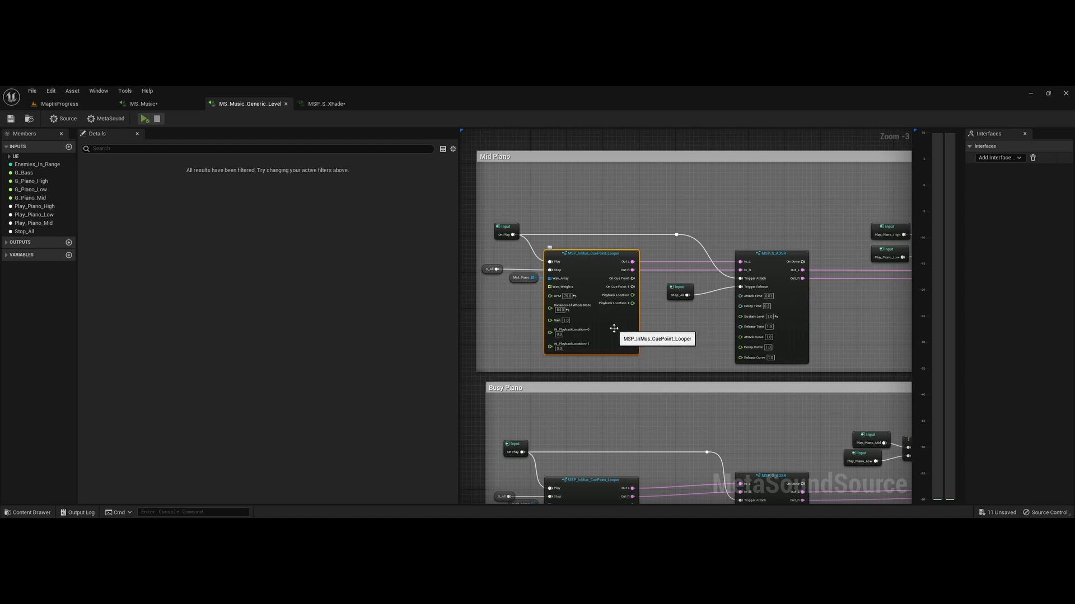
double_click(614, 328)
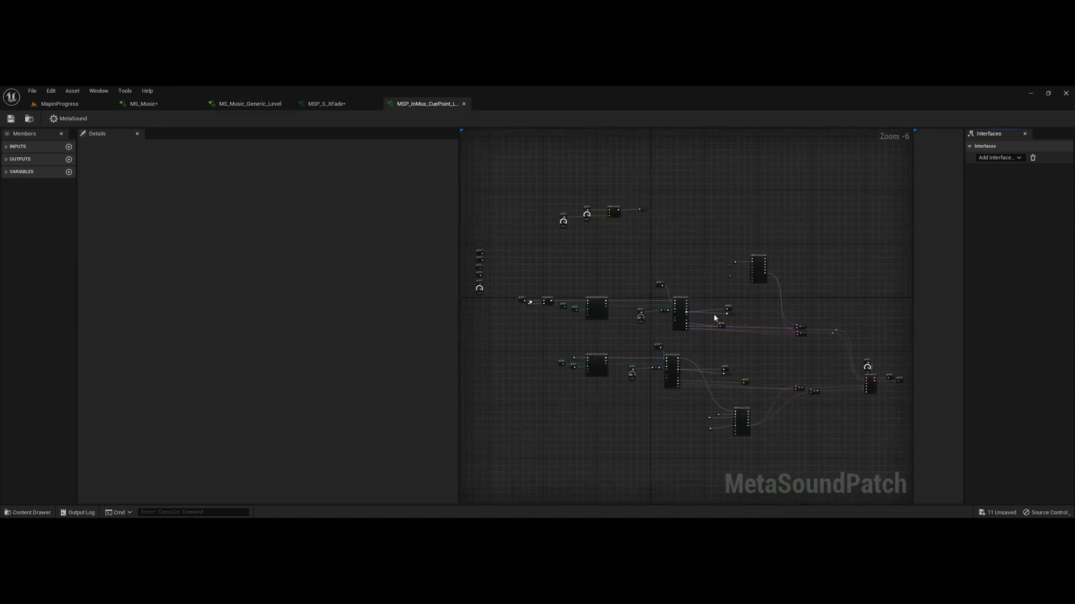
scroll(714, 318, "up", 7)
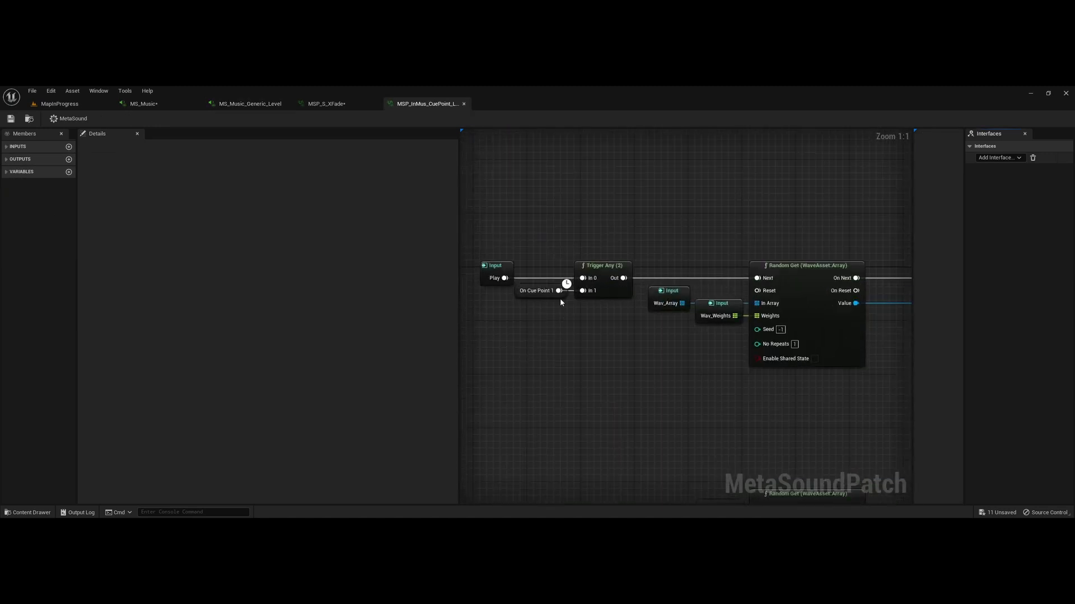
left_click_drag(495, 196, 669, 344)
right_click_drag(715, 381, 594, 359)
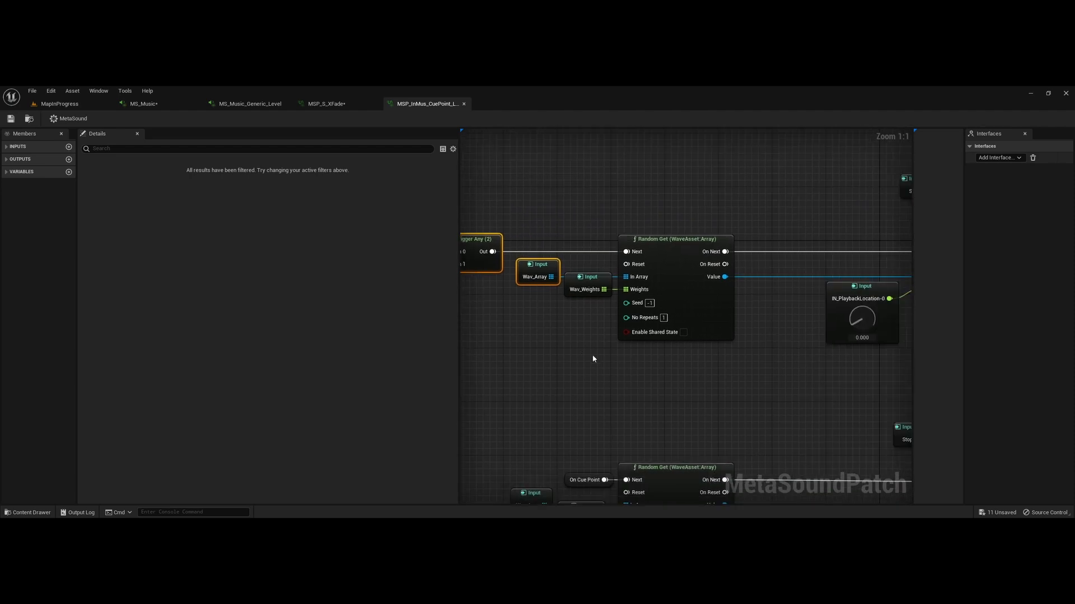
left_click_drag(632, 168, 679, 241)
left_click(536, 271)
Examine the upper Wave Player (Stereo) node and the On Cue Point output and variable it feeds.
right_click_drag(794, 397, 443, 389)
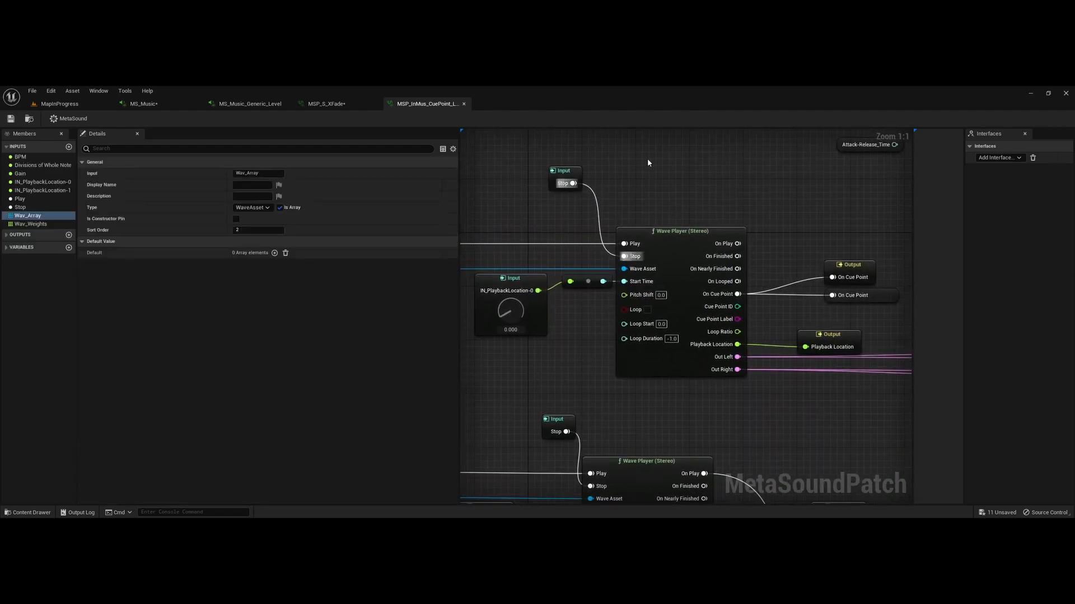
left_click_drag(647, 160, 684, 404)
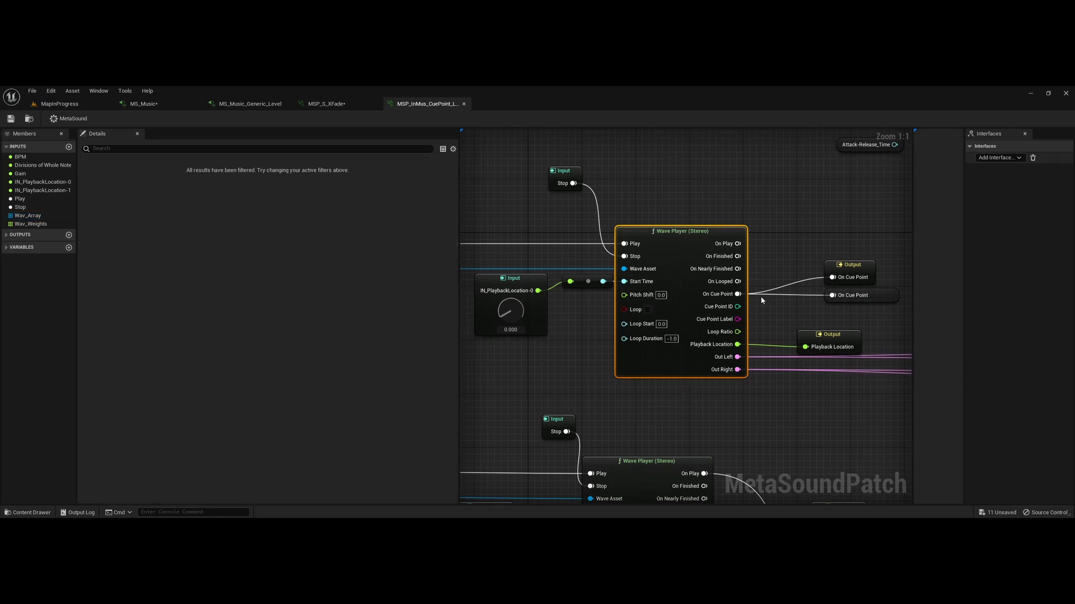
left_click_drag(773, 307, 699, 292)
left_click(822, 312)
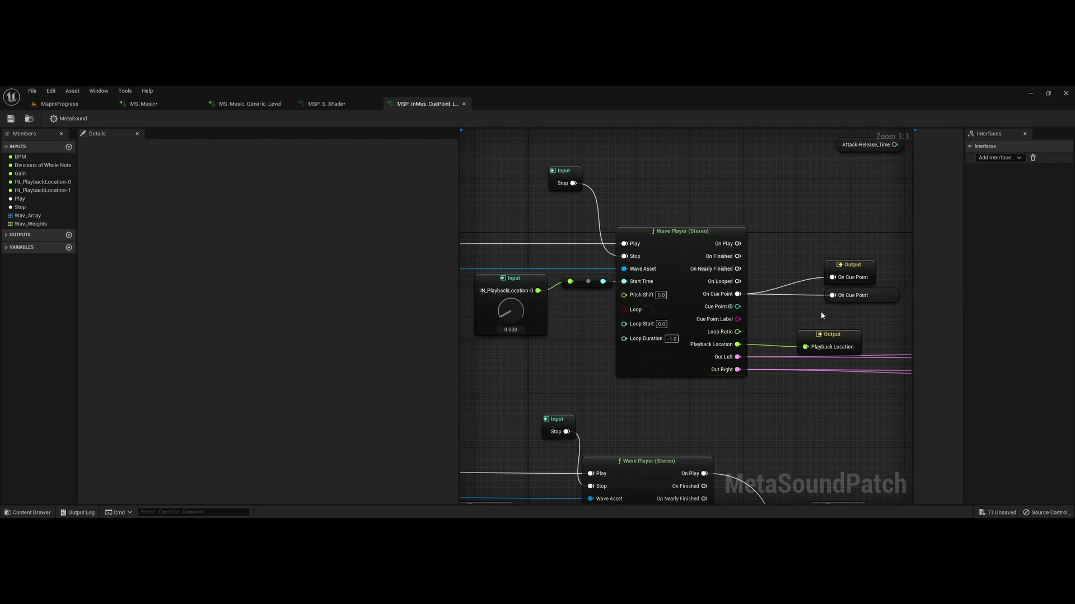
left_click_drag(901, 287, 881, 307)
Trace the On Cue Point variable into the second Random Get node and the lower Wave Player (Stereo).
right_click_drag(781, 435, 881, 230)
scroll(831, 278, "down", 1)
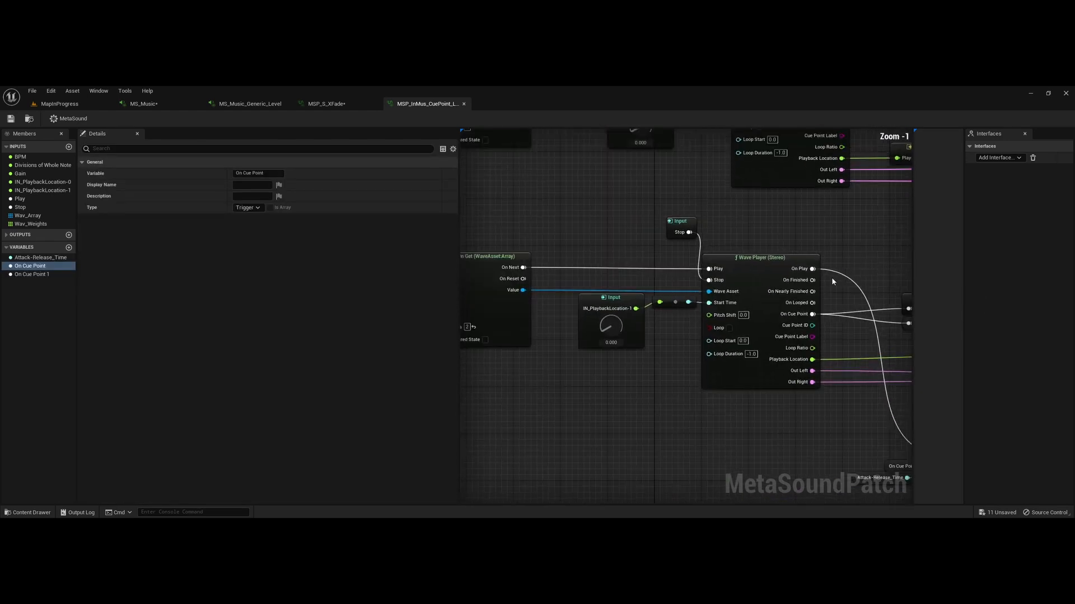
scroll(563, 368, "down", 1)
scroll(563, 368, "down", 1)
right_click_drag(563, 369, 725, 361)
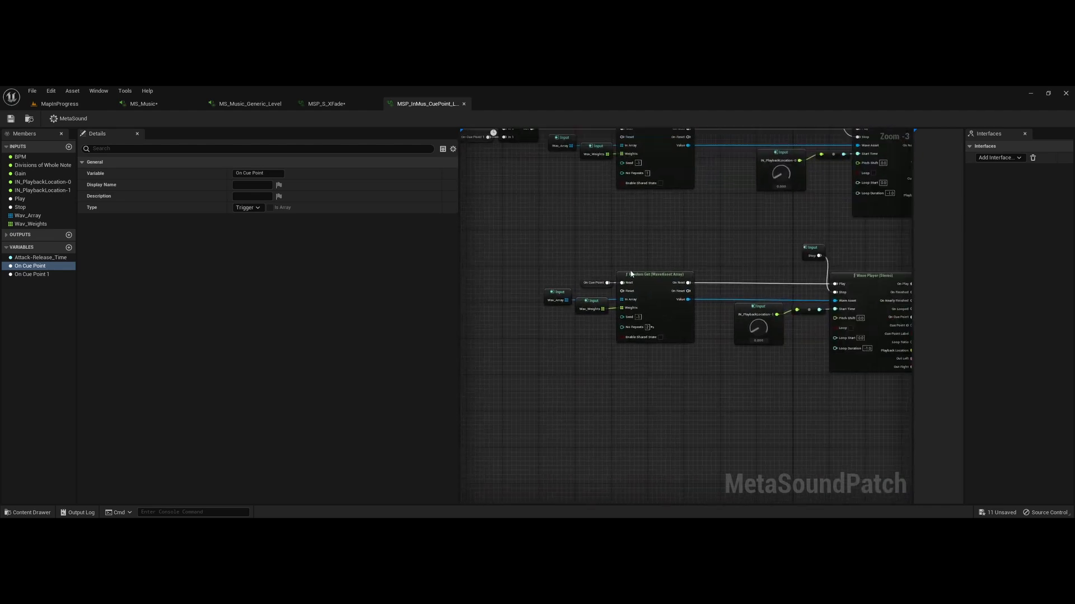
left_click_drag(600, 263, 714, 367)
right_click_drag(715, 368, 559, 367)
right_click_drag(720, 392, 749, 397)
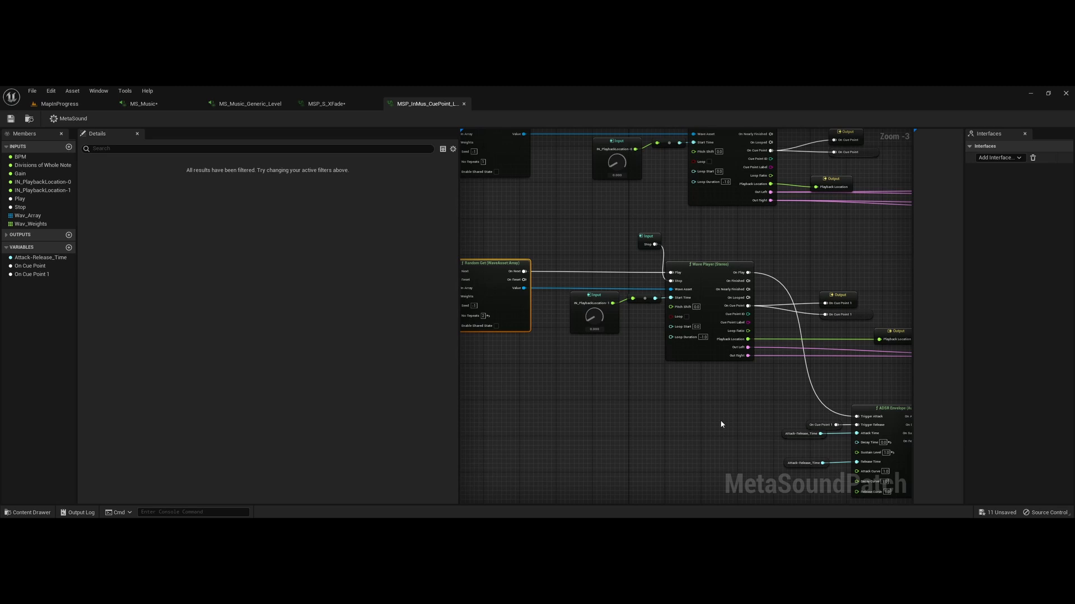
Examine the lower ADSR Envelope (Audio) node with its On Cue Point 1 release trigger and Attack-Release_Time variables.
right_click_drag(742, 408, 603, 447)
scroll(604, 447, "down", 1)
scroll(603, 447, "down", 1)
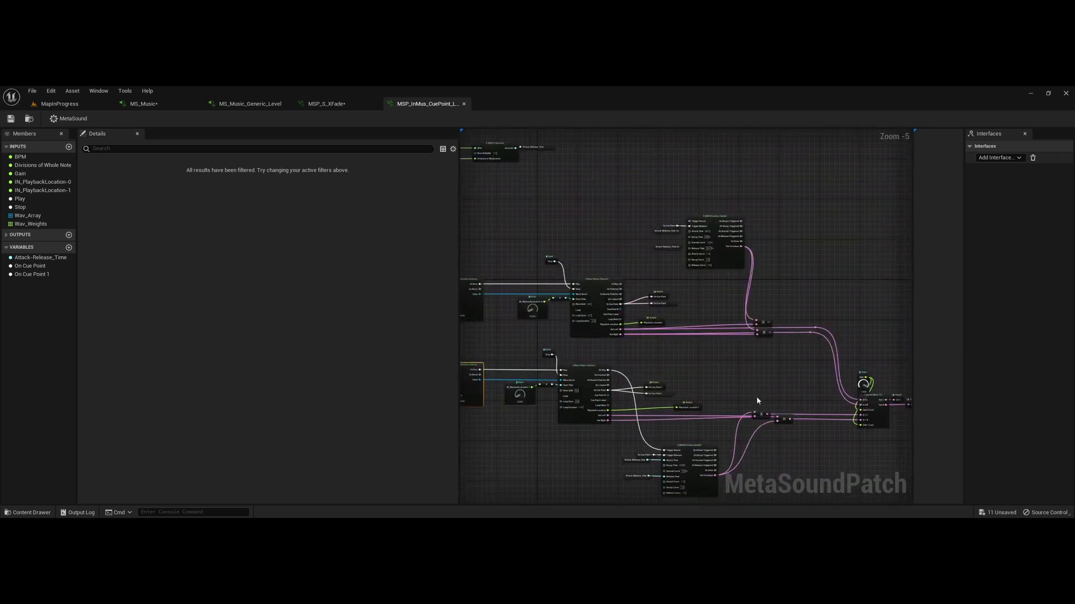
scroll(664, 331, "up", 5)
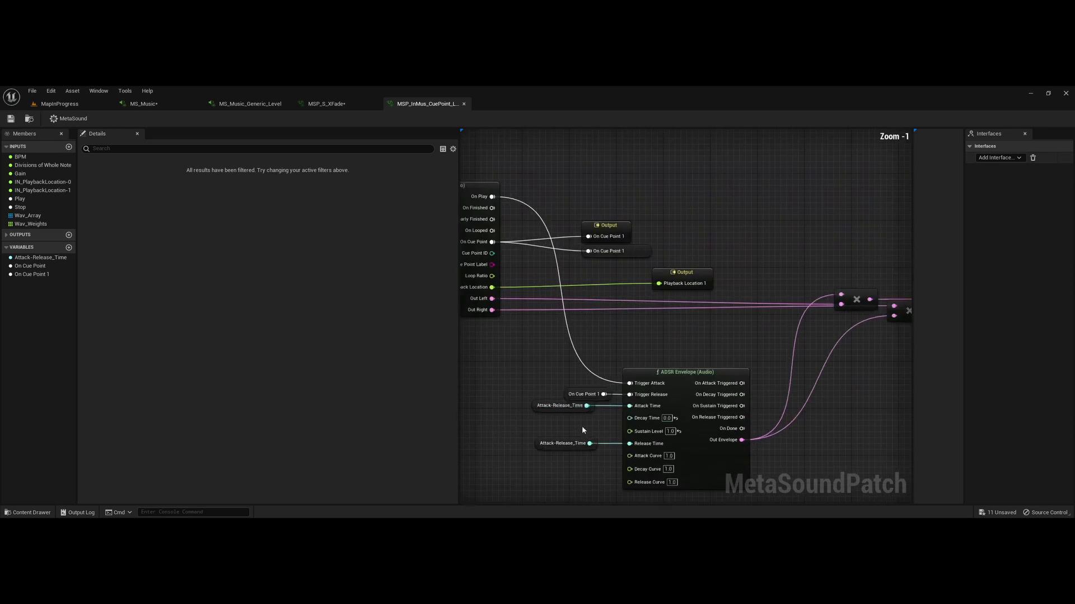
right_click_drag(576, 485, 570, 432)
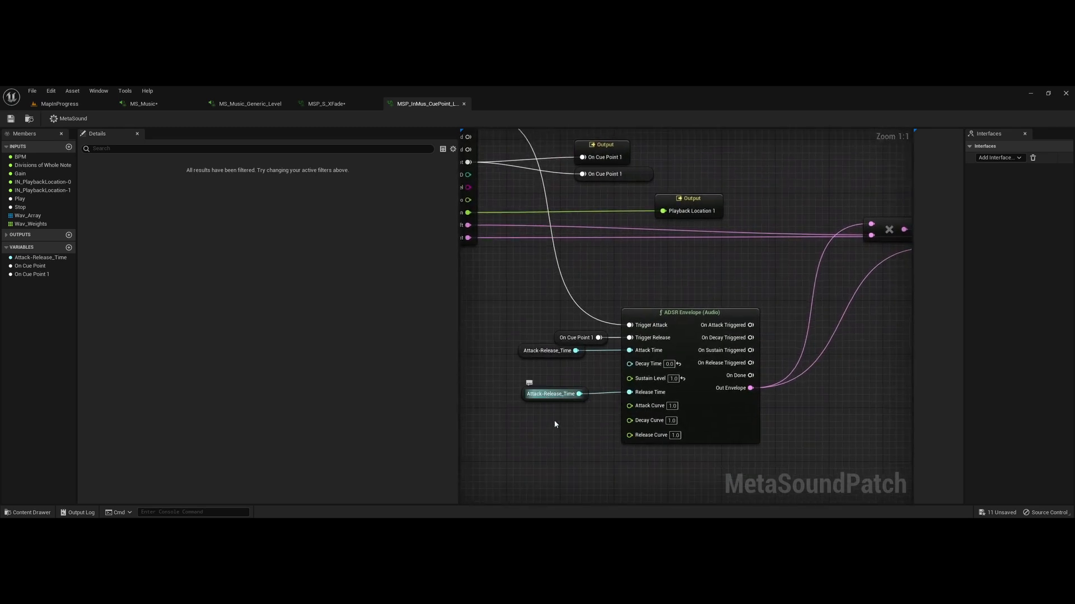
Finish viewing the cue point looper and close the MSP_InMus_CuePoint_Looper and MSP_S_XFade patches.
right_click_drag(585, 227, 509, 503)
right_click_drag(590, 324, 597, 504)
left_click(463, 104)
left_click(375, 104)
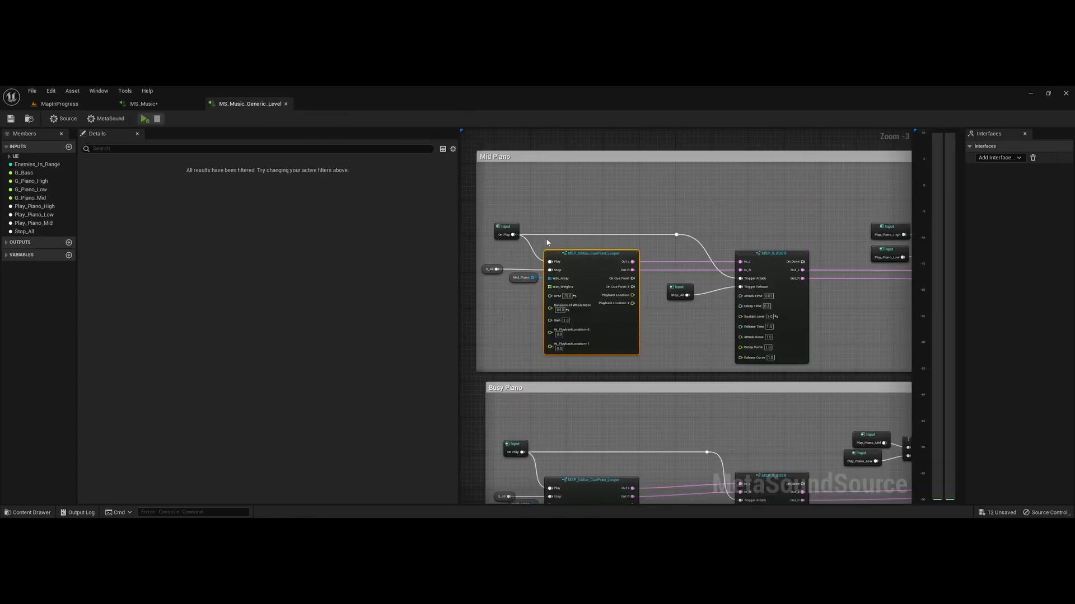
Inspect the Mid_Piano array, open its first wave asset to review the Cue Points, and close the asset.
left_click(514, 283)
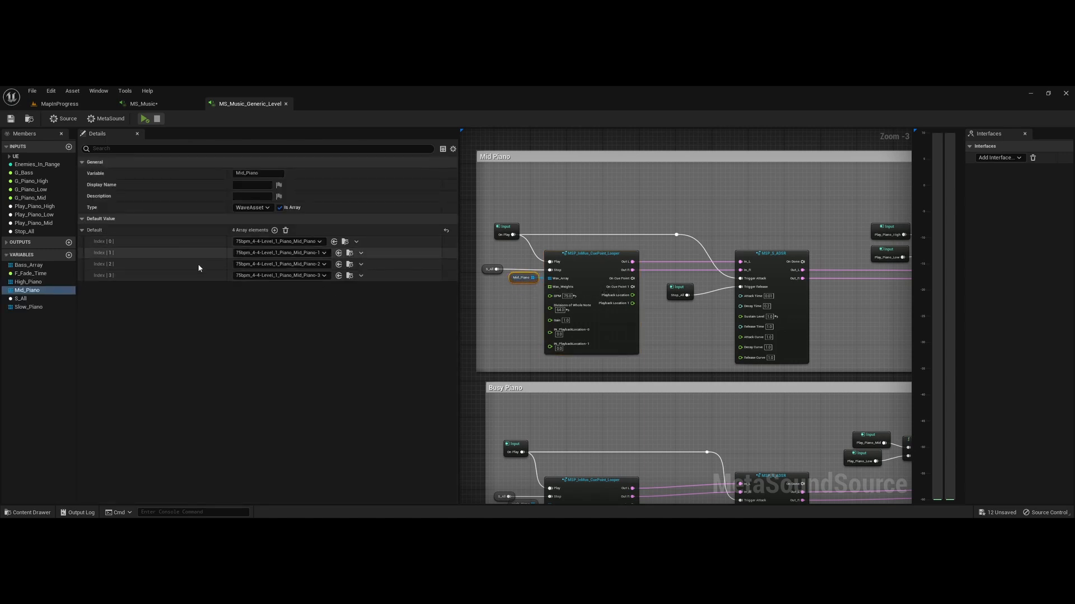
left_click(334, 242)
double_click(738, 464)
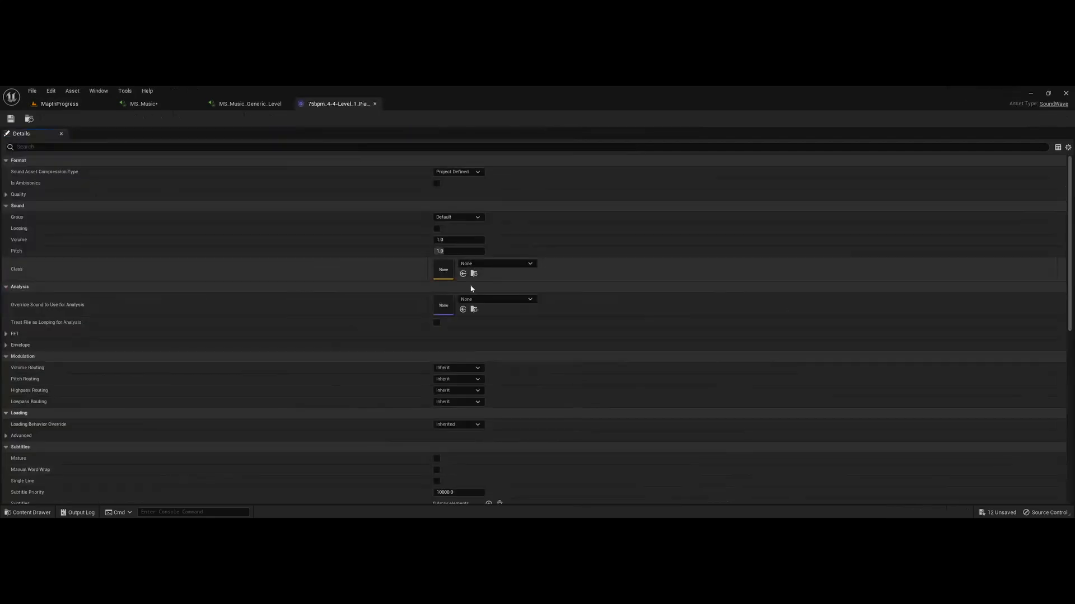
scroll(274, 319, "down", 5)
scroll(274, 320, "down", 10)
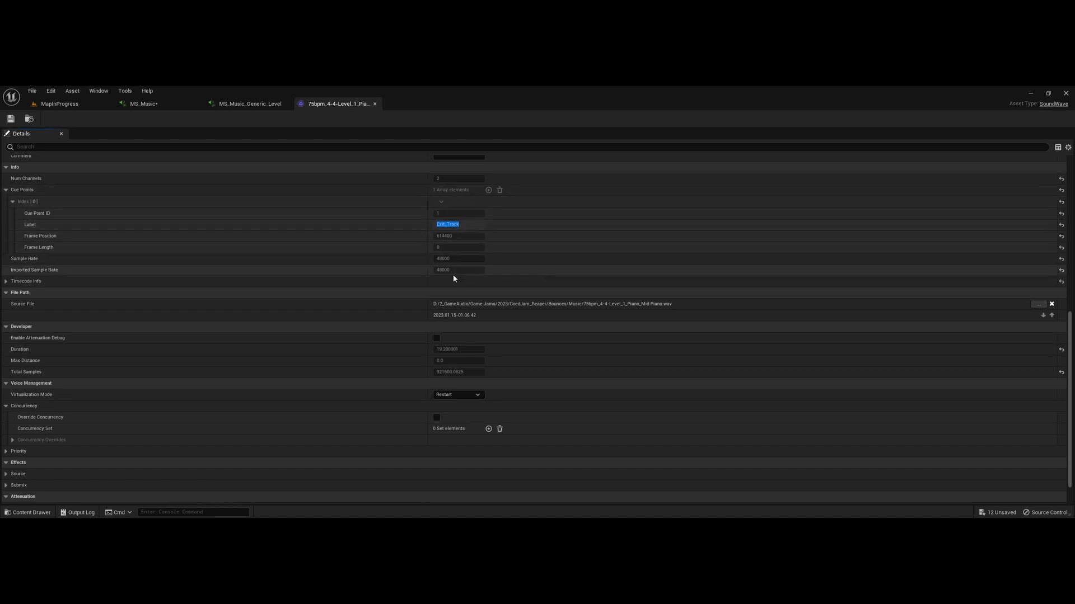
left_click(375, 104)
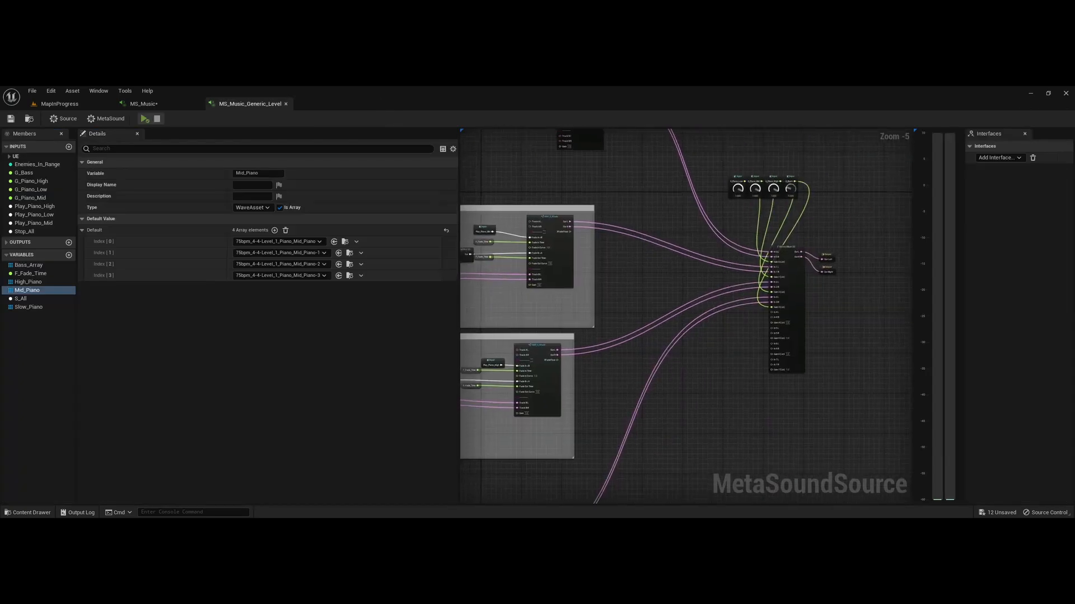
Close MS_Music_Generic_Level and examine the gain inputs and play triggers of the Boss Music section in MS_Music.
right_click_drag(476, 330, 684, 354)
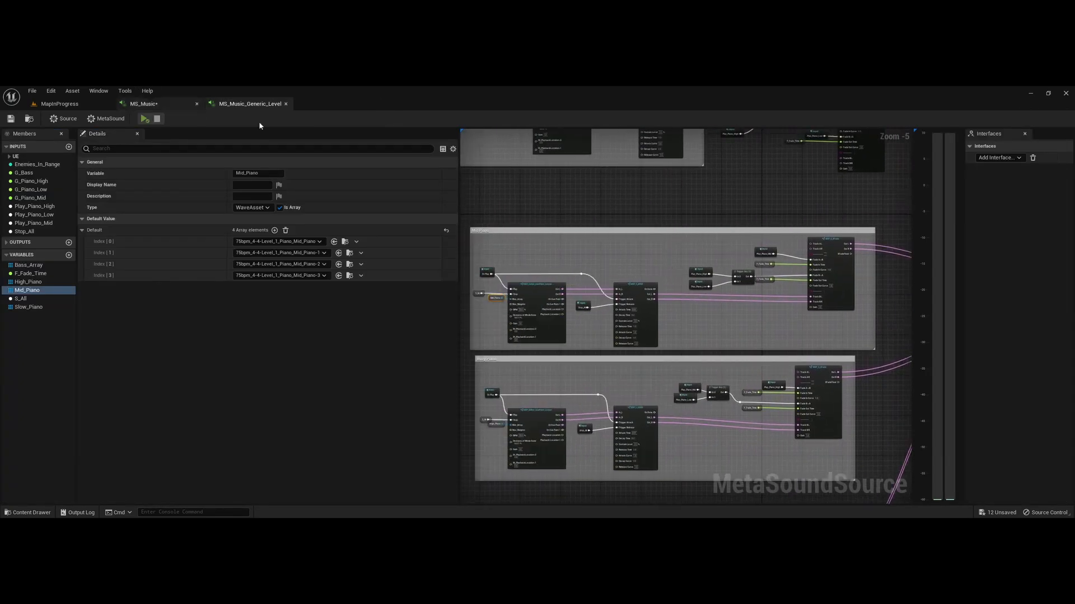
left_click(286, 104)
right_click_drag(728, 411, 739, 375)
left_click_drag(355, 401, 880, 183)
right_click_drag(572, 428, 636, 173)
right_click_drag(388, 379, 538, 371)
right_click_drag(288, 232, 390, 239)
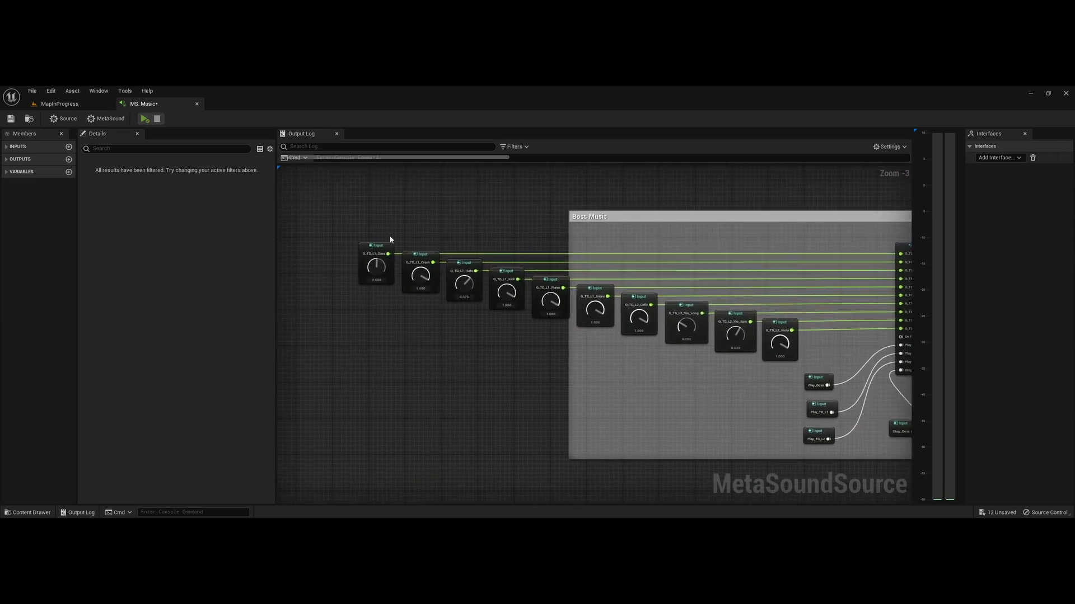
right_click_drag(758, 386, 478, 341)
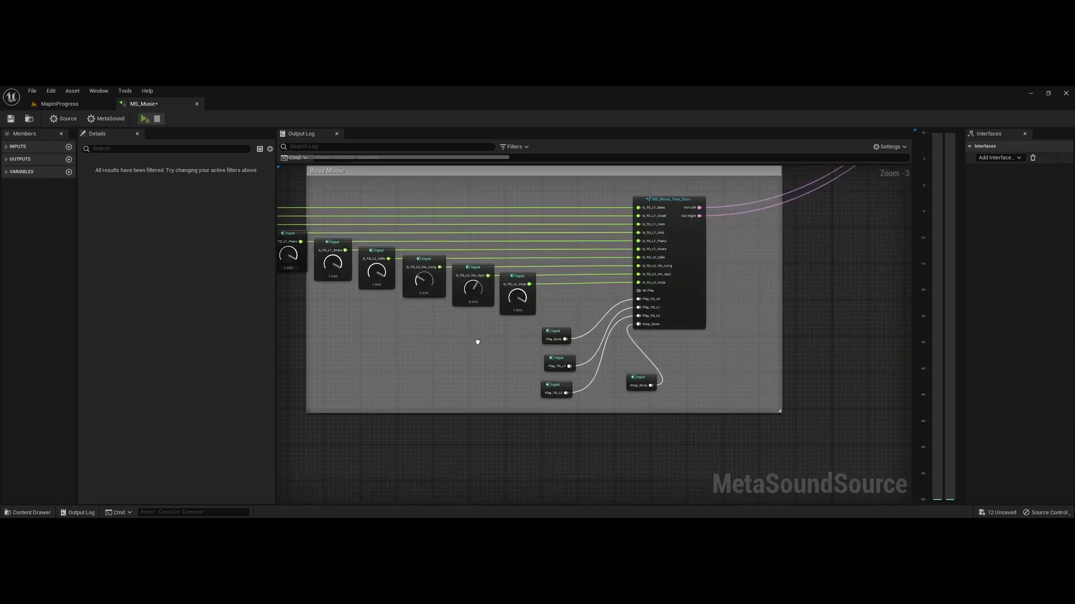
Open MS_Music_Time_Boss and examine the MSP_I_Cue_Looper_Plus_X_Fade node with its play, stop and fade triggers above section L1.
double_click(694, 297)
scroll(691, 293, "up", 6)
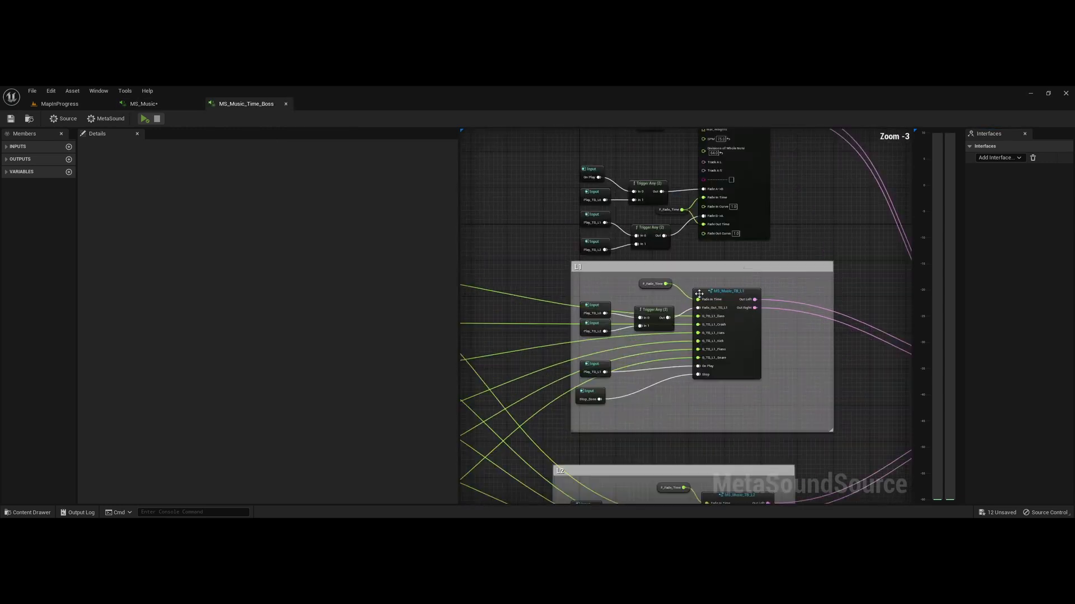
right_click_drag(742, 273, 738, 415)
left_click_drag(838, 373, 751, 244)
left_click(839, 394)
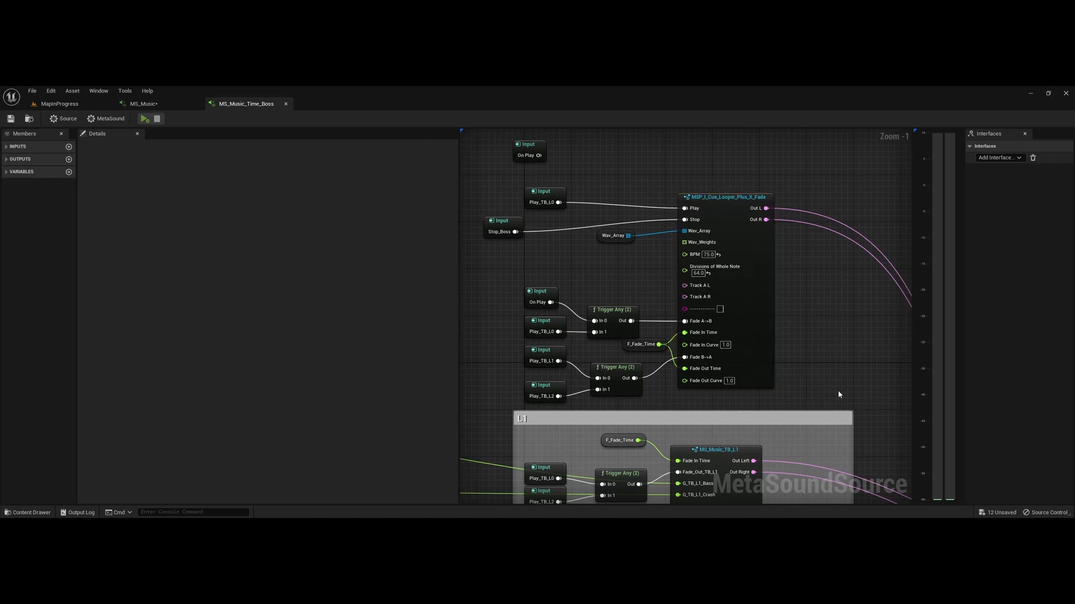
Open MS_Music_TB_L1 from the L1 section and examine its instrument sections down to the Kick looper.
right_click_drag(847, 359, 834, 167)
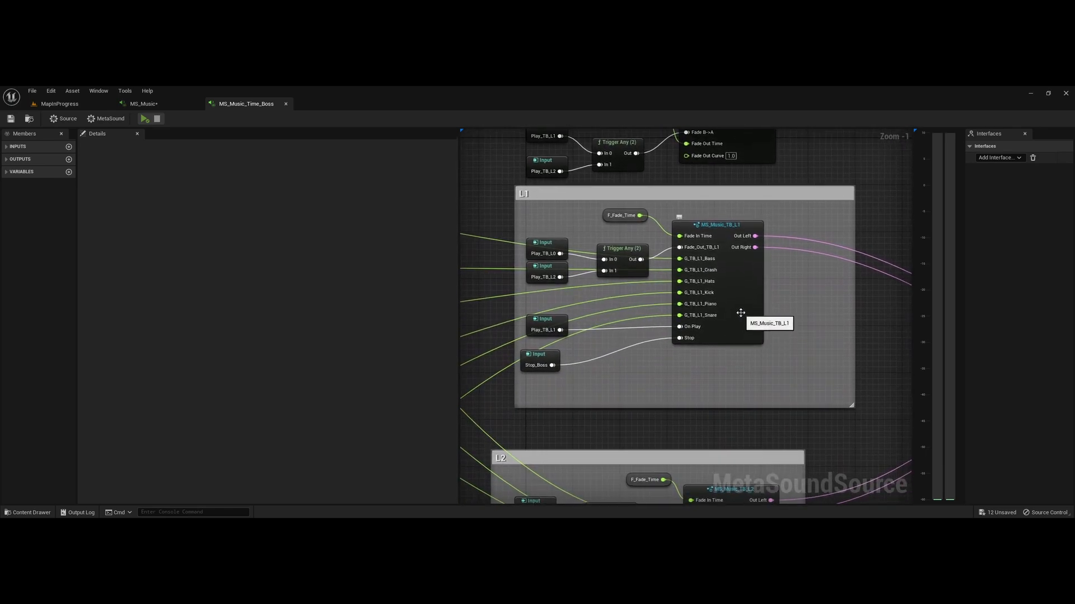
double_click(712, 225)
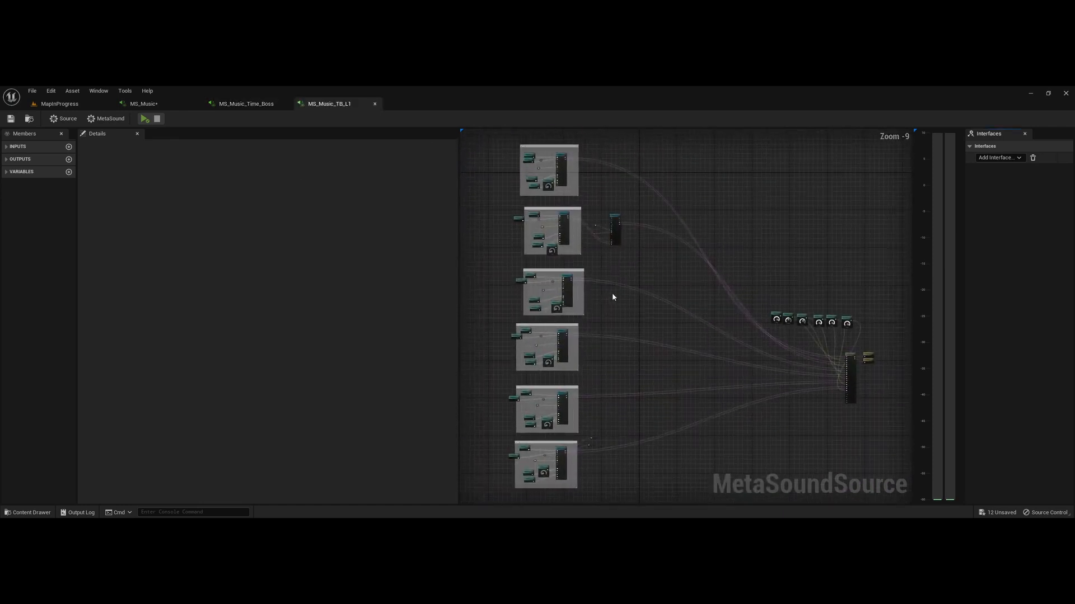
right_click_drag(612, 293, 765, 338)
scroll(691, 173, "up", 4)
scroll(650, 317, "up", 1)
left_click_drag(600, 330, 693, 250)
right_click_drag(586, 415, 582, 304)
right_click_drag(587, 459, 575, 269)
right_click_drag(572, 386, 570, 206)
right_click_drag(575, 435, 530, 218)
scroll(589, 392, "up", 4)
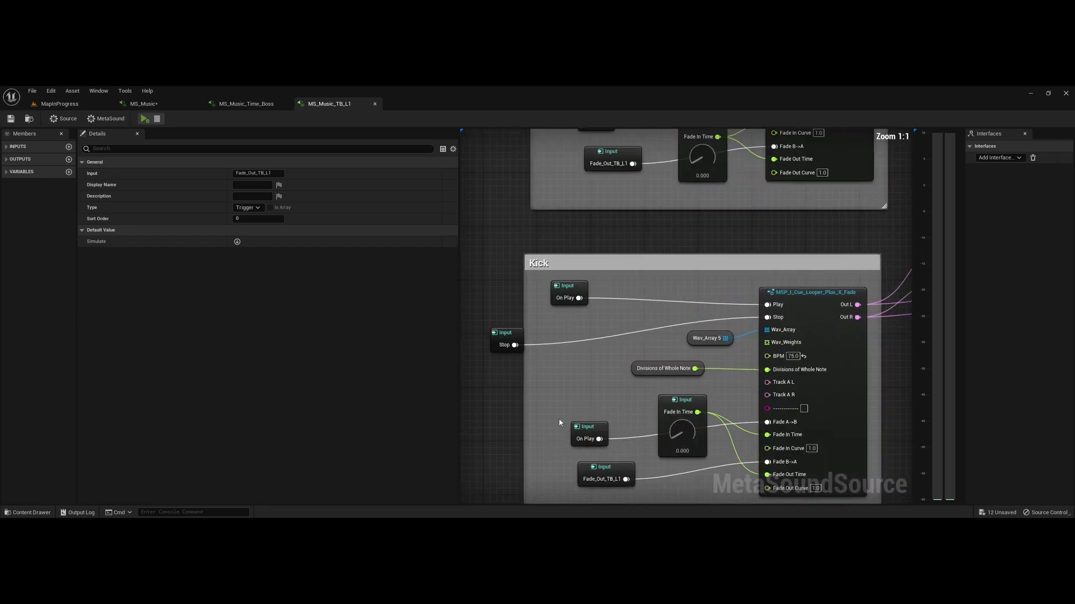
Preview MS_Music_TB_L1 while examining its Kick, Hats and Bass sections, and trigger Fade_Out_TB_L1 in the Bass section.
scroll(549, 440, "down", 2)
left_click(823, 407)
key("space")
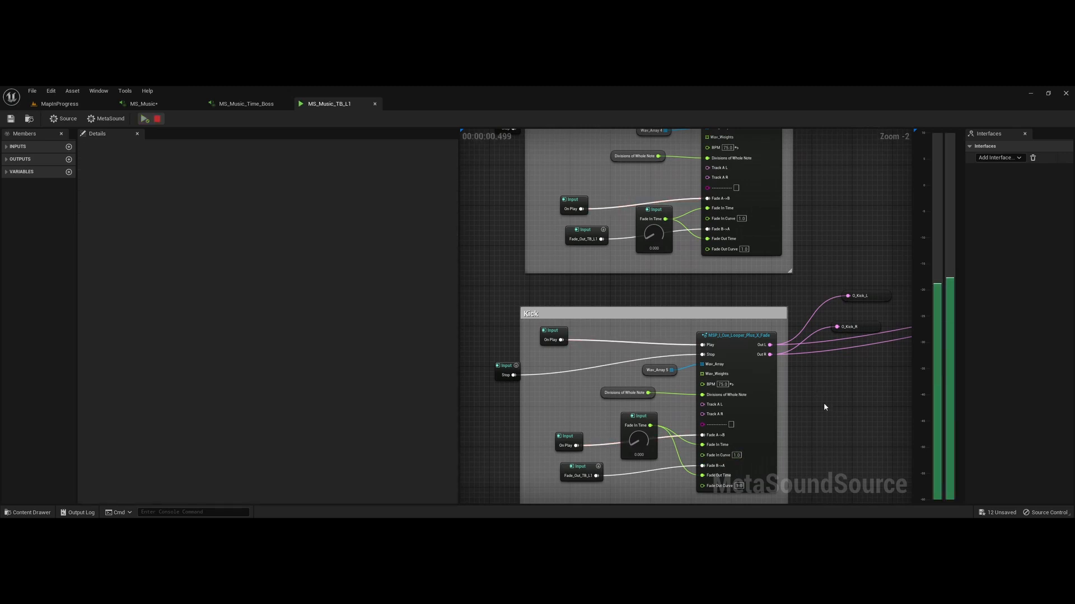
scroll(820, 372, "down", 3)
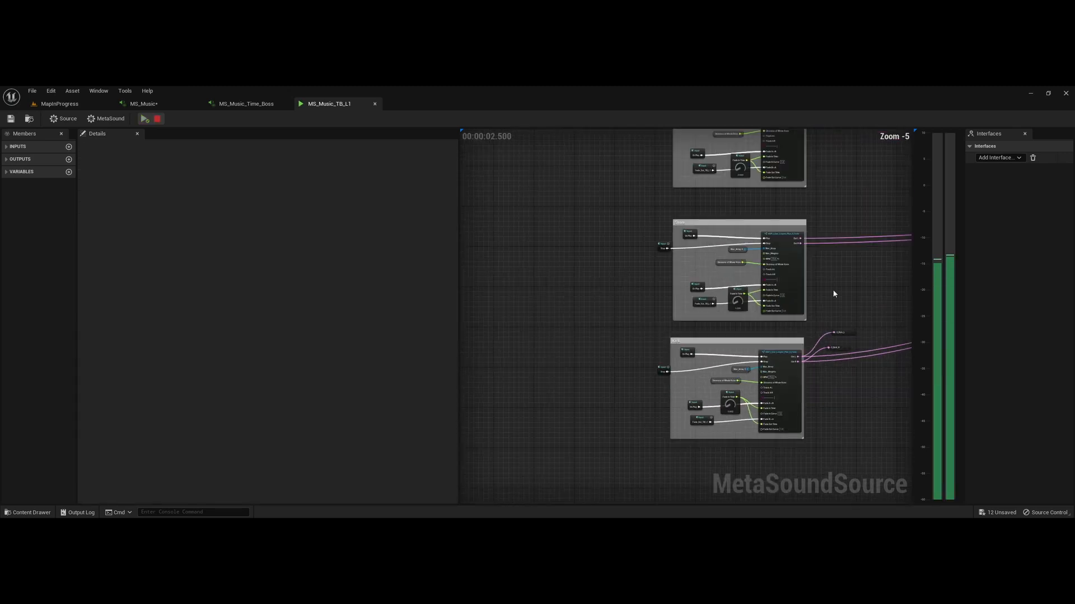
right_click_drag(835, 292, 717, 456)
scroll(660, 273, "up", 3)
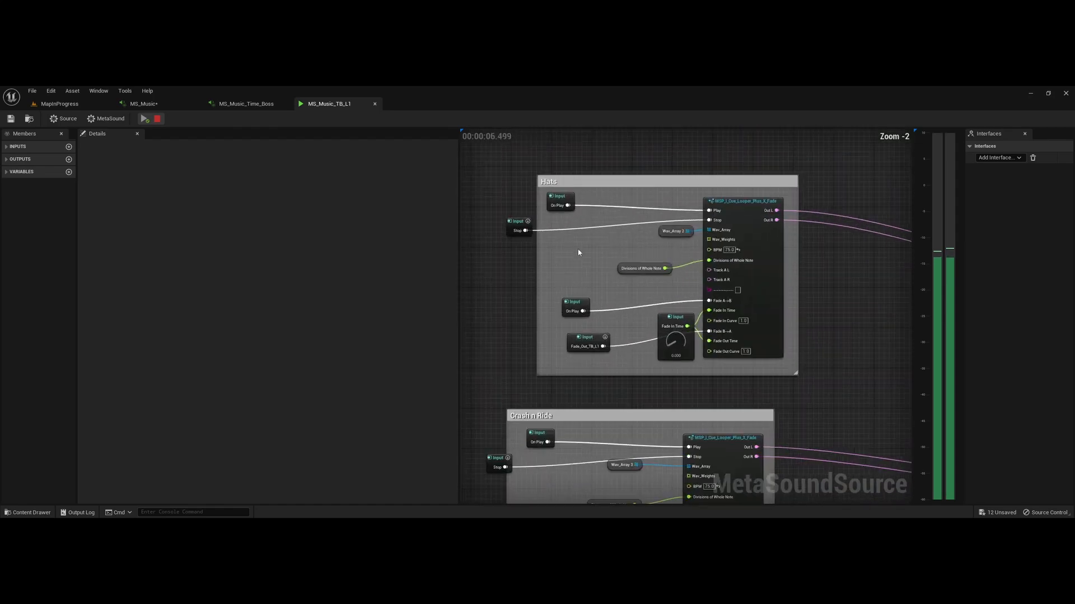
right_click_drag(582, 230, 599, 461)
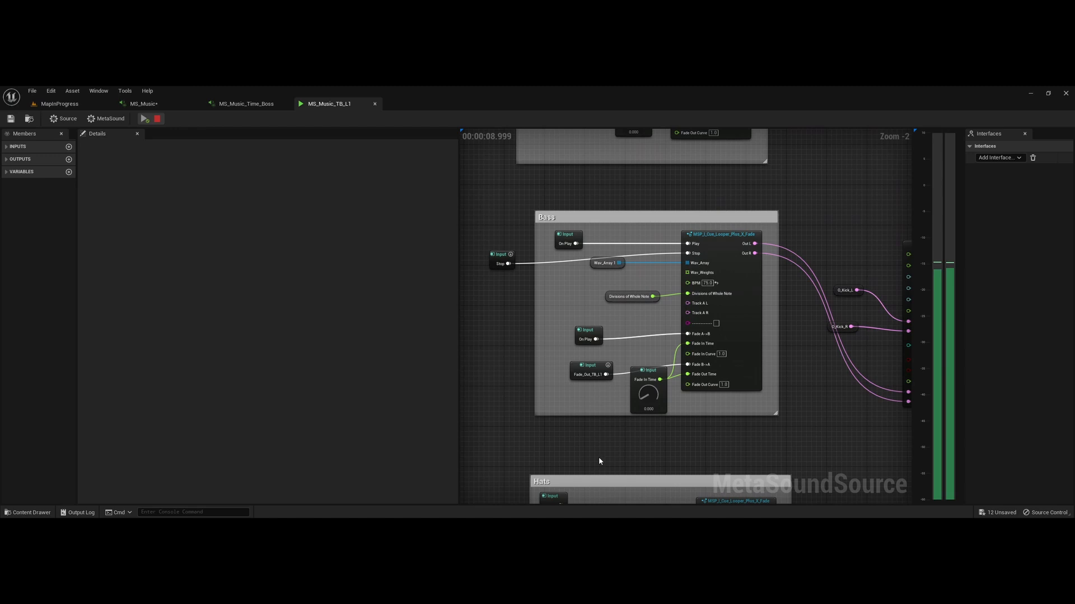
left_click(609, 364)
left_click_drag(644, 389, 634, 341)
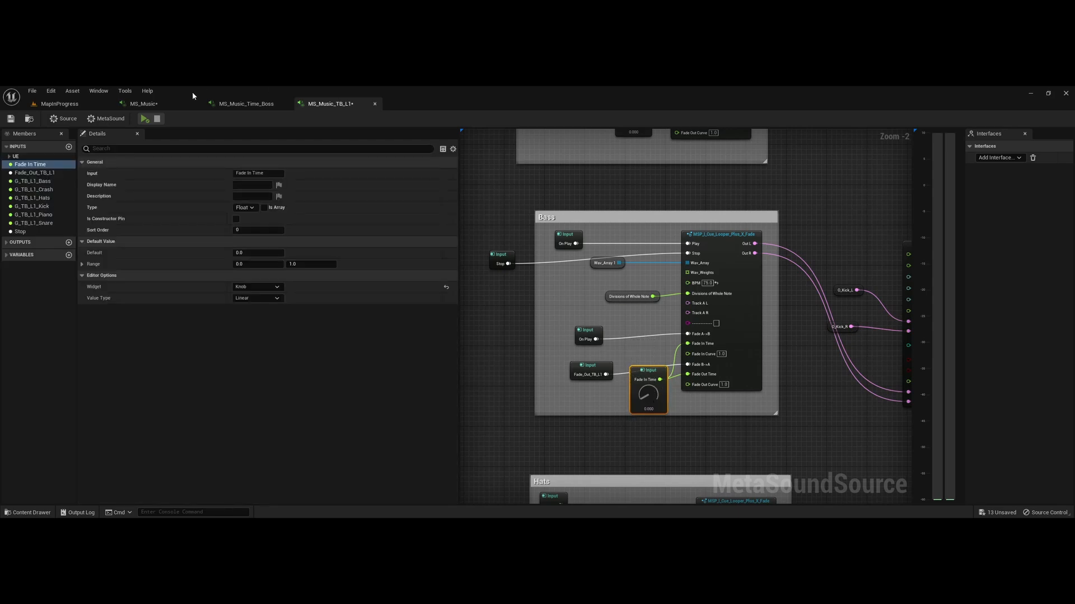
Return to MS_Music_Time_Boss, review the L2 section's triggers and gain inputs, and open MS_Music_TB_L2.
left_click(246, 103)
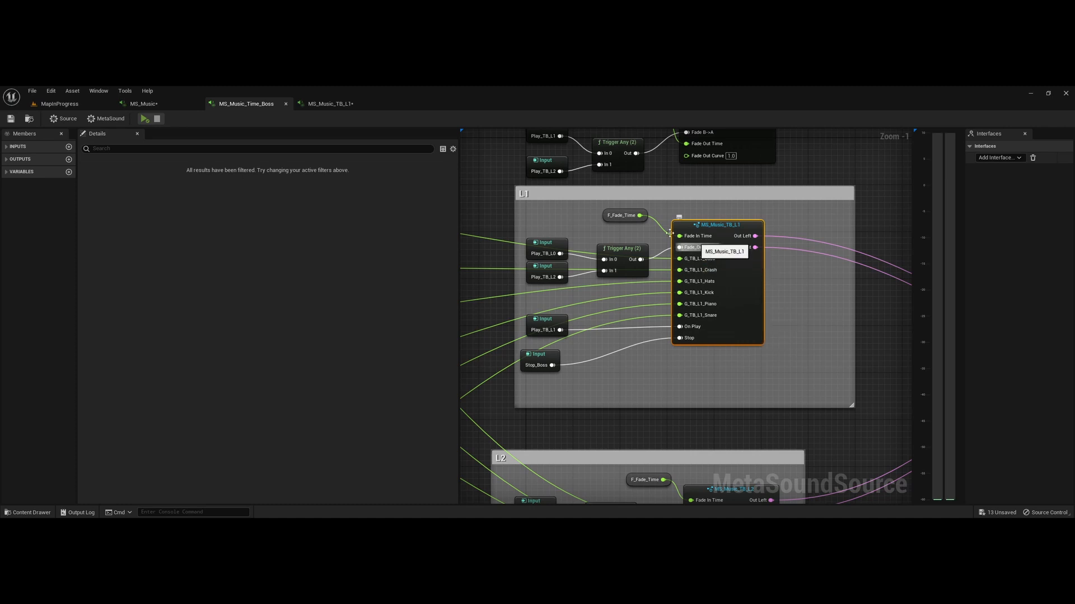
right_click_drag(820, 313, 815, 157)
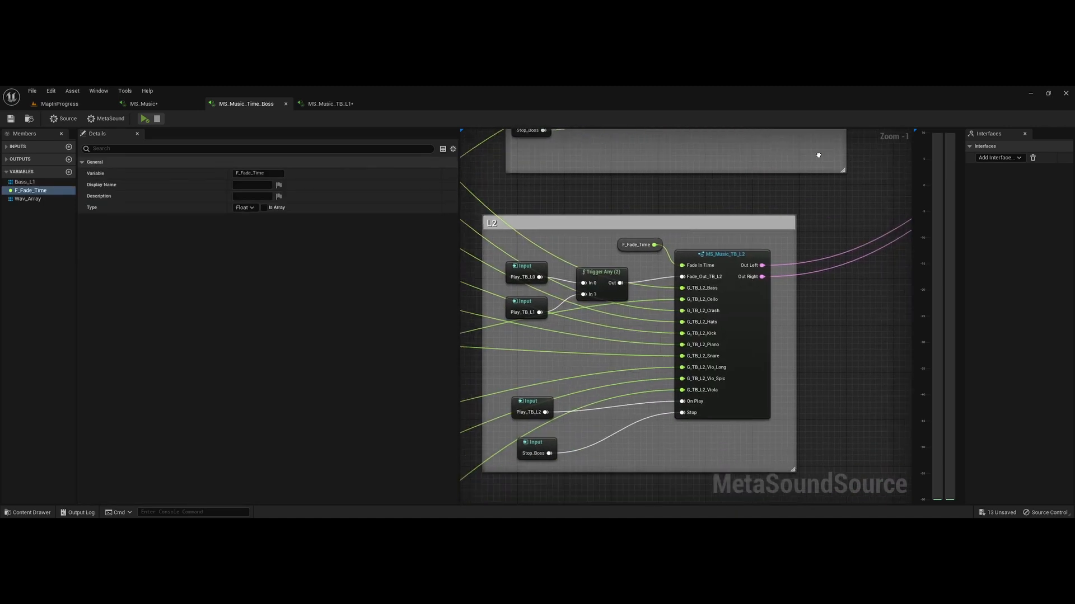
right_click_drag(806, 288, 778, 210)
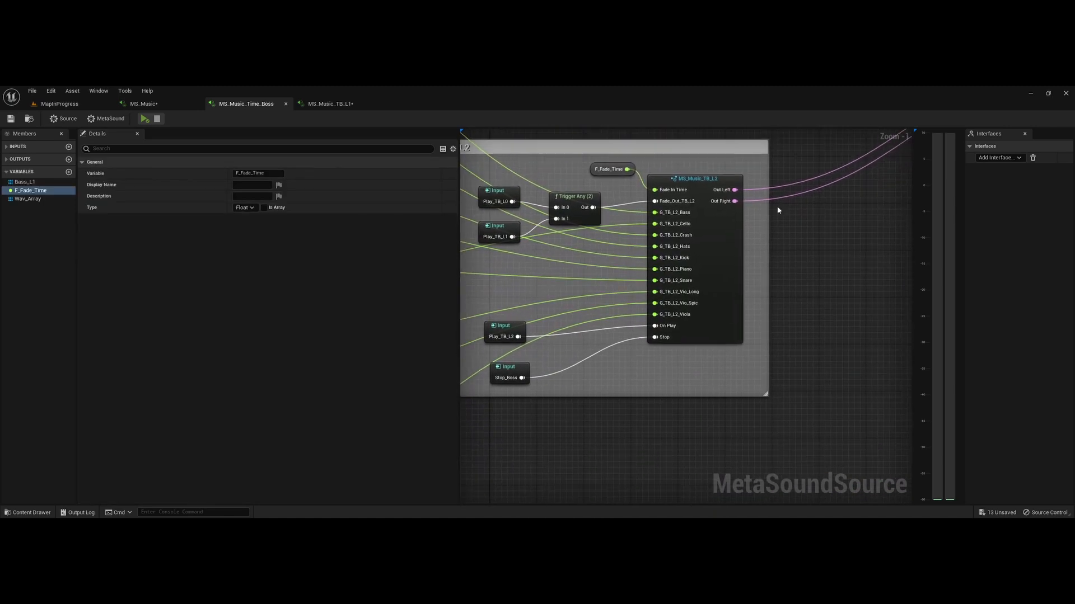
left_click(715, 334)
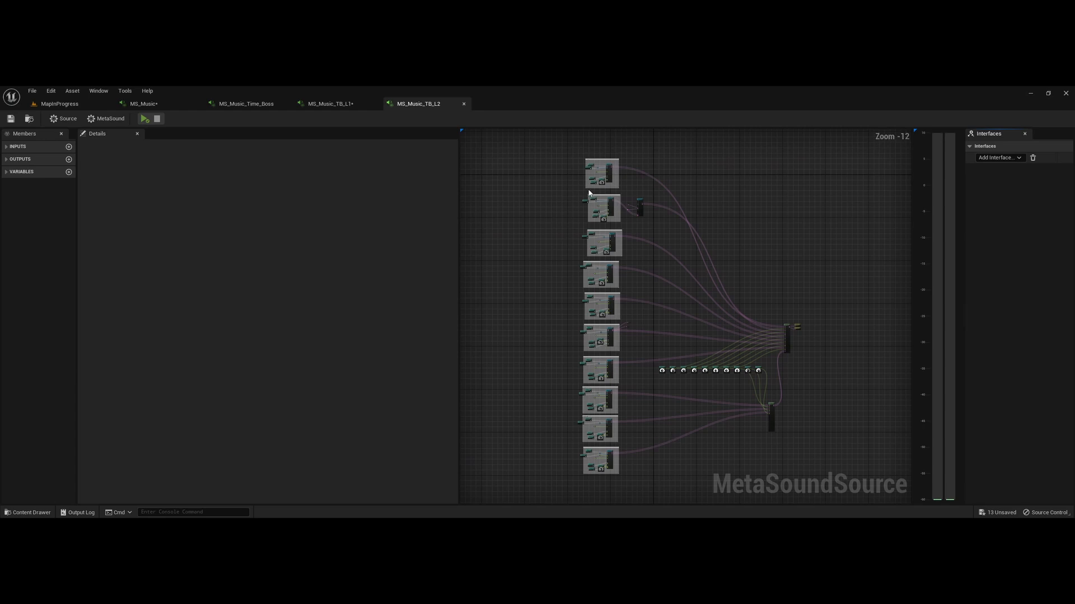
Examine the column of instrument sections in MS_Music_TB_L2 and the two mixers that combine their outputs.
left_click_drag(547, 155, 641, 492)
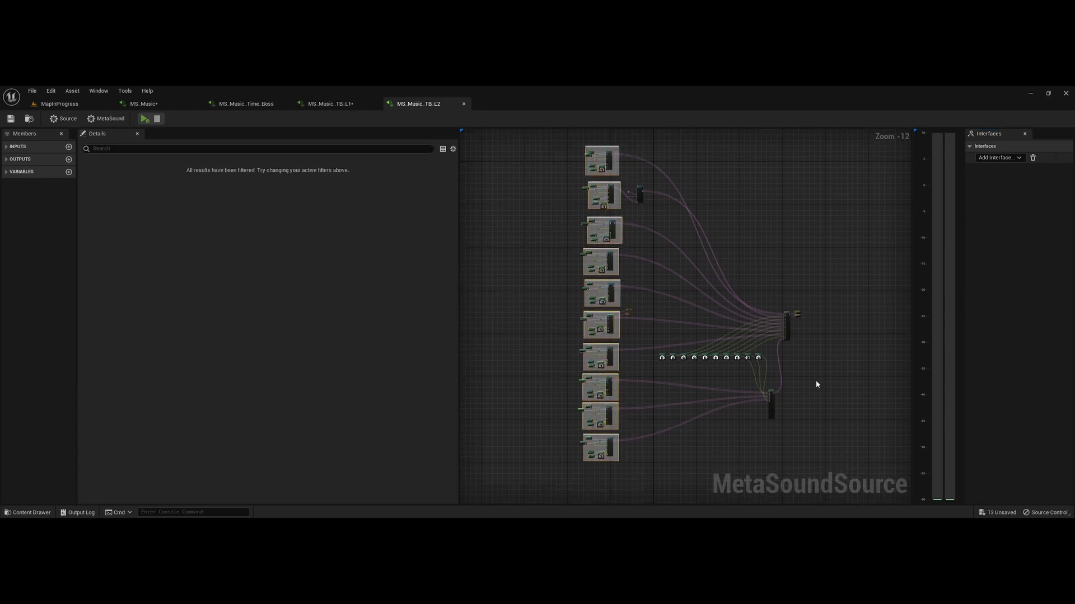
scroll(816, 384, "up", 6)
left_click_drag(714, 412, 750, 407)
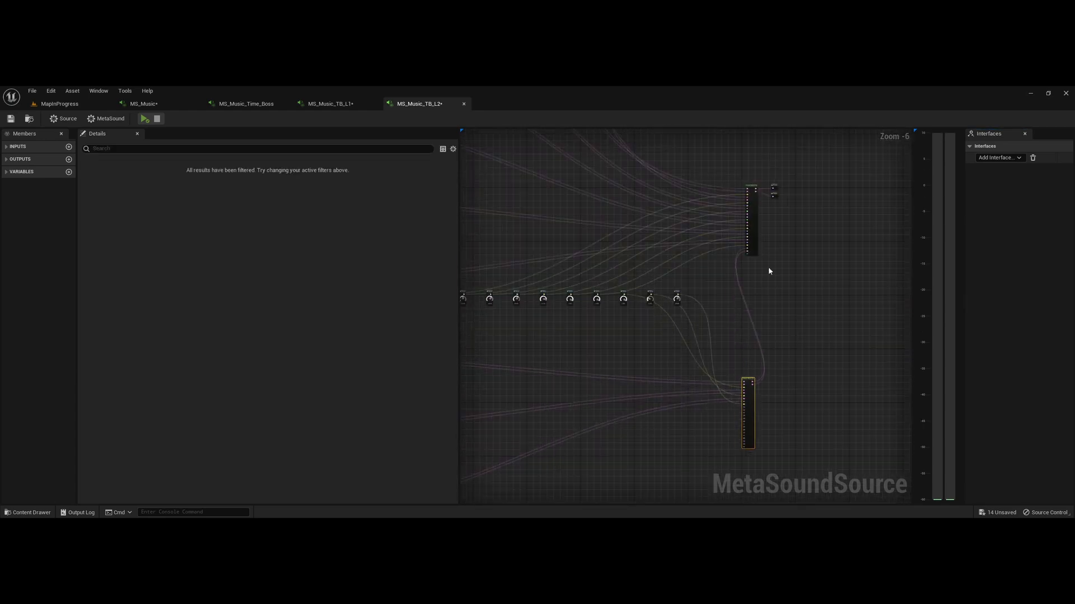
right_click_drag(767, 190, 768, 297)
scroll(756, 386, "up", 5)
right_click_drag(752, 396, 731, 458)
scroll(727, 454, "down", 6)
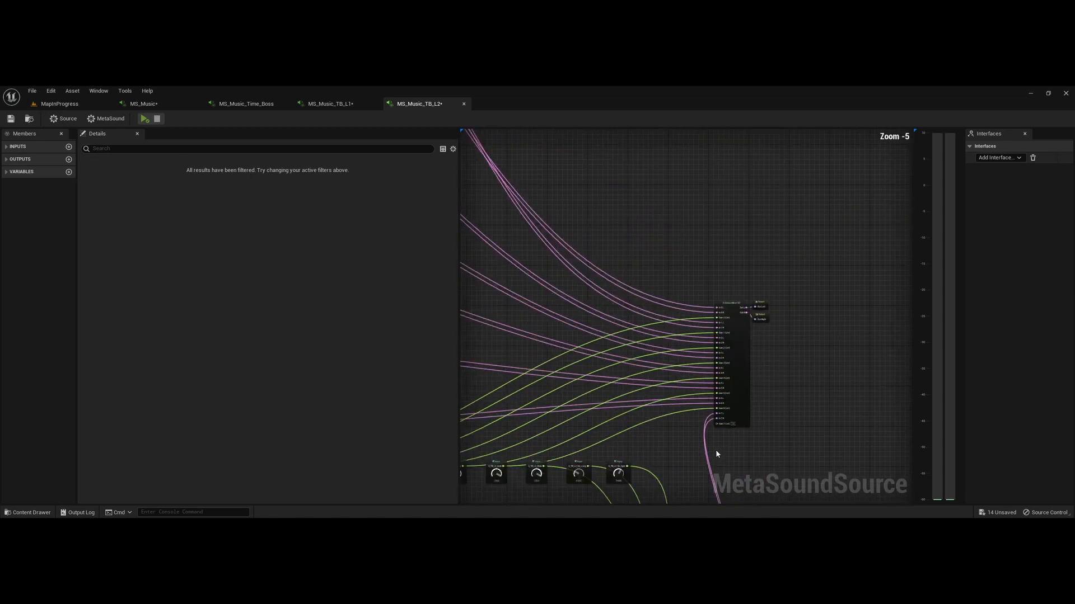
Examine the Bass section of MS_Music_TB_L2 and the compressor sidechained from the kick left and right variables.
right_click_drag(626, 420, 957, 481)
right_click_drag(793, 197, 785, 297)
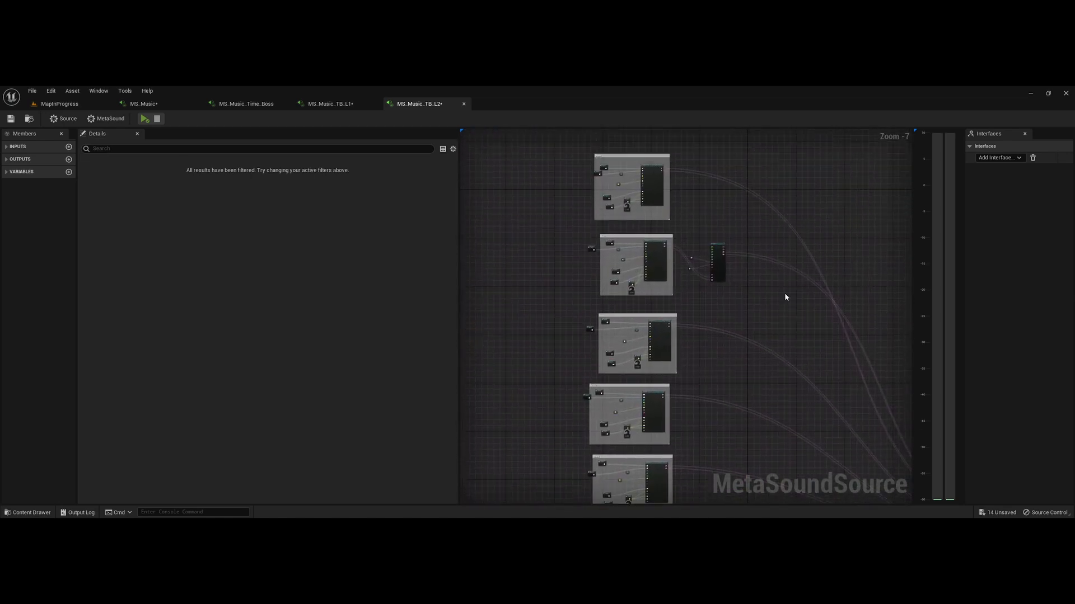
scroll(717, 240, "up", 5)
right_click_drag(686, 213, 750, 176)
right_click_drag(703, 271, 805, 226)
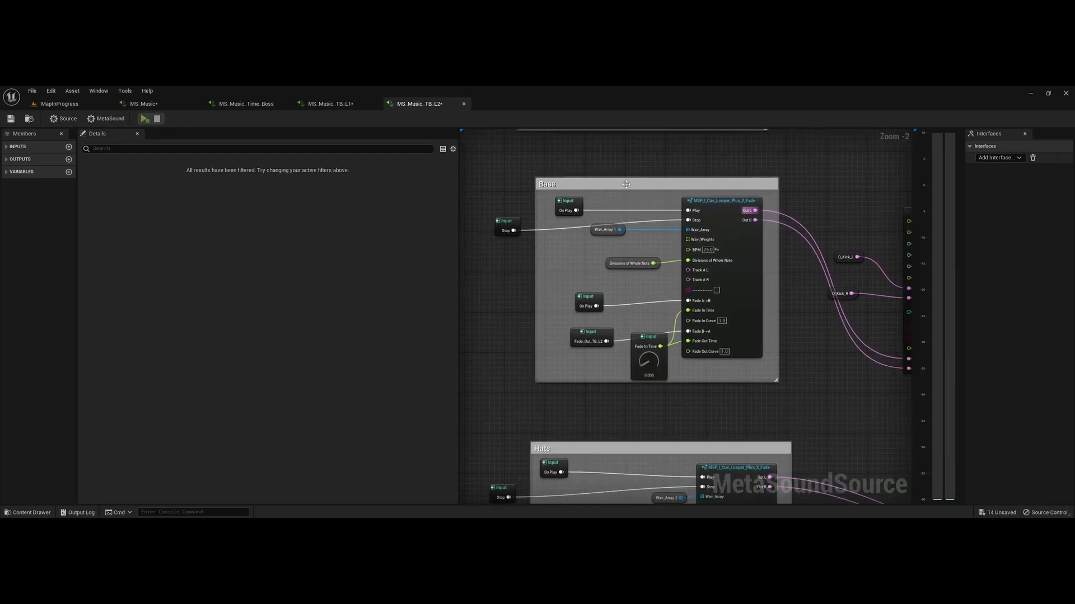
left_click_drag(545, 186, 820, 419)
right_click_drag(825, 419, 577, 398)
left_click_drag(594, 364, 811, 178)
left_click(599, 277)
right_click_drag(603, 368, 733, 357)
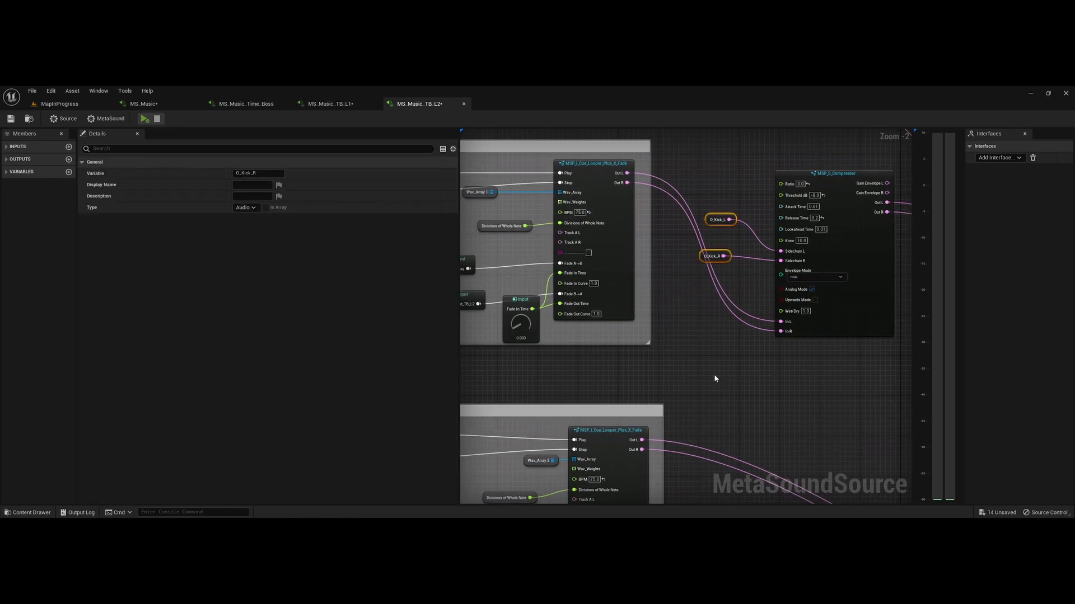
scroll(714, 374, "down", 2)
left_click_drag(477, 234, 691, 380)
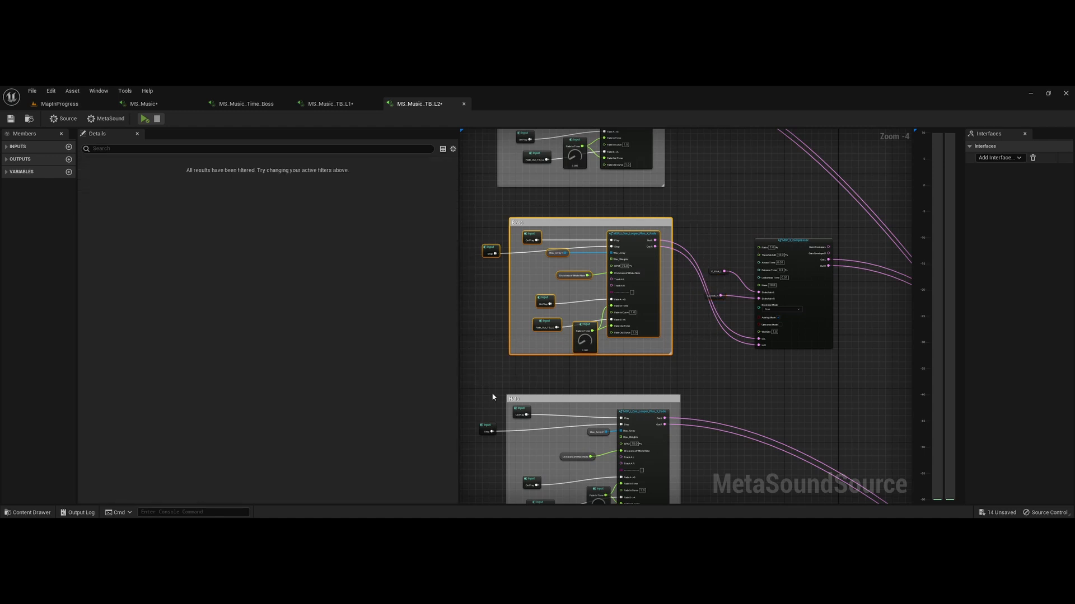
Examine the play, stop and fade inputs of the Snare and Kick sections in MS_Music_TB_L2.
right_click_drag(495, 468, 530, 130)
right_click_drag(534, 420, 494, 289)
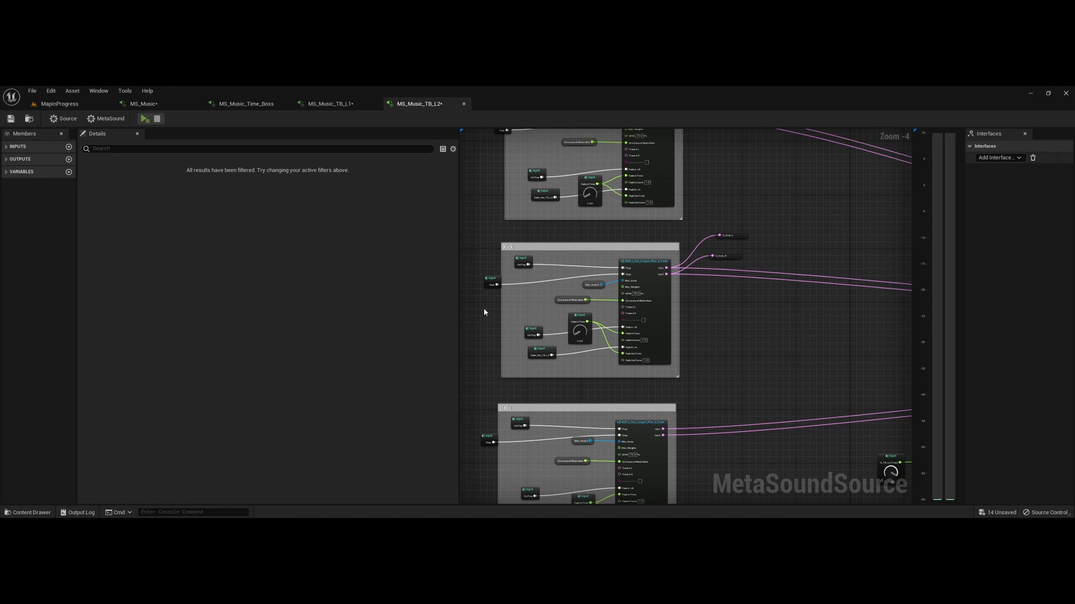
scroll(489, 313, "down", 2)
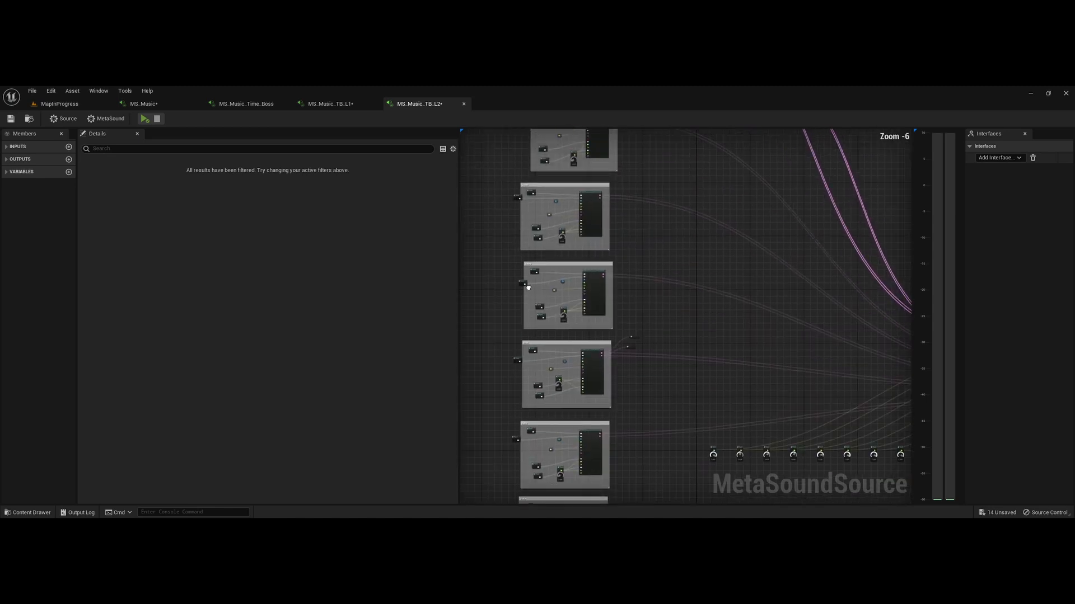
scroll(536, 315, "up", 1)
scroll(550, 332, "up", 2)
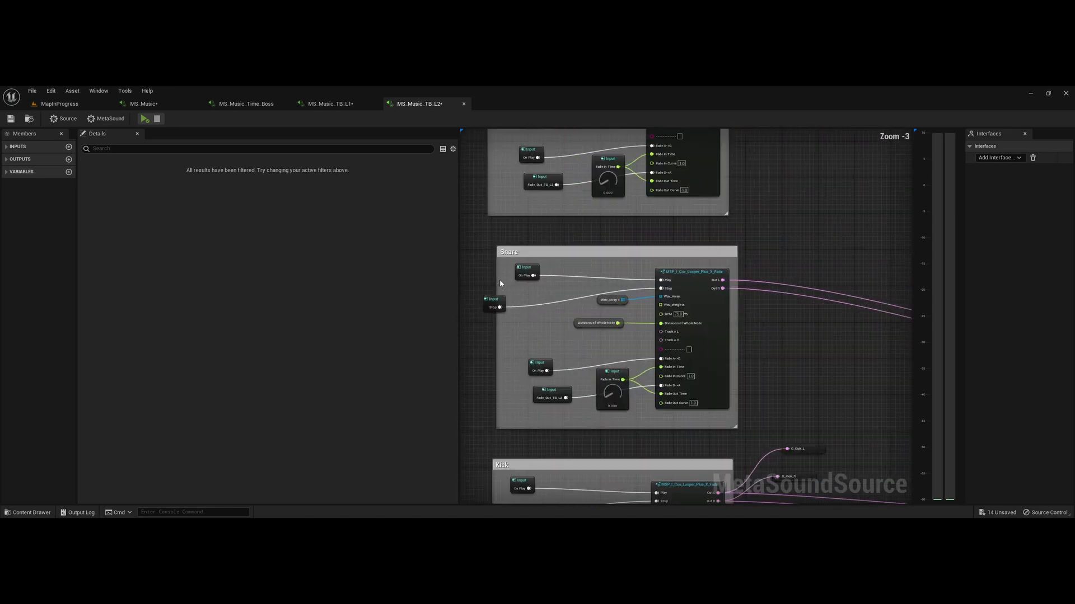
right_click_drag(494, 396, 544, 378)
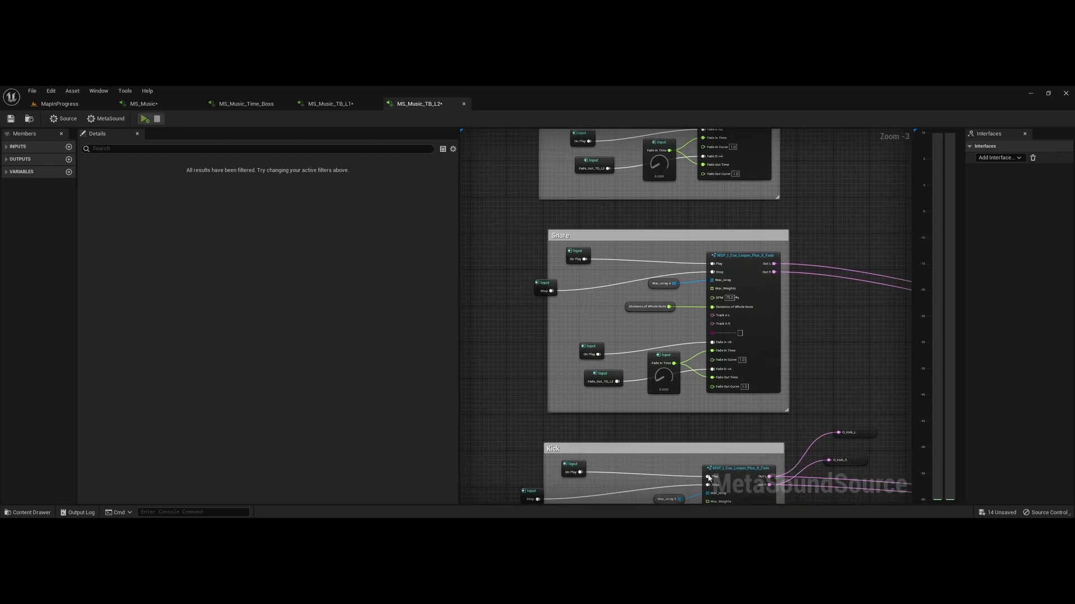
right_click_drag(728, 438, 679, 285)
Close MS_Music_TB_L2 and MS_Music_TB_L1, look over the whole MS_Music_Time_Boss graph, and close it along with MS_Music.
left_click(463, 104)
left_click(375, 104)
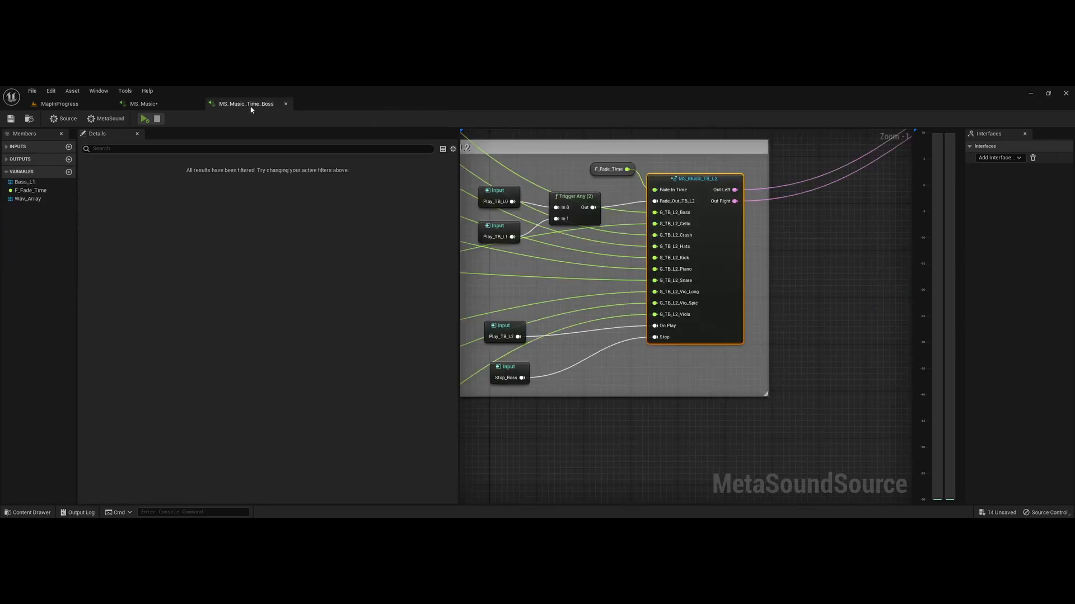
scroll(558, 397, "down", 6)
right_click_drag(559, 397, 633, 429)
scroll(633, 429, "up", 1)
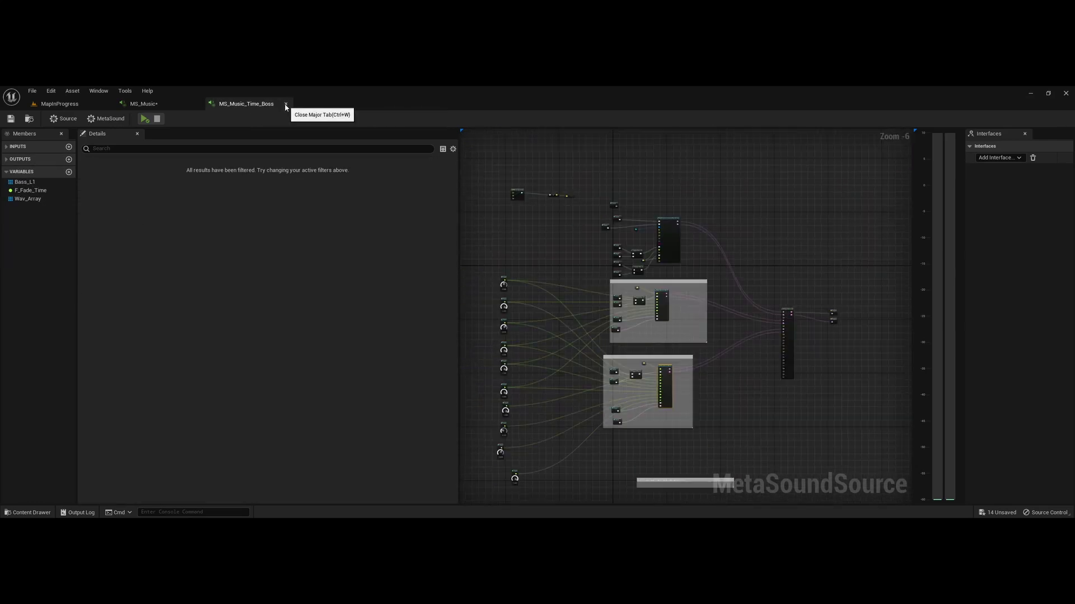
left_click(285, 105)
left_click(196, 105)
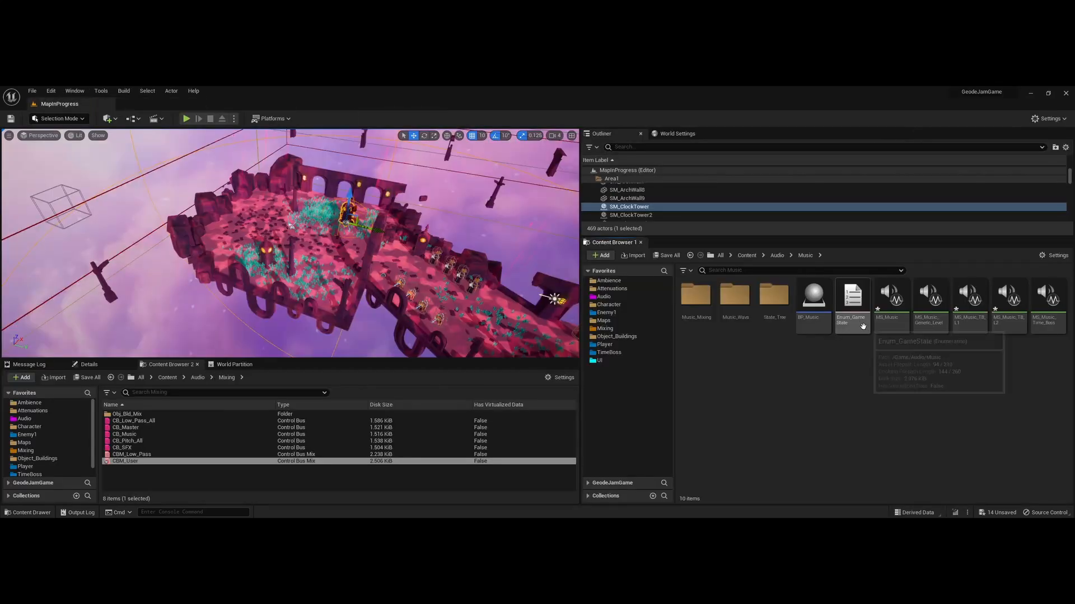
Open the BP_Music blueprint from the Music folder and look over the level layout in MapInProgress.
left_click(862, 326)
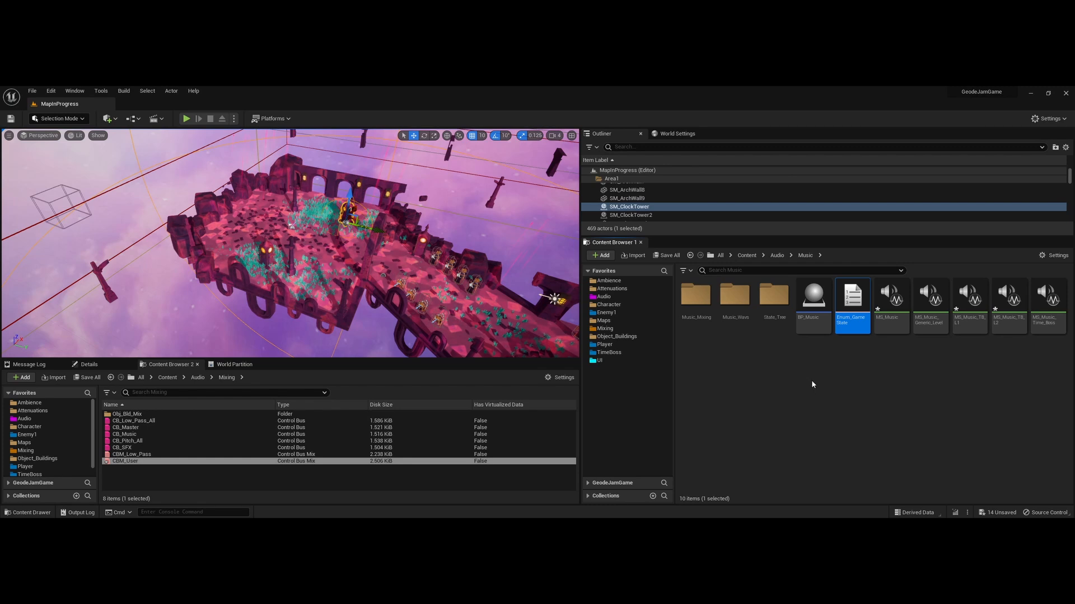
right_click_drag(503, 299, 571, 280)
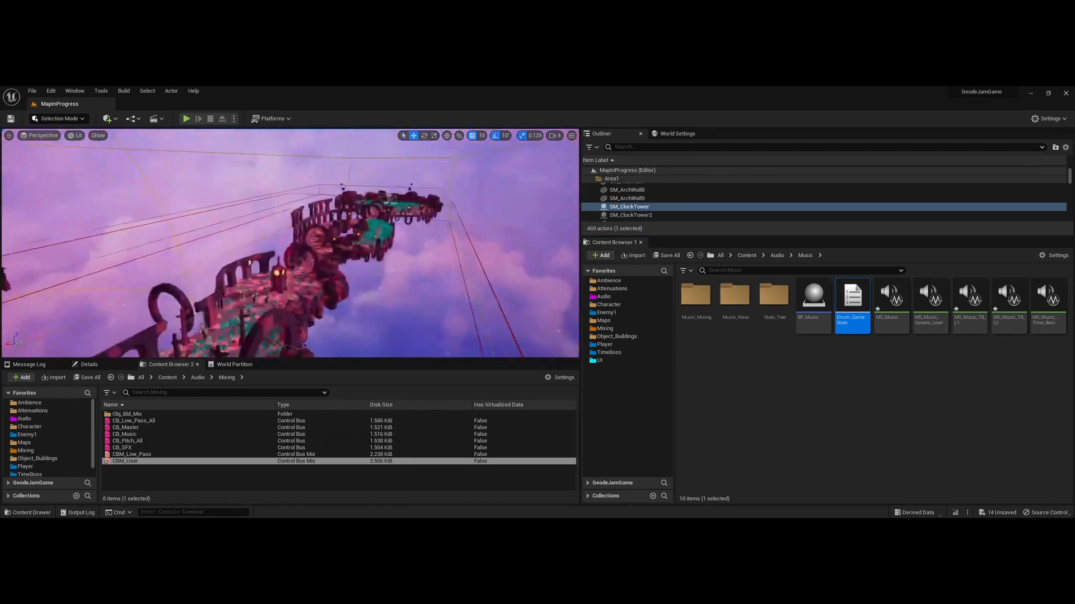
double_click(815, 328)
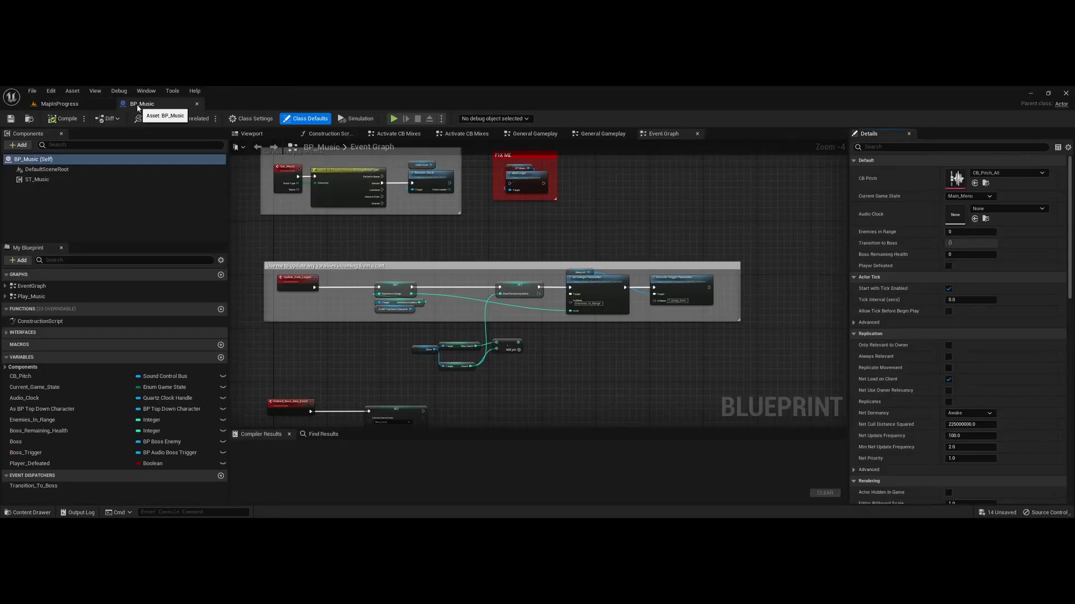
left_click(59, 104)
right_click_drag(300, 262, 392, 227)
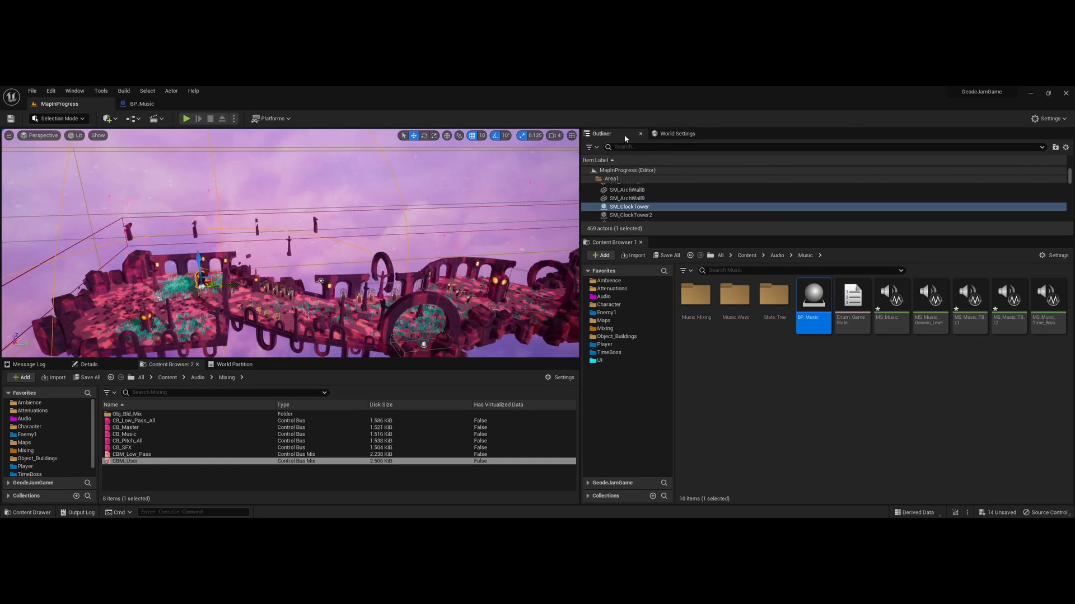
Examine BP_Music's BeginPlay logic, from Get Actor Of Class with BP Main Menu through Is Valid to the Current Game State setters.
left_click(141, 104)
scroll(605, 355, "down", 3)
right_click_drag(434, 276, 845, 425)
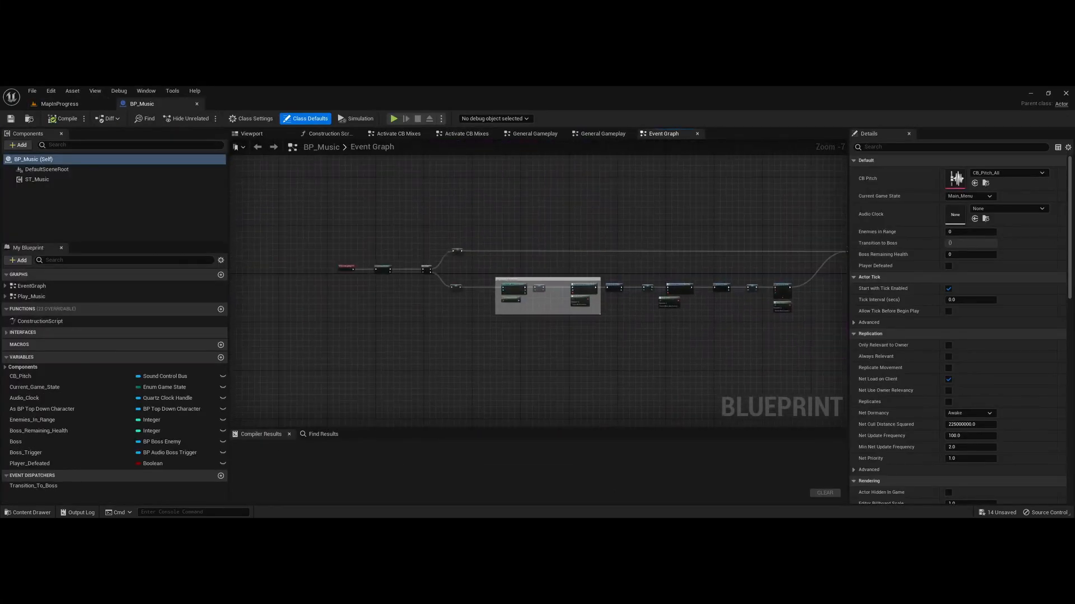
right_click_drag(592, 367, 724, 367)
scroll(554, 300, "up", 7)
right_click_drag(380, 237, 539, 358)
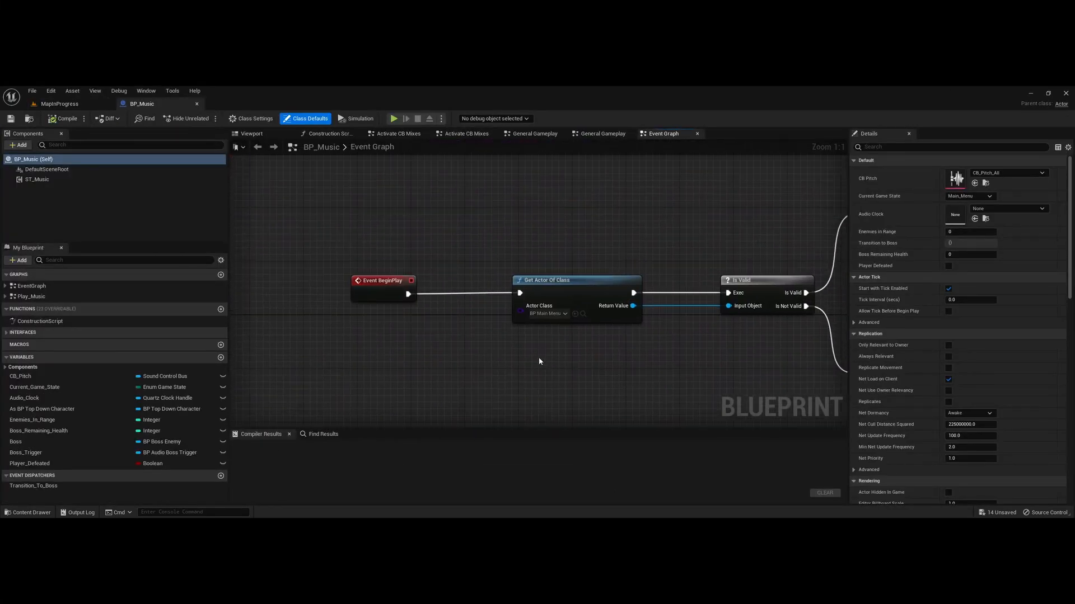
left_click_drag(461, 389, 666, 204)
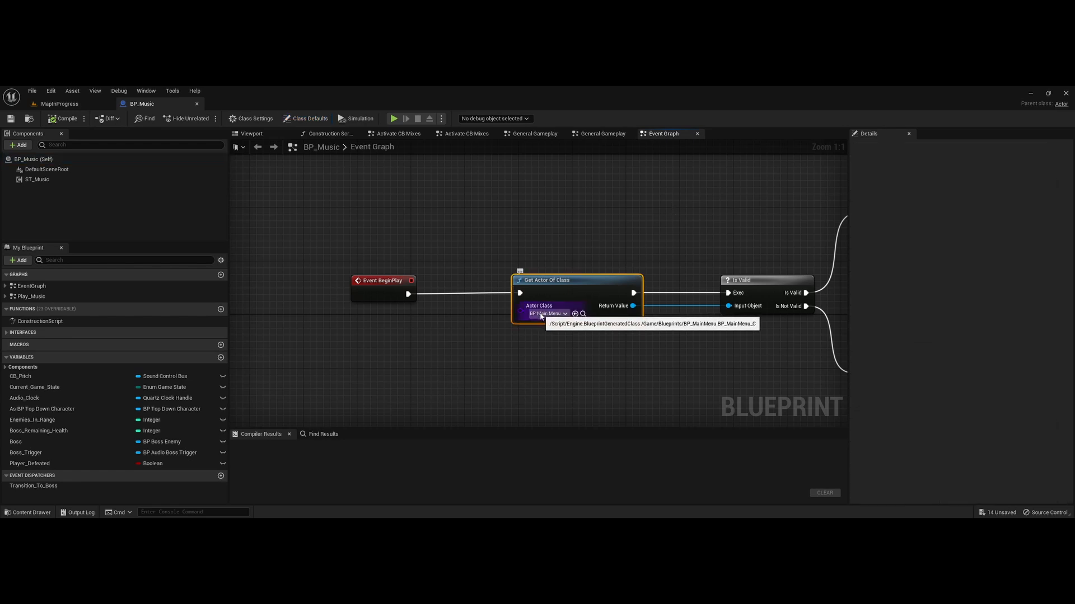
right_click_drag(742, 381, 540, 365)
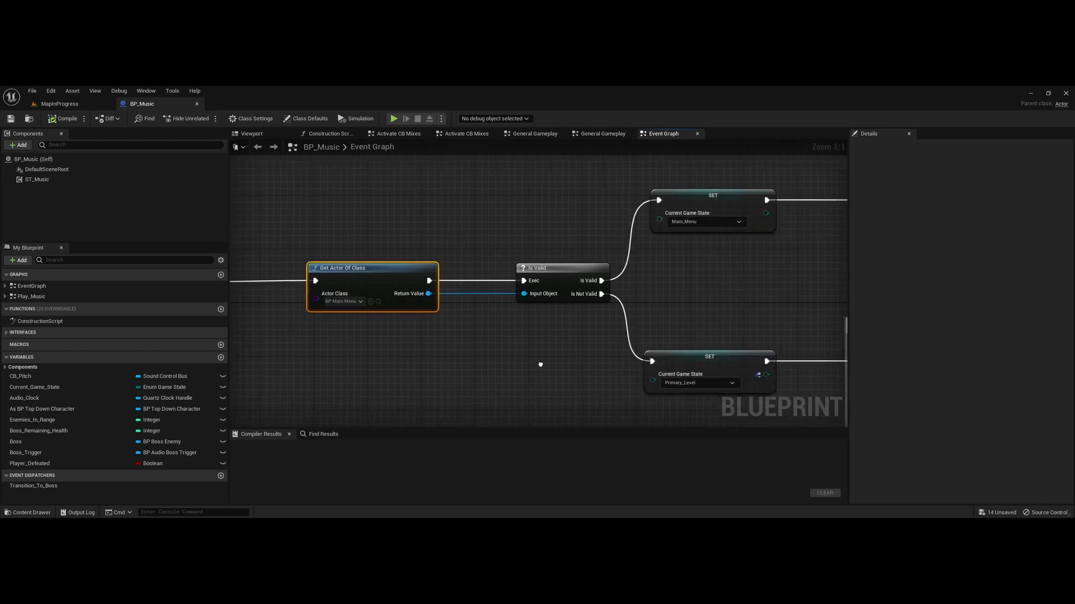
left_click_drag(481, 243, 599, 337)
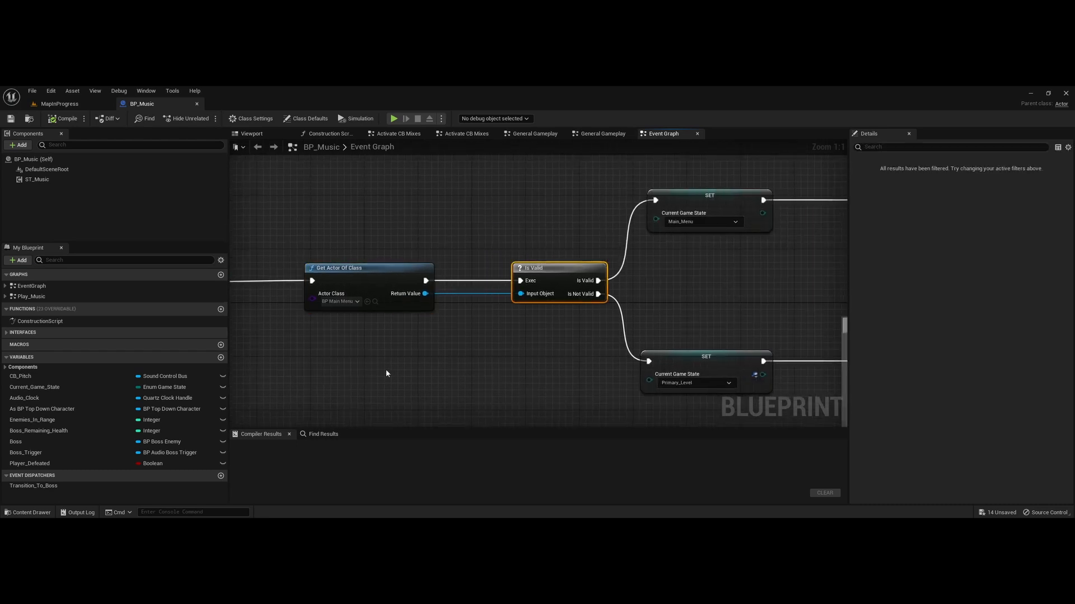
Examine how Get Actor Of Class and Is Valid branch to the Main_Menu and Primary_Level setters of Current Game State.
left_click_drag(328, 345, 589, 212)
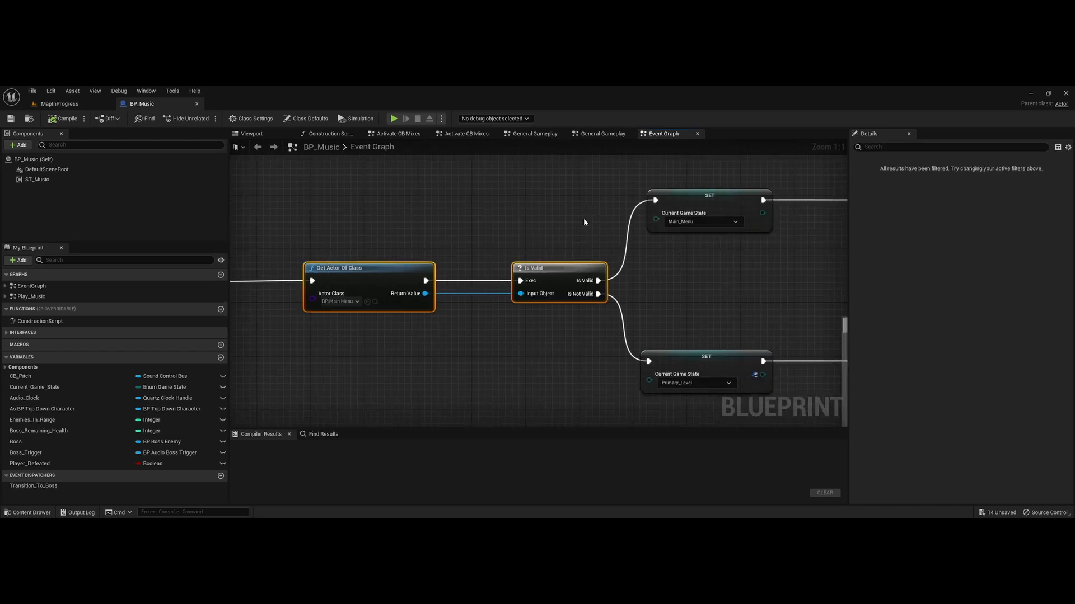
right_click_drag(707, 261, 517, 274)
left_click_drag(518, 273, 516, 170)
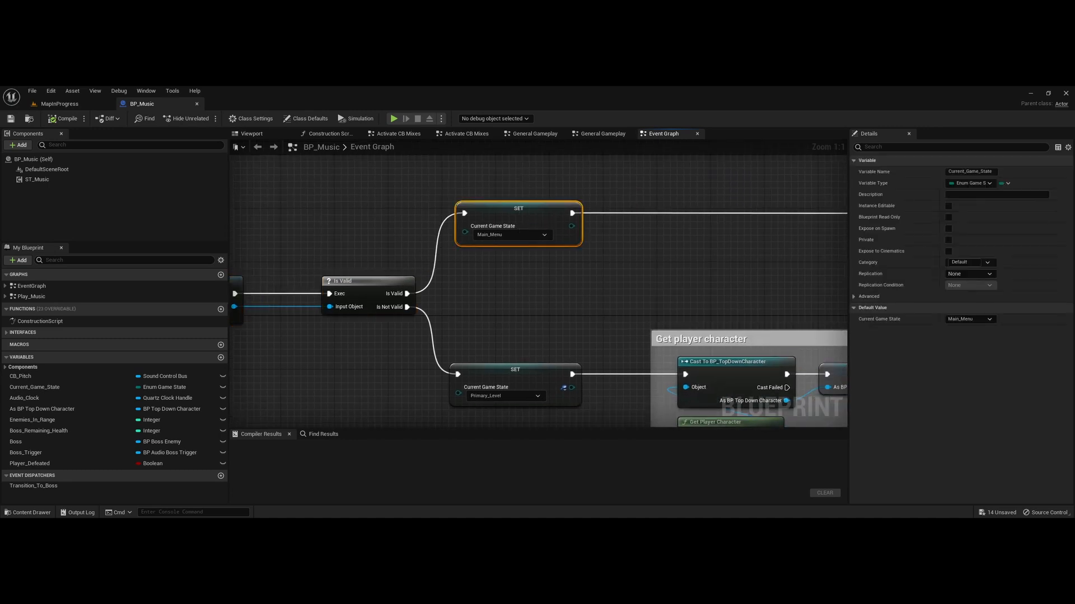
right_click_drag(524, 326, 521, 235)
left_click_drag(521, 235, 513, 389)
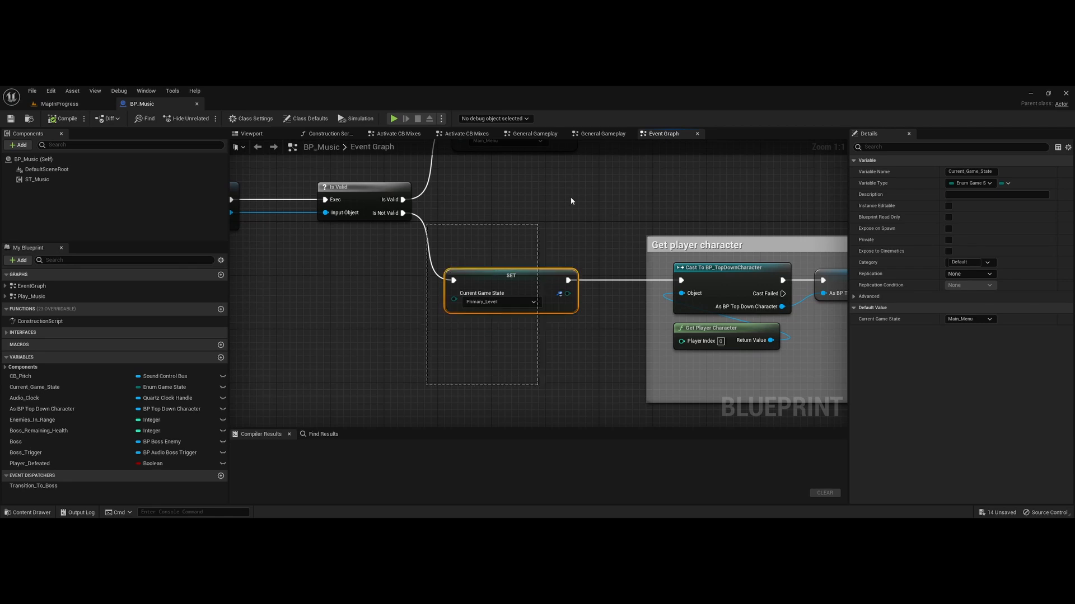
right_click_drag(509, 194, 669, 266)
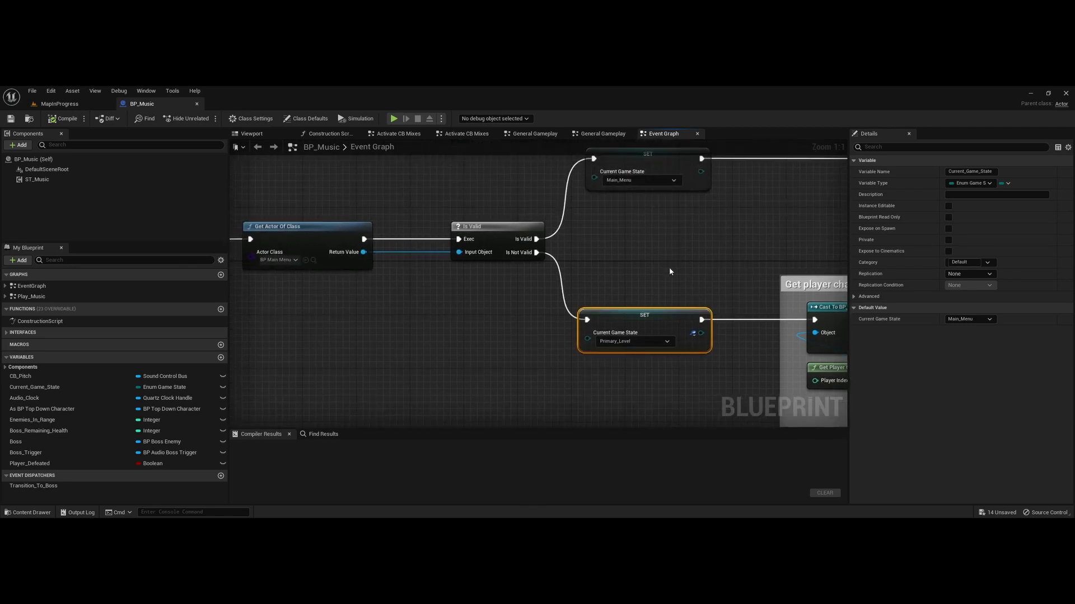
scroll(474, 292, "down", 2)
left_click_drag(285, 204, 529, 312)
right_click_drag(529, 312, 508, 347)
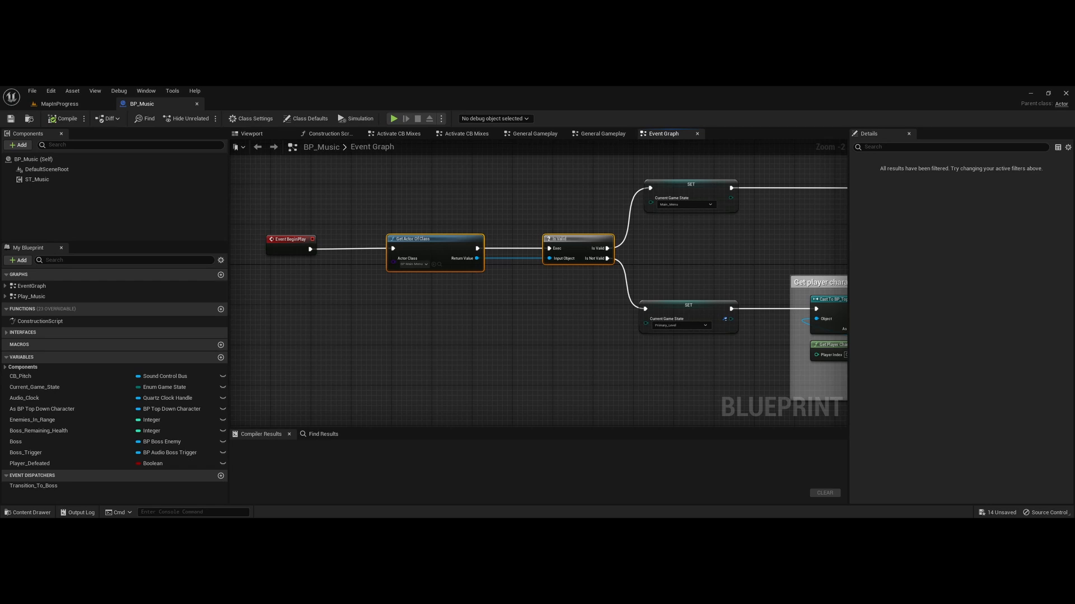
Examine the Get player character section, from the Cast To BP_TopDownCharacter and its setter to the Change World binding with Trigger_Realm_Audio.
right_click_drag(672, 377, 373, 358)
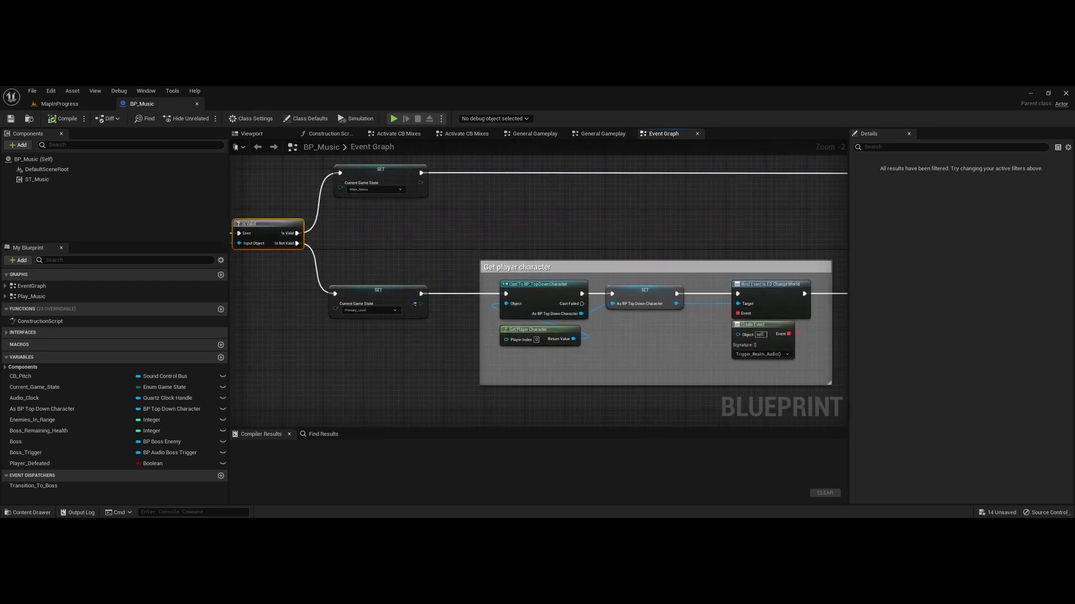
scroll(406, 313, "down", 3)
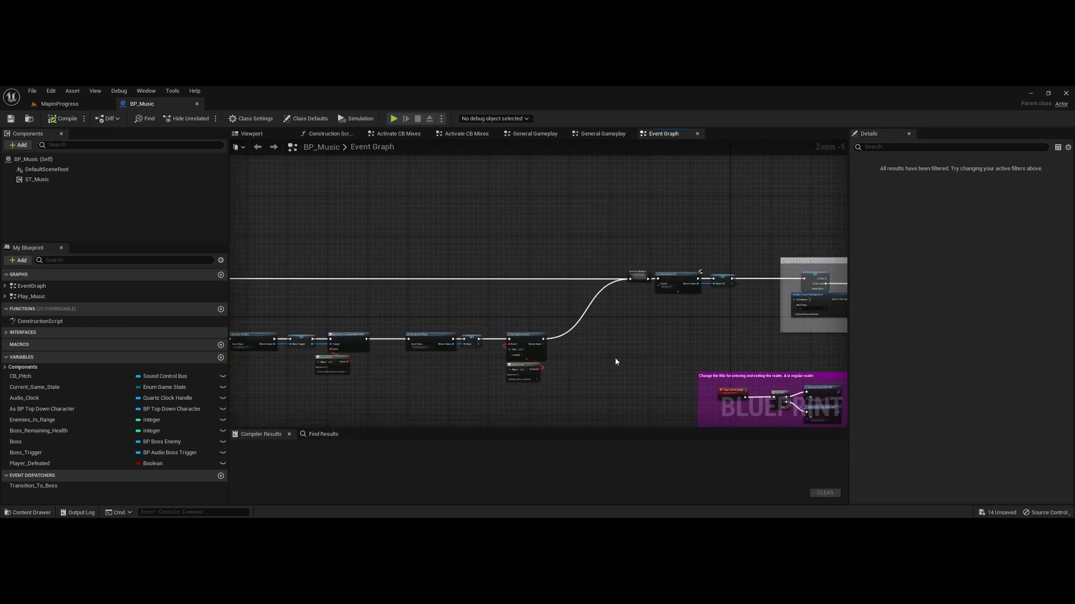
scroll(614, 357, "up", 3)
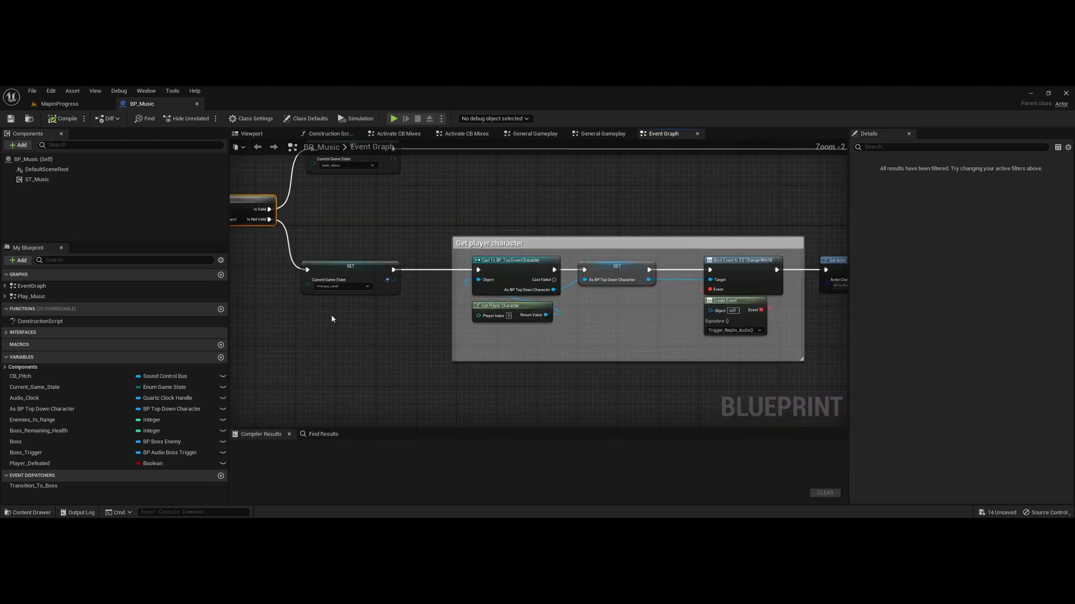
right_click_drag(332, 319, 375, 321)
left_click_drag(385, 352, 388, 246)
right_click_drag(568, 371, 417, 368)
left_click_drag(398, 331, 571, 255)
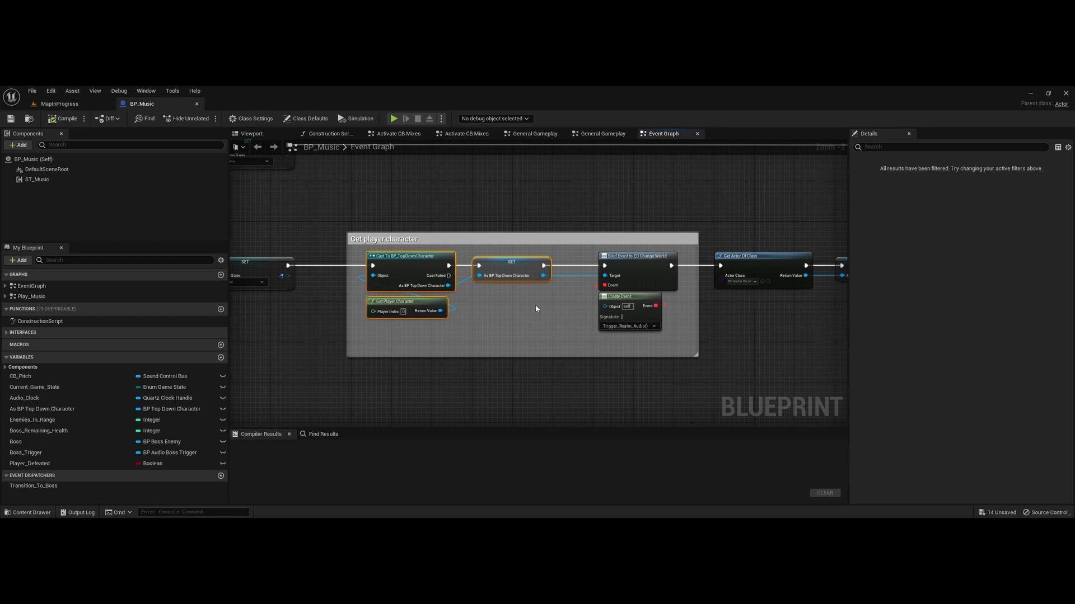
left_click(536, 329)
right_click_drag(536, 340, 378, 352)
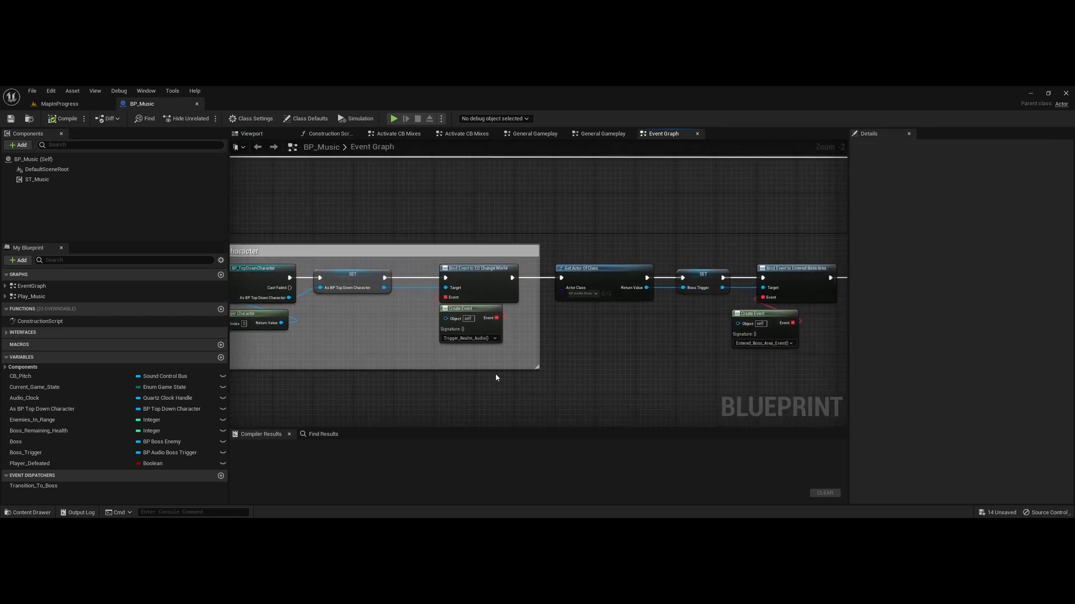
scroll(497, 367, "up", 2)
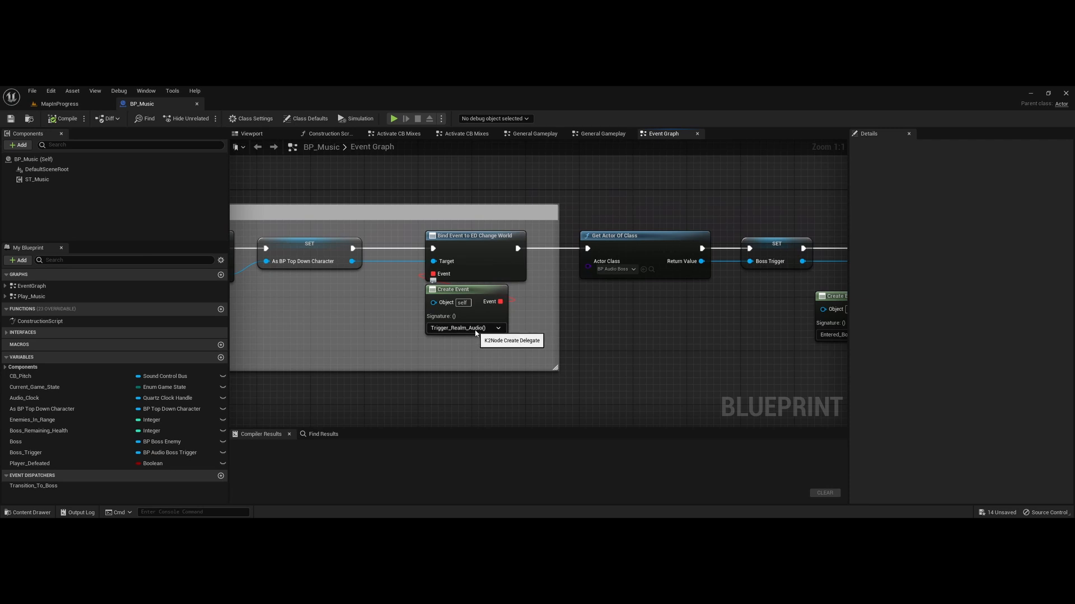
Review the Boss Trigger lookup and move the Entered_Boss_Area_Event Create Event node directly under its Bind Event node.
right_click_drag(755, 319, 569, 321)
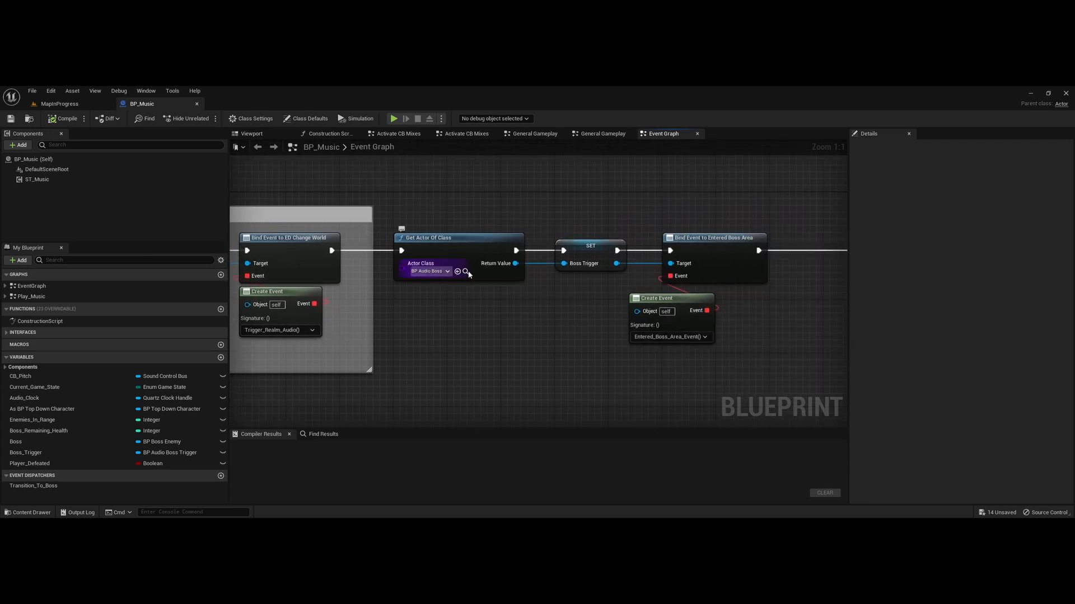
right_click_drag(562, 328, 336, 324)
left_click_drag(433, 295, 465, 288)
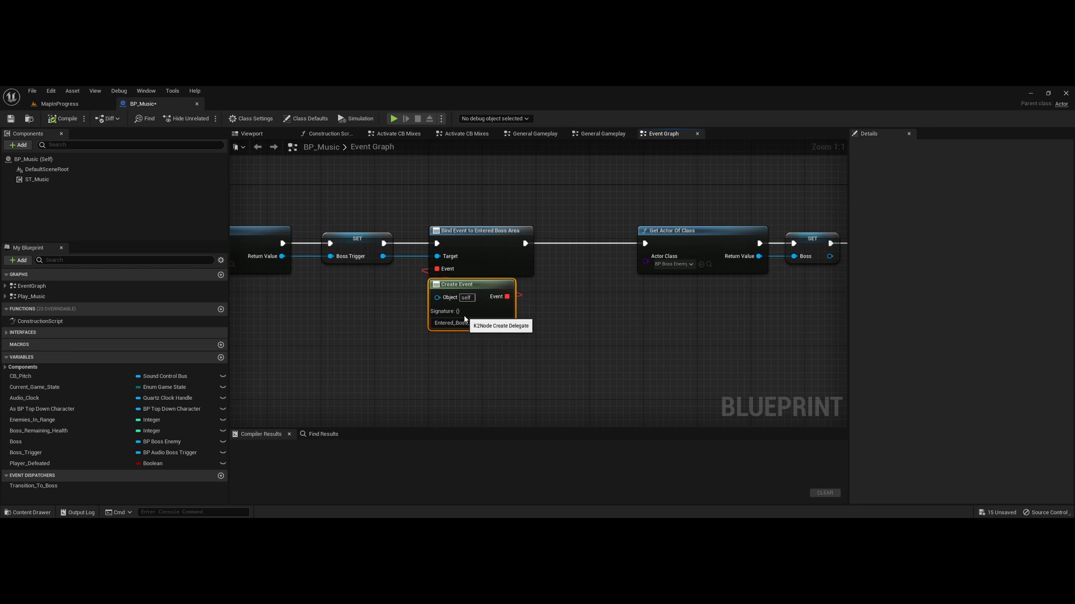
Examine the boss enemy lookup with its Boss setter and the looping Set Timer by Event that calls Update_Data_Looper.
right_click_drag(762, 334, 471, 313)
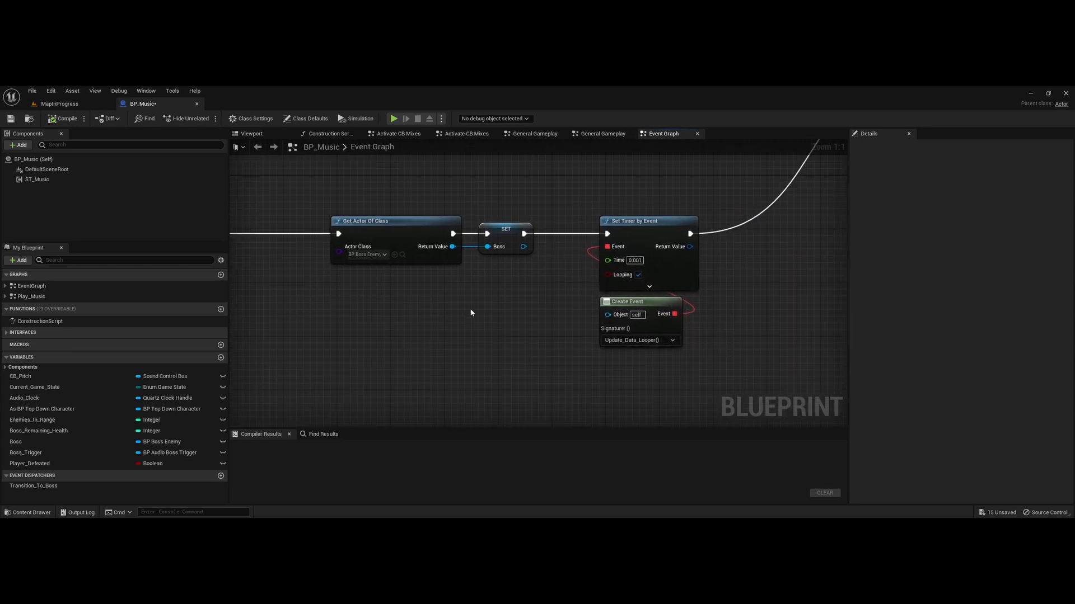
right_click_drag(779, 363, 505, 404)
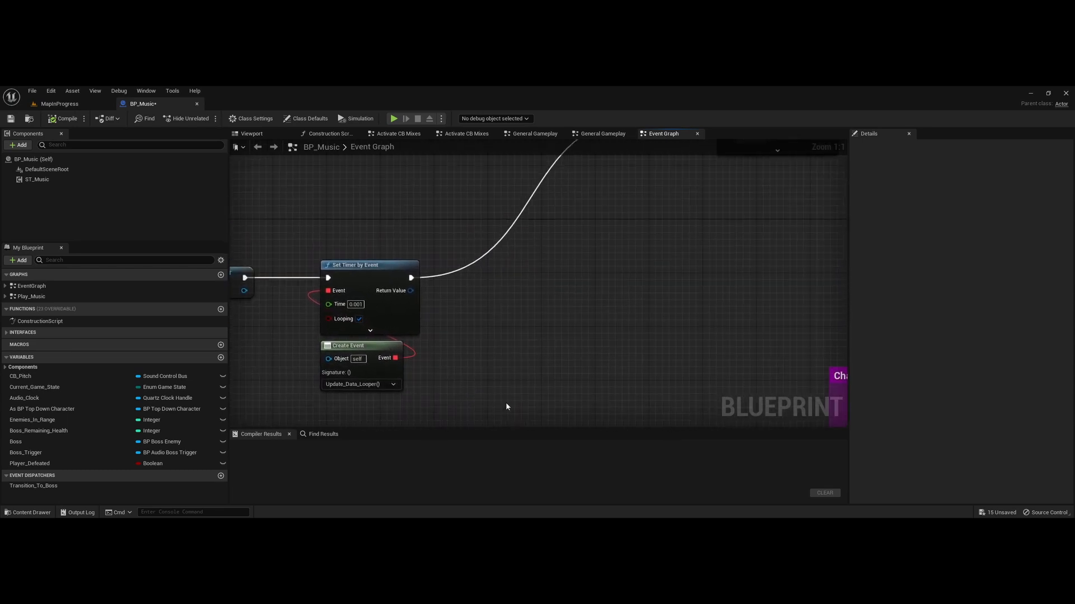
right_click_drag(429, 369, 518, 344)
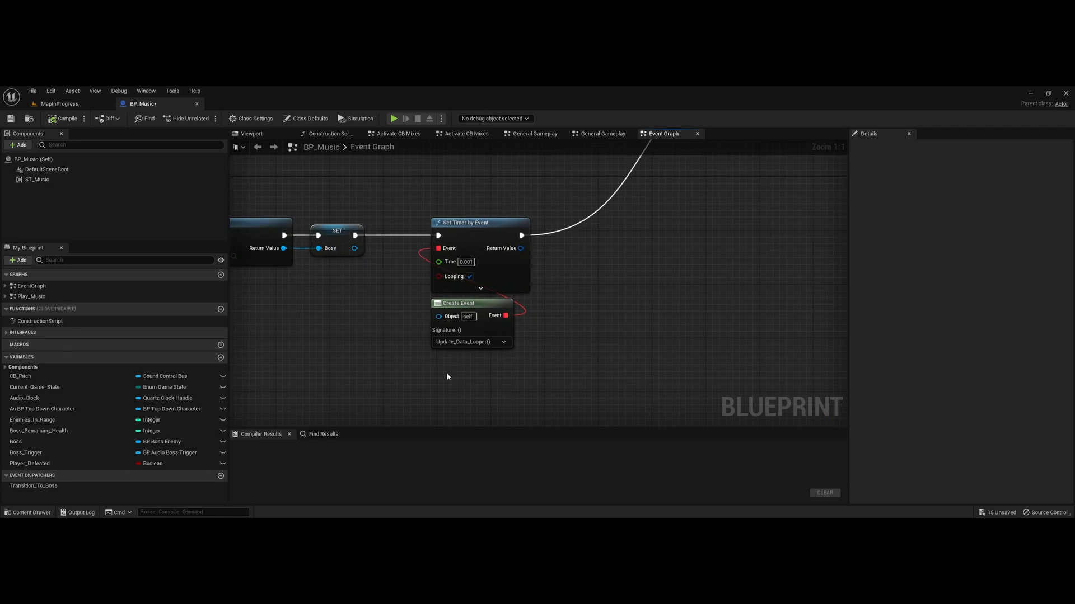
left_click_drag(447, 373, 460, 195)
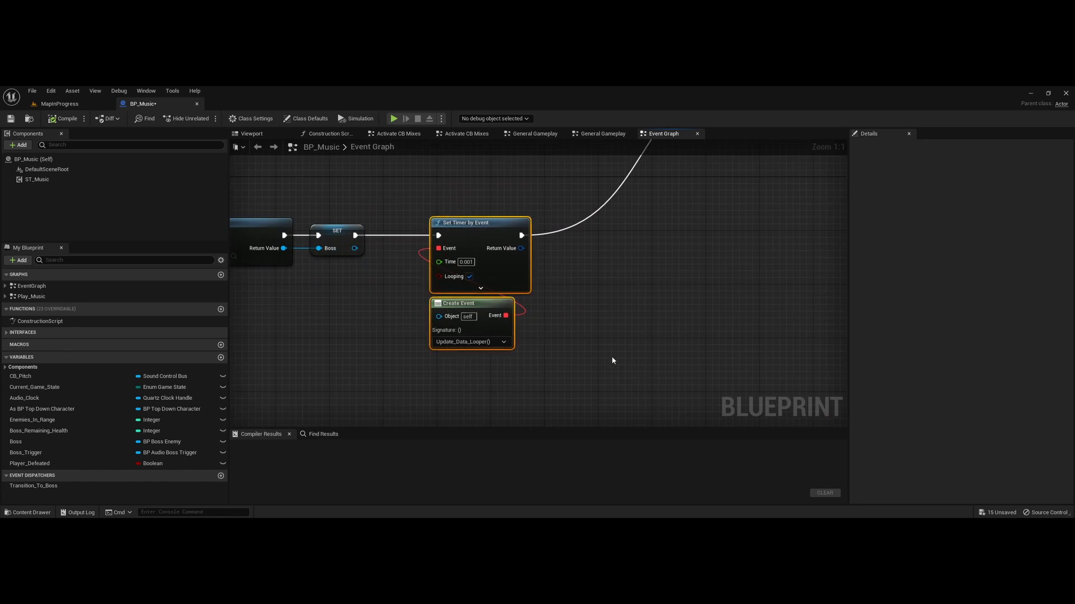
scroll(611, 357, "down", 1)
Open the Activate CB Mixes collapsed graph and examine its Load Control Bus Mix From Profile node.
right_click_drag(651, 221, 346, 376)
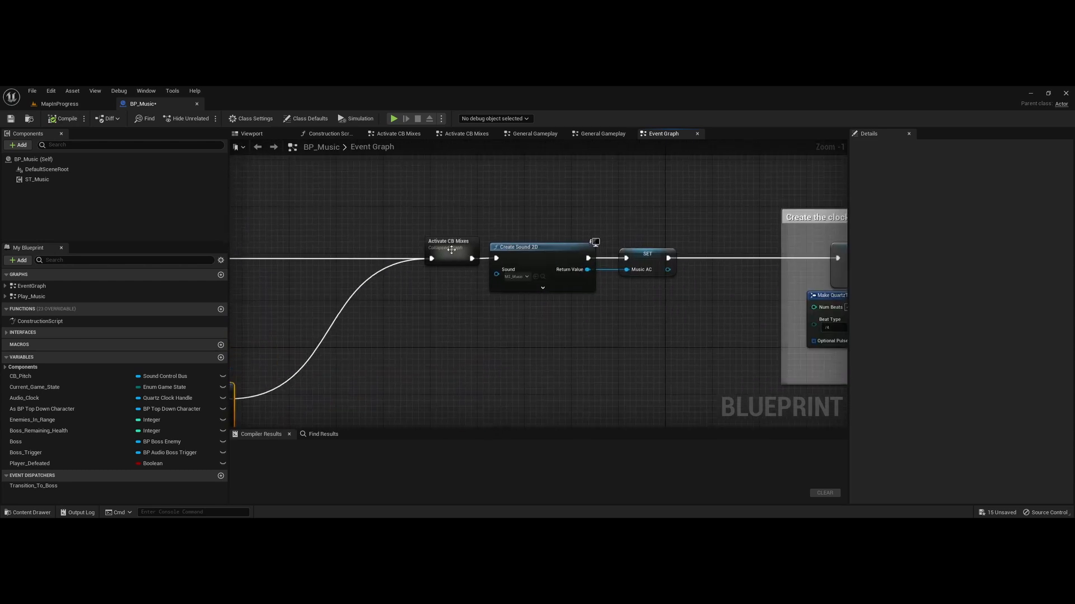
left_click(451, 250)
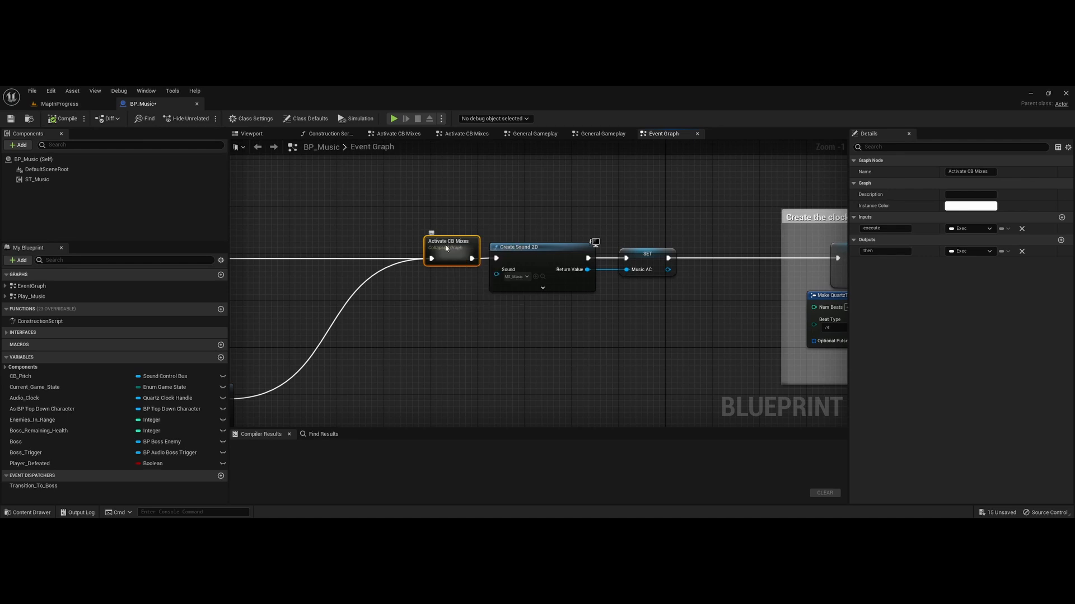
double_click(445, 245)
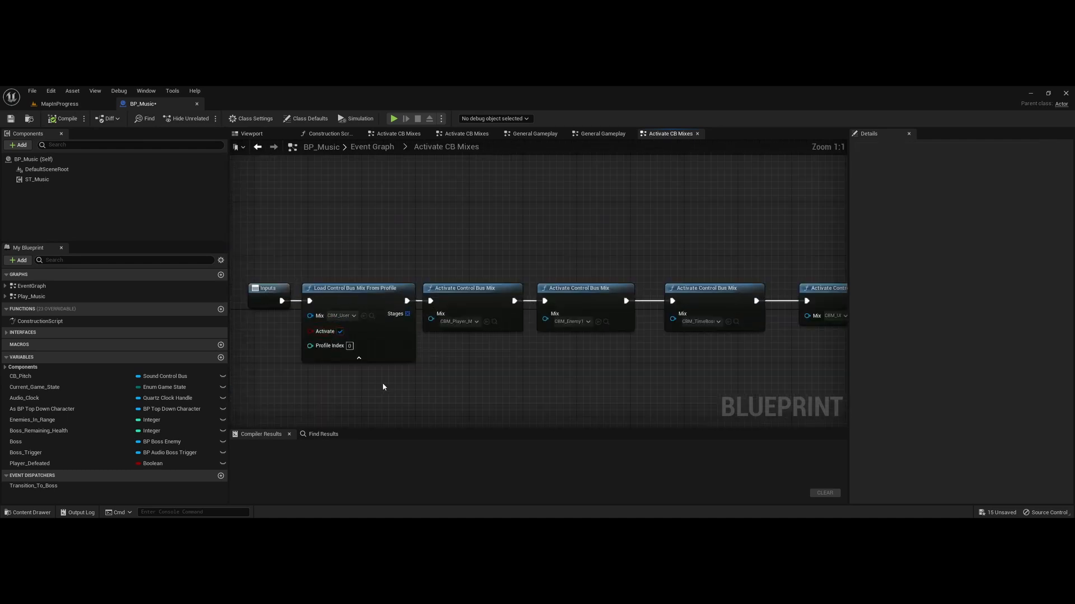
left_click(370, 351)
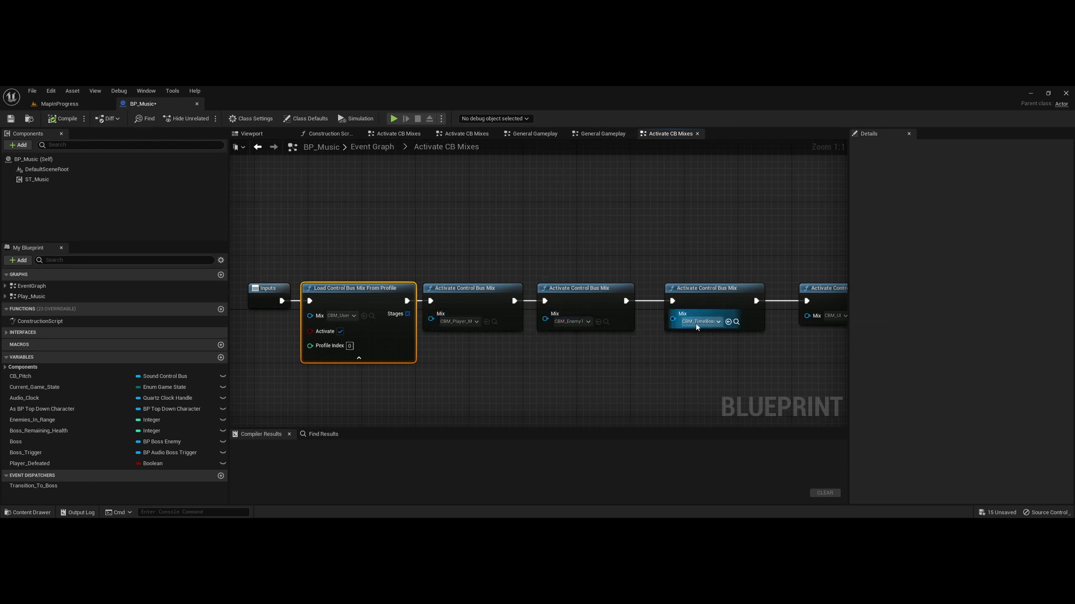
Examine the chain of Activate Control Bus Mix nodes through to the Outputs node.
right_click_drag(732, 374, 470, 380)
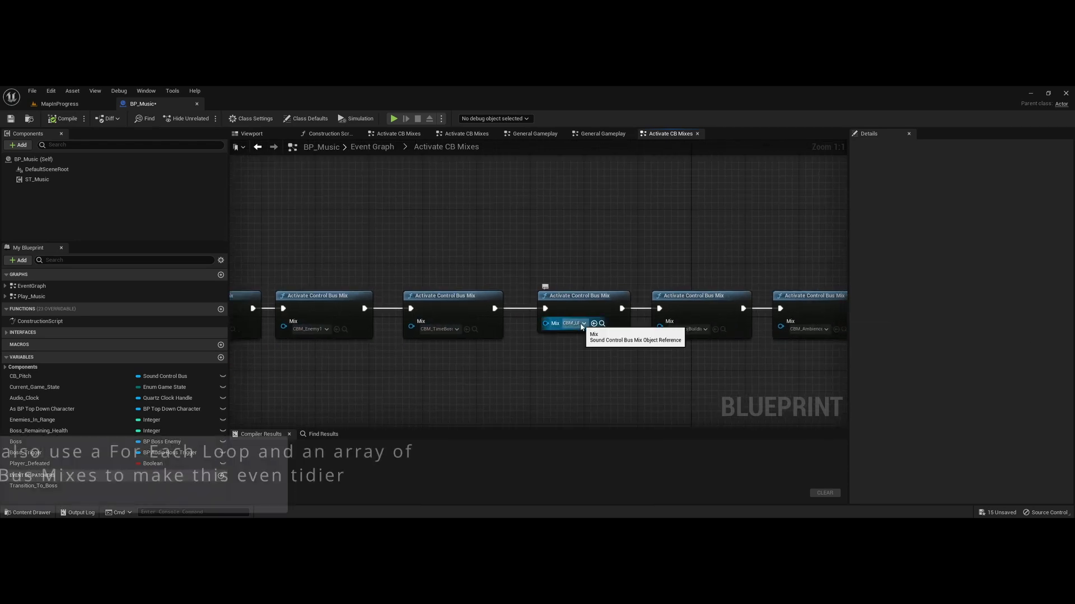
right_click_drag(668, 383, 502, 376)
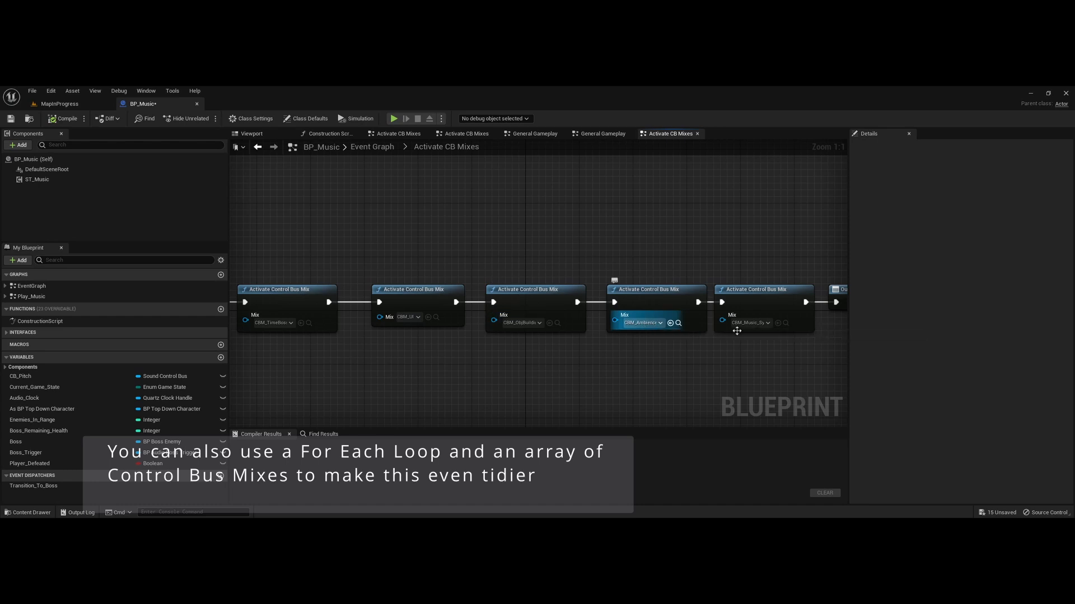
right_click_drag(796, 337, 626, 363)
left_click_drag(615, 244, 276, 385)
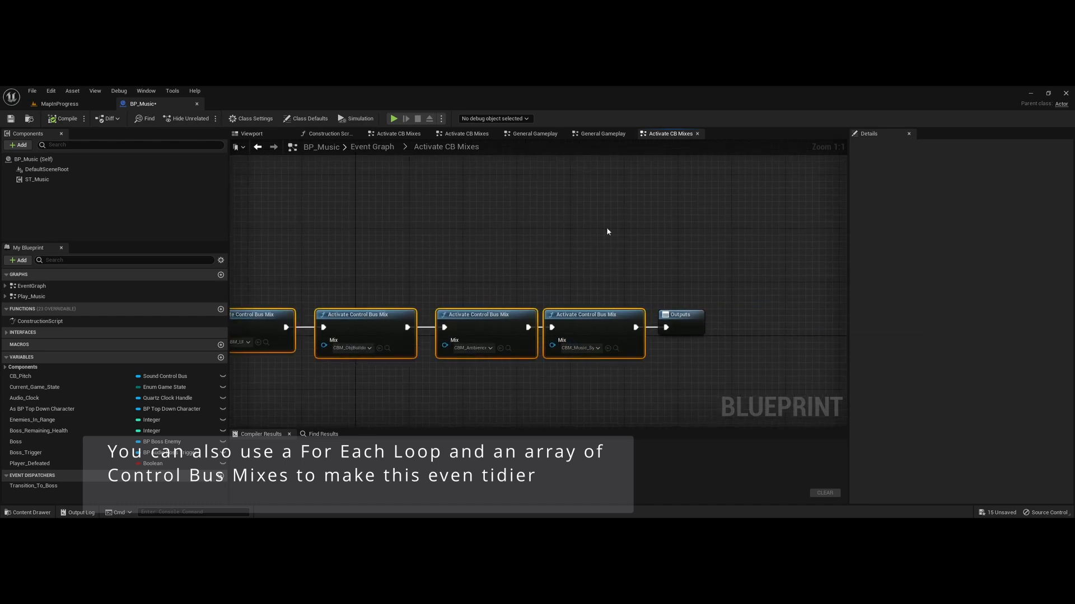
left_click(607, 227)
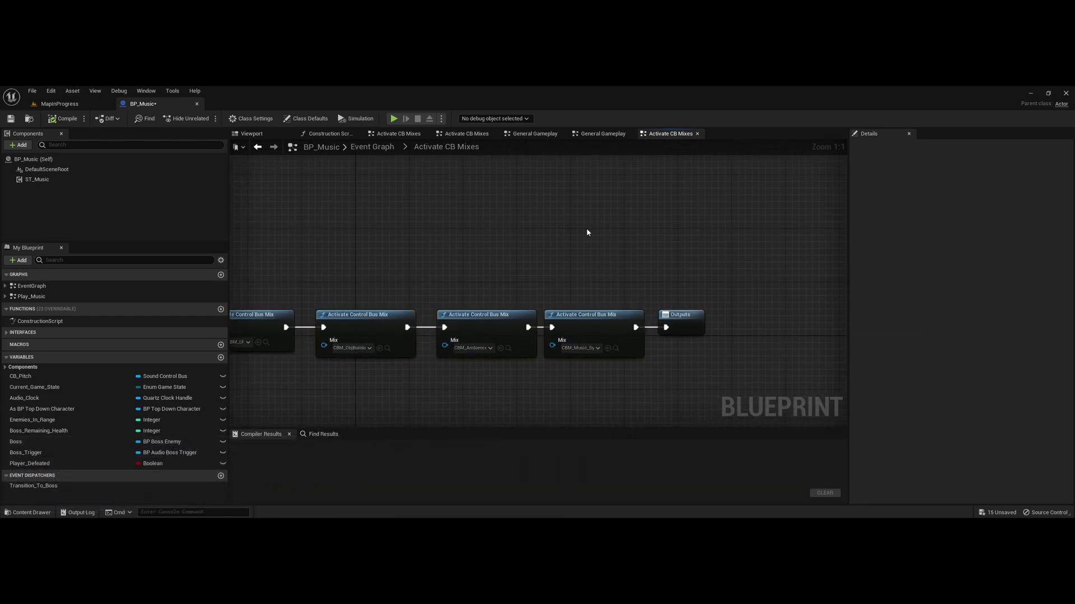
right_click_drag(451, 339, 601, 300)
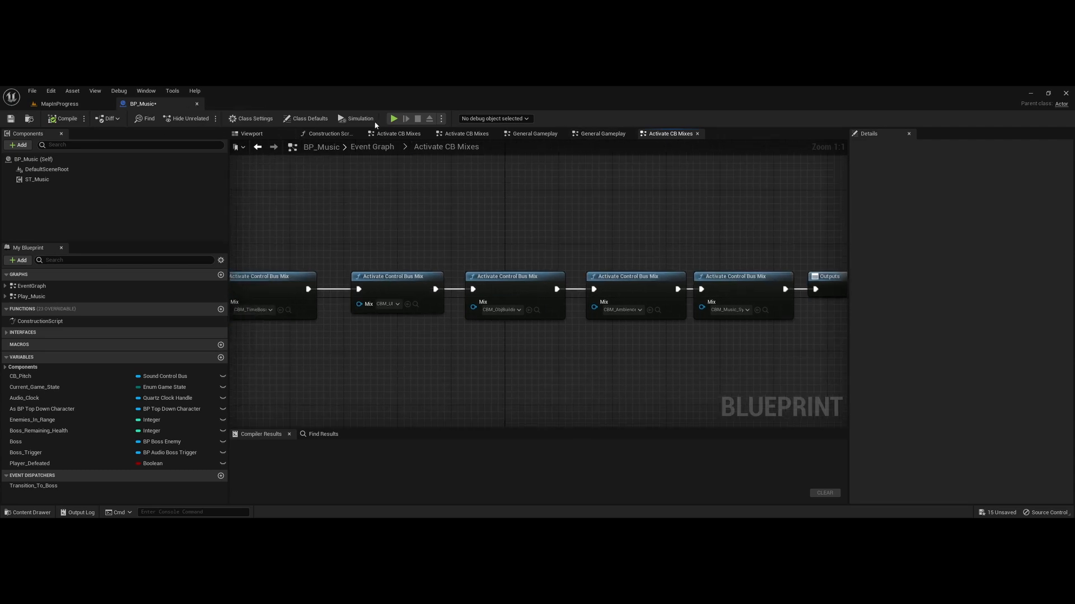
Return to the Event Graph and examine the Create Sound 2D node for MS_Music and the Music AC setter.
left_click(372, 146)
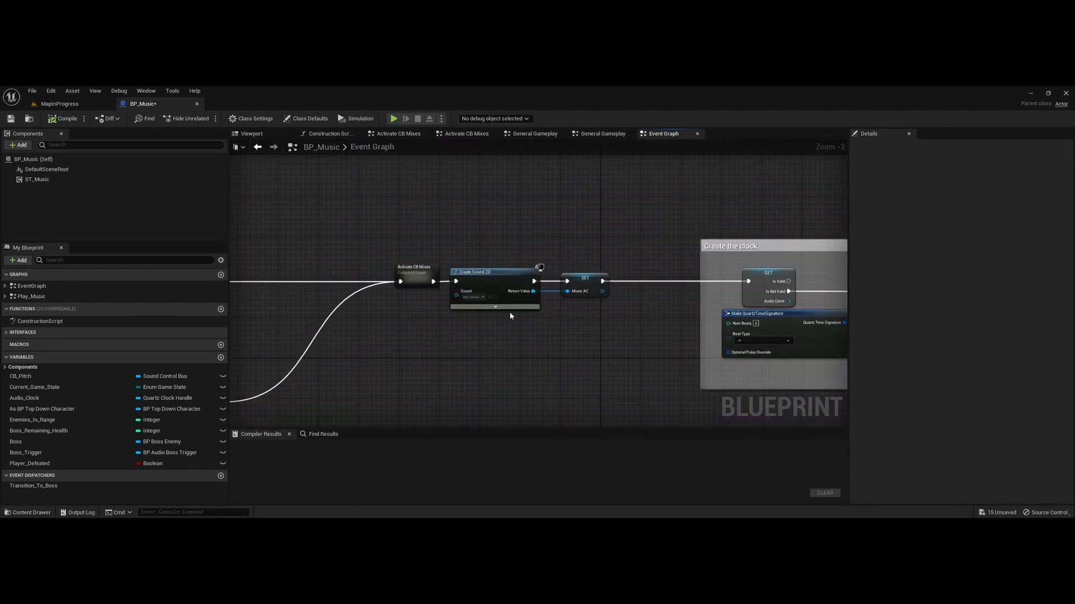
left_click_drag(510, 313, 656, 207)
scroll(500, 343, "up", 2)
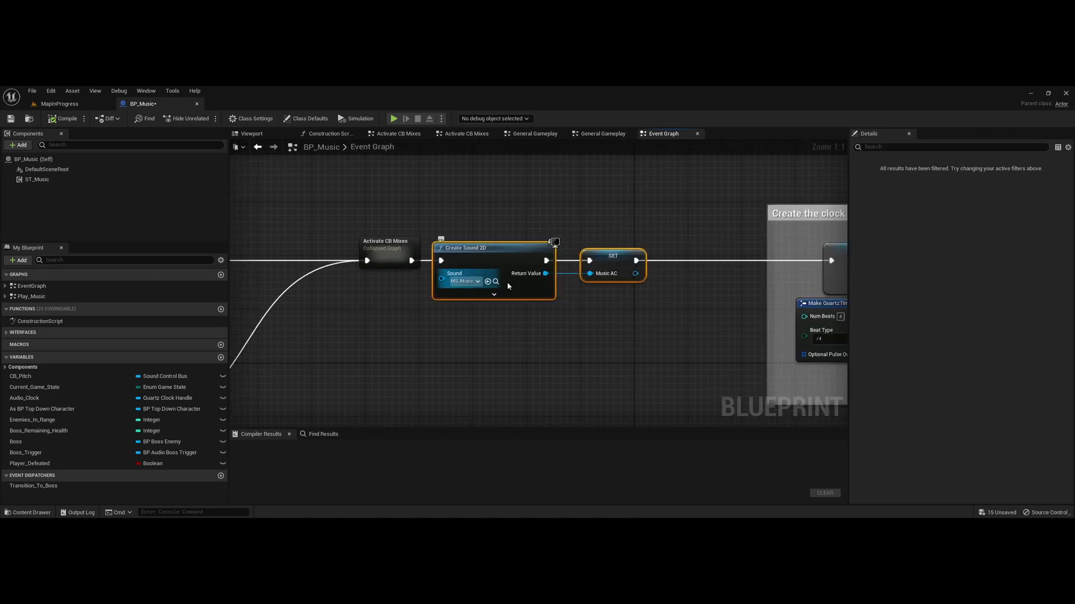
Examine the Create the clock section's Audio Clock validity check, Quartz time signature and clock settings, and Create New Clock node.
right_click_drag(706, 329, 264, 303)
left_click(412, 241)
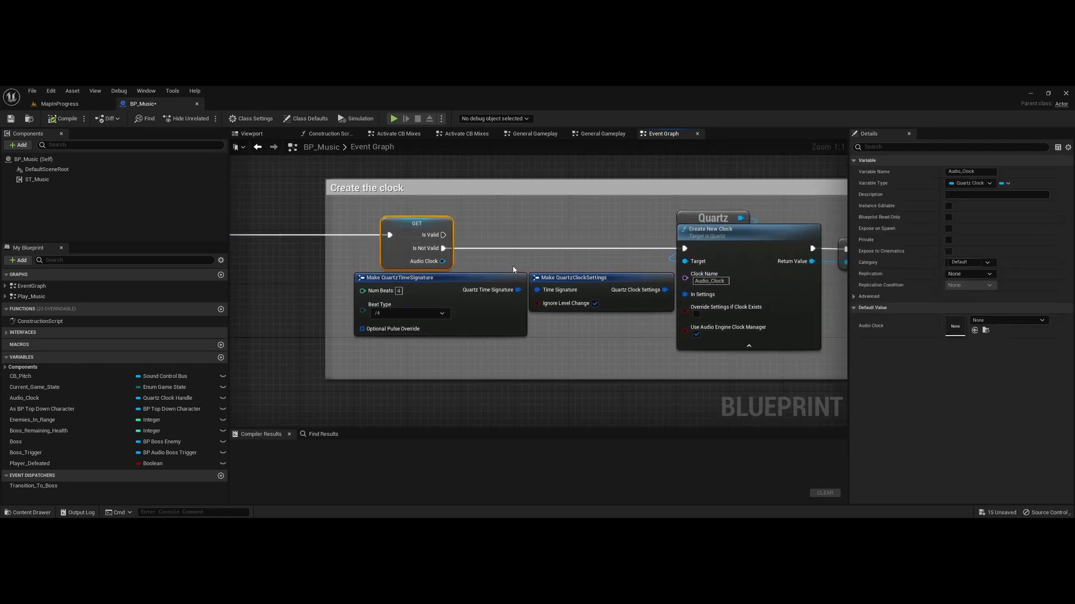
right_click_drag(498, 370, 435, 357)
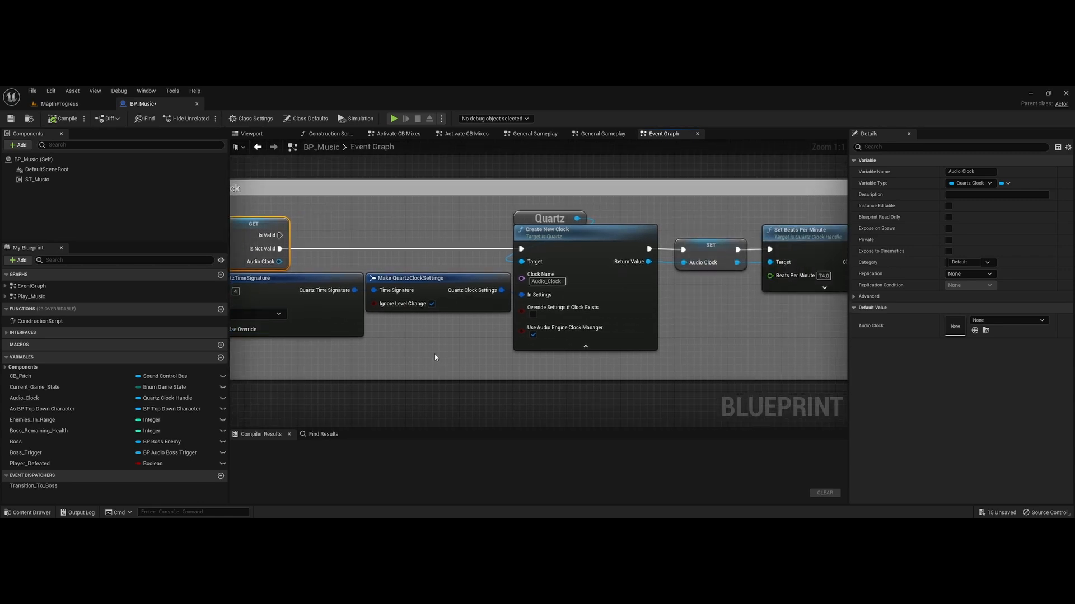
right_click_drag(347, 351, 418, 350)
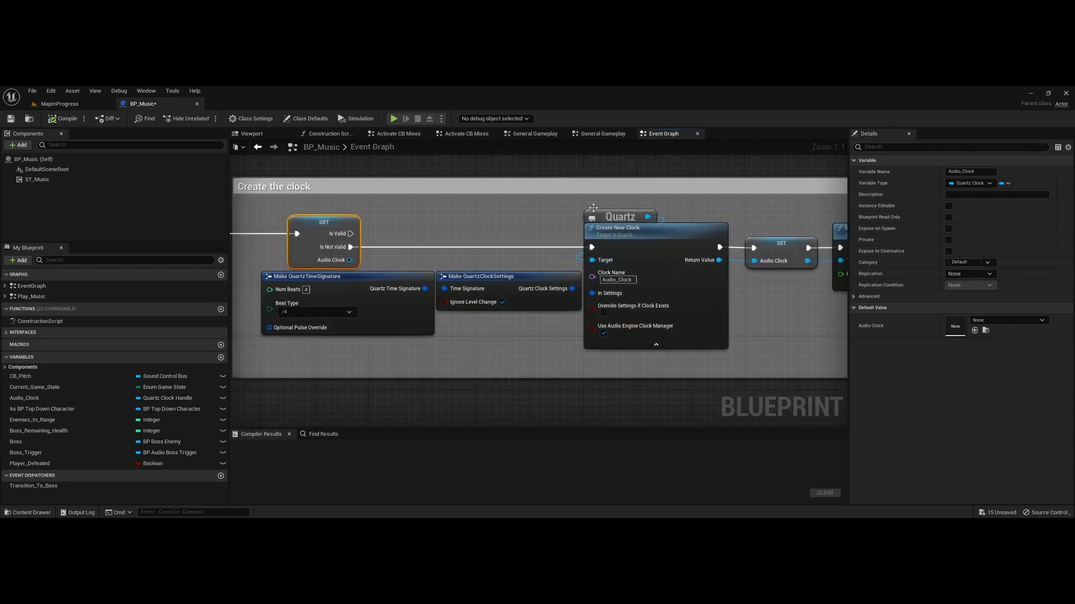
left_click_drag(534, 199, 721, 287)
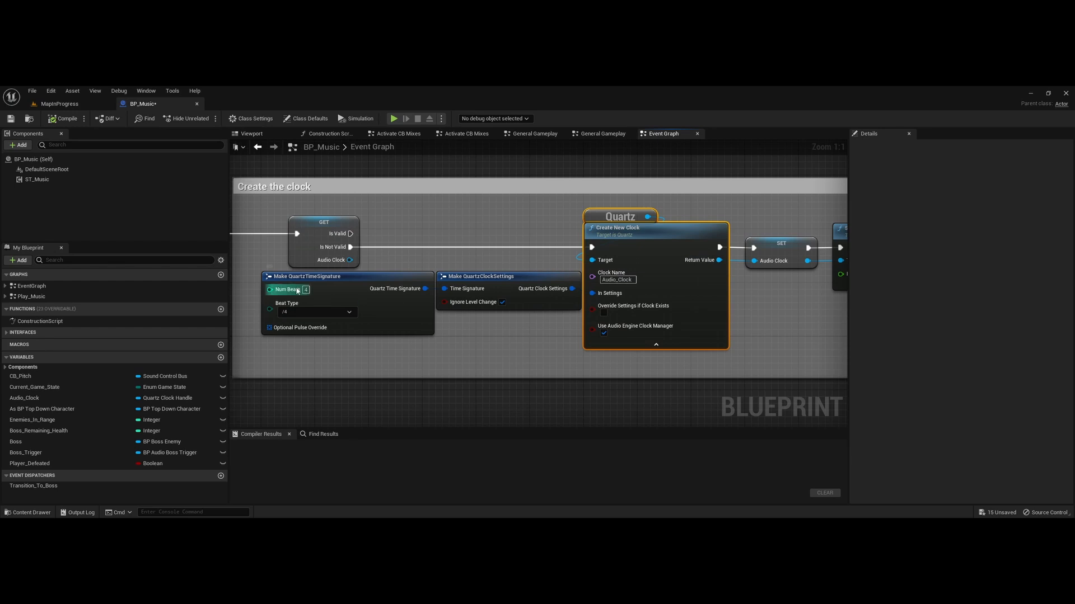
Examine the new clock's Clock Name, the Audio Clock setter and the Beats Per Minute value of Set Beats Per Minute.
right_click_drag(735, 367, 599, 382)
left_click(481, 294)
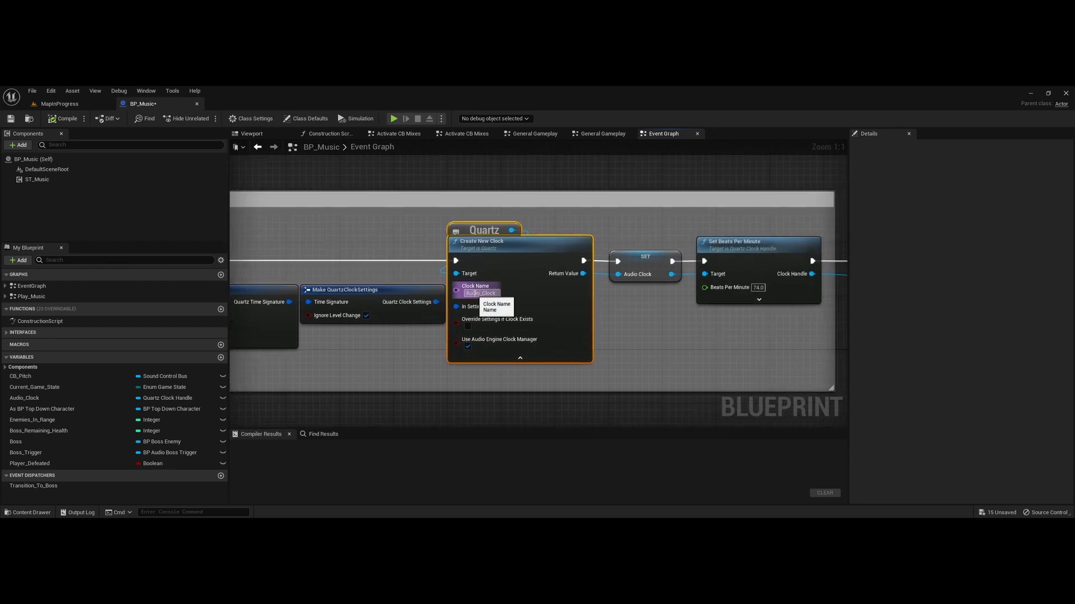
left_click(703, 368)
right_click_drag(748, 352, 539, 338)
left_click(445, 243)
left_click(485, 225)
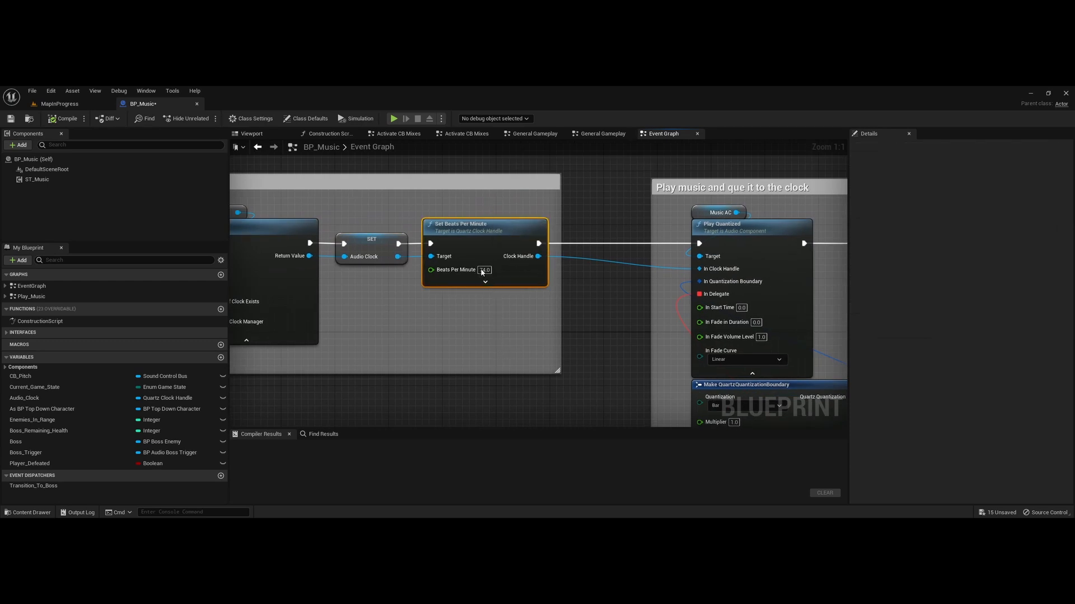
left_click(483, 270)
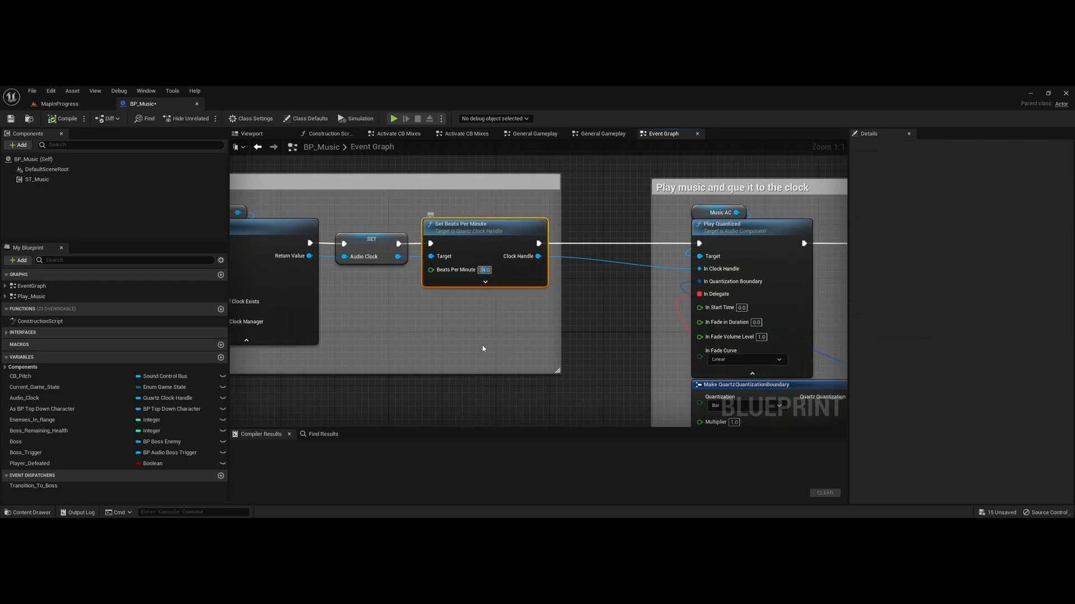
Examine the Play music section's Play Quantized settings, quantization boundary and Cue_Music event delegate, through to the Play Music Layers node.
left_click(581, 302)
right_click_drag(619, 311, 388, 338)
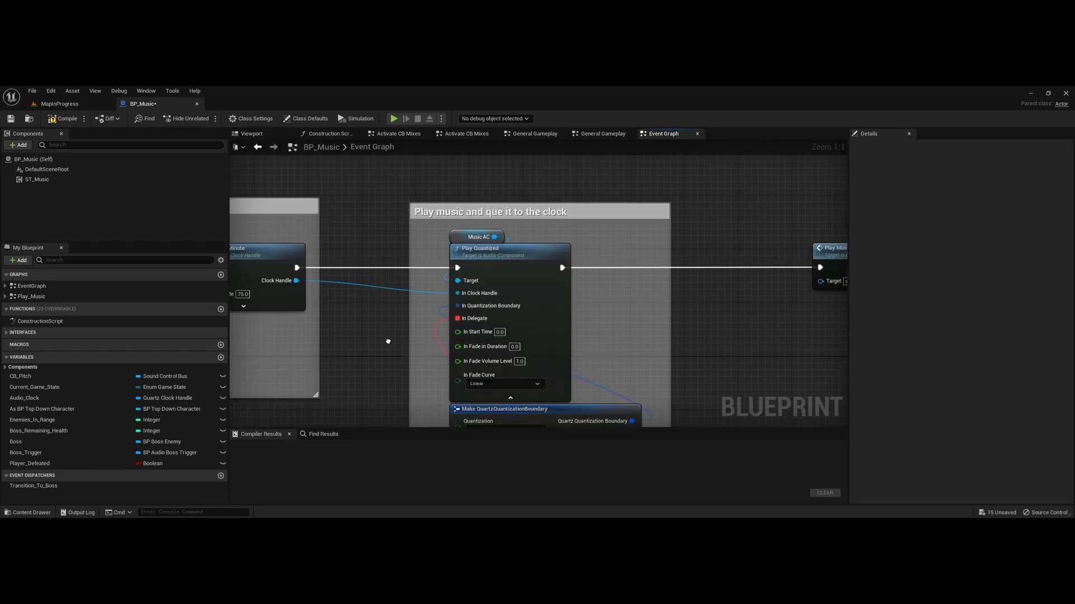
left_click(421, 207)
right_click_drag(710, 372, 678, 277)
scroll(713, 328, "down", 1)
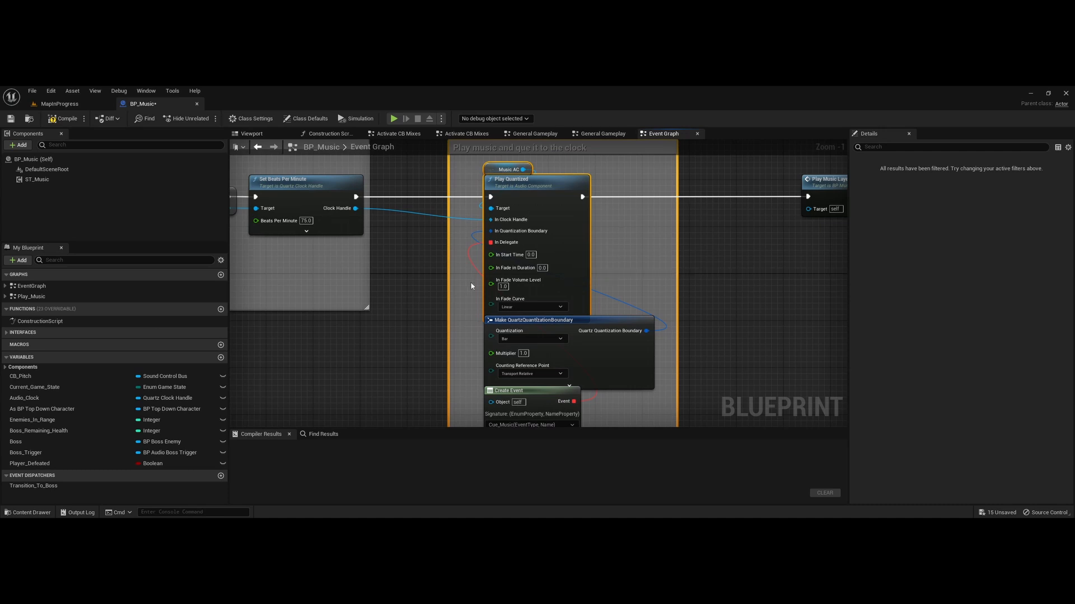
left_click(710, 364)
right_click_drag(710, 364, 718, 350)
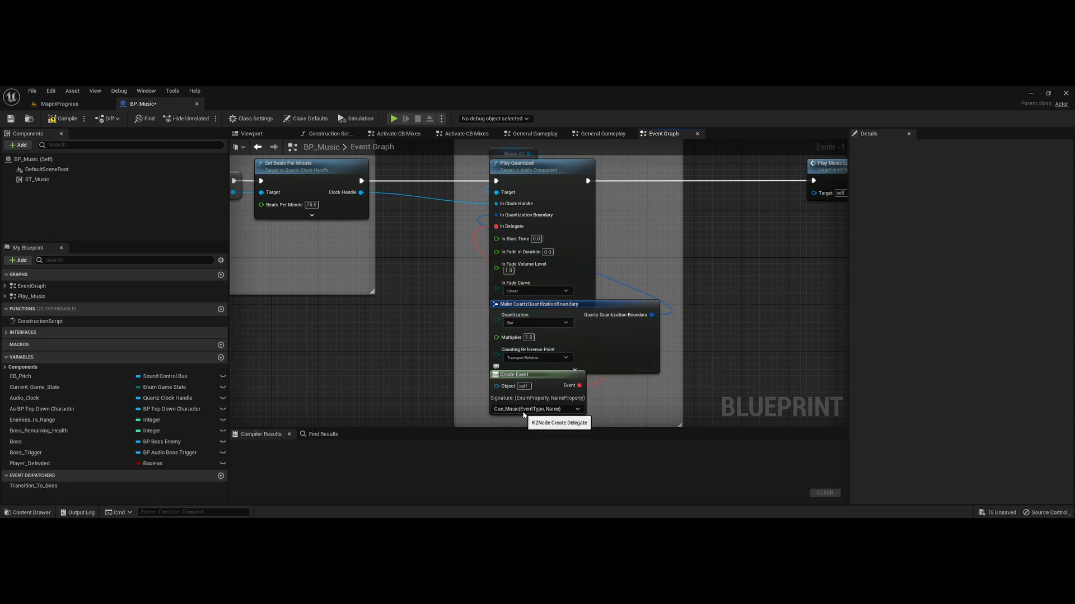
right_click_drag(667, 293, 578, 338)
left_click_drag(579, 339, 762, 173)
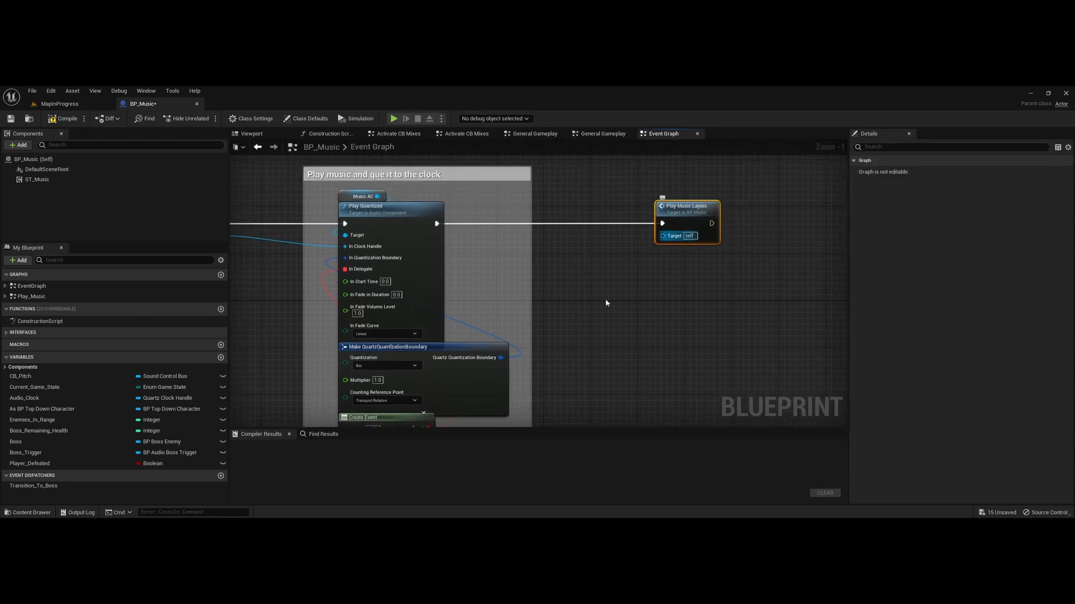
Examine the Cue_Music event's switch and Resume Clock node for Audio Clock, and return to the Play Music Layers node.
scroll(552, 312, "down", 3)
left_click_drag(492, 319, 590, 290)
double_click(518, 330)
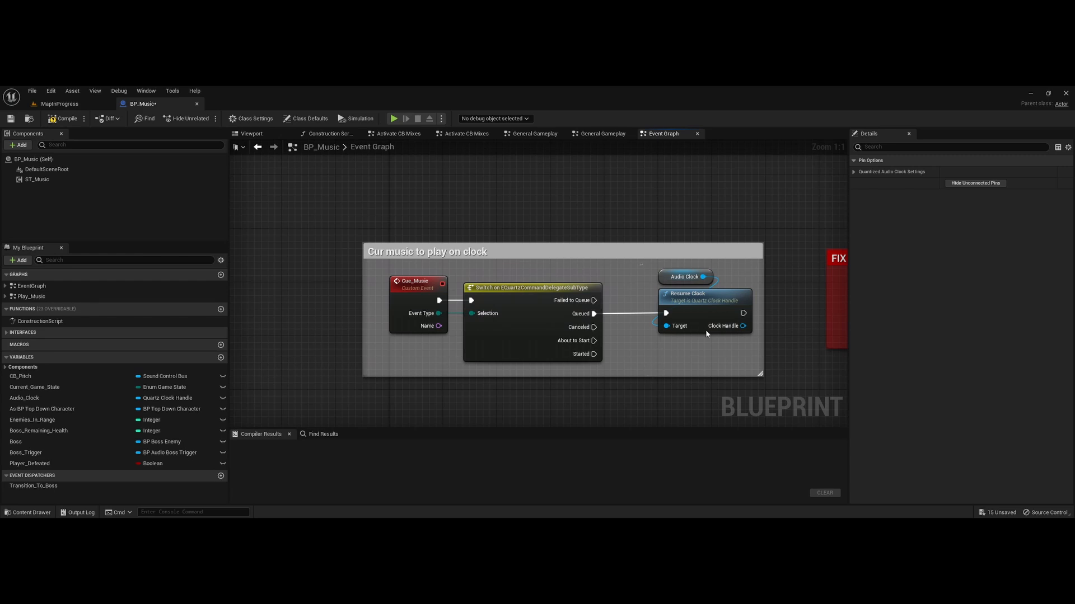
left_click_drag(706, 334, 742, 354)
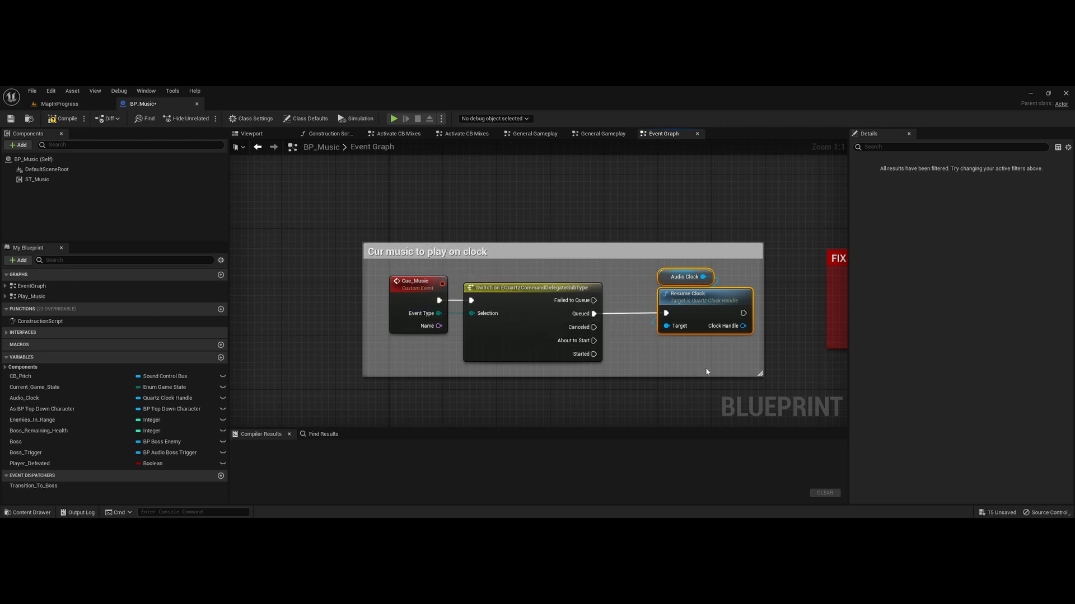
right_click_drag(700, 368, 627, 367)
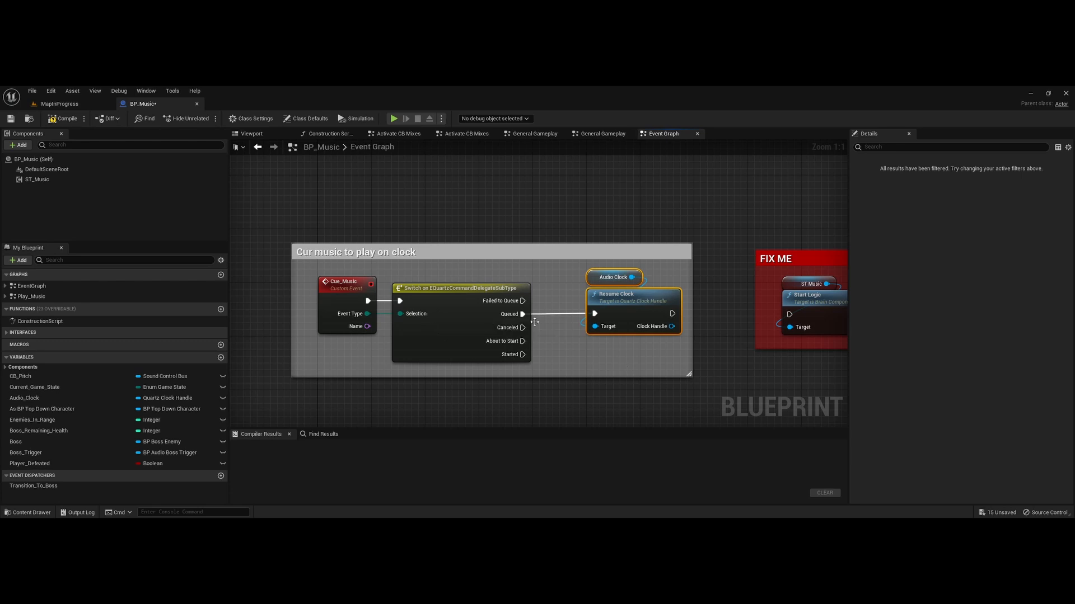
left_click_drag(612, 357, 618, 282)
right_click_drag(562, 344, 529, 364)
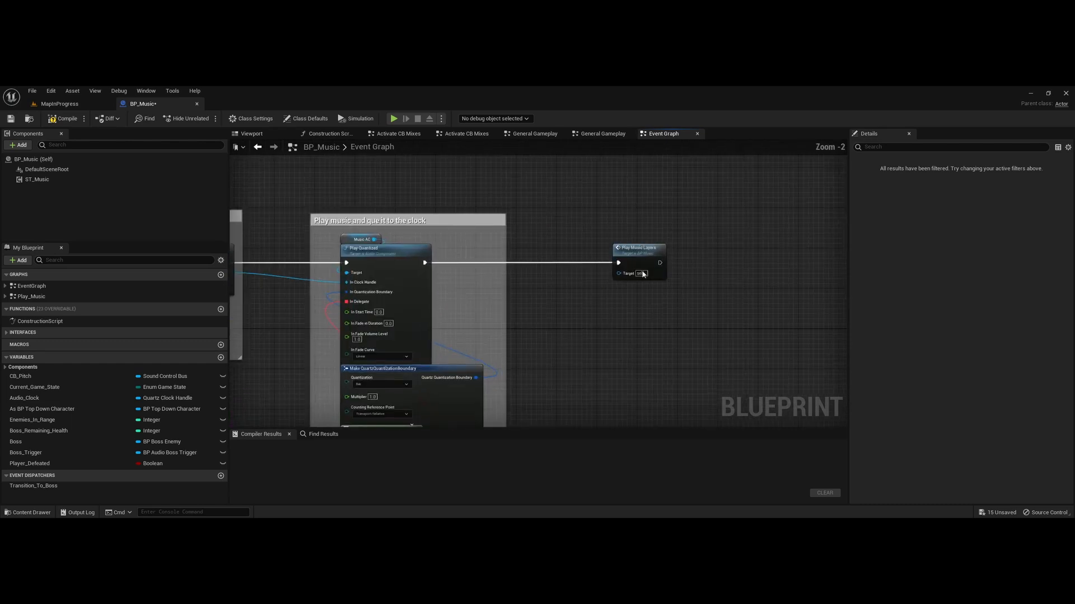
left_click(637, 257)
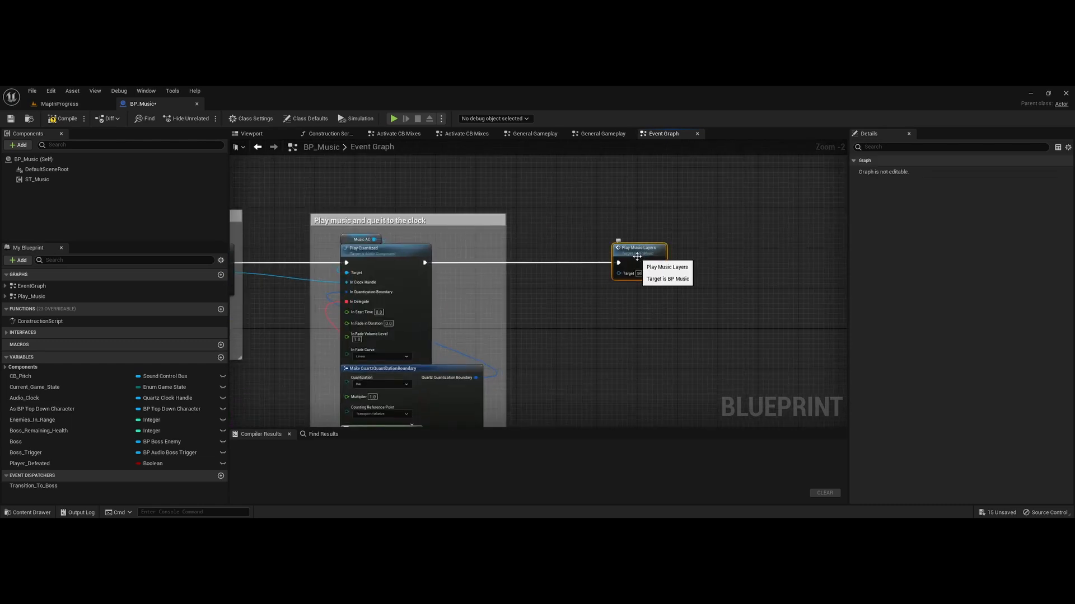
In the realm mix section, move Deactivate Control Bus Mix below its overlapping neighbour and shift the Trigger_Realm_Audio event slightly up.
scroll(486, 337, "up", 1)
right_click_drag(398, 406, 592, 247)
scroll(591, 248, "down", 2)
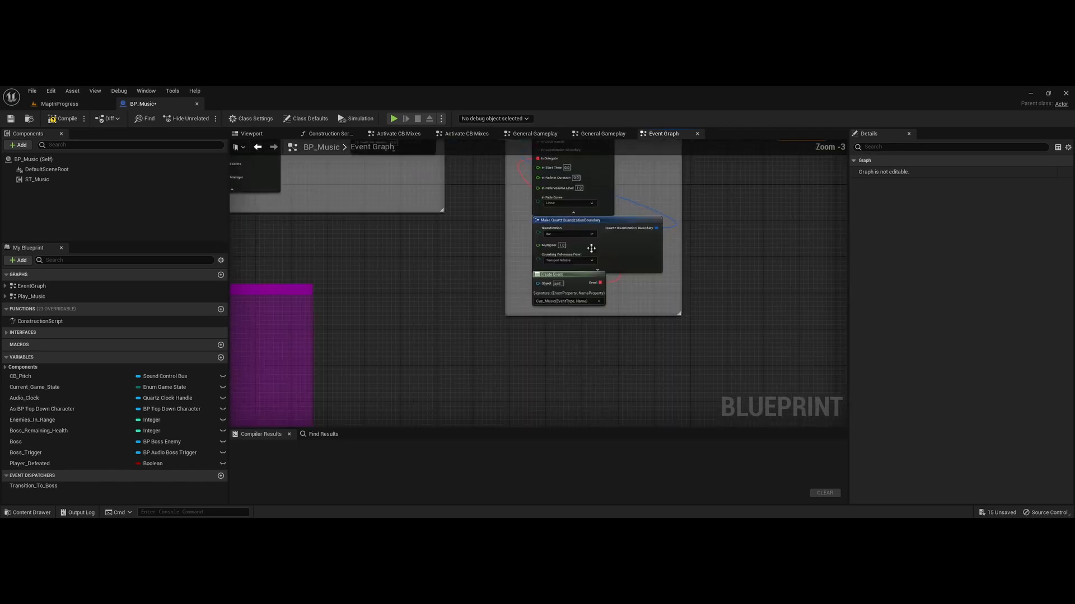
scroll(591, 248, "down", 4)
right_click_drag(480, 362, 670, 392)
scroll(547, 304, "up", 6)
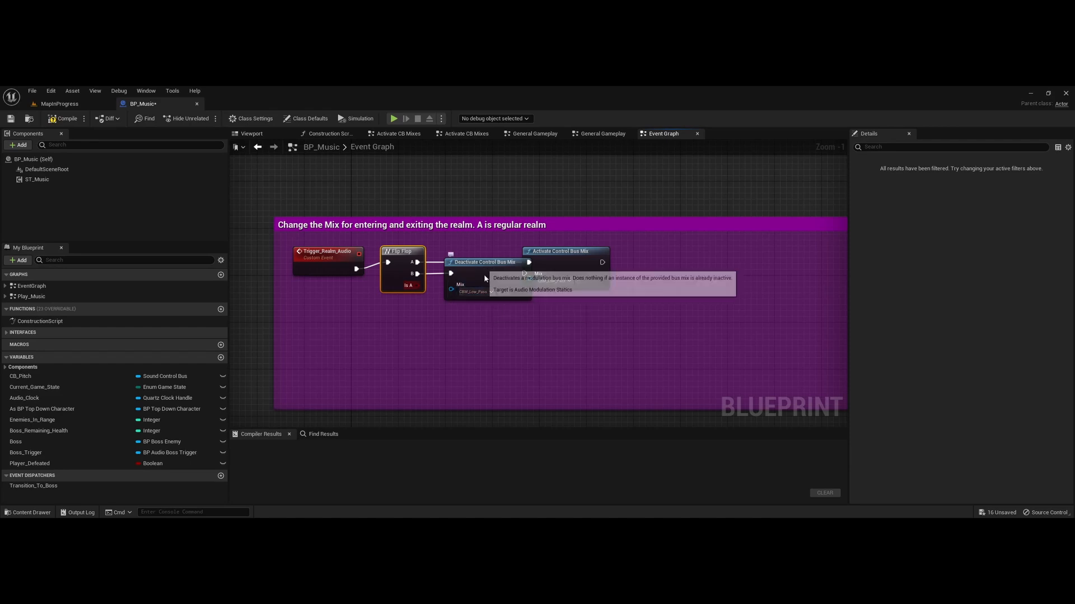
left_click_drag(483, 299, 485, 336)
left_click_drag(316, 259, 310, 247)
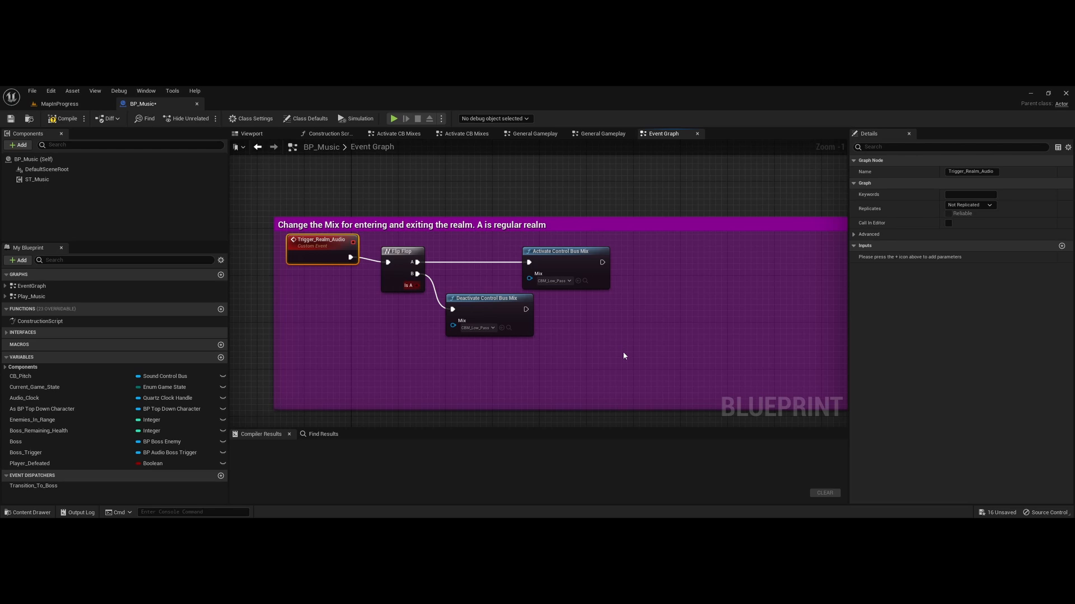
Examine the Update_Data_Looper event's Enemies in Range and Boss Remaining Health setters and the Enemies_In_Range integer parameter node.
scroll(623, 352, "down", 2)
right_click_drag(590, 368, 484, 425)
scroll(486, 163, "up", 2)
right_click_drag(486, 148, 415, 160)
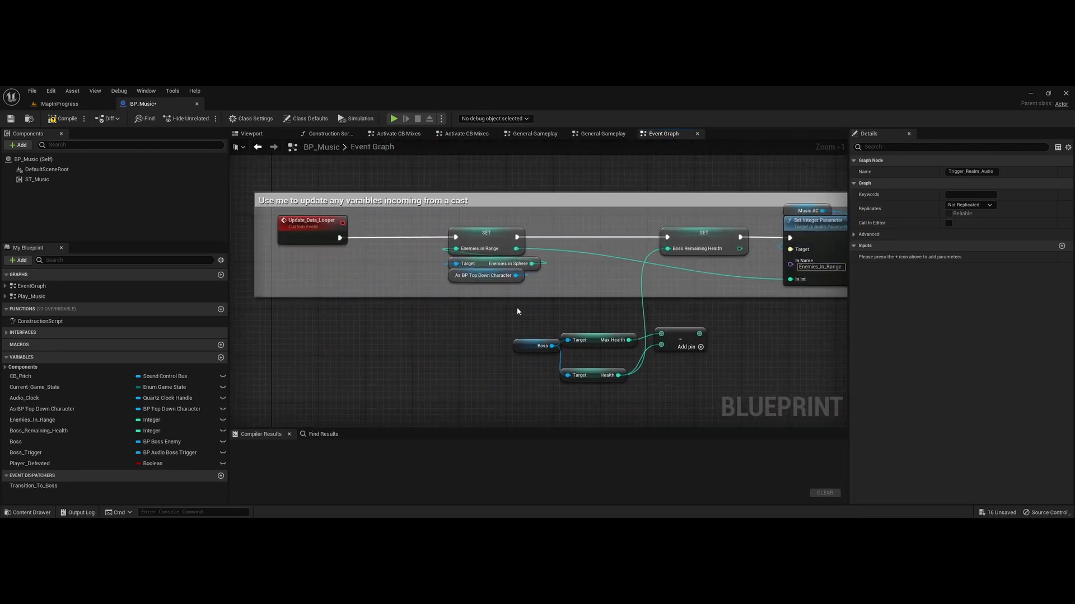
right_click_drag(516, 312, 424, 318)
left_click_drag(447, 288, 392, 249)
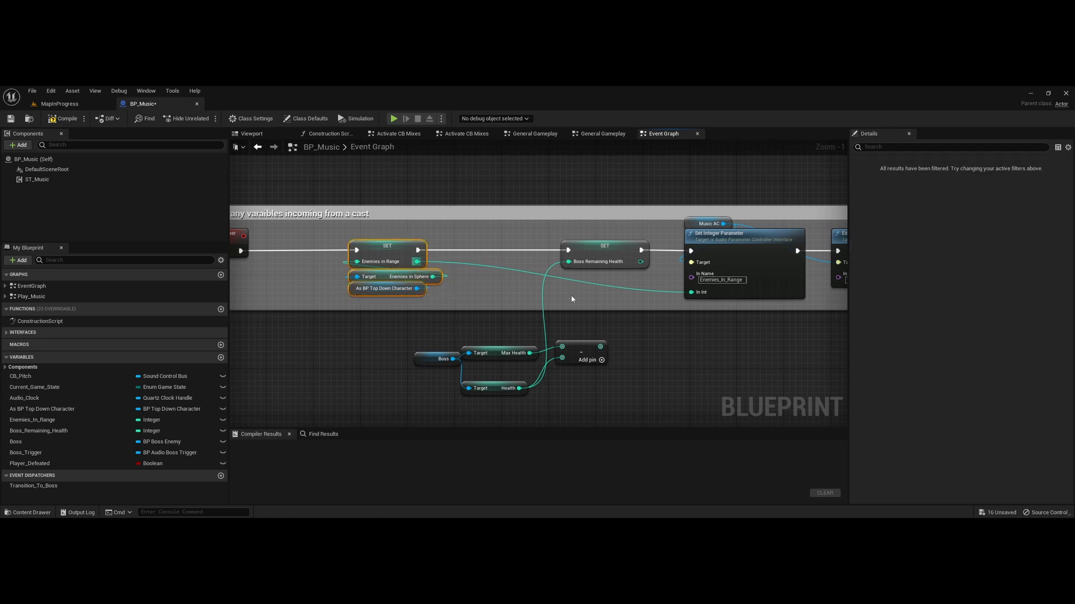
right_click_drag(756, 378, 703, 359)
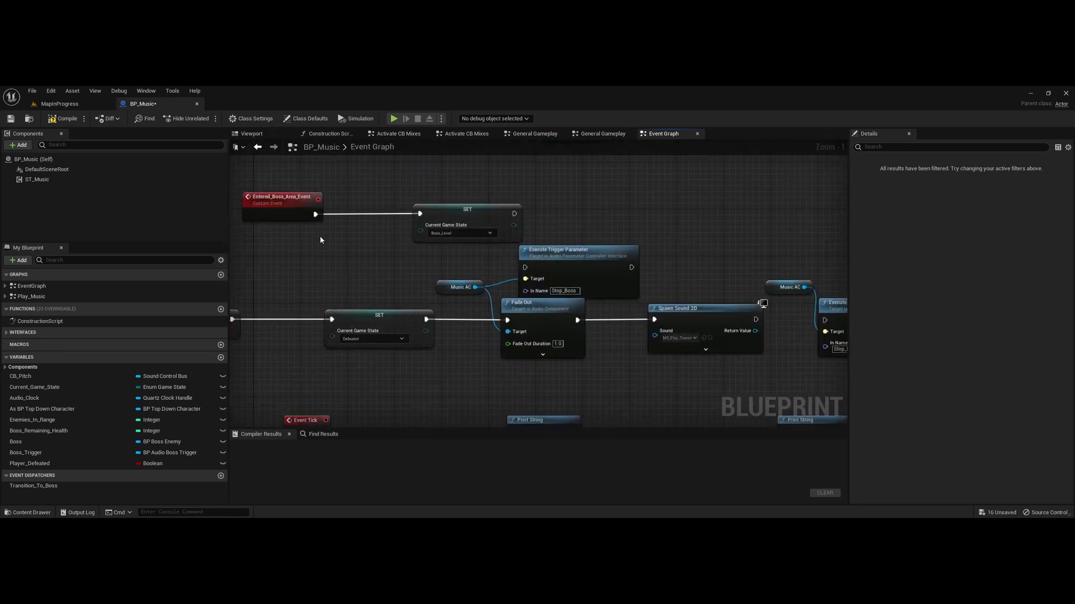
Examine the Entered_Boss_Area_Event and its Current Game State setter for Boss_Level.
right_click_drag(380, 268, 535, 295)
left_click_drag(419, 179, 494, 223)
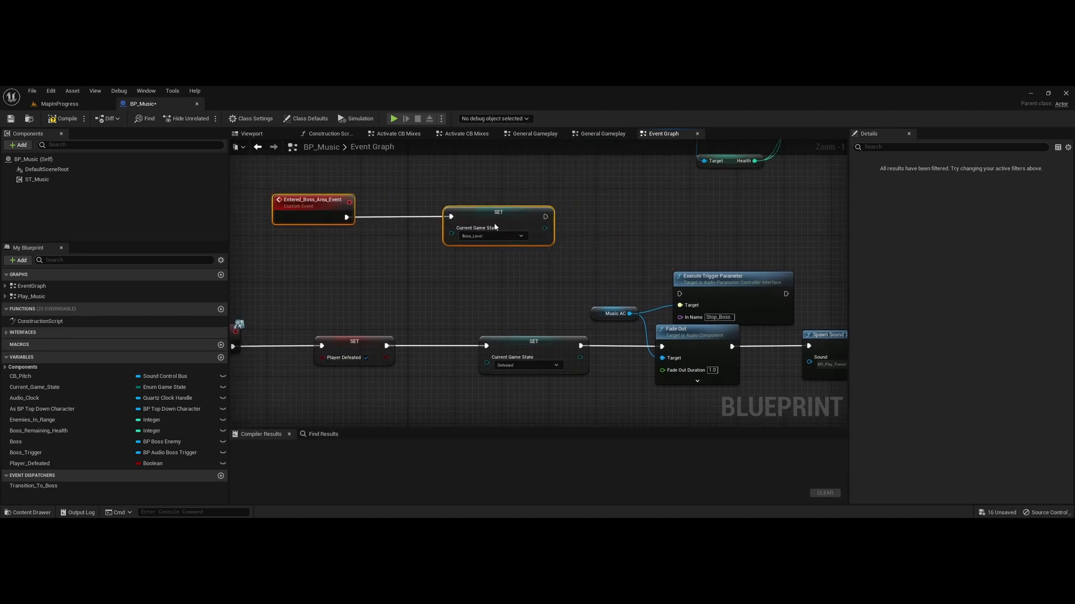
right_click_drag(462, 273, 562, 285)
left_click_drag(586, 302, 602, 180)
Review the defeated chain's Fade Out and Spawn Sound 2D nodes, and move the Stop_Boss Execute Trigger Parameter node slightly up.
right_click_drag(520, 408, 364, 290)
left_click(339, 295)
scroll(364, 290, "down", 2)
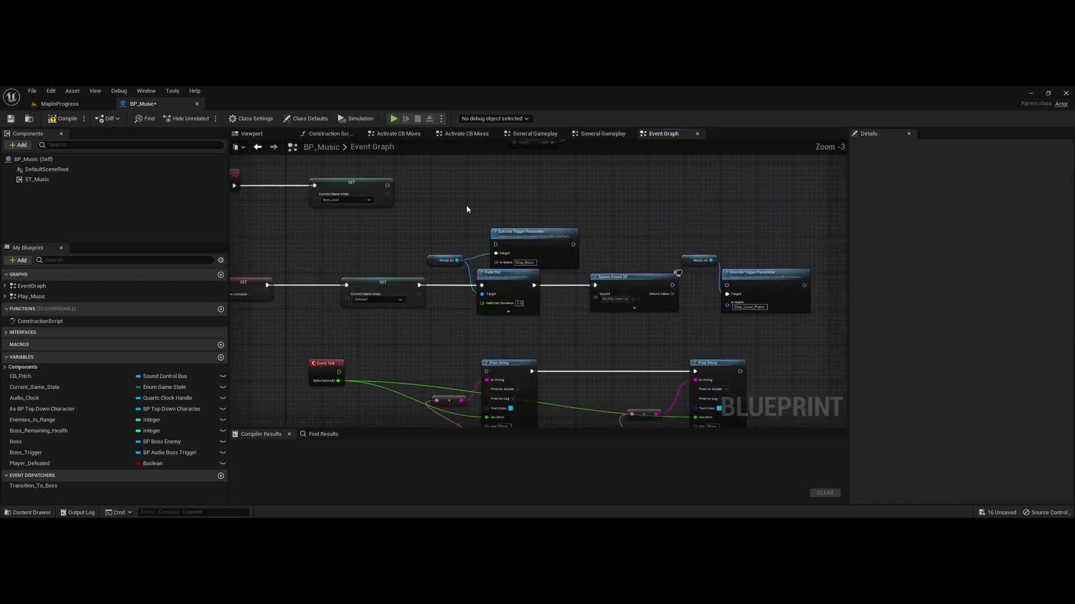
left_click_drag(451, 180, 832, 327)
left_click_drag(815, 331, 468, 283)
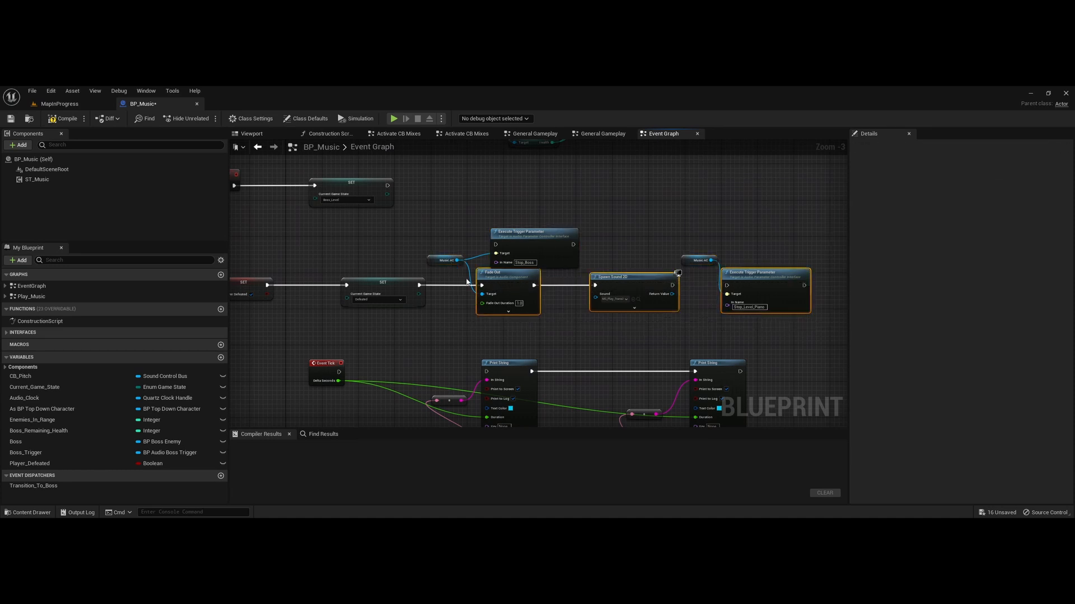
left_click_drag(532, 237, 542, 220)
Examine the Event Tick debug Print String nodes for boss health and enemies in range, and return to the clock sections.
right_click_drag(439, 329, 408, 184)
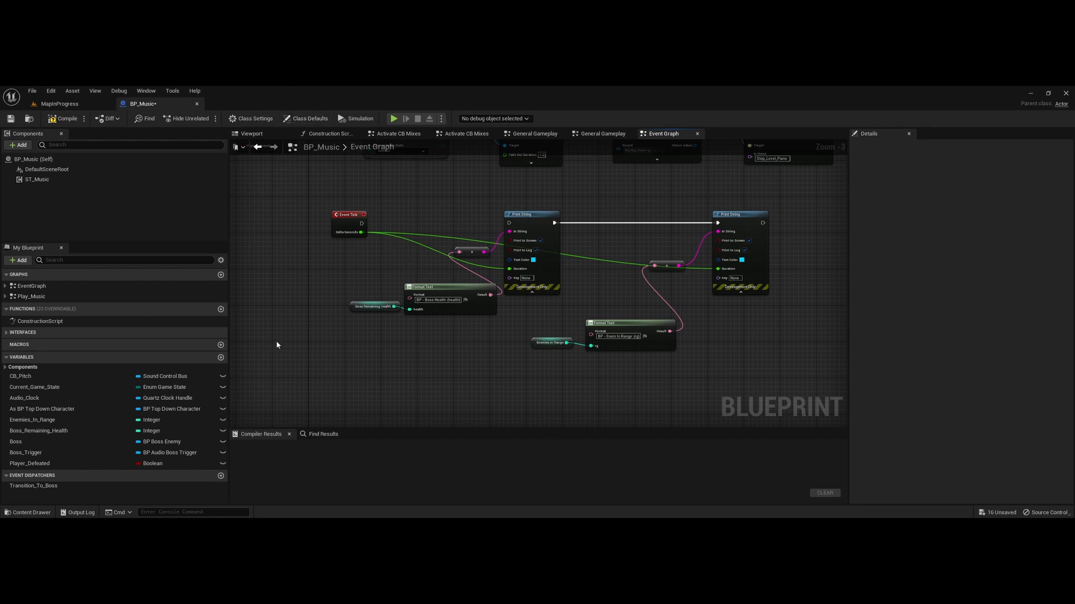
right_click_drag(533, 178, 521, 250)
scroll(526, 246, "down", 4)
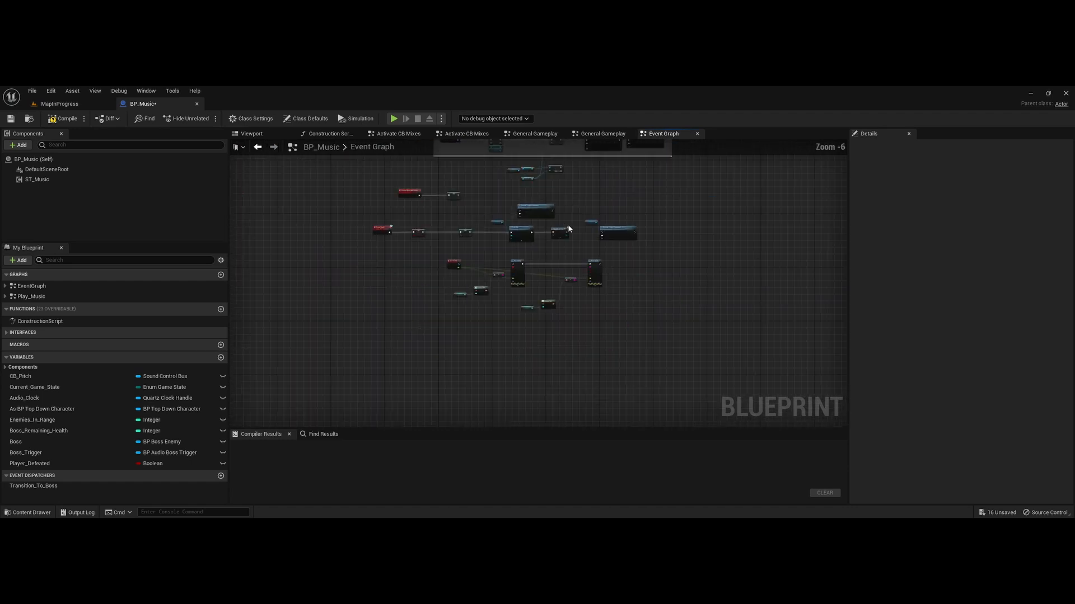
right_click_drag(576, 204, 575, 336)
scroll(604, 302, "up", 1)
right_click_drag(640, 273, 532, 417)
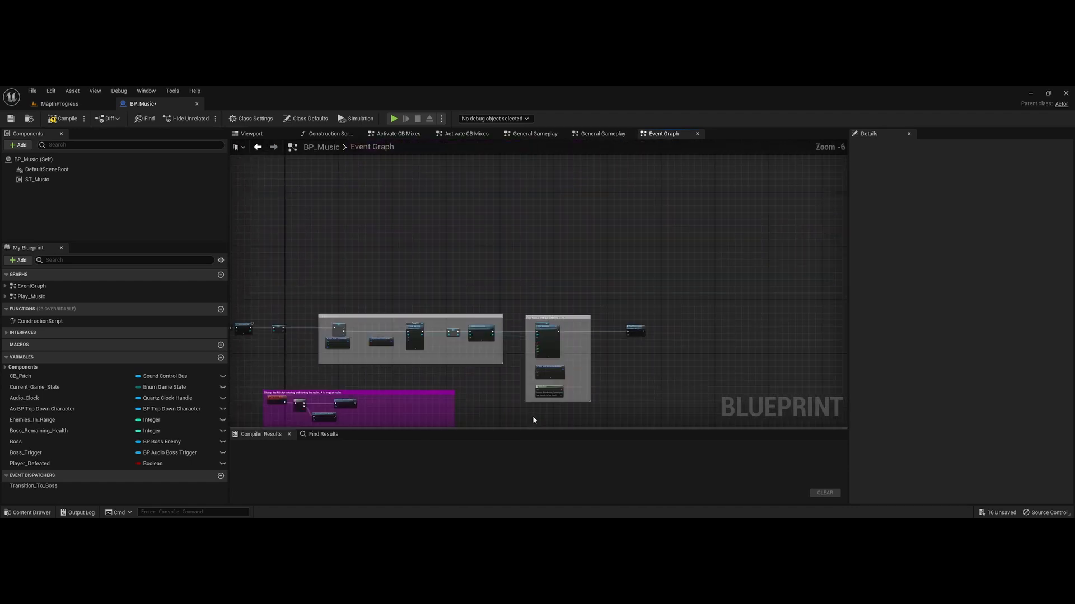
Open the Play Music graph from the Play Music Layers node and examine the event's looping Set Timer by Event node.
double_click(636, 327)
right_click_drag(781, 372, 496, 364)
scroll(495, 364, "down", 2)
right_click_drag(432, 377, 492, 265)
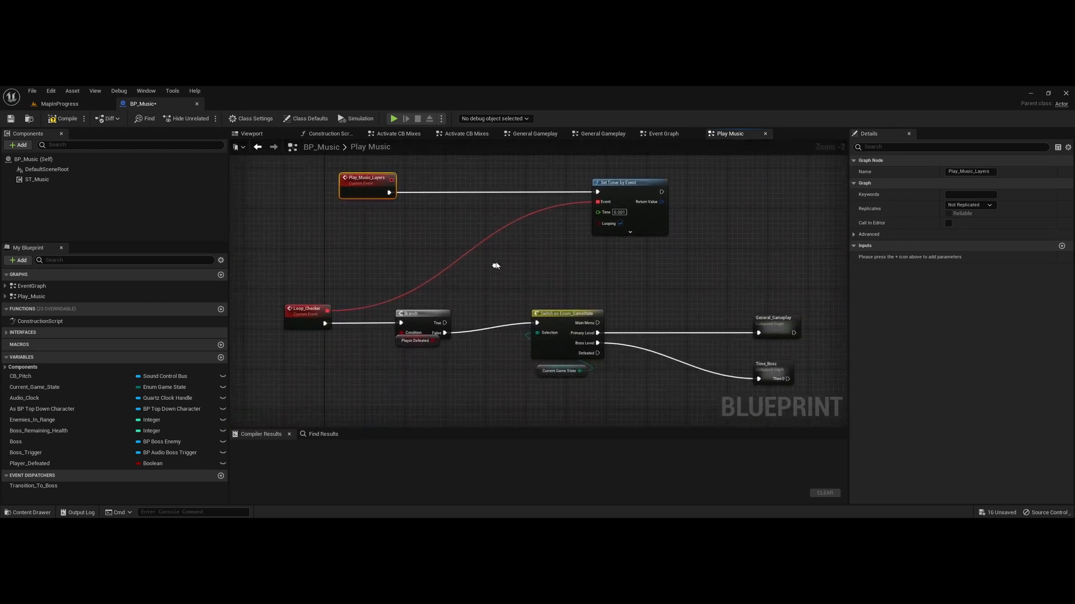
left_click_drag(549, 311, 742, 160)
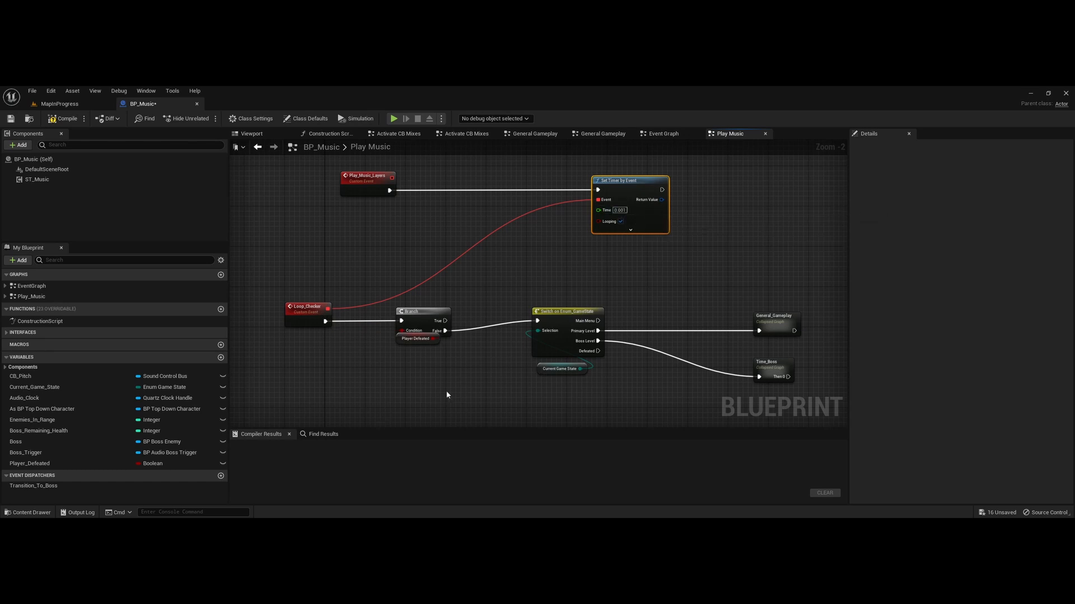
Examine the Loop_Checker event's Player Defeated branch and the Switch on Enum_GameState driven by Current Game State.
right_click_drag(522, 390, 467, 371)
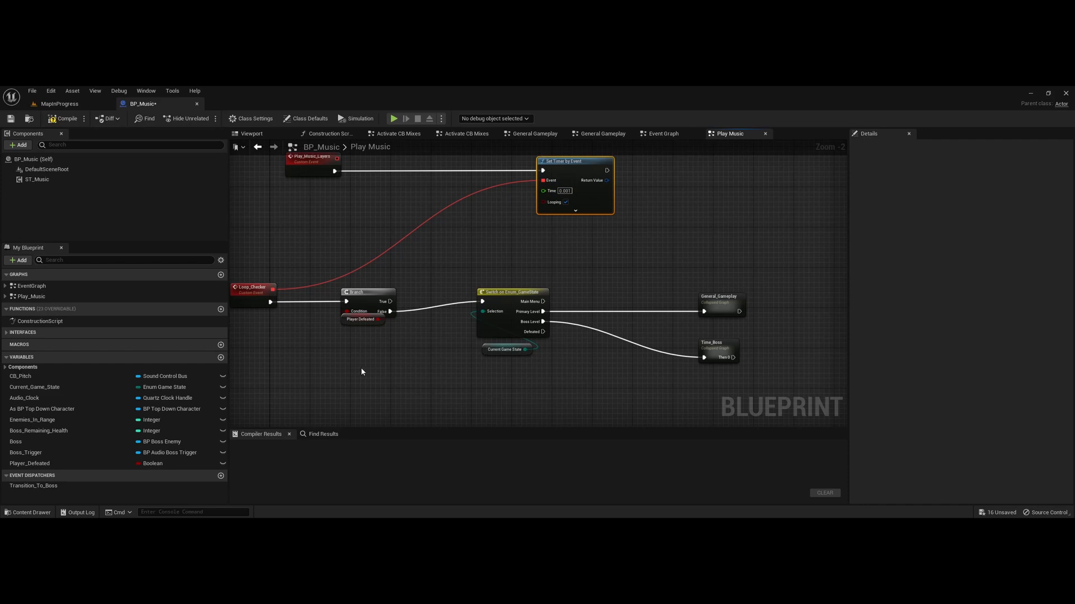
scroll(361, 368, "up", 1)
right_click_drag(264, 354, 352, 361)
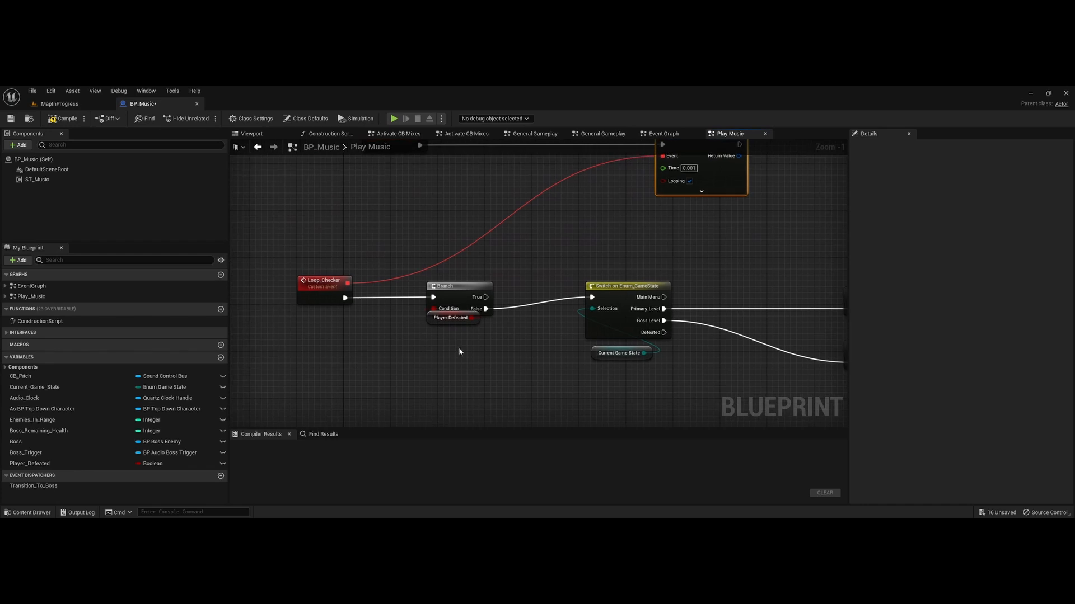
right_click_drag(589, 357, 380, 339)
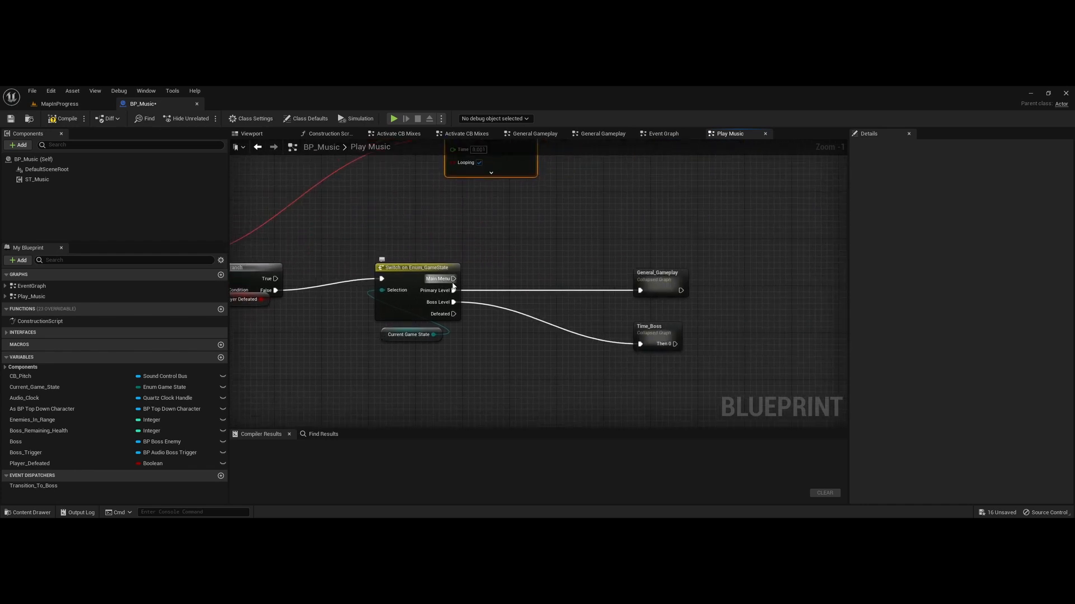
left_click(427, 336)
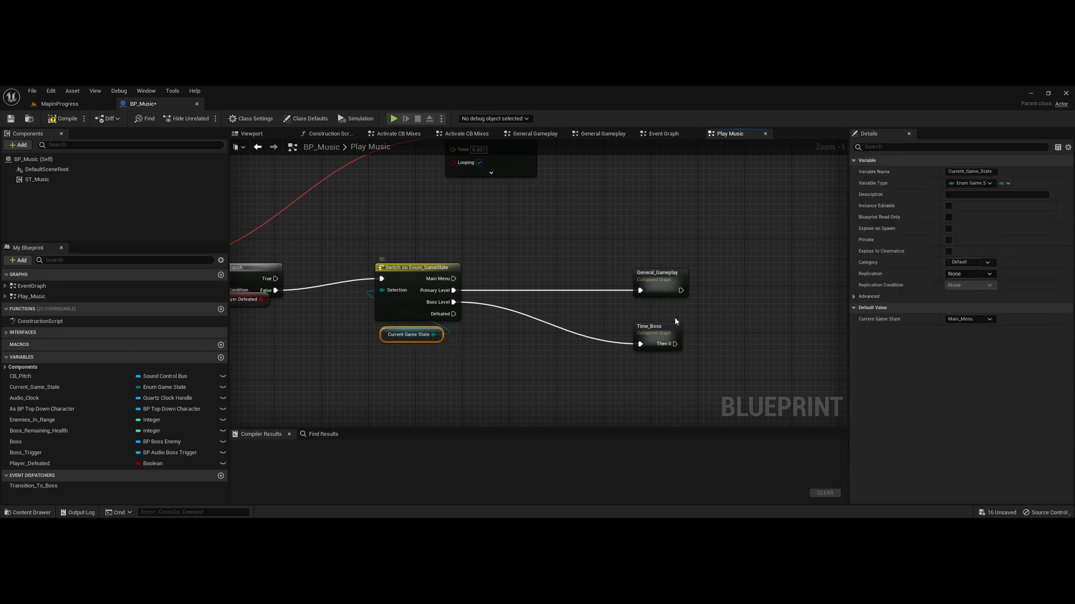
Open the General_Gameplay collapsed graph and examine the Enemies in Range comparisons feeding its three Branch nodes.
double_click(662, 280)
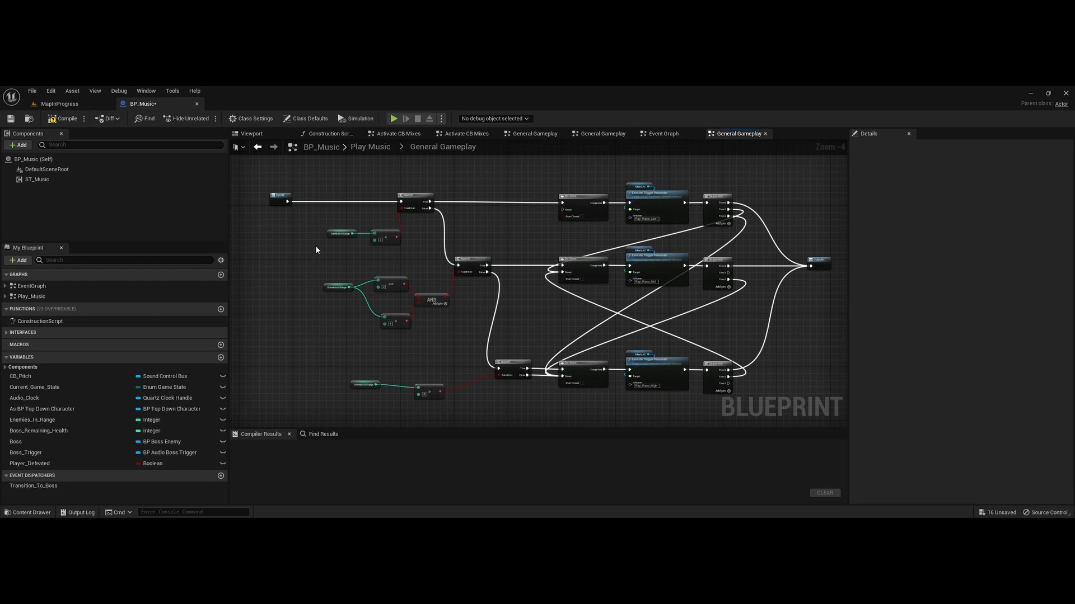
scroll(316, 251, "up", 1)
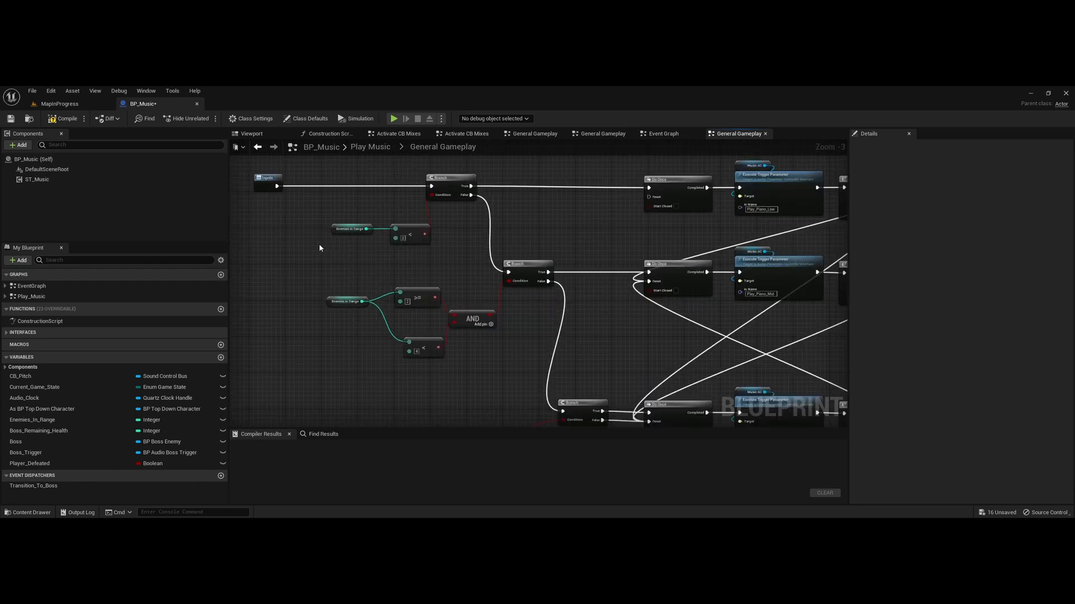
key("Home")
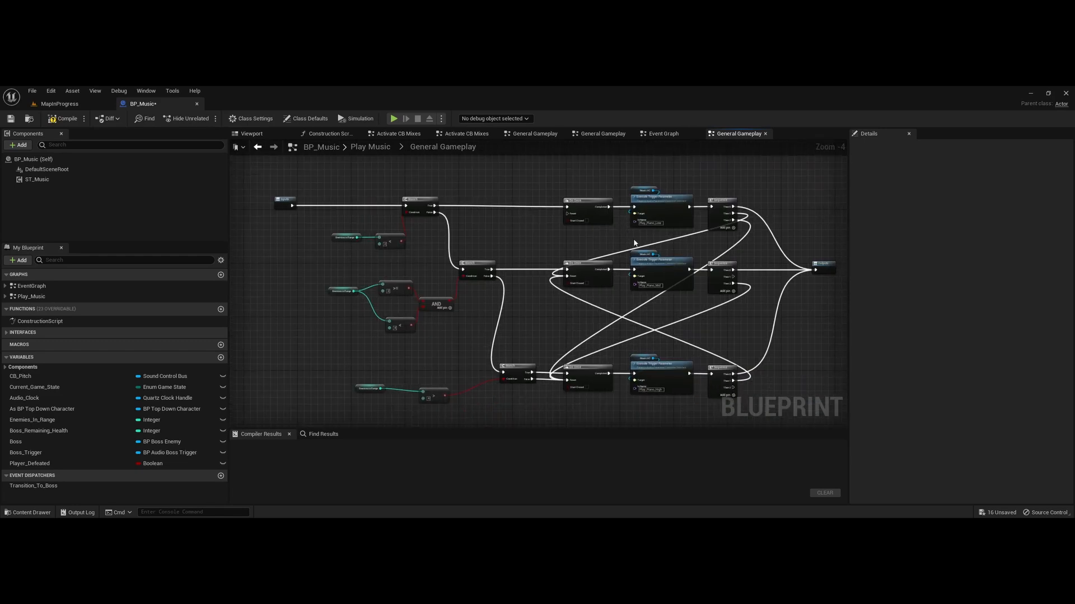
scroll(317, 247, "up", 4)
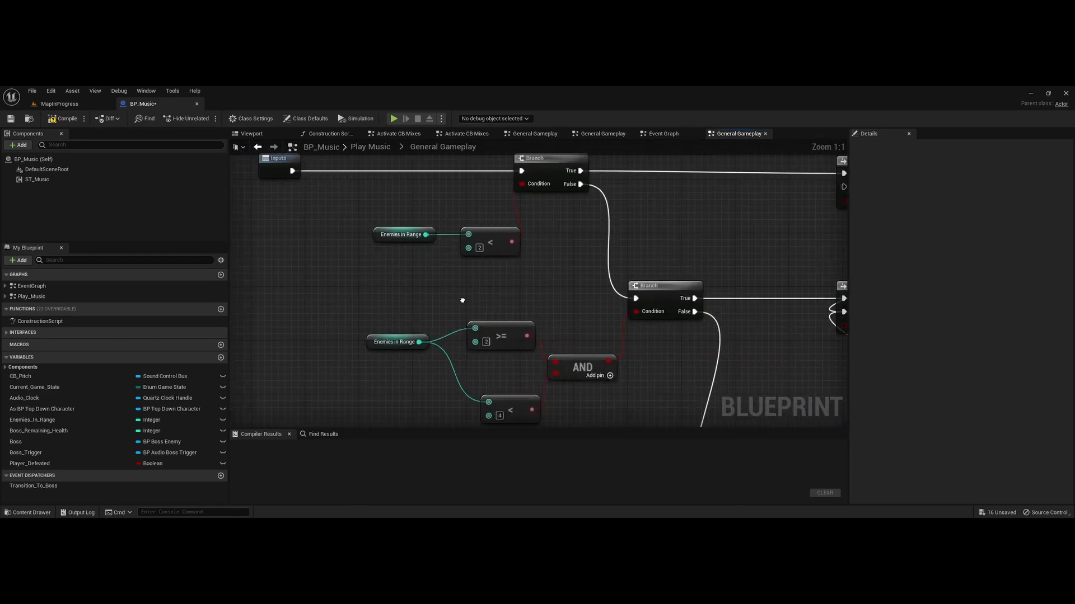
right_click_drag(515, 298, 485, 196)
right_click_drag(506, 361, 487, 196)
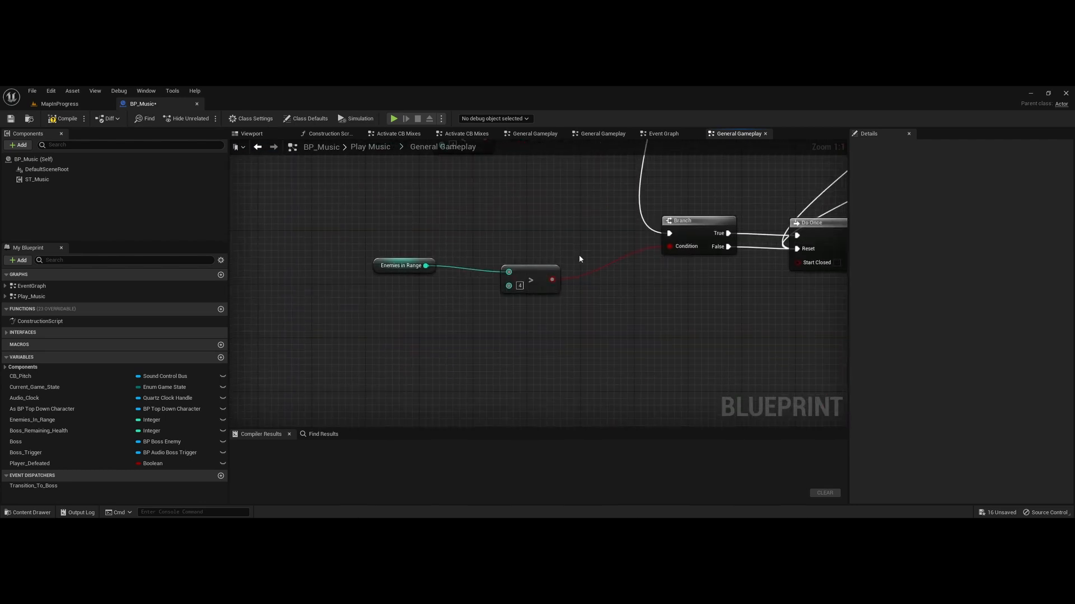
Examine the first Enemies in Range less-than check and its path to the Do Once and Play_Piano_Low trigger nodes.
right_click_drag(741, 306, 557, 424)
scroll(578, 363, "down", 2)
right_click_drag(606, 282, 736, 356)
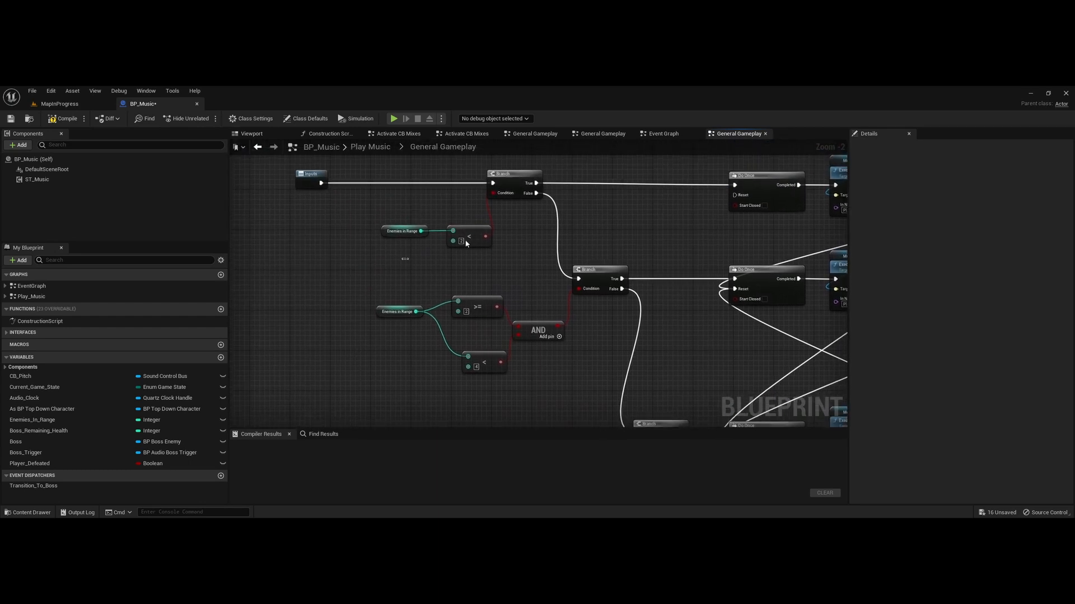
left_click_drag(403, 259, 469, 231)
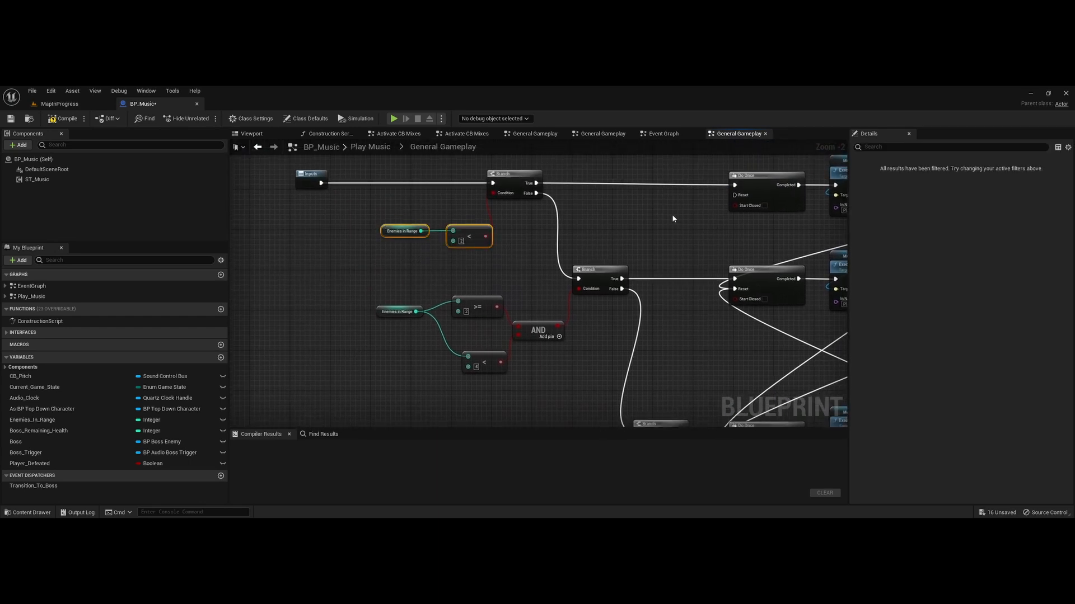
right_click_drag(671, 221, 394, 256)
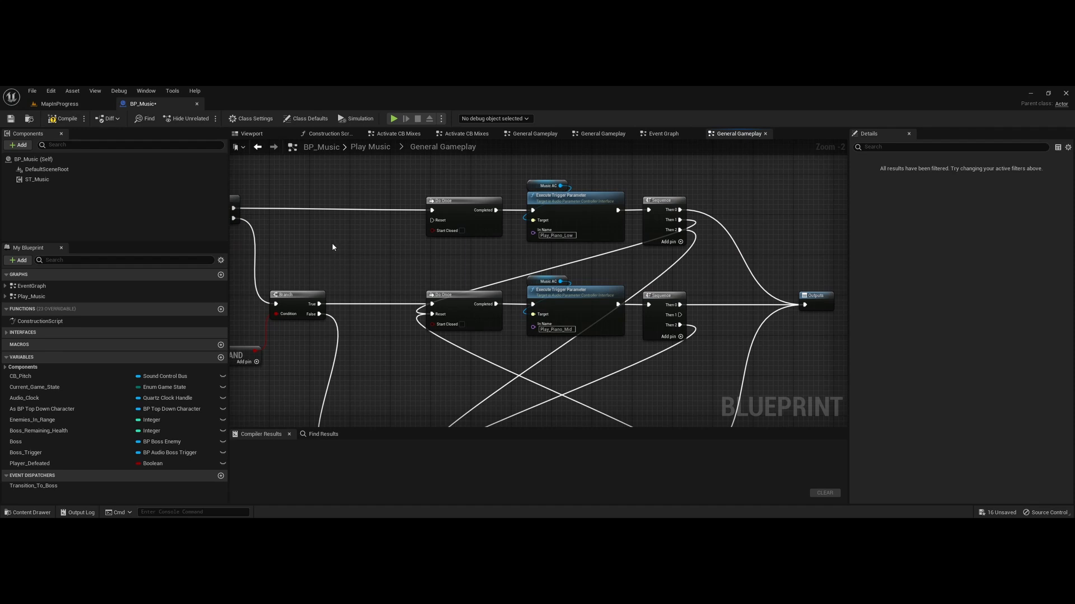
Examine the Play_Piano_Low, Play_Piano_Mid and Play_Piano_High trigger rows and how their Sequence nodes lead to Outputs.
right_click_drag(268, 216, 445, 234)
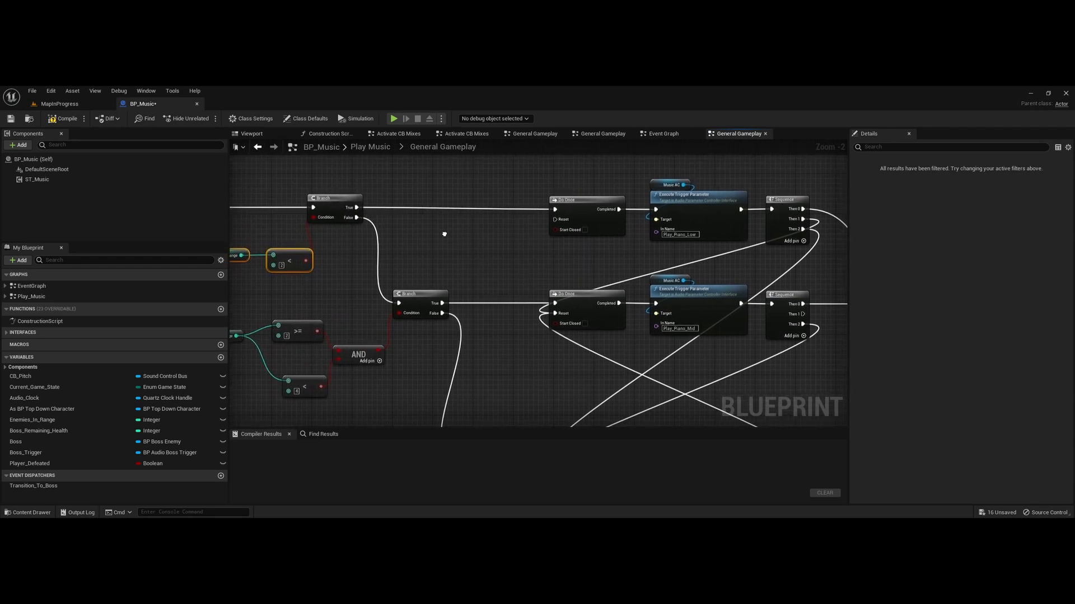
right_click_drag(693, 257, 547, 267)
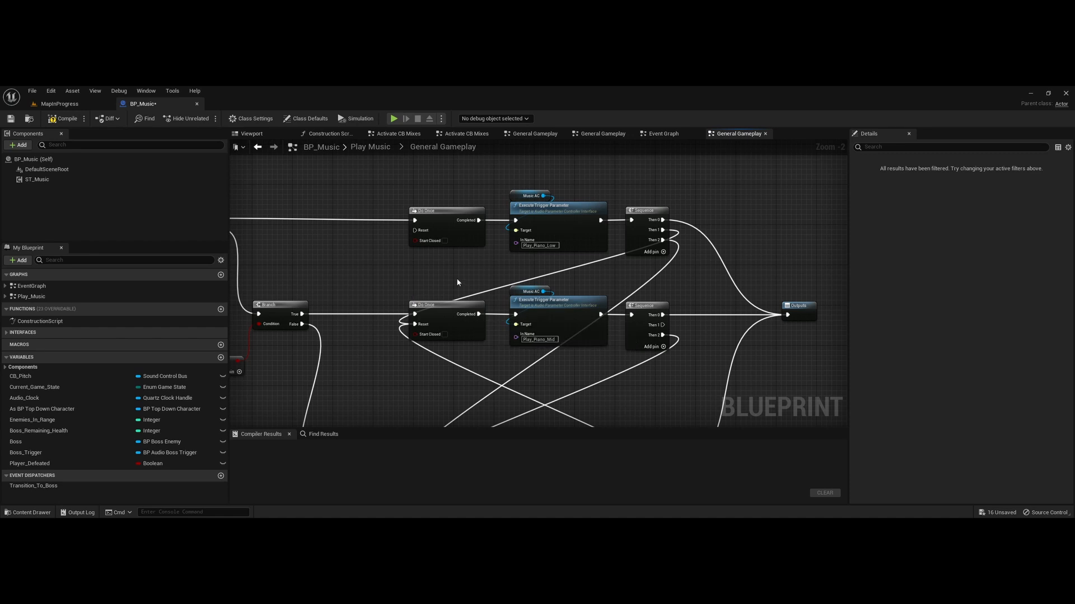
right_click_drag(491, 361, 523, 247)
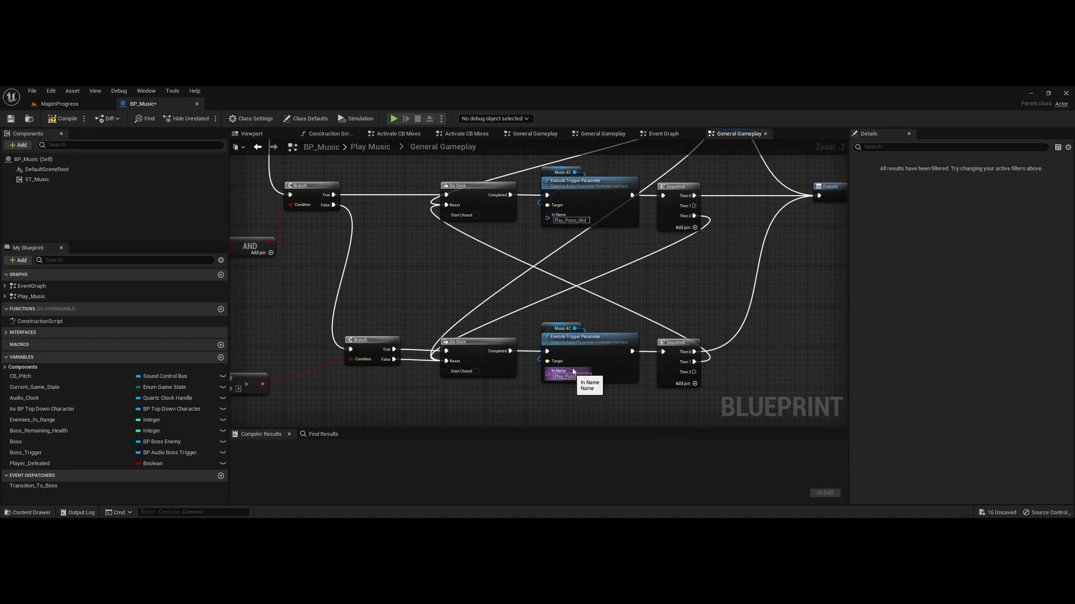
right_click_drag(577, 275, 544, 388)
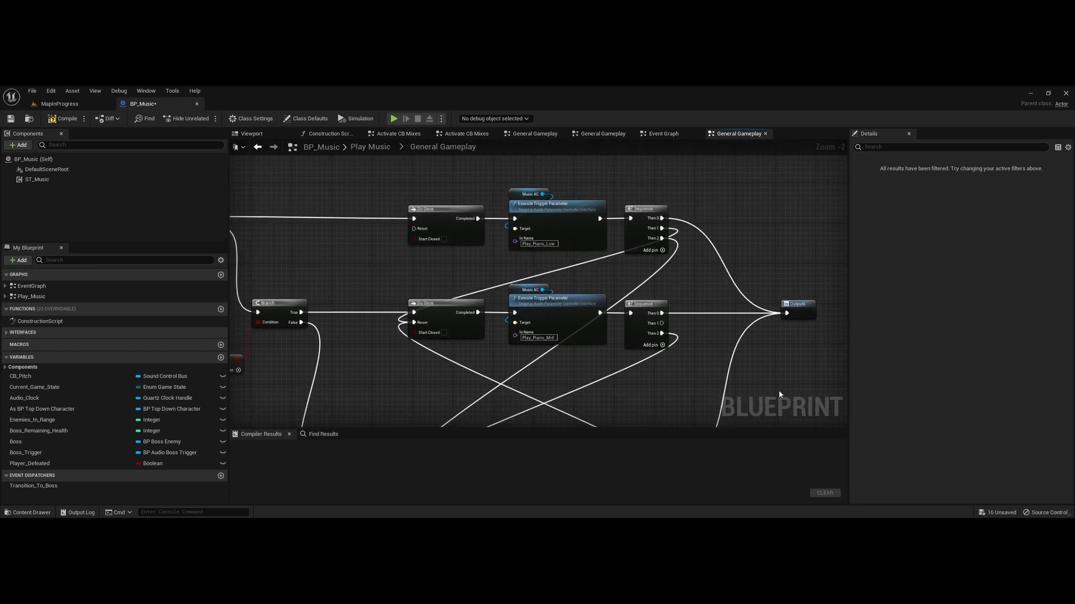
left_click(797, 309)
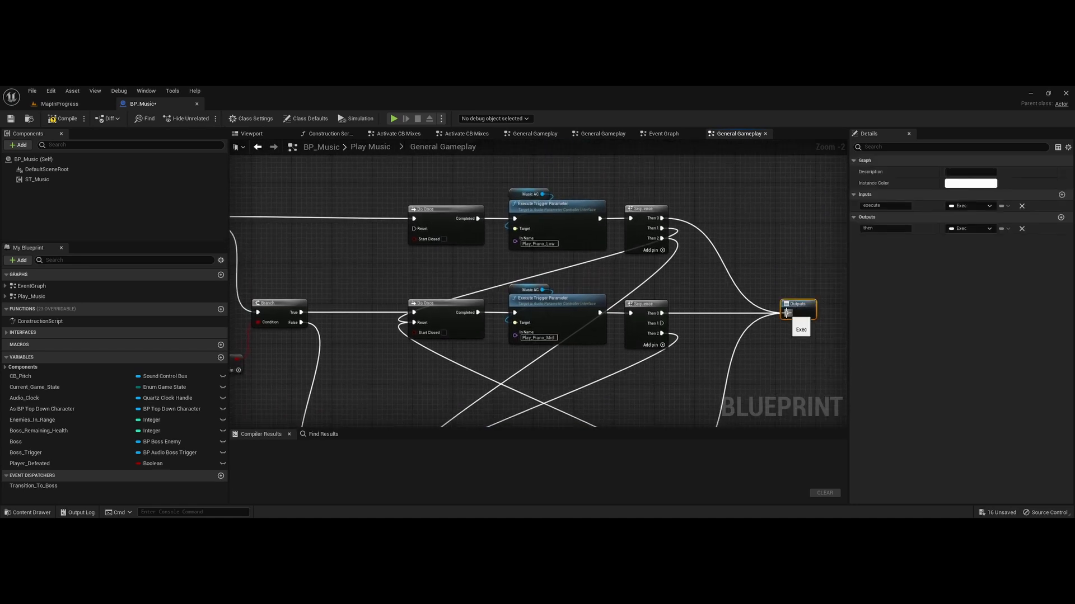
right_click_drag(675, 386, 818, 340)
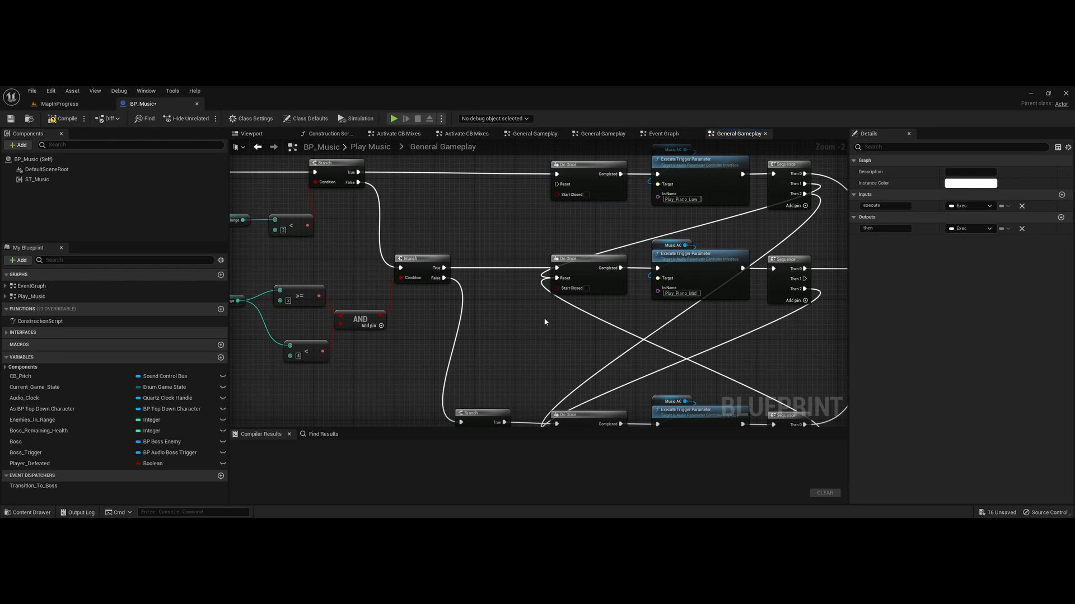
Examine the Do Once reset connections between the piano layers and the Play_Piano_Mid Execute Trigger Parameter node.
left_click_drag(544, 322, 704, 233)
right_click_drag(572, 368, 552, 266)
left_click_drag(552, 267, 713, 398)
right_click_drag(660, 242, 642, 371)
left_click(651, 292)
right_click_drag(769, 367, 737, 273)
right_click_drag(725, 237, 583, 338)
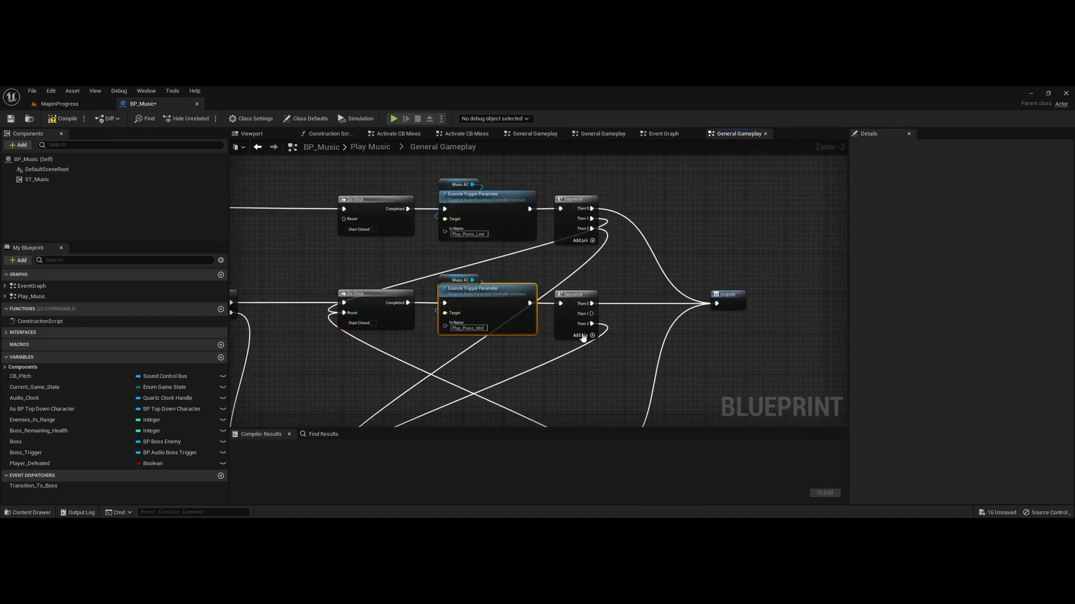
Examine the Play_Piano_Mid row's Sequence resets and the Play_Piano_High trigger with its Enemies in Range greater-than check.
left_click_drag(592, 313, 348, 226)
right_click_drag(599, 380, 627, 269)
right_click_drag(547, 260, 619, 285)
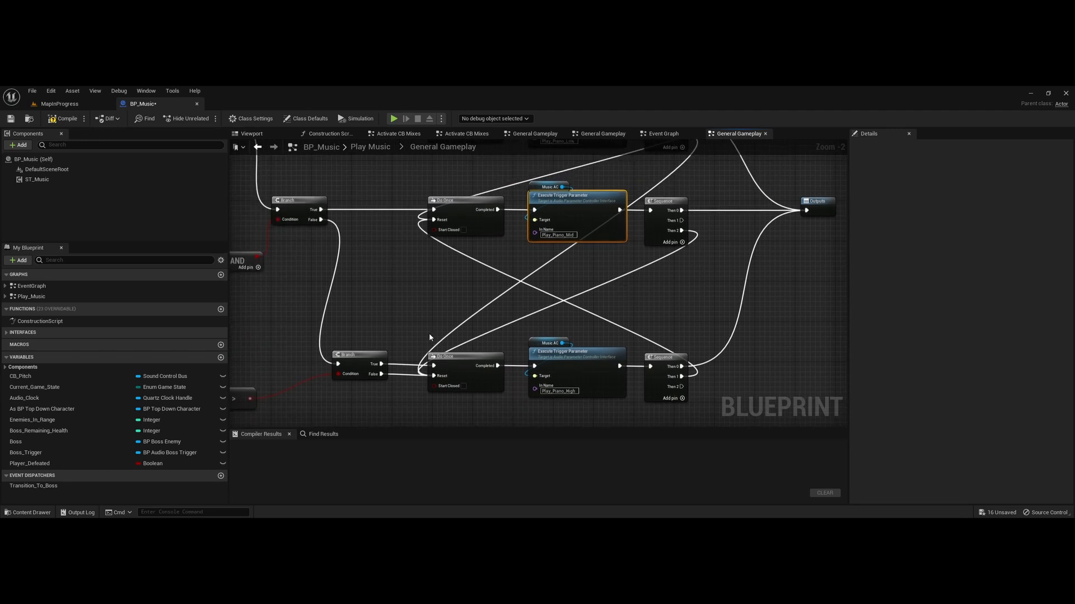
right_click_drag(513, 262, 478, 251)
left_click(552, 341)
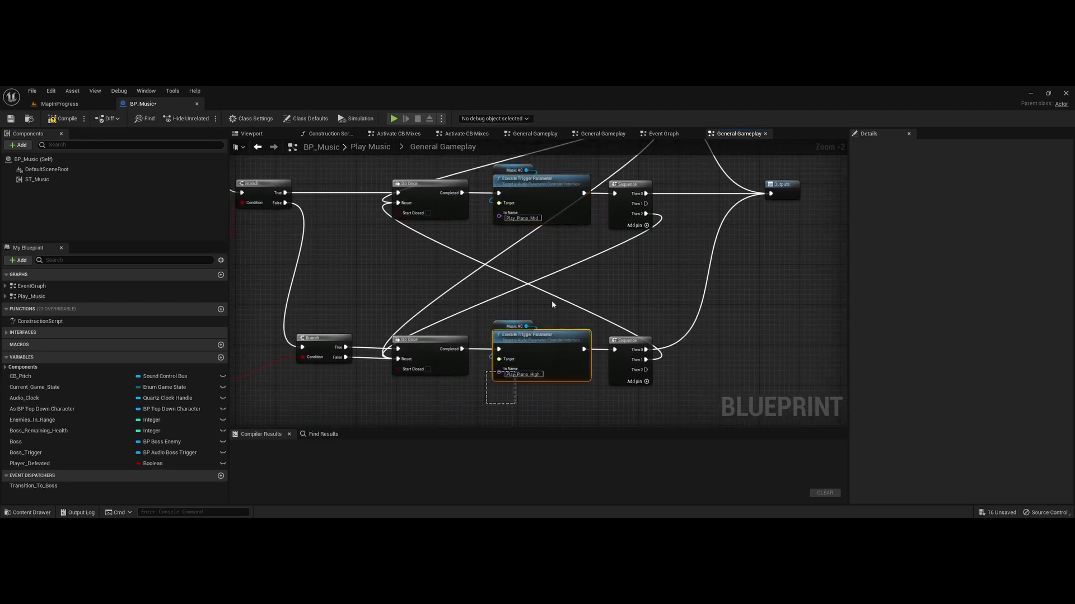
right_click_drag(552, 300, 717, 244)
right_click_drag(726, 242, 764, 227)
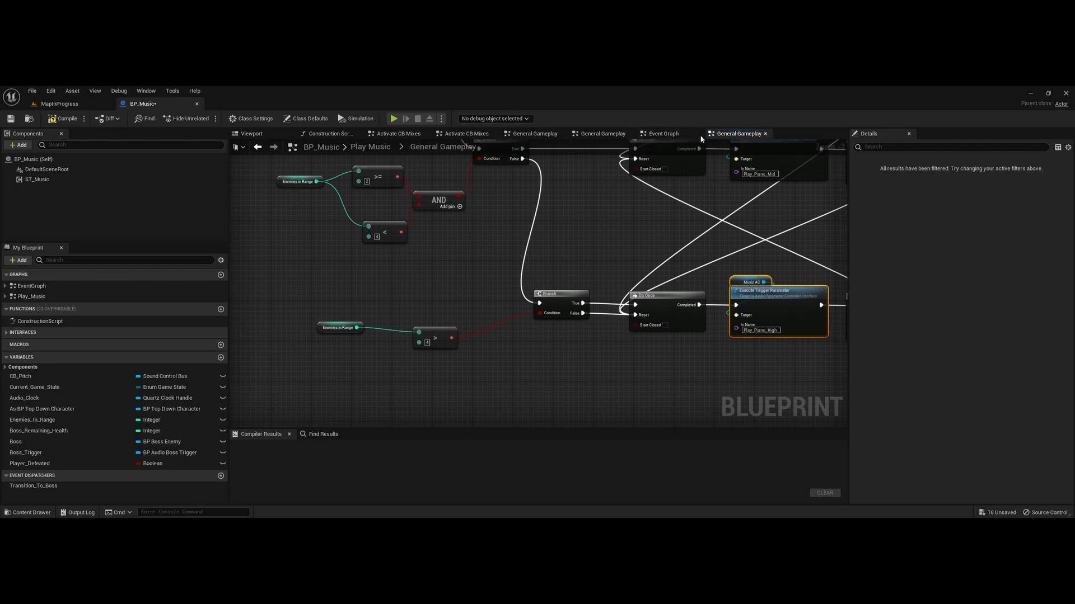
Open the Time Boss collapsed graph from Play Music and move its Inputs node level with the first Sequence node.
left_click(370, 147)
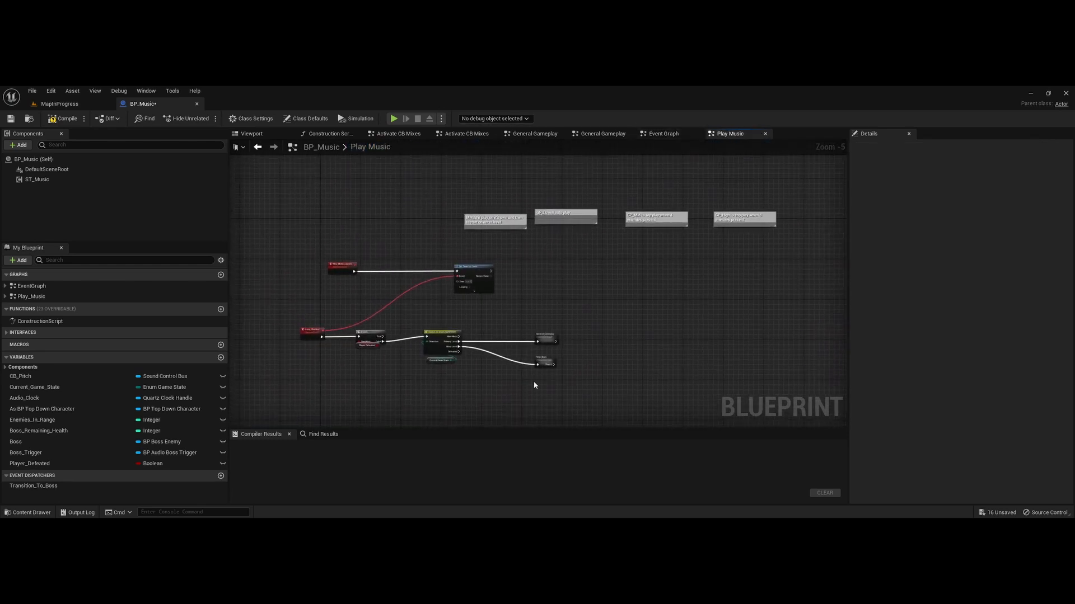
double_click(544, 359)
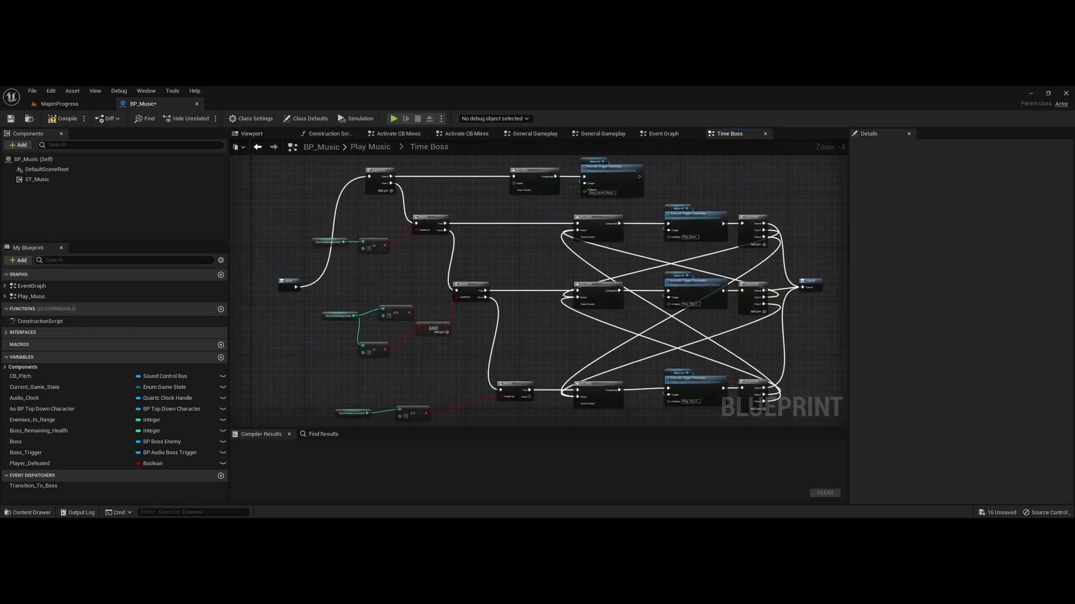
left_click_drag(375, 287, 351, 178)
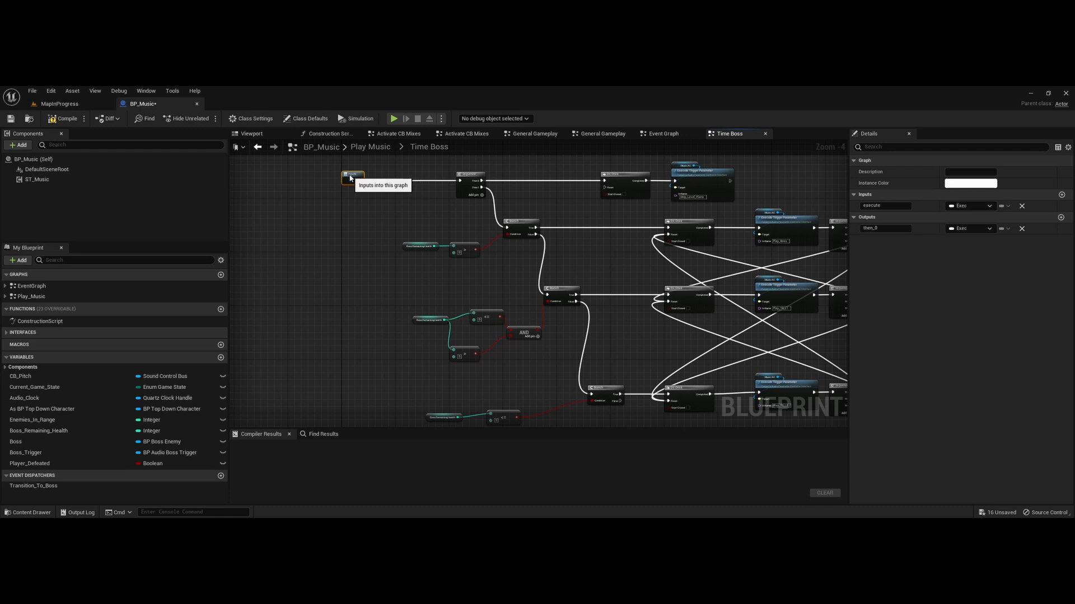
Examine the Do Once node and the Stop_Level_Piano Execute Trigger Parameter node on the Time Boss graph's first row.
right_click_drag(714, 208, 644, 229)
left_click_drag(713, 221, 589, 175)
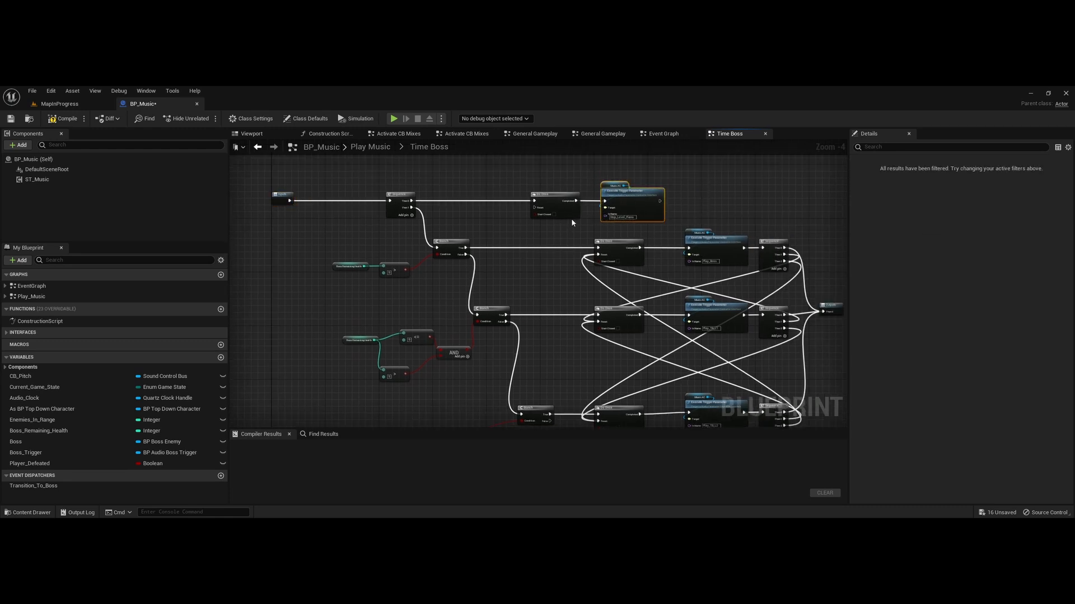
left_click_drag(567, 223, 506, 206)
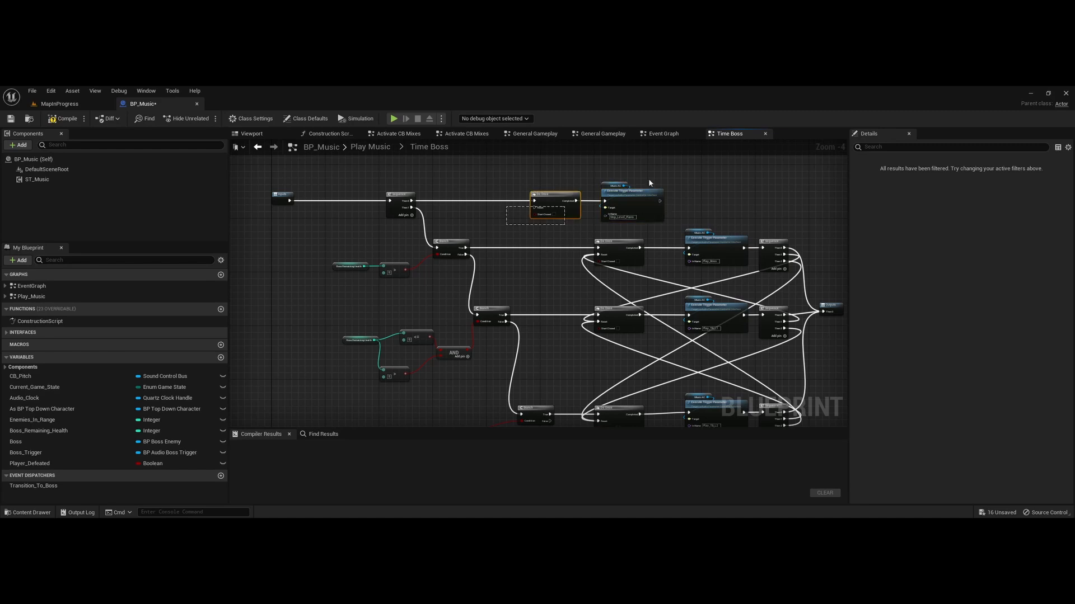
Examine the Boss Remaining Health comparisons feeding the three Branch nodes in the Time Boss graph.
left_click_drag(296, 229, 398, 282)
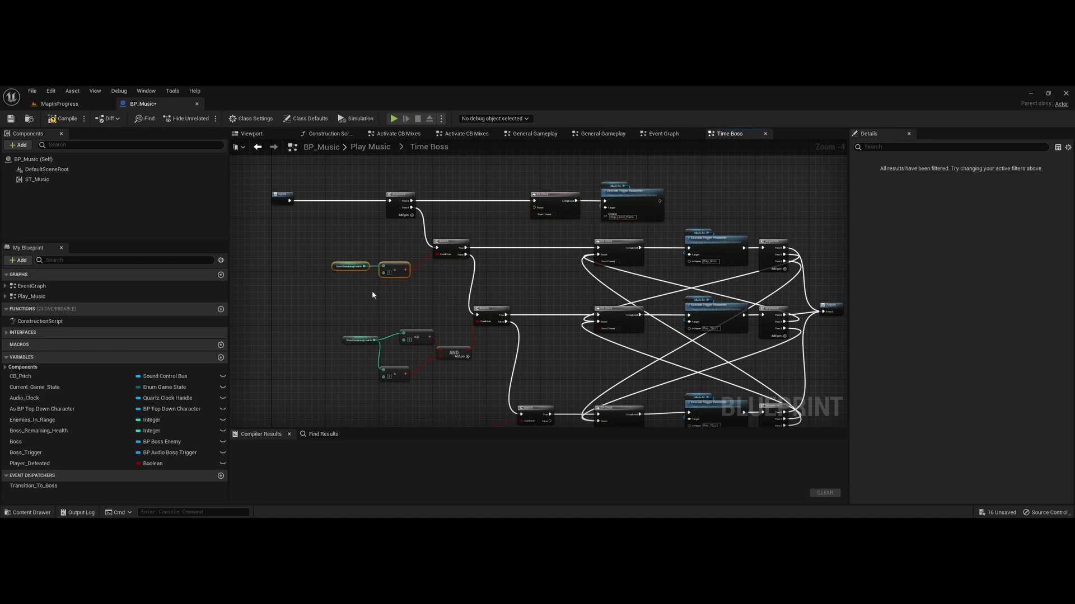
scroll(373, 295, "up", 3)
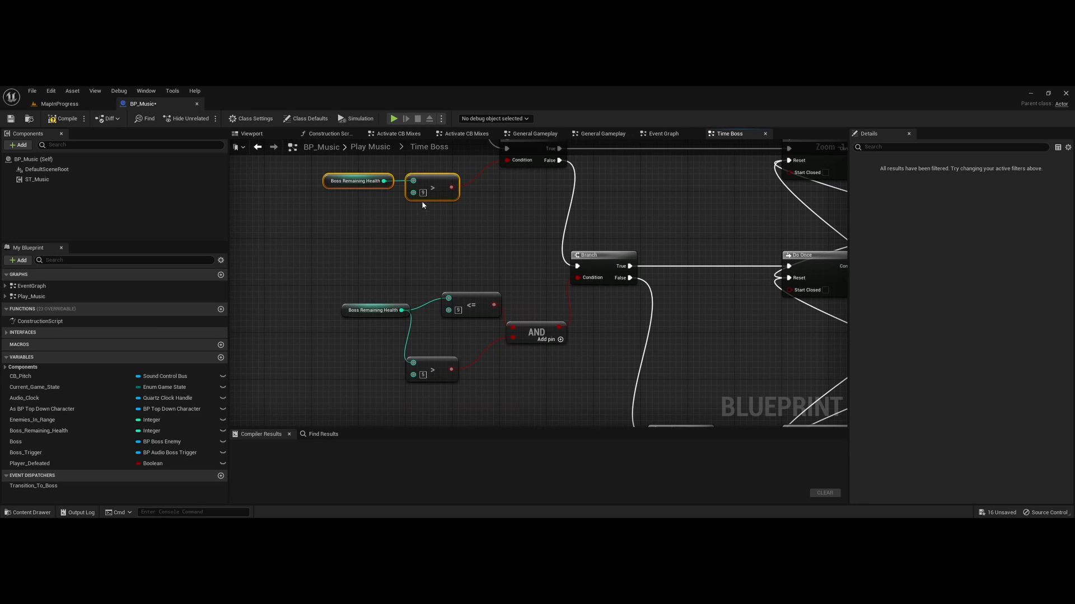
right_click_drag(589, 392, 614, 239)
right_click_drag(667, 374, 425, 368)
scroll(612, 366, "down", 1)
scroll(613, 366, "down", 1)
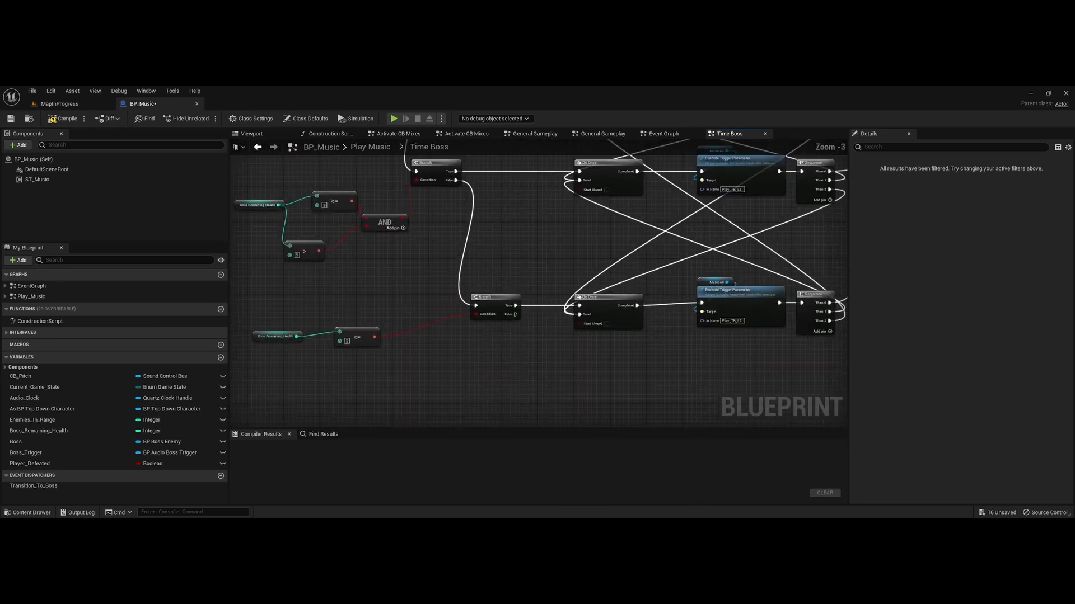
Examine the boss layers' trigger nodes and the Sequence connections that reset the other Do Once nodes.
right_click_drag(836, 319, 615, 356)
right_click_drag(706, 283, 729, 397)
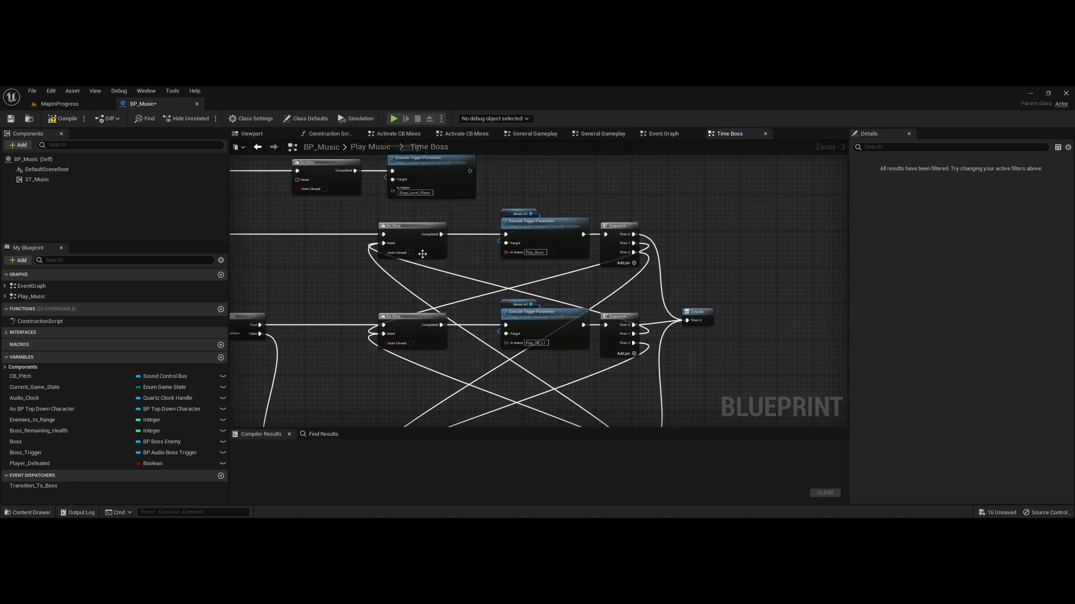
right_click_drag(554, 405, 695, 177)
Close the Time Boss graph and the BP_Music blueprint to return to the MapInProgress level.
left_click(765, 134)
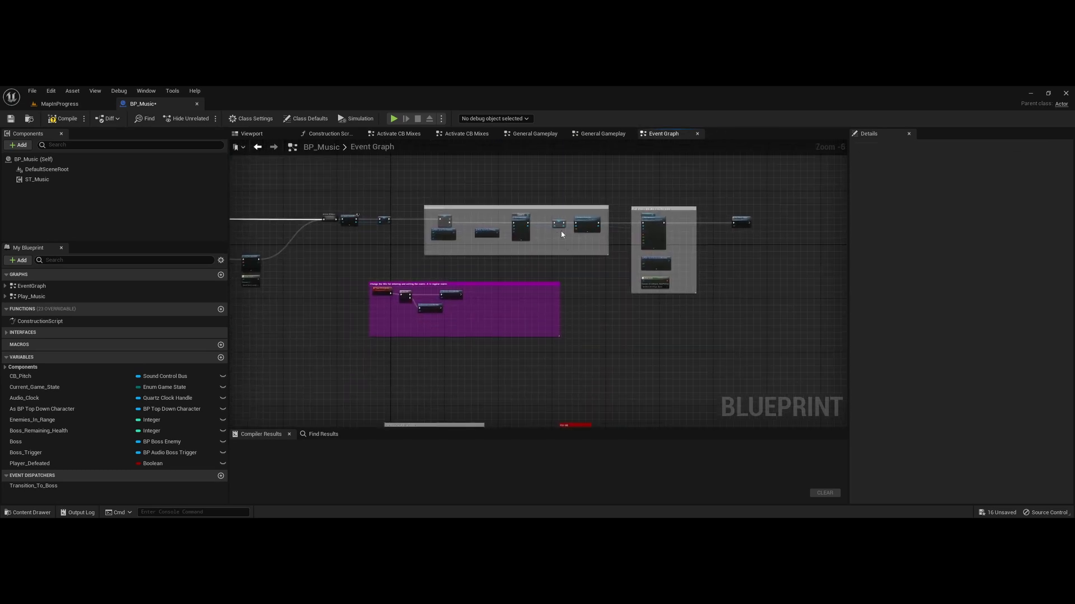
left_click(196, 103)
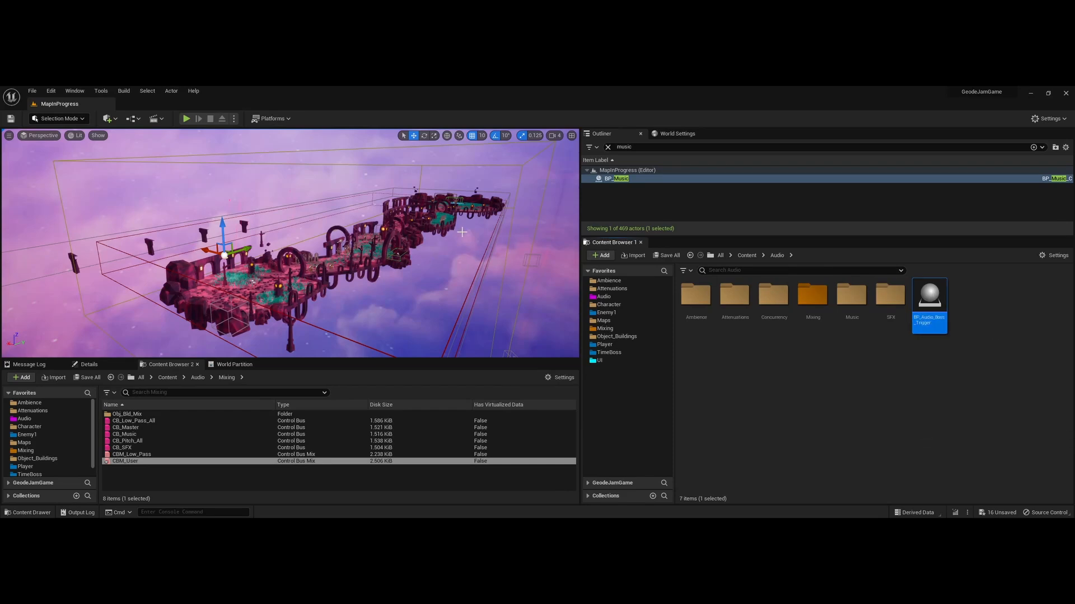
right_click_drag(459, 230, 555, 130)
Filter the Outliner by "volume" and focus the level view on the AudioGameplayVolume actor.
left_click(608, 148)
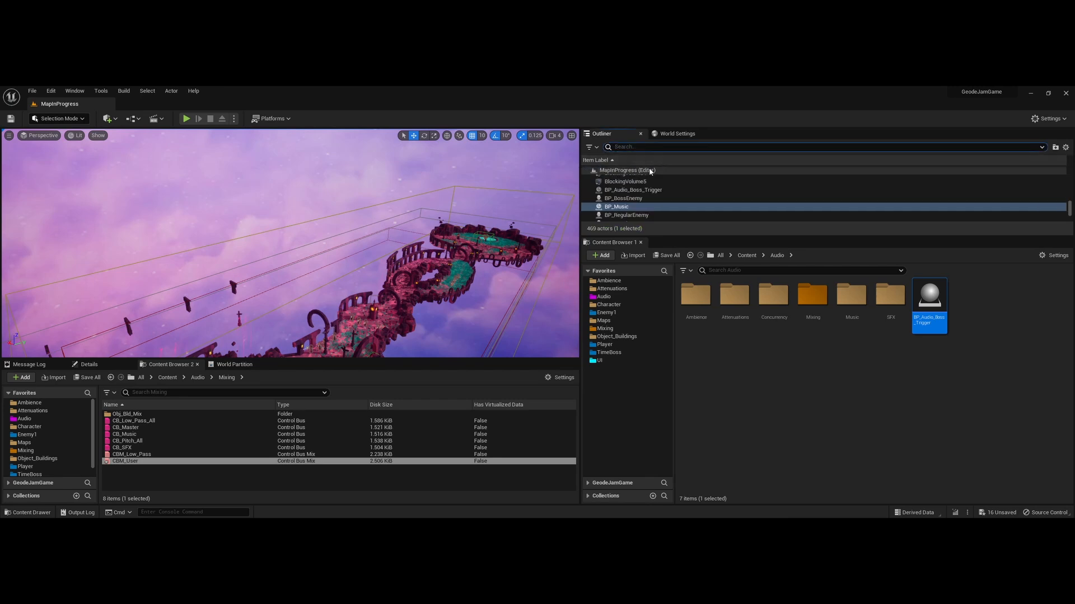
type("volume")
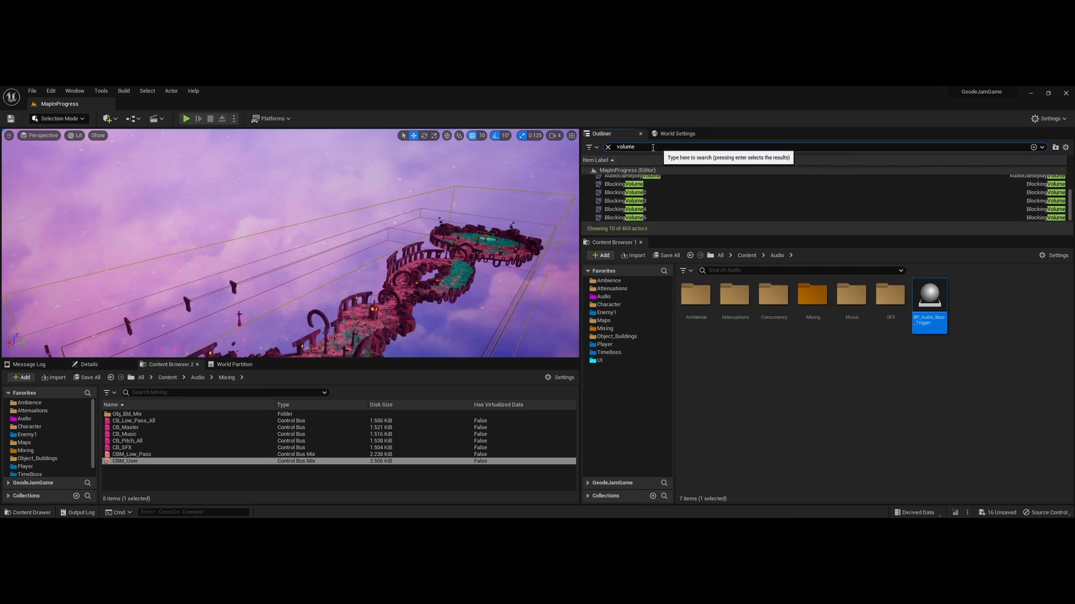
scroll(643, 196, "up", 2)
double_click(633, 211)
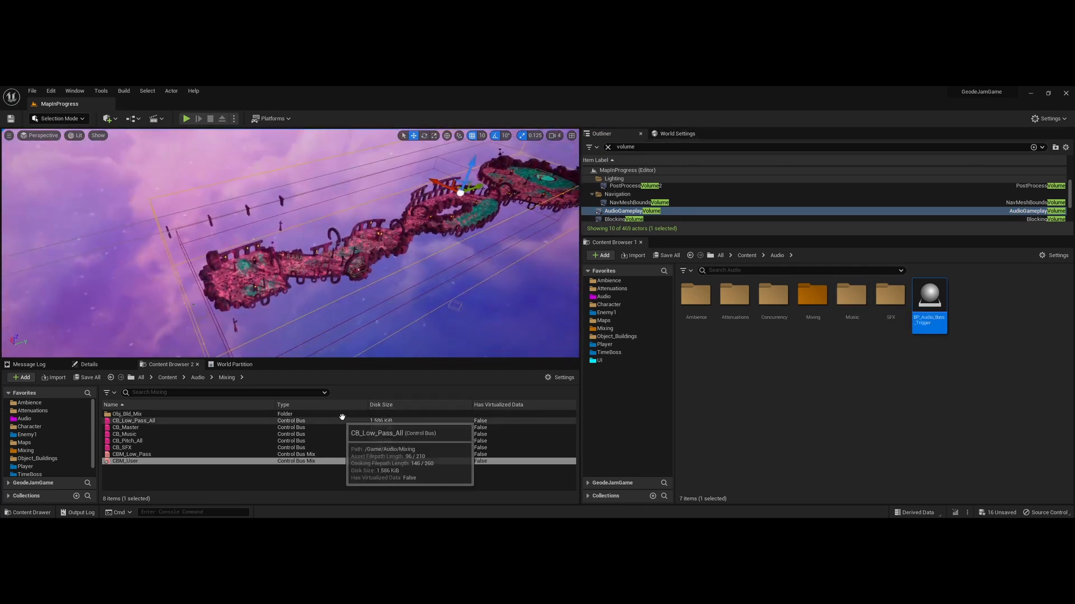
Show the AudioGameplayVolume's details and select its ReverbVolume component to view the reverb settings.
left_click(108, 365)
left_click_drag(190, 359, 185, 247)
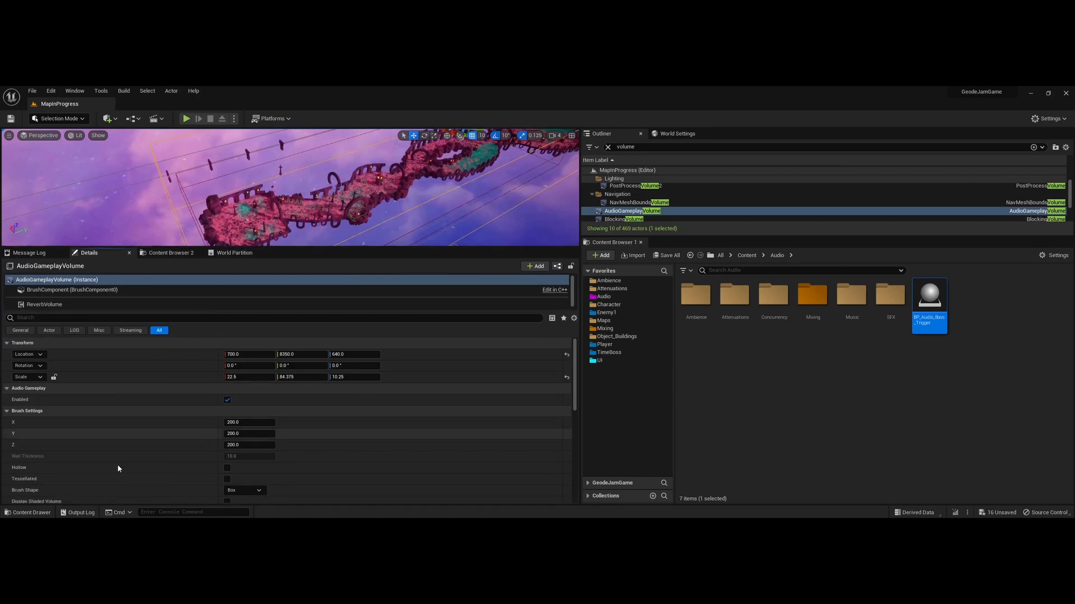
left_click(55, 305)
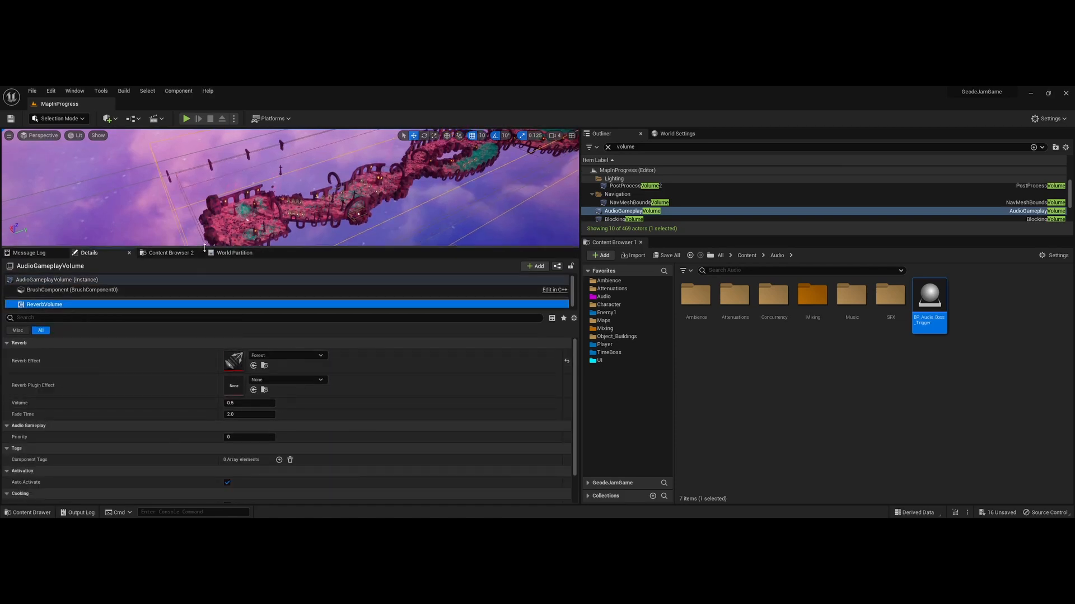
Enlarge the level view and examine the AudioGameplayVolume's bounds around the floating islands from several angles.
left_click_drag(227, 247, 225, 386)
right_click_drag(365, 245, 439, 254)
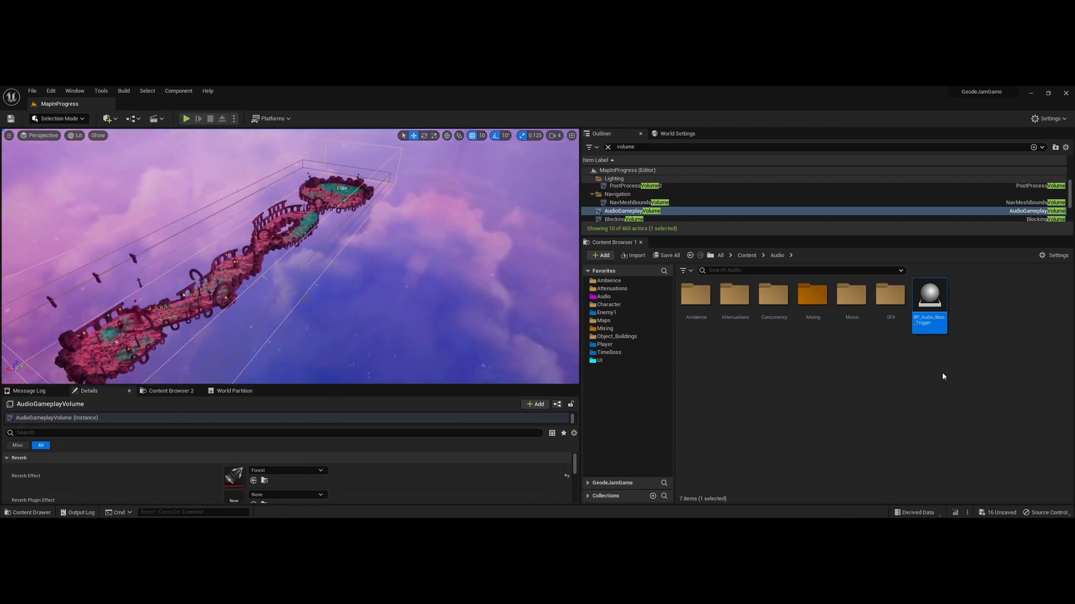
right_click_drag(358, 260, 224, 258)
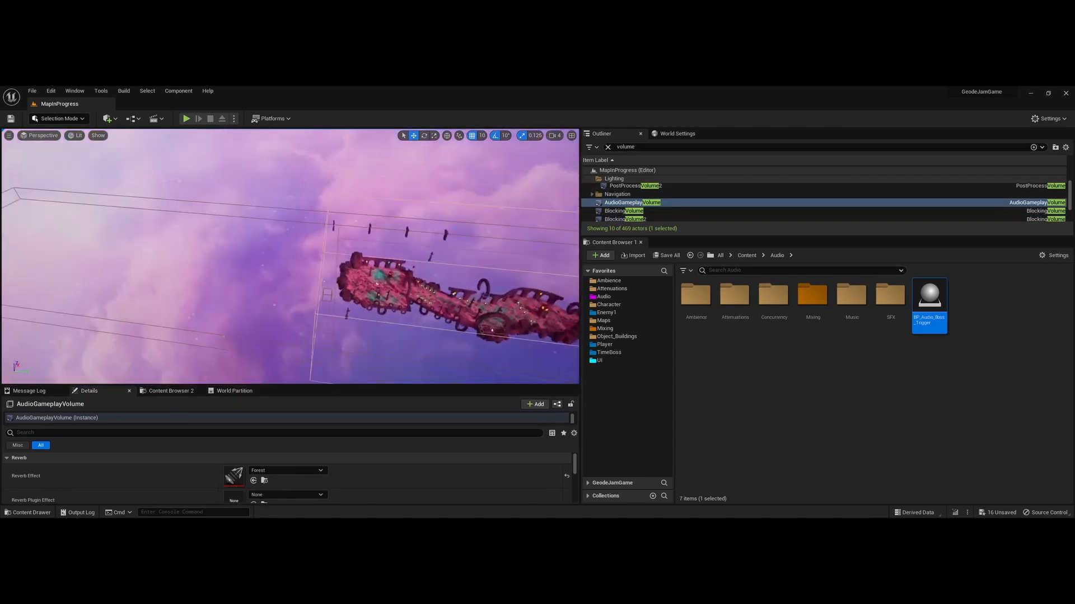
right_click_drag(351, 318, 401, 299)
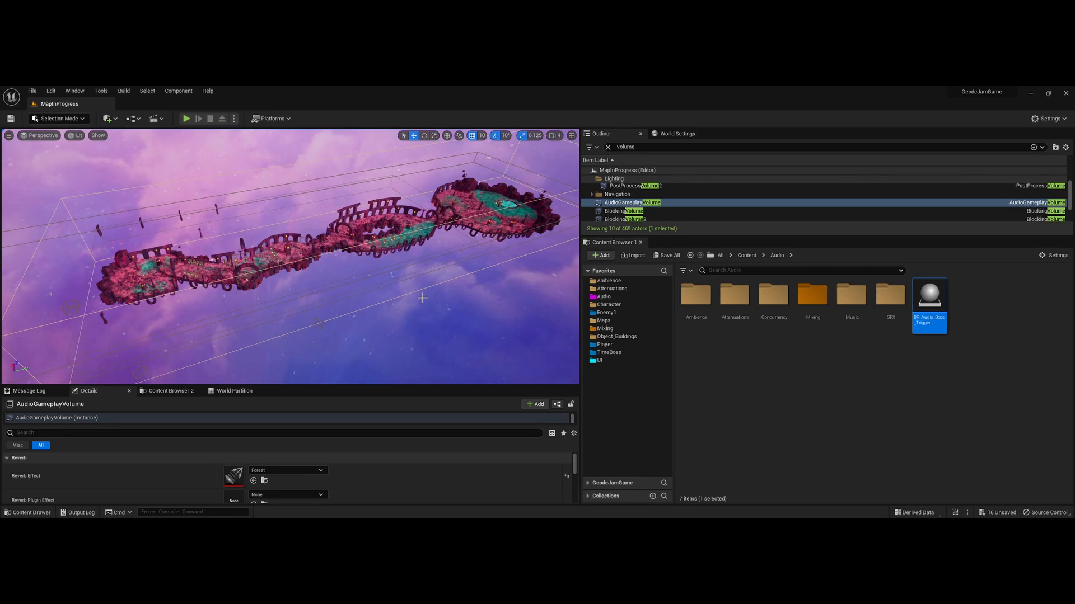
left_click(1003, 371)
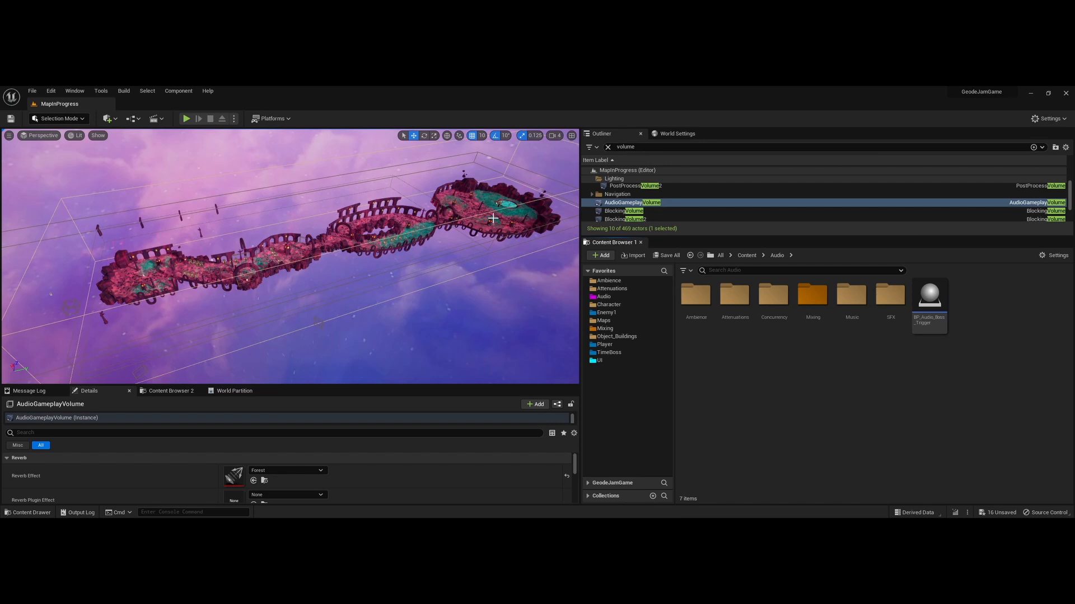
right_click_drag(492, 219, 491, 206)
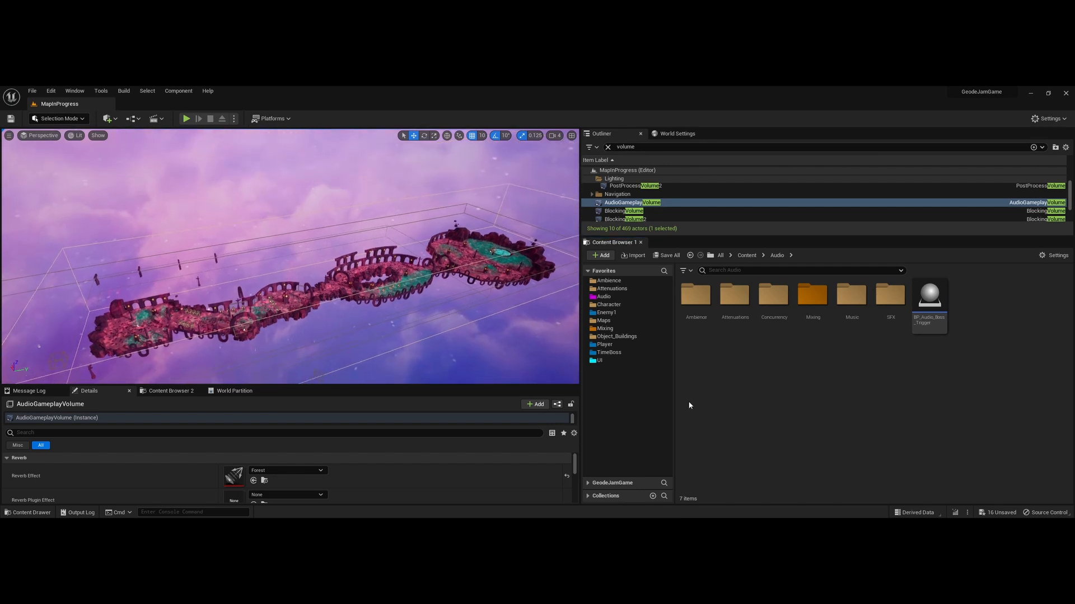